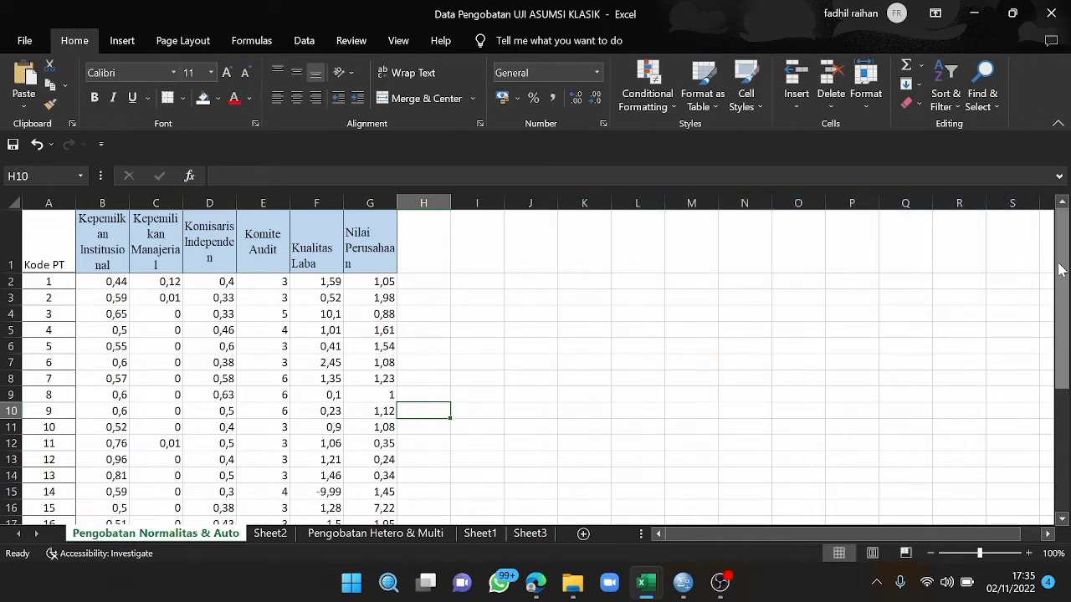
- Copy the data values in B2:G32 of the Pengobatan Normalitas & Auto sheet, leaving out the header row and the Kode PT column
{"action": "left_click_drag", "start_coordinate": [1061, 269], "coordinate": [1057, 418]}
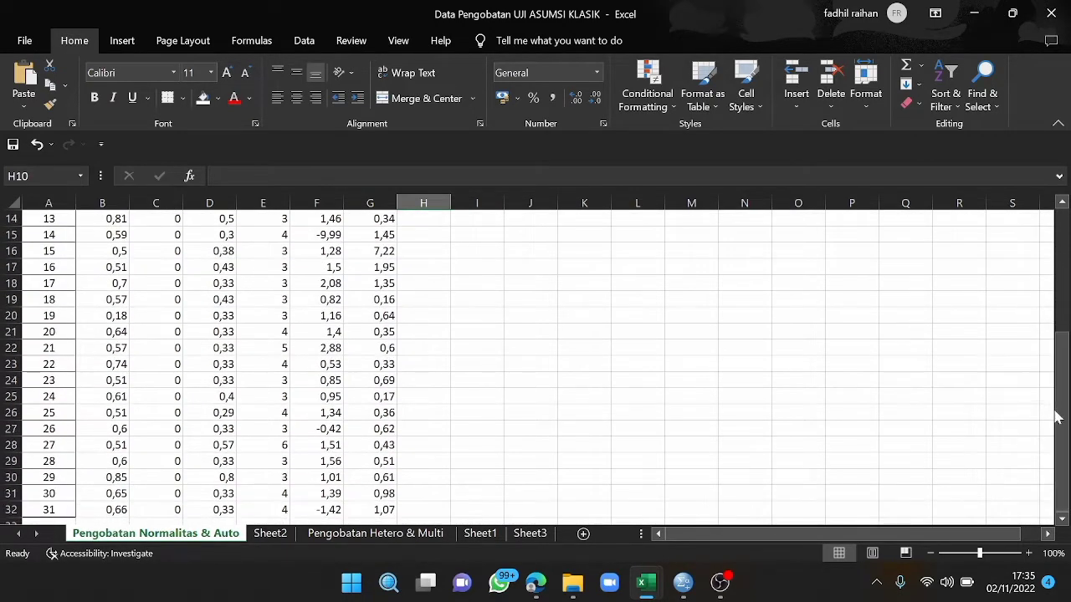
{"action": "left_click_drag", "start_coordinate": [1066, 357], "coordinate": [1067, 235]}
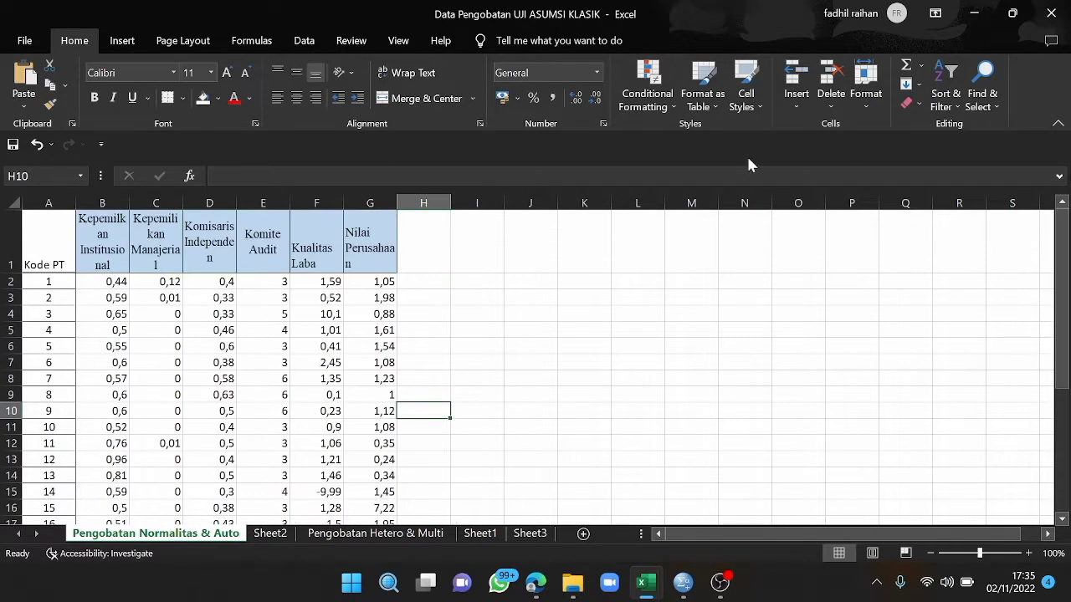
{"action": "left_click", "coordinate": [92, 282]}
{"action": "left_click_drag", "start_coordinate": [93, 283], "coordinate": [375, 510]}
{"action": "key", "text": "ctrl+c"}
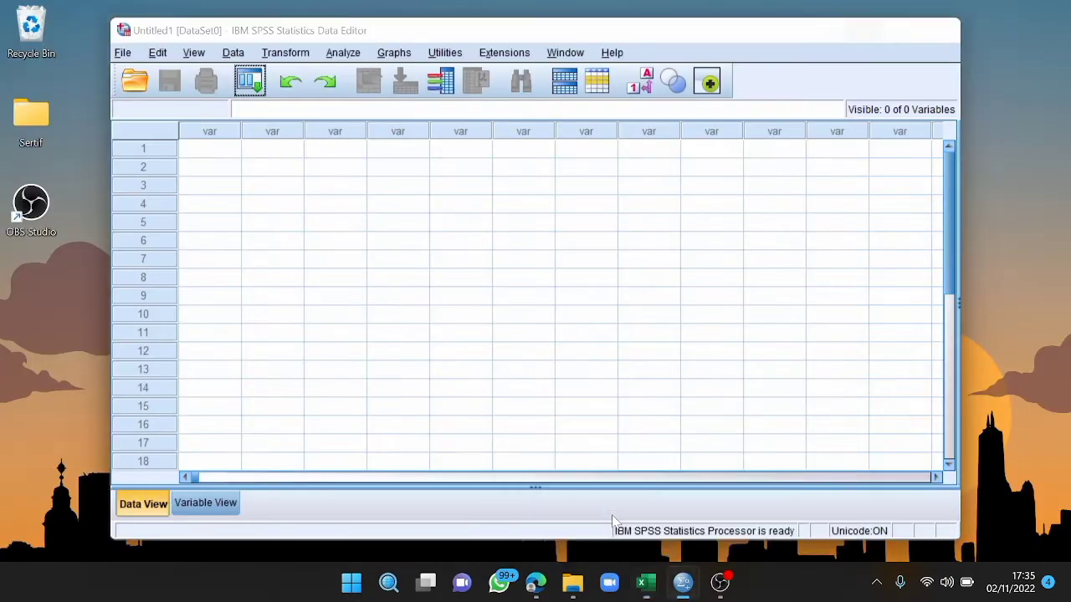
- Switch to SPSS Statistics, paste the copied data starting at row 1 of the first variable column, and maximize the Data Editor
{"action": "left_click", "coordinate": [577, 502]}
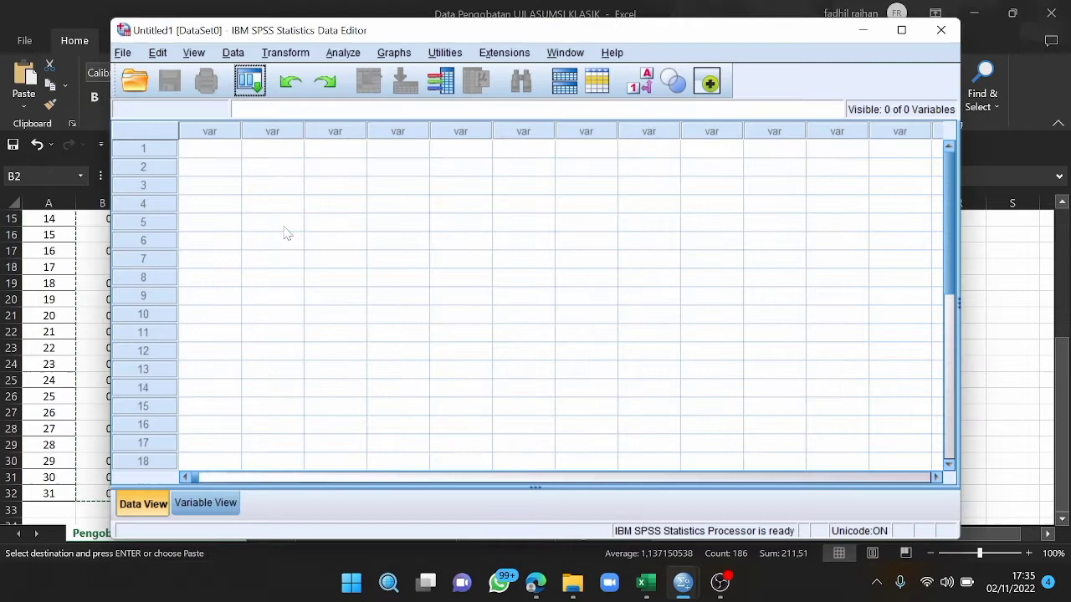
{"action": "left_click", "coordinate": [220, 157]}
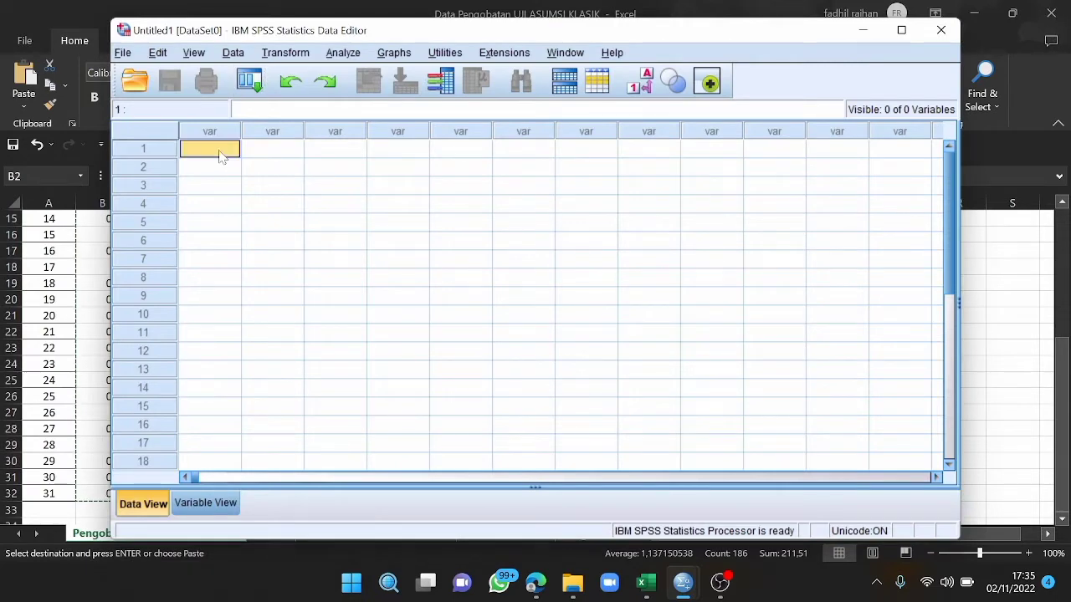
{"action": "key", "text": "ctrl+v"}
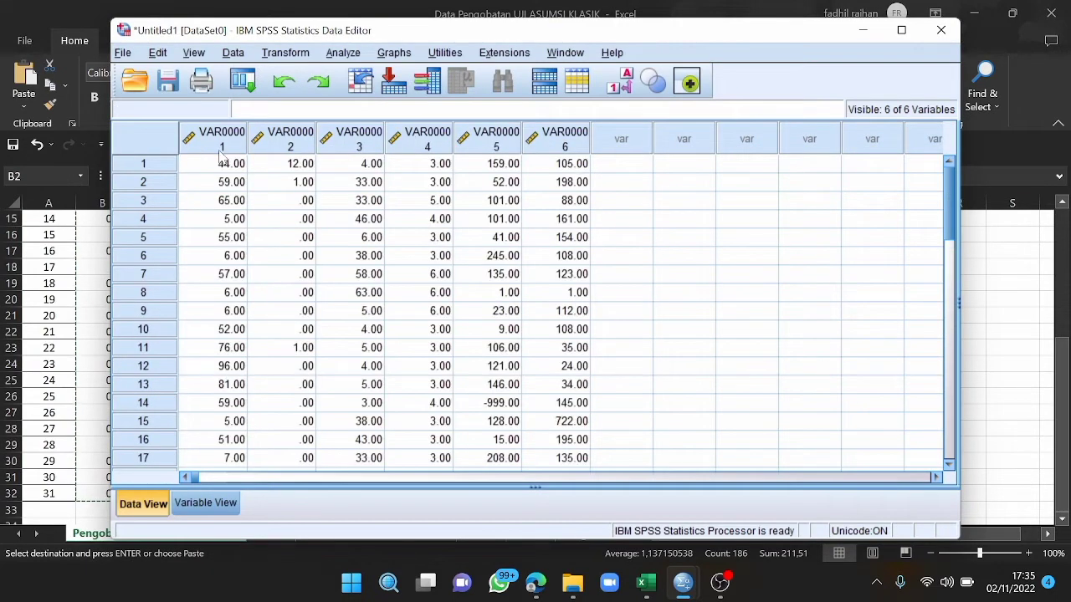
{"action": "left_click", "coordinate": [904, 31]}
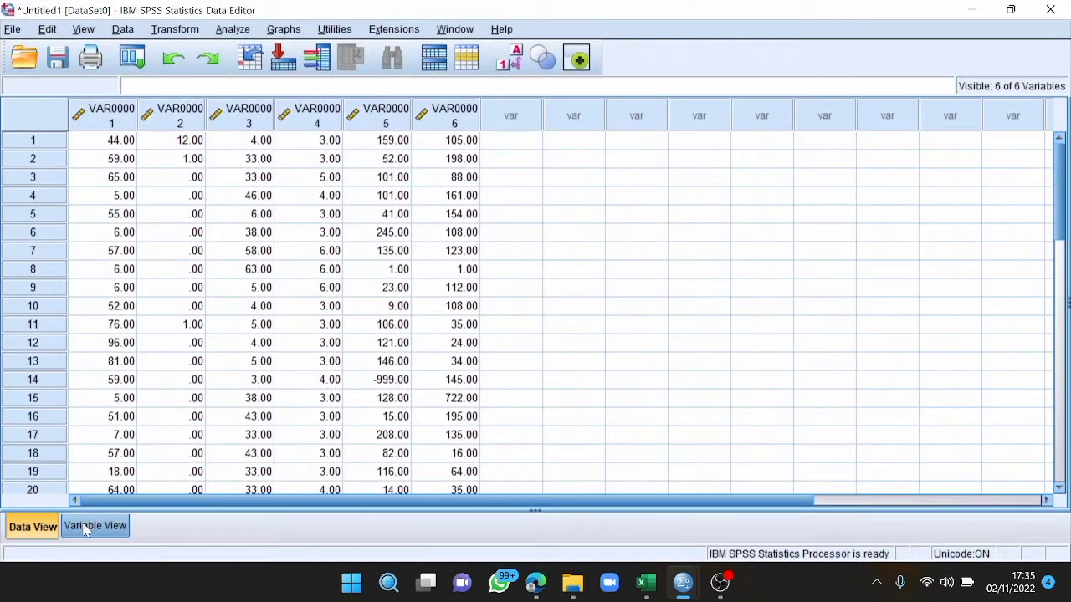
- Rename the six variables in order as X1, X2, X3, X4, X5 and Y, and return to the data grid
{"action": "left_click", "coordinate": [83, 526]}
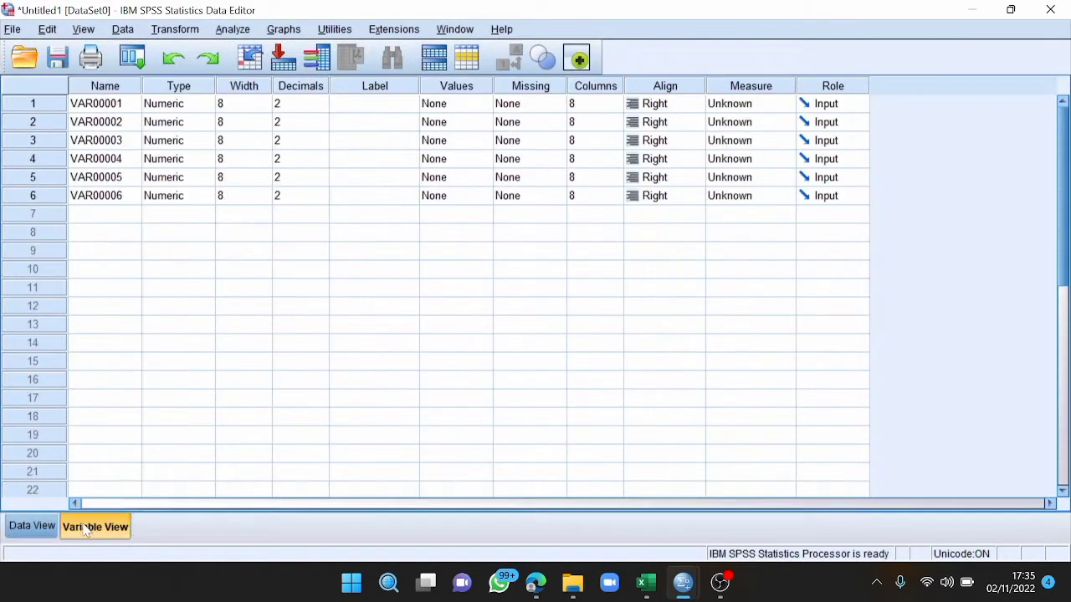
{"action": "left_click", "coordinate": [116, 106]}
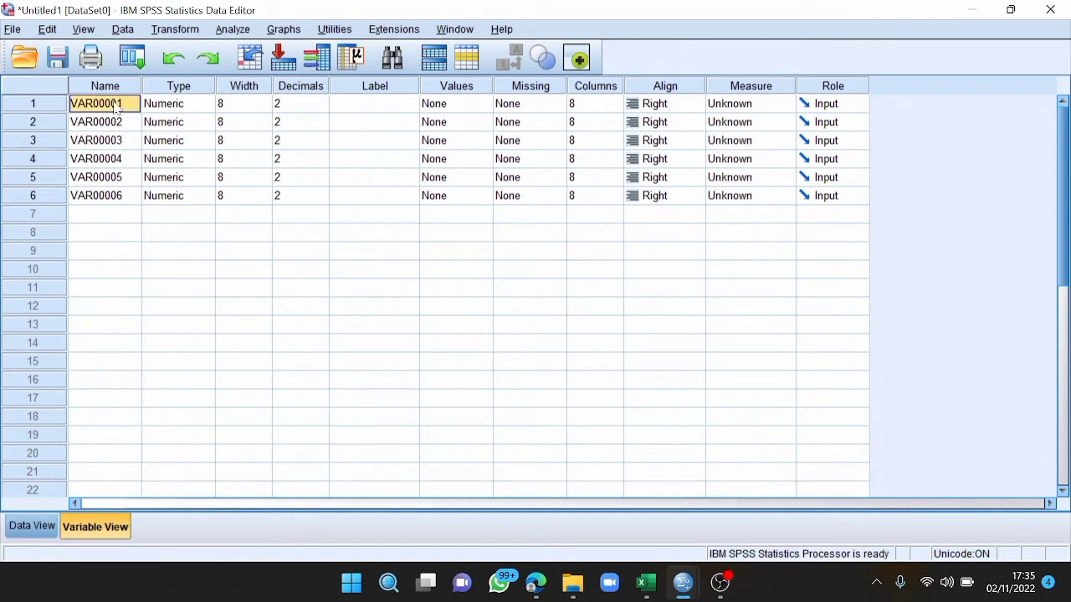
{"action": "type", "text": "X1"}
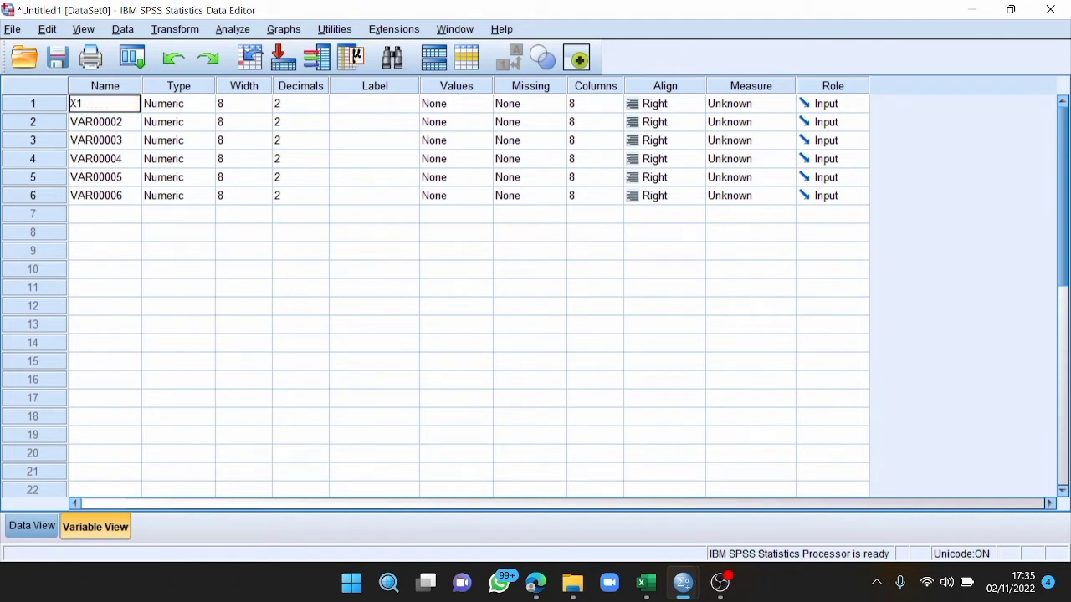
{"action": "left_click", "coordinate": [107, 124]}
{"action": "type", "text": "X2"}
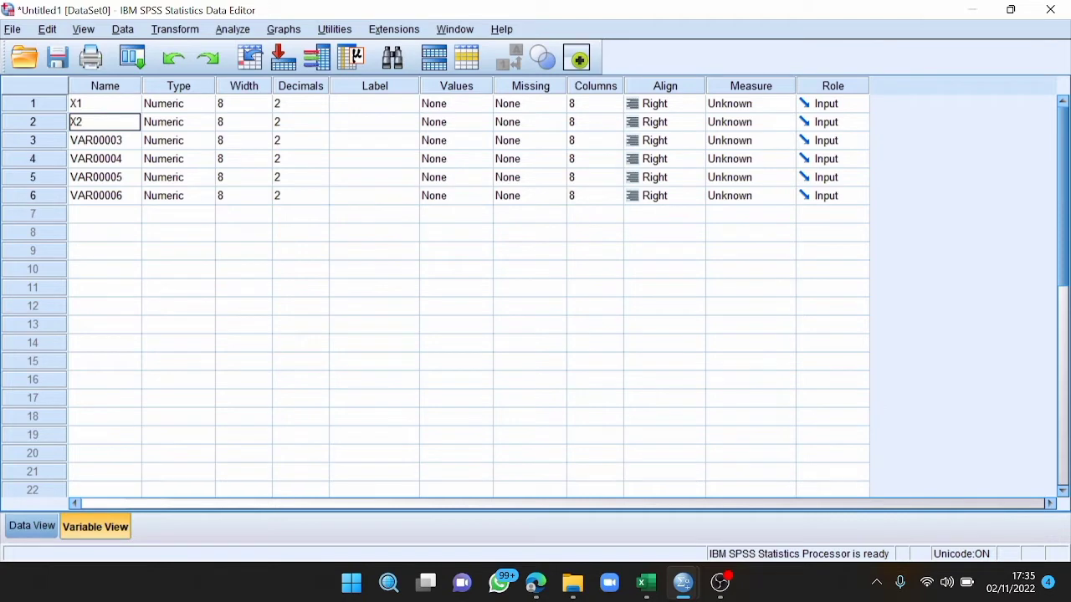
{"action": "left_click", "coordinate": [99, 143]}
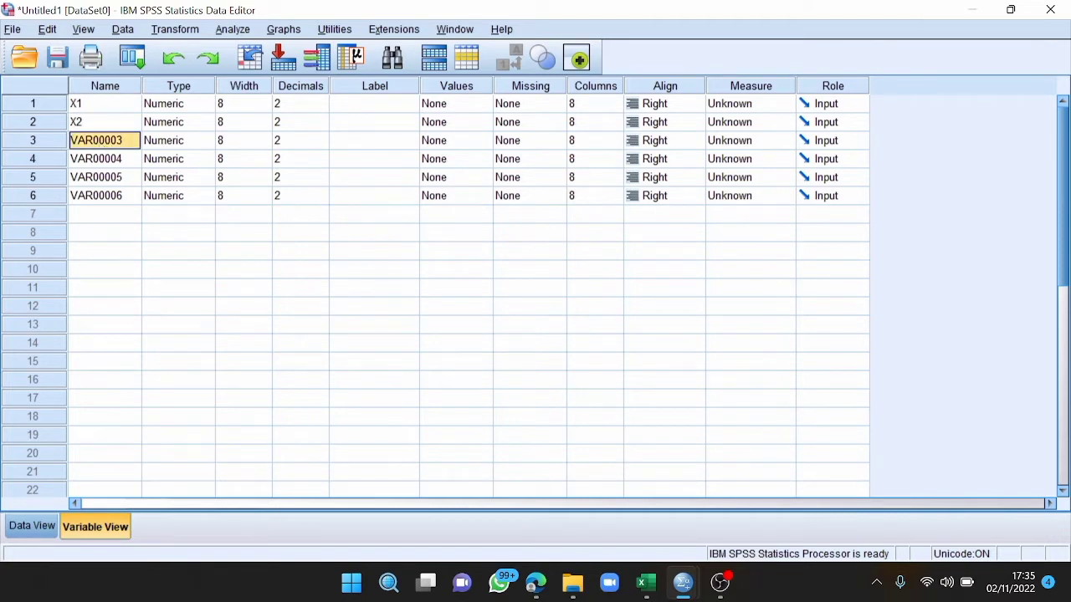
{"action": "type", "text": "X3"}
{"action": "left_click", "coordinate": [100, 165]}
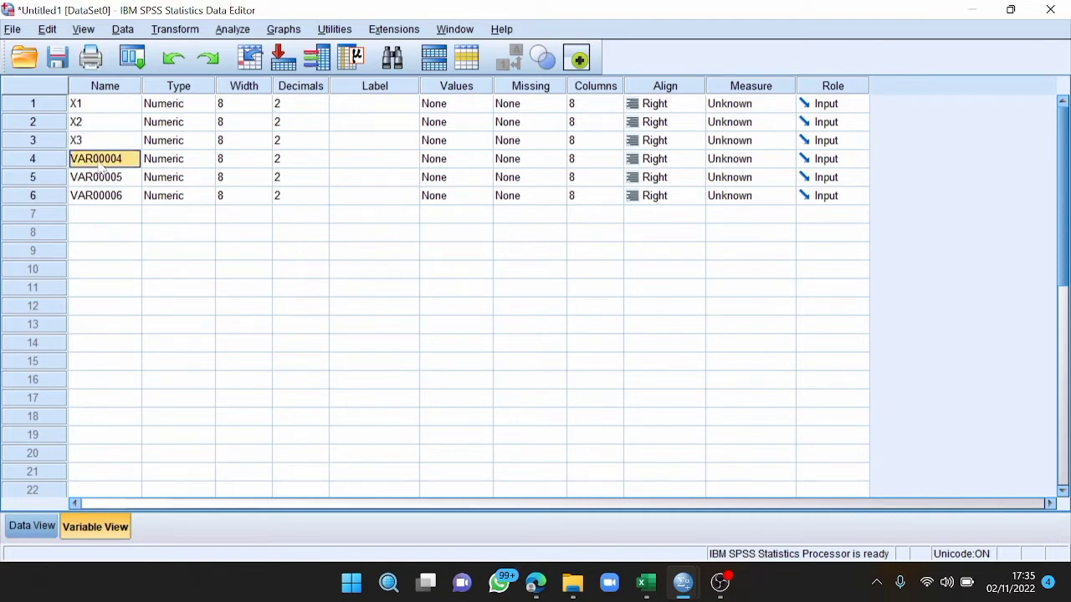
{"action": "type", "text": "X4"}
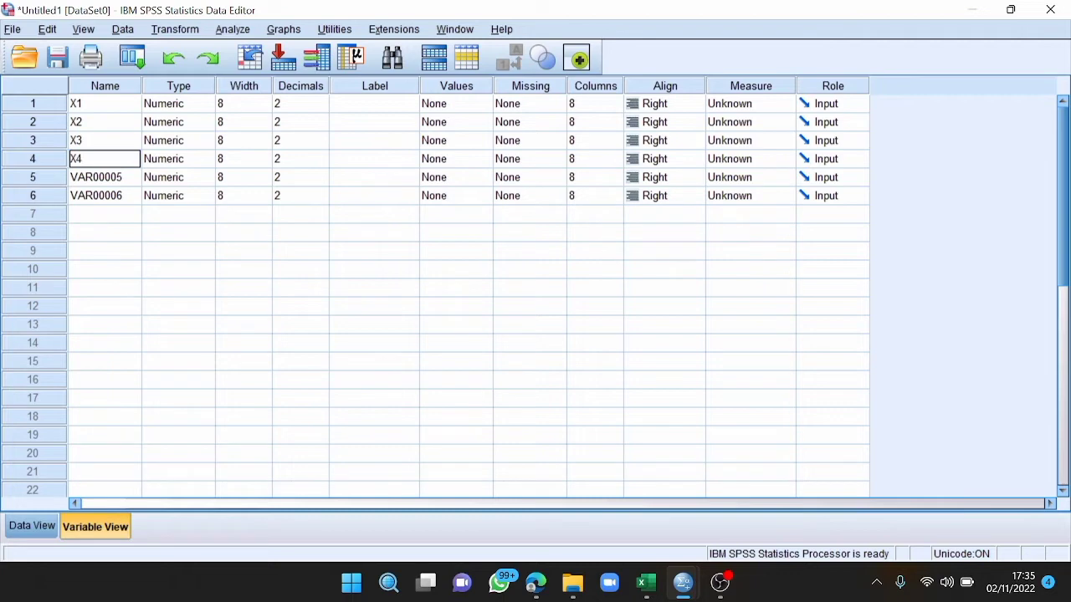
{"action": "left_click", "coordinate": [102, 180]}
{"action": "type", "text": "X5"}
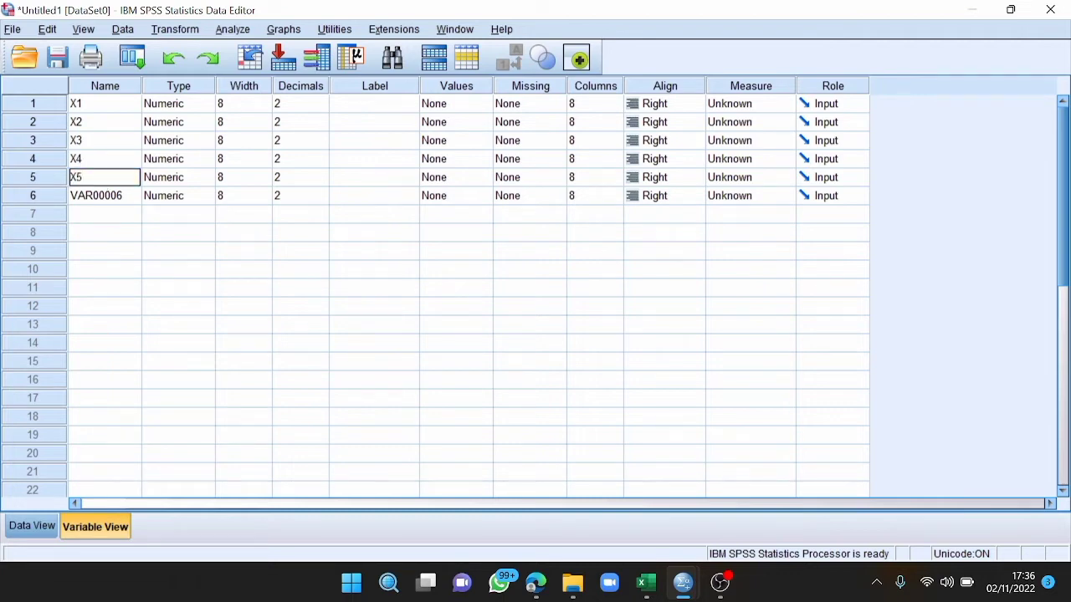
{"action": "left_click", "coordinate": [106, 197]}
{"action": "type", "text": "Y"}
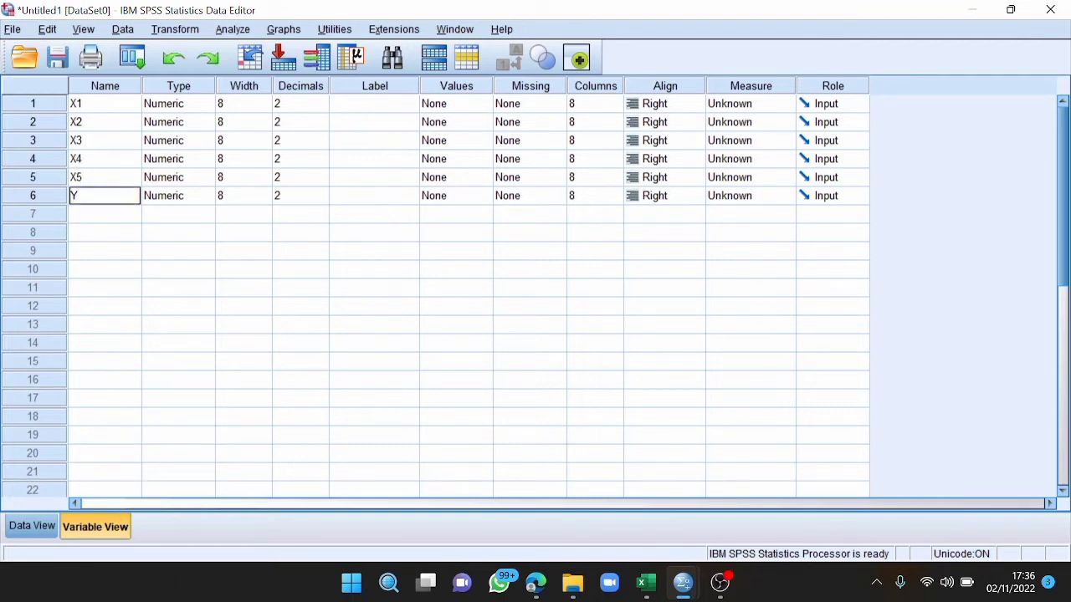
{"action": "left_click", "coordinate": [44, 528]}
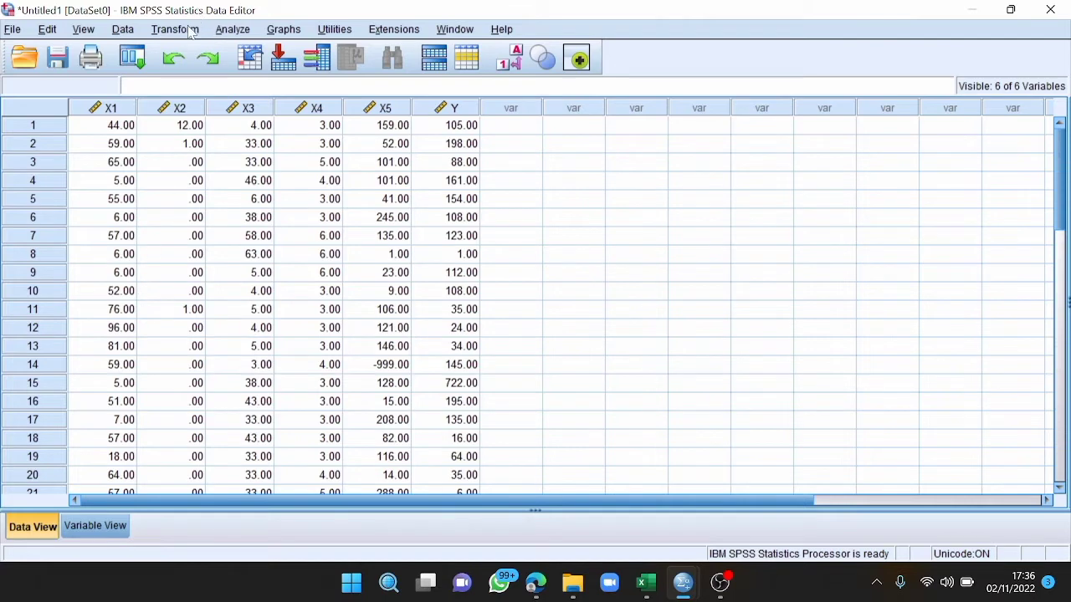
- Set up a linear regression with X1 through X5 as independent variables and Y as the dependent variable
{"action": "left_click", "coordinate": [235, 30]}
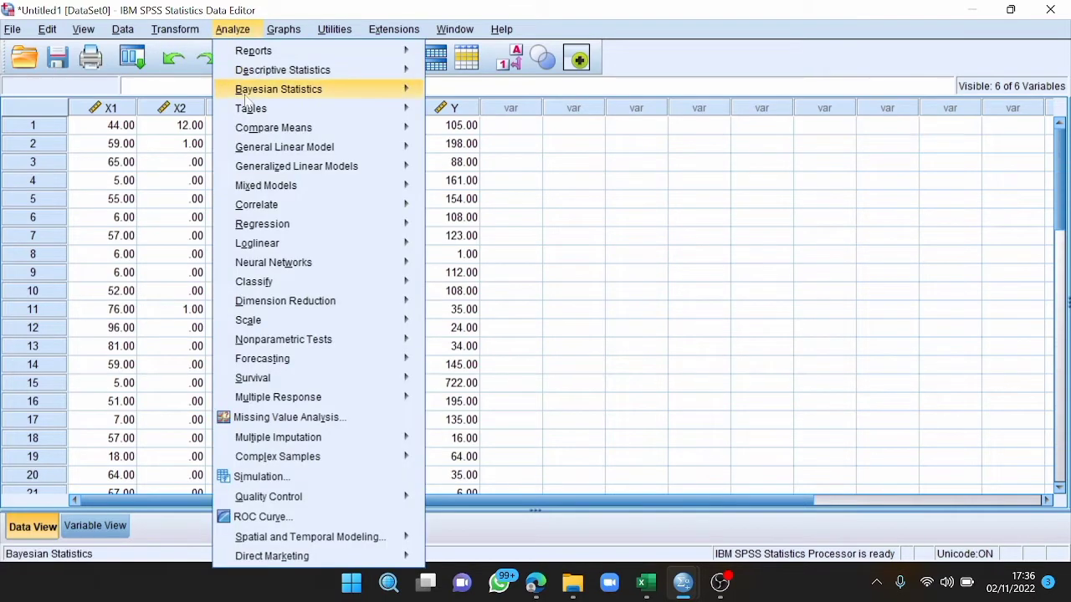
{"action": "mouse_move", "coordinate": [273, 219]}
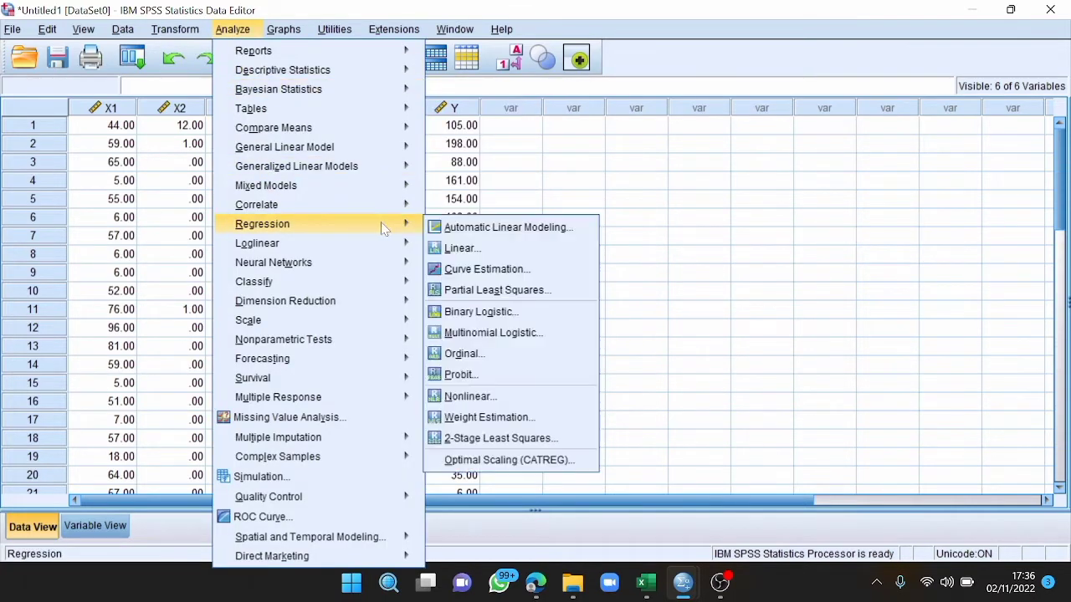
{"action": "left_click", "coordinate": [463, 250]}
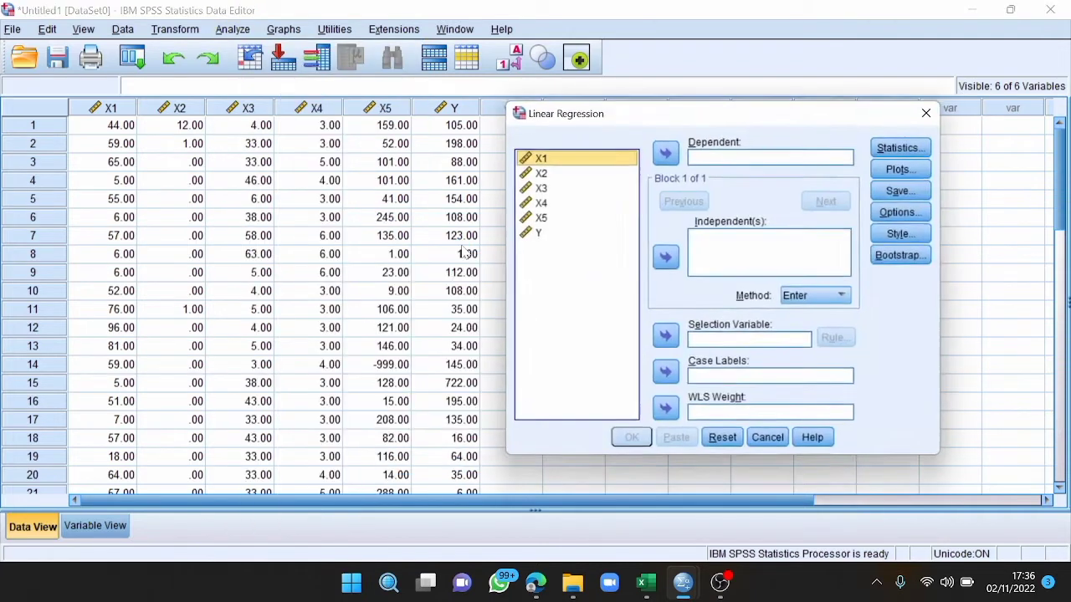
{"action": "left_click", "coordinate": [553, 173], "text": "shift"}
{"action": "left_click", "coordinate": [549, 189], "text": "shift"}
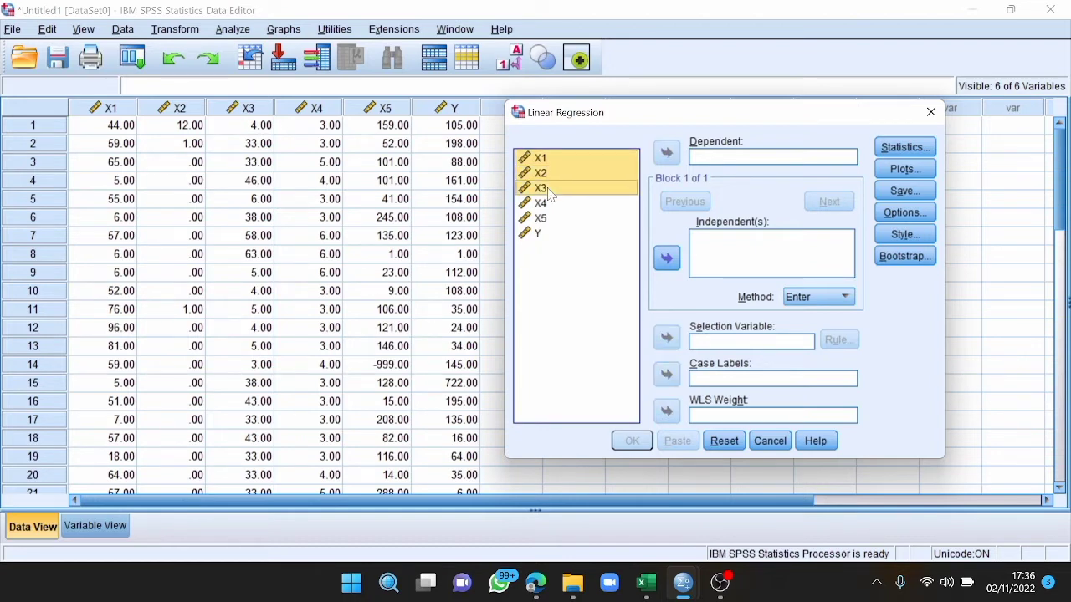
{"action": "left_click", "coordinate": [549, 204], "text": "shift"}
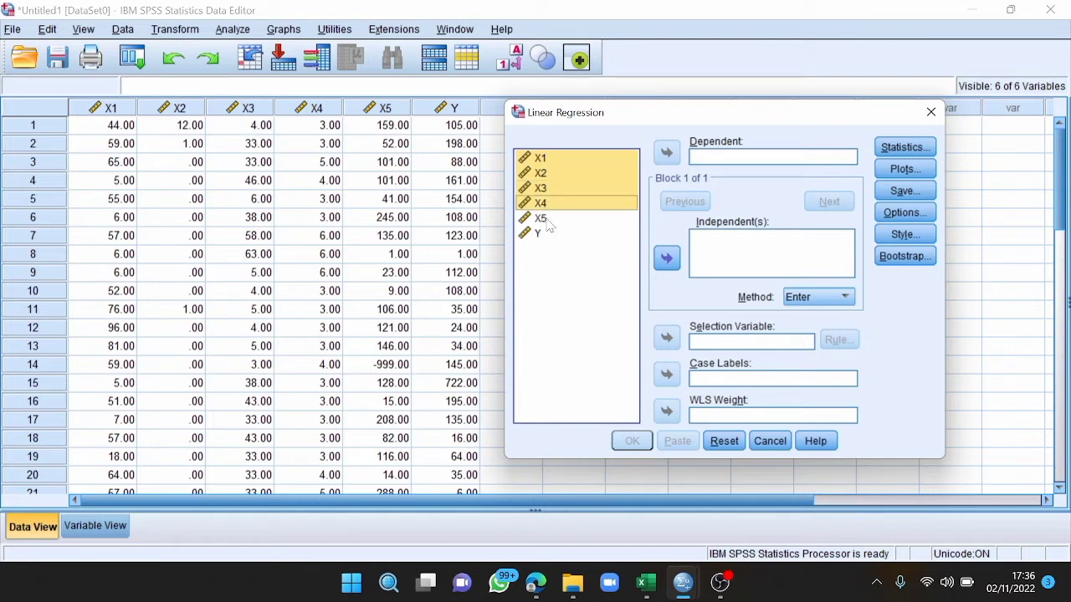
{"action": "left_click", "coordinate": [544, 219], "text": "shift"}
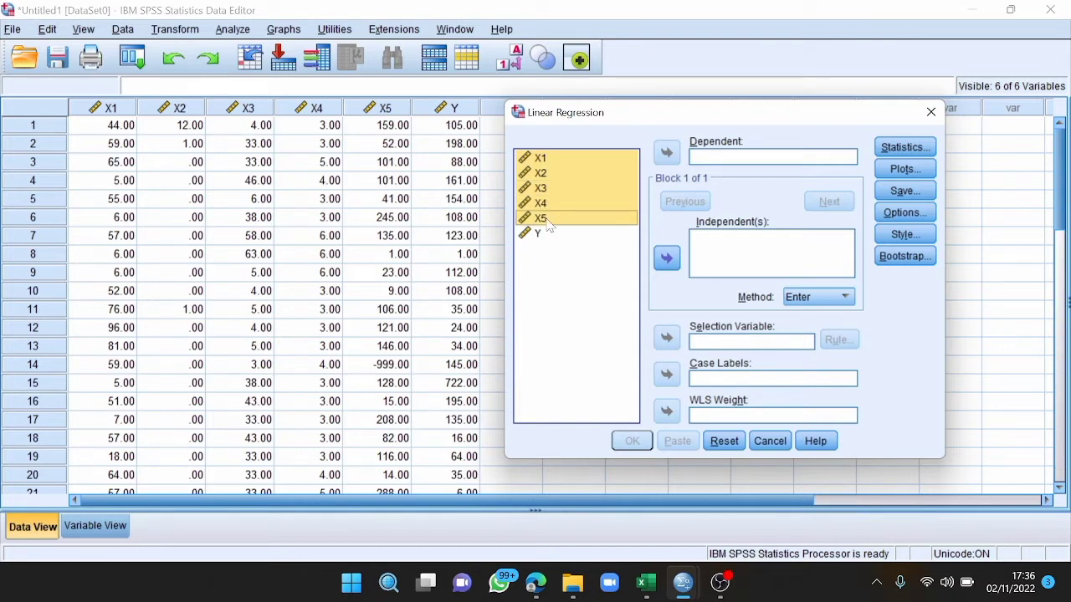
{"action": "left_click", "coordinate": [674, 264]}
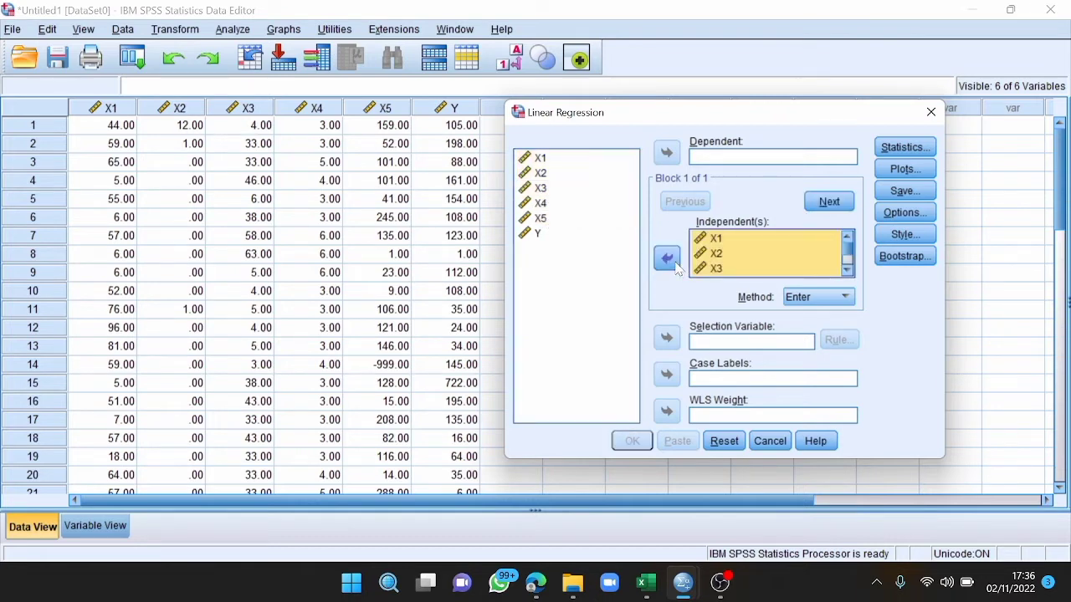
{"action": "left_click", "coordinate": [549, 236]}
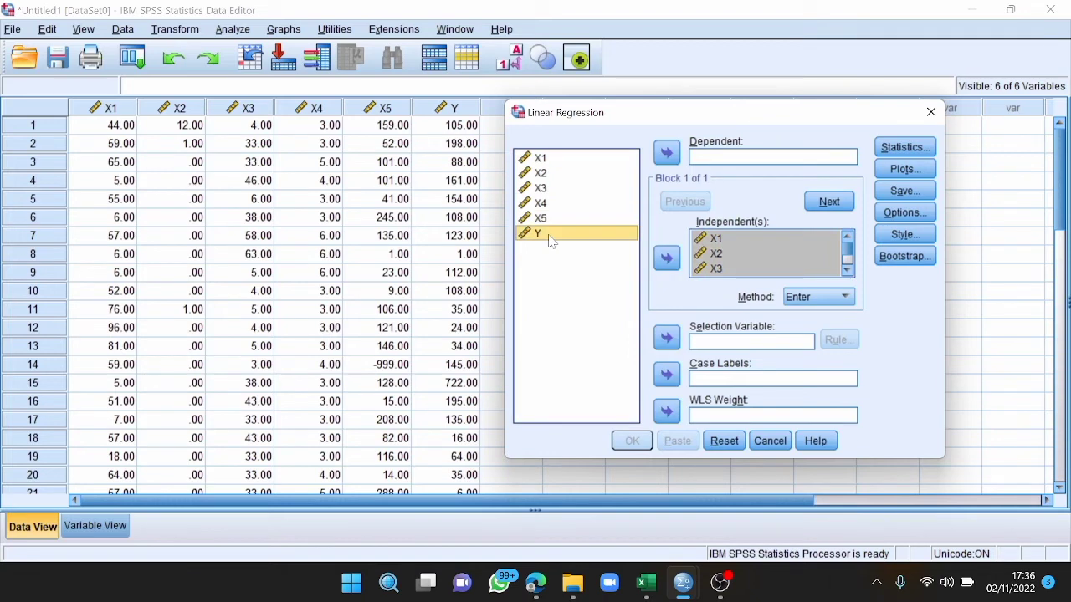
{"action": "left_click", "coordinate": [667, 152]}
- Add Descriptives, Collinearity diagnostics and the Durbin-Watson residual test to the regression statistics
{"action": "left_click", "coordinate": [888, 148]}
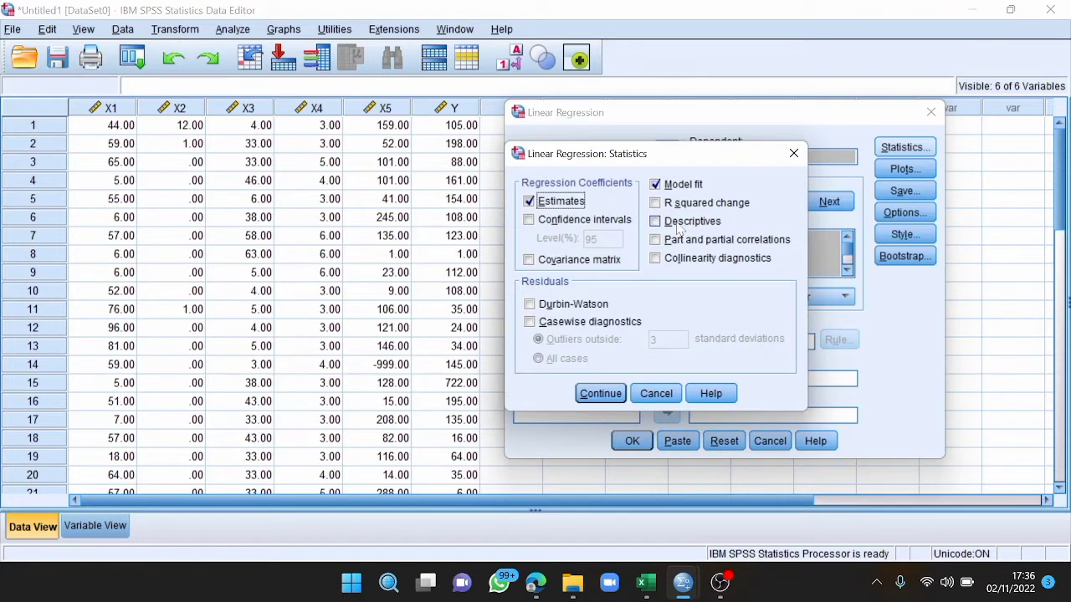
{"action": "left_click", "coordinate": [678, 222]}
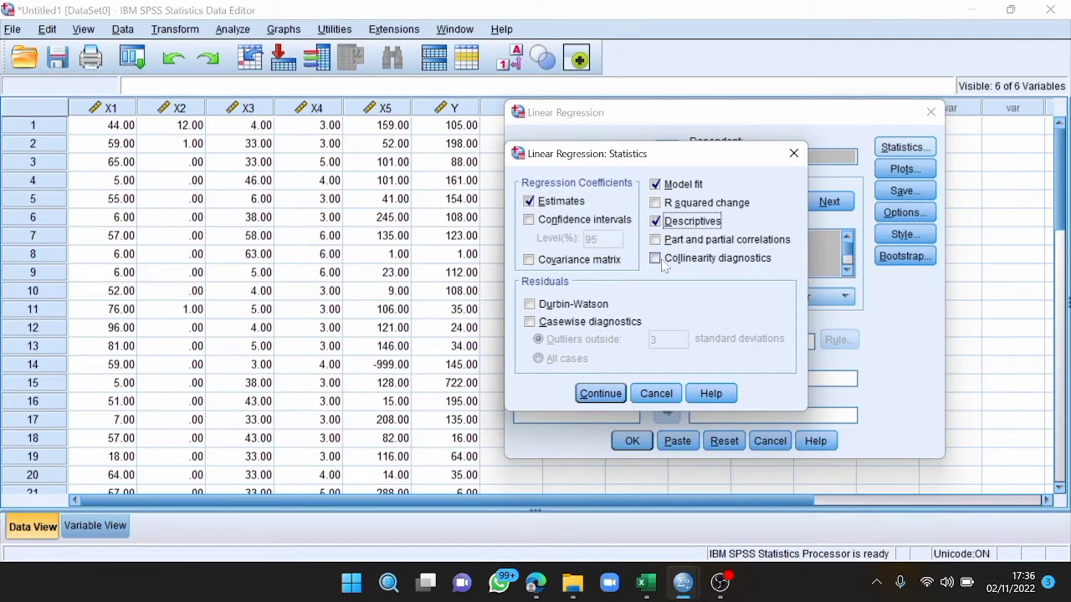
{"action": "left_click", "coordinate": [664, 263]}
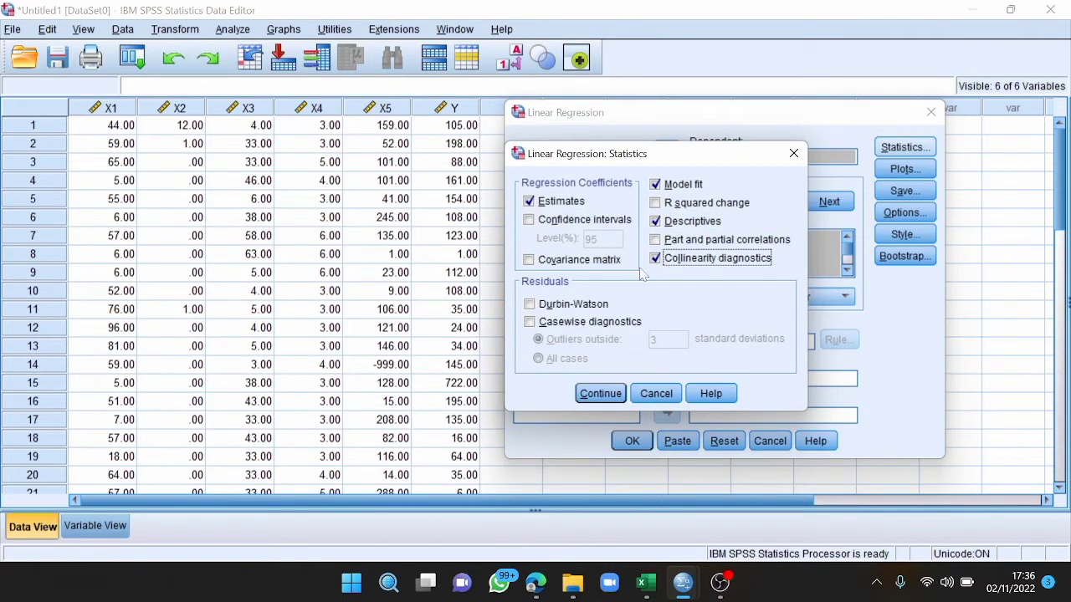
{"action": "left_click", "coordinate": [575, 308]}
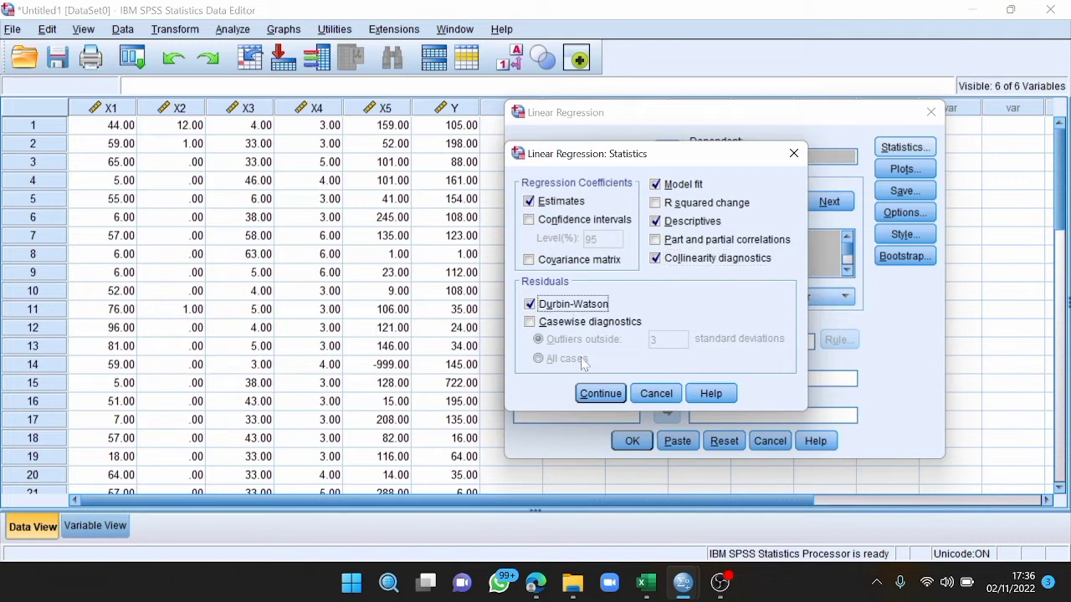
{"action": "left_click", "coordinate": [599, 395]}
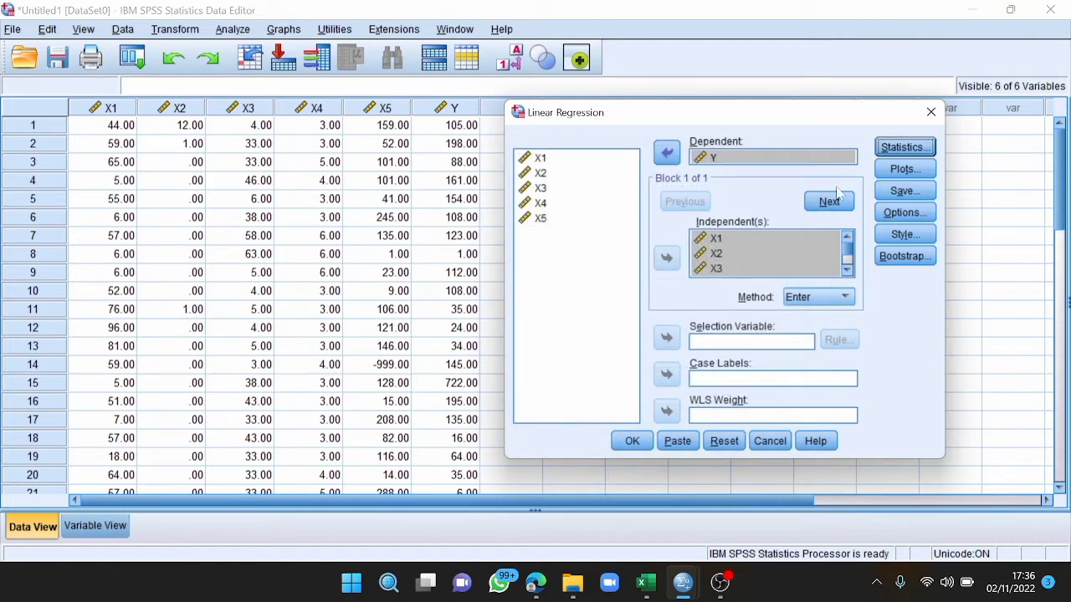
- Add a residual scatterplot with *SRESID as Y and *ZPRED as X, plus the histogram and normal probability plot, to the regression
{"action": "left_click", "coordinate": [905, 169]}
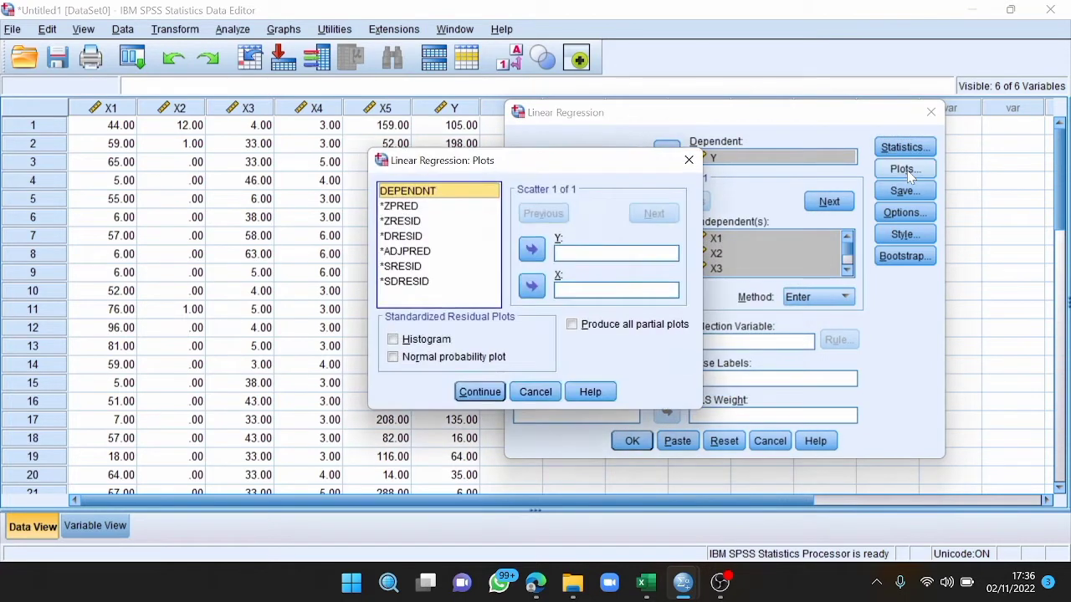
{"action": "left_click", "coordinate": [412, 206]}
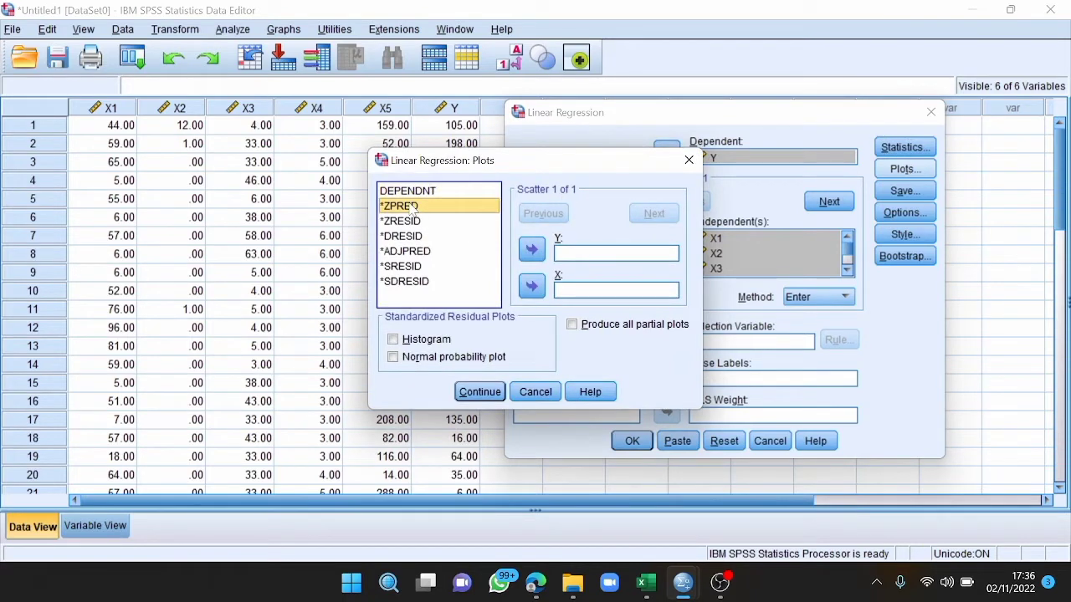
{"action": "left_click", "coordinate": [532, 287]}
{"action": "left_click", "coordinate": [416, 267]}
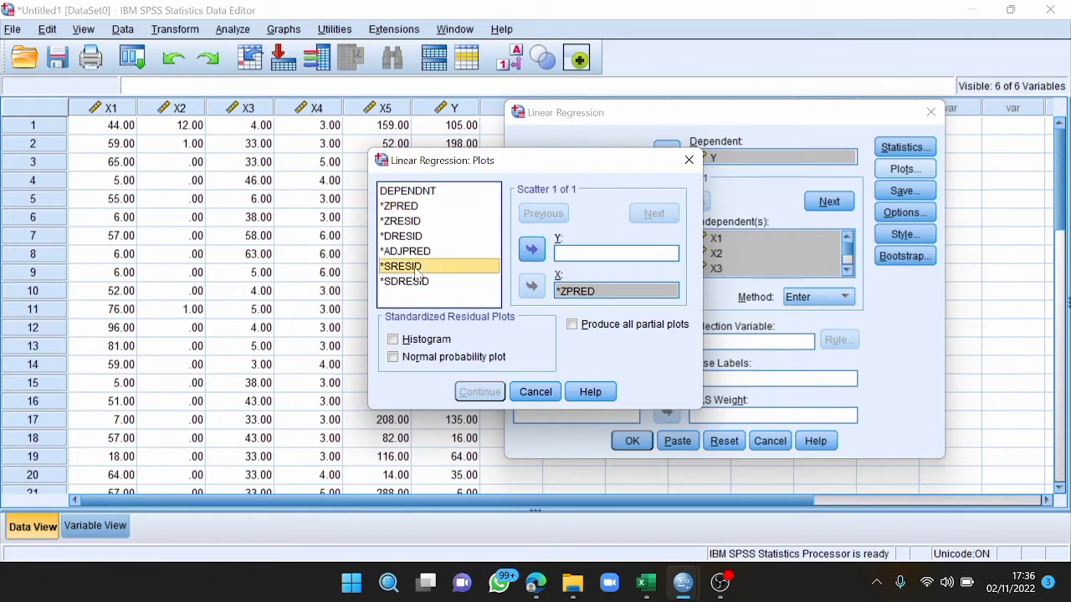
{"action": "left_click", "coordinate": [532, 251]}
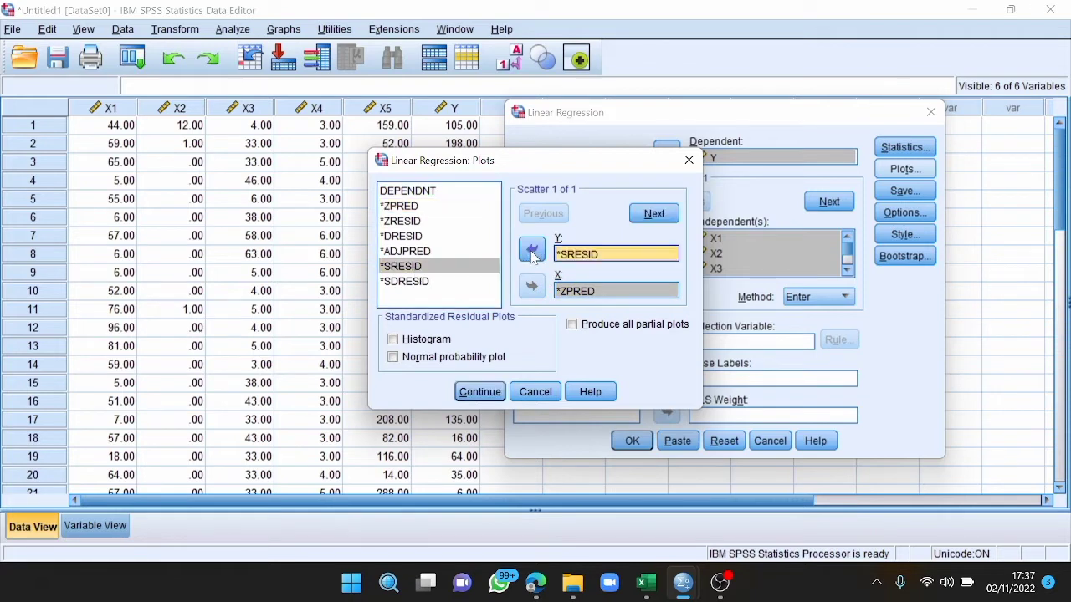
{"action": "left_click", "coordinate": [393, 340]}
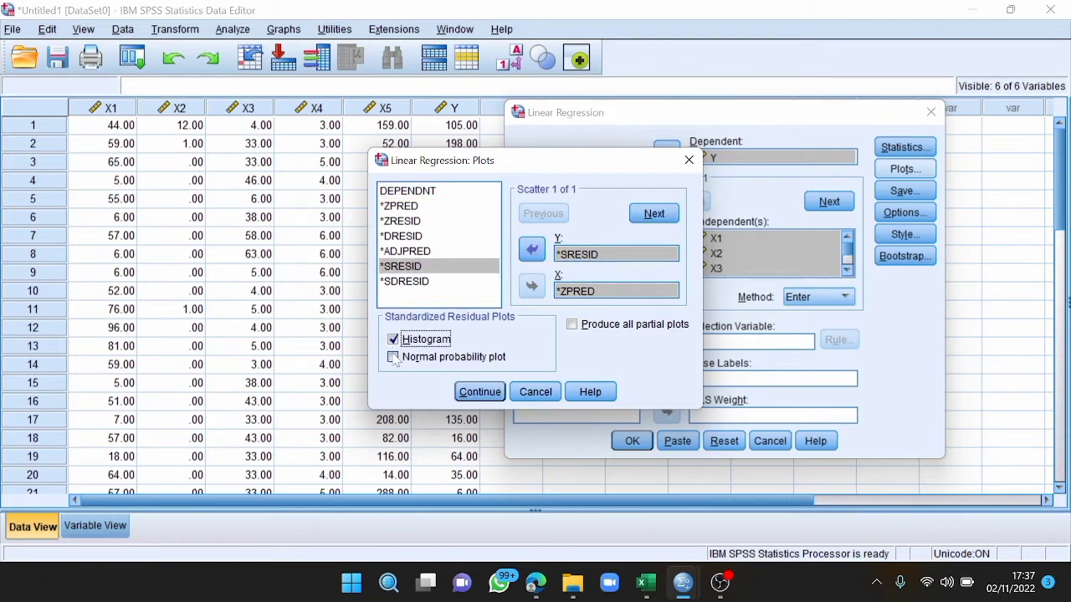
{"action": "left_click", "coordinate": [393, 357]}
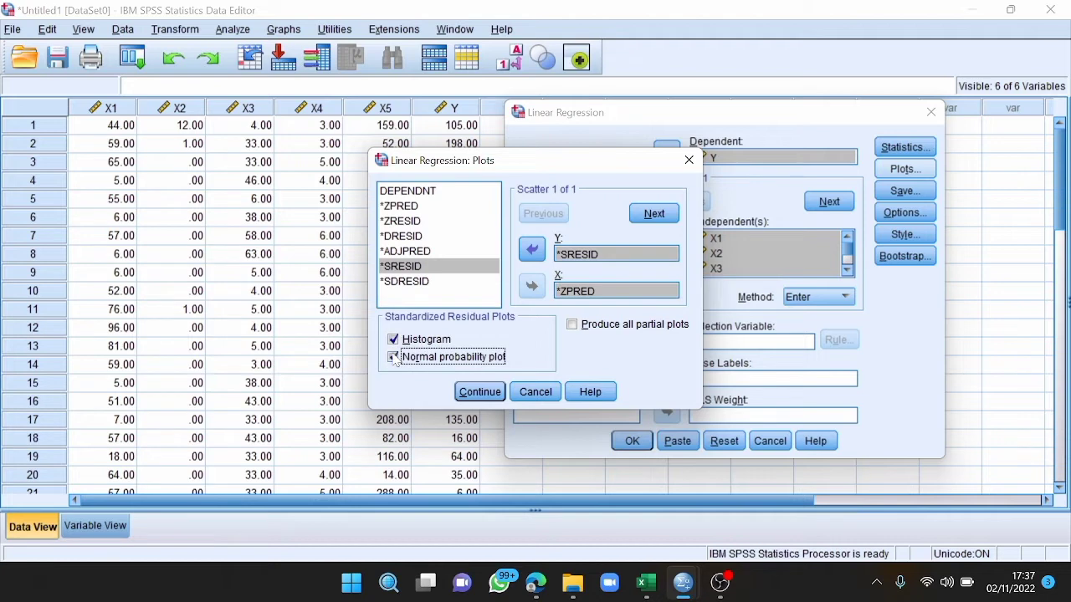
{"action": "left_click", "coordinate": [474, 396]}
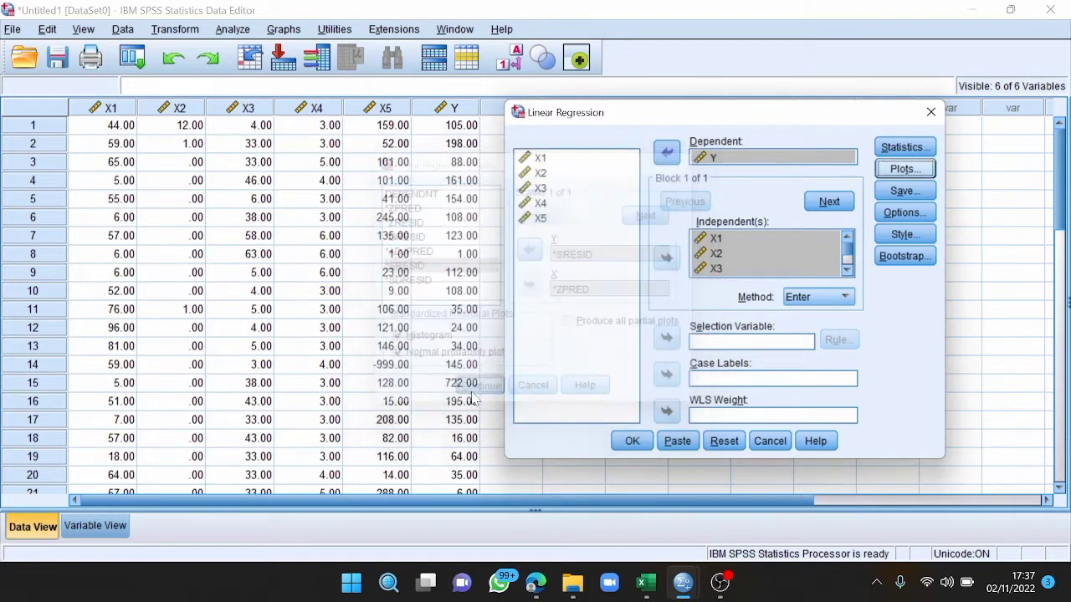
- Set the regression to save unstandardized residuals, run it, and maximize the output viewer
{"action": "left_click", "coordinate": [902, 194]}
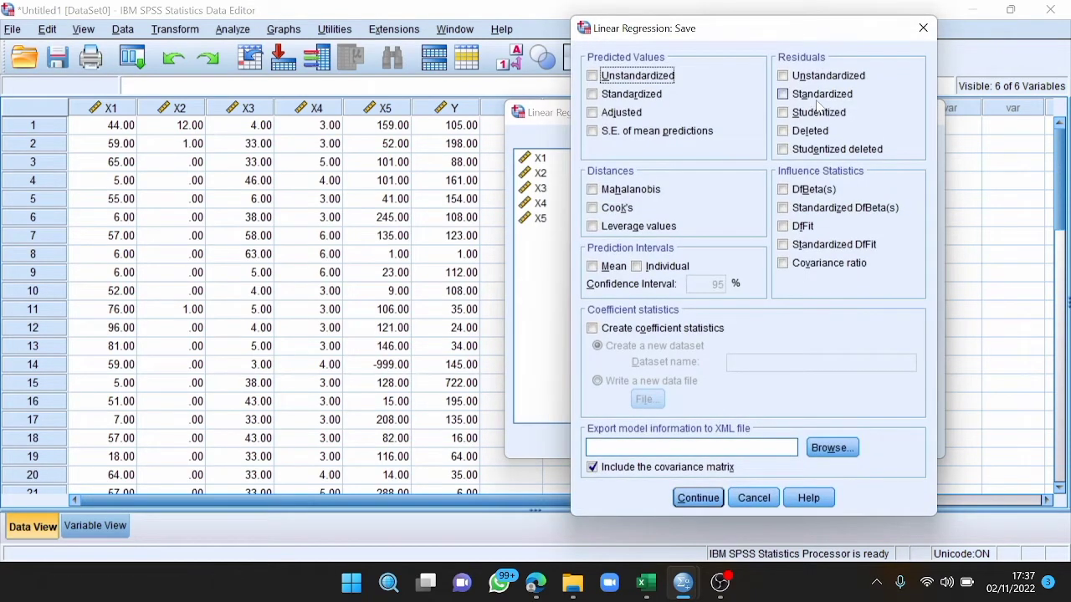
{"action": "left_click", "coordinate": [802, 75]}
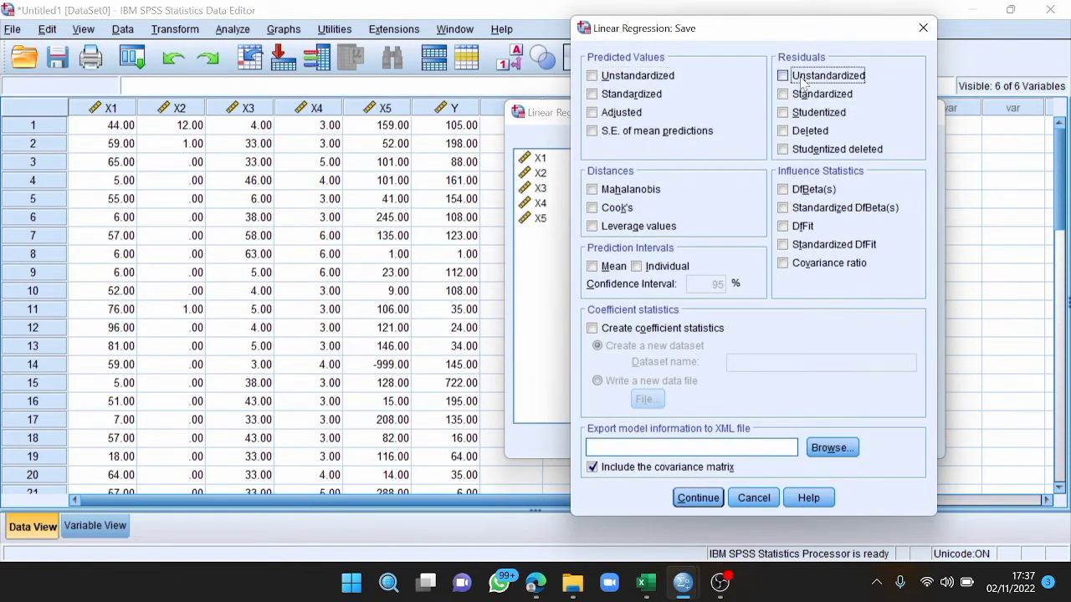
{"action": "left_click", "coordinate": [698, 506]}
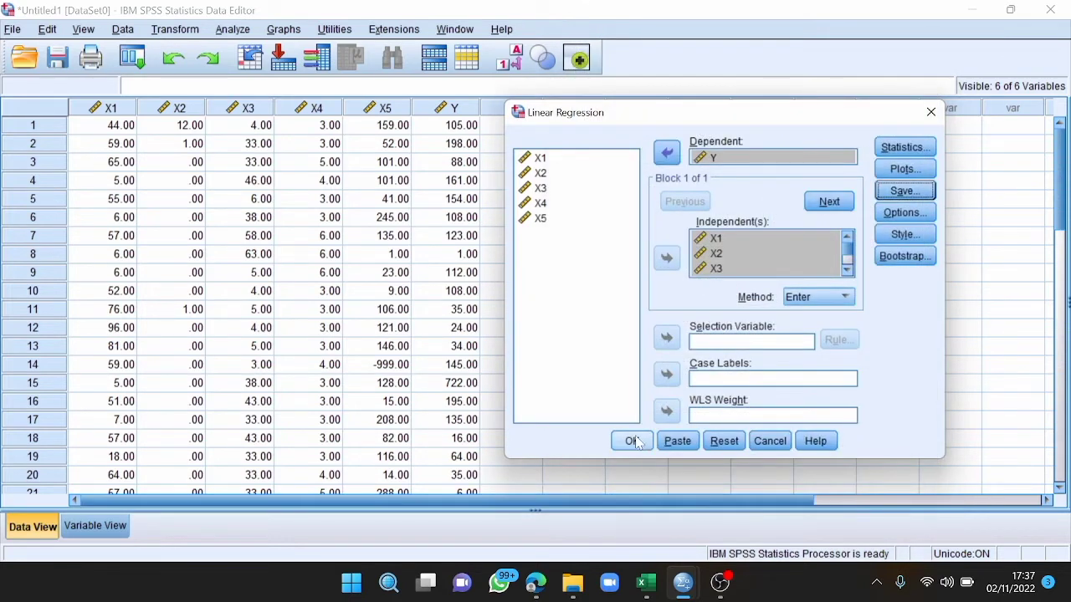
{"action": "left_click", "coordinate": [631, 443]}
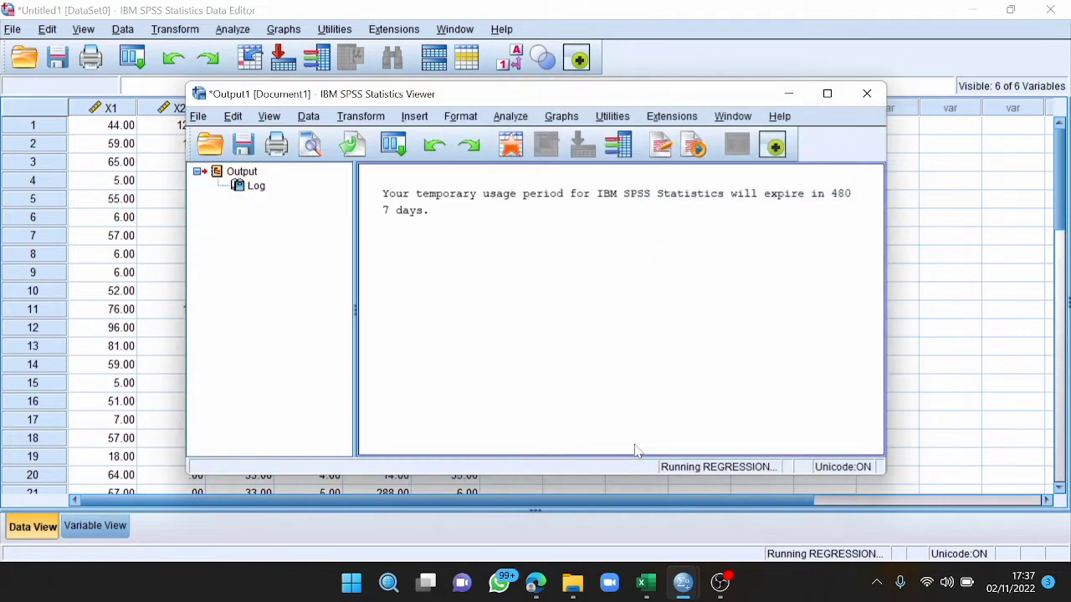
{"action": "left_click", "coordinate": [828, 95]}
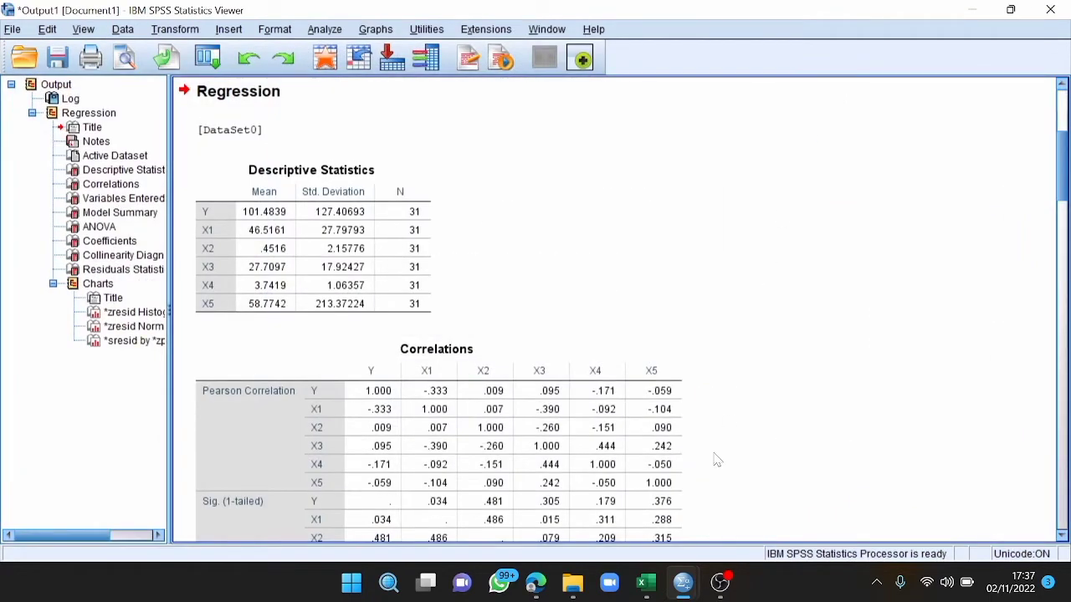
- From the Data Editor, run a legacy one-sample Kolmogorov-Smirnov test of the unstandardized residual against the Normal distribution and display its results table
{"action": "mouse_move", "coordinate": [686, 578]}
{"action": "left_click", "coordinate": [632, 517]}
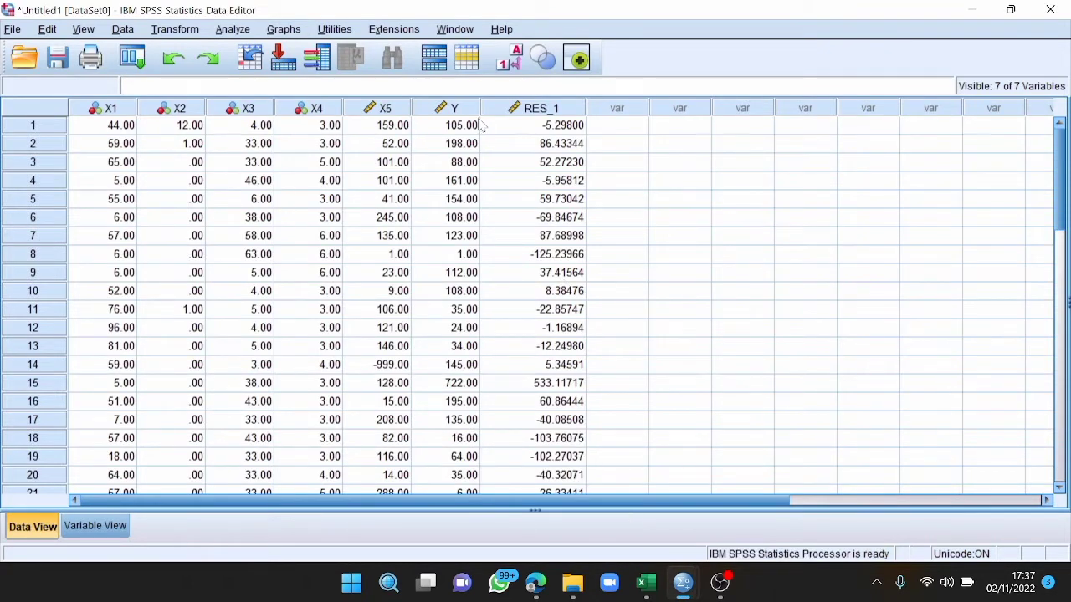
{"action": "left_click", "coordinate": [241, 30]}
{"action": "mouse_move", "coordinate": [299, 347]}
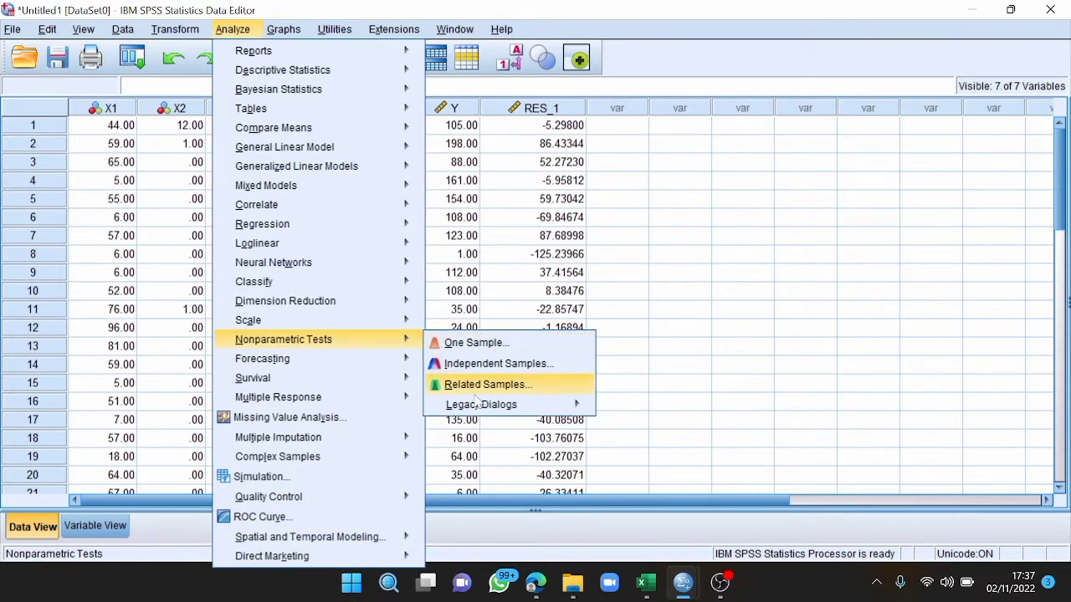
{"action": "mouse_move", "coordinate": [476, 405]}
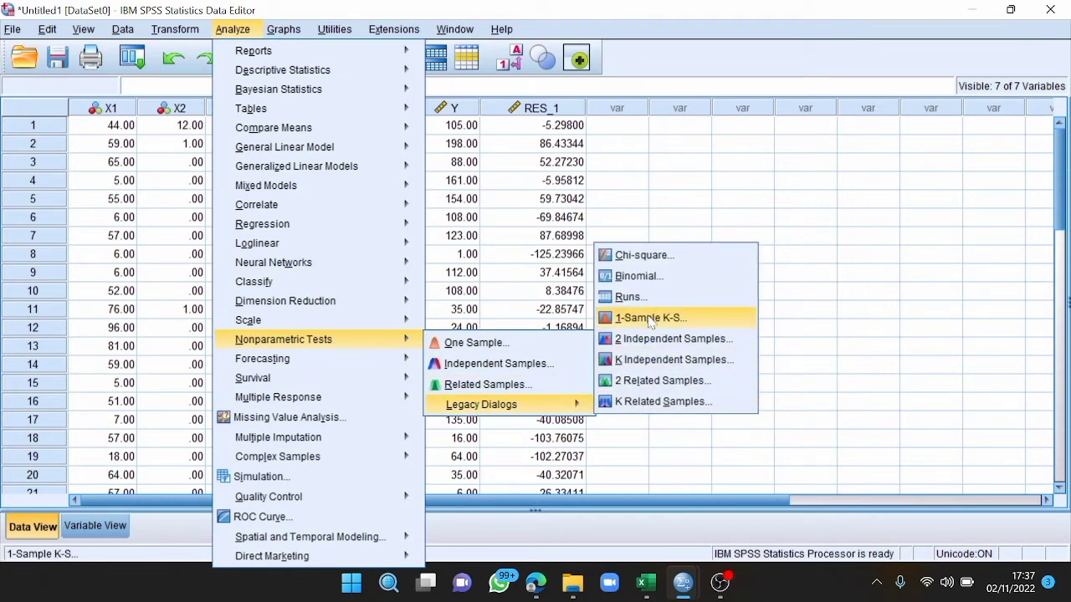
{"action": "left_click", "coordinate": [650, 319]}
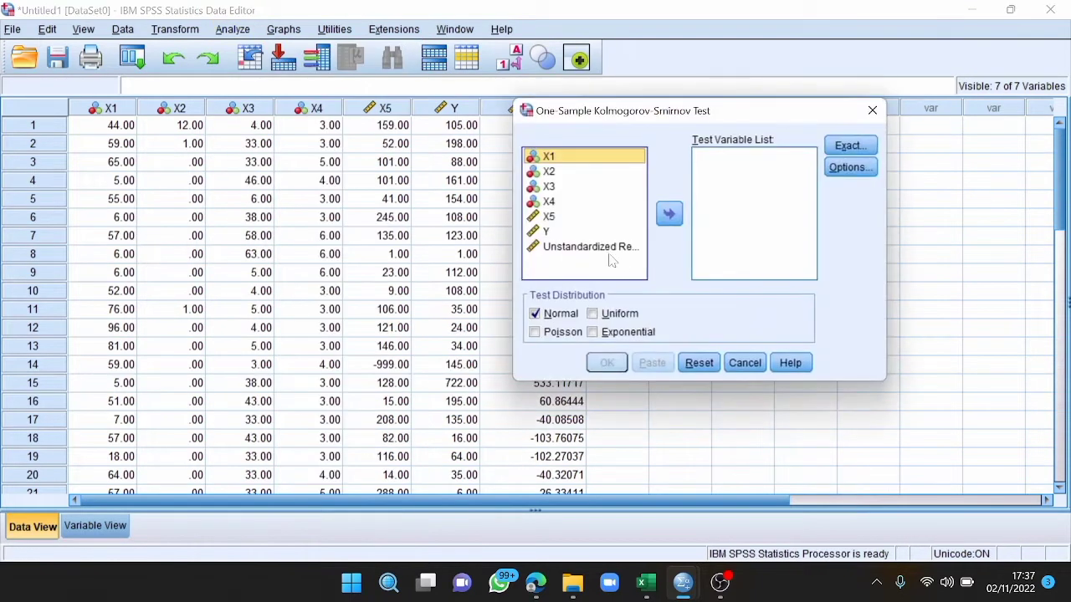
{"action": "left_click", "coordinate": [592, 248]}
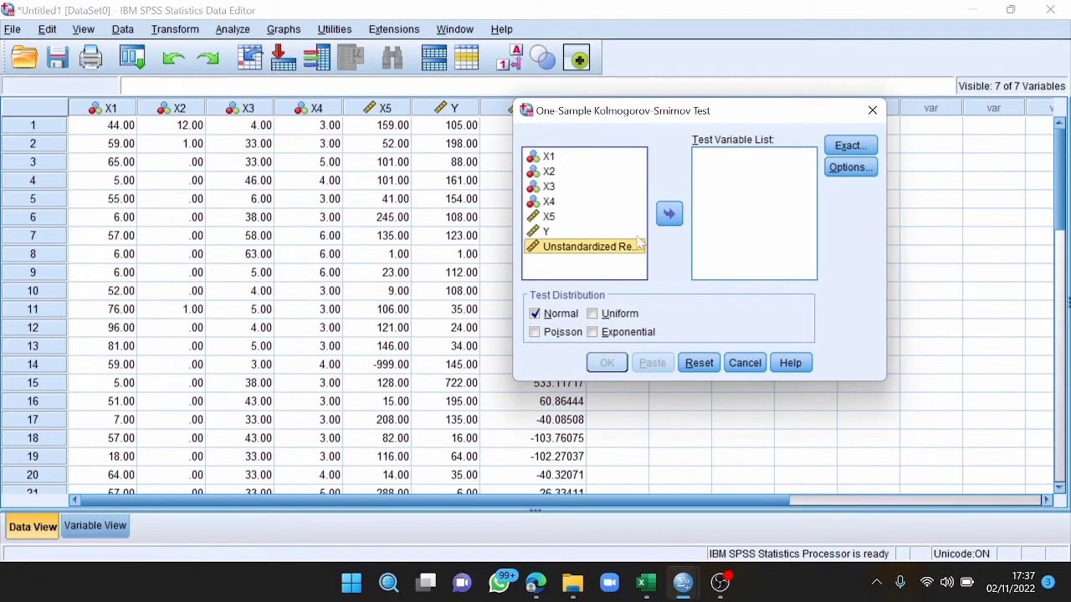
{"action": "left_click", "coordinate": [669, 214]}
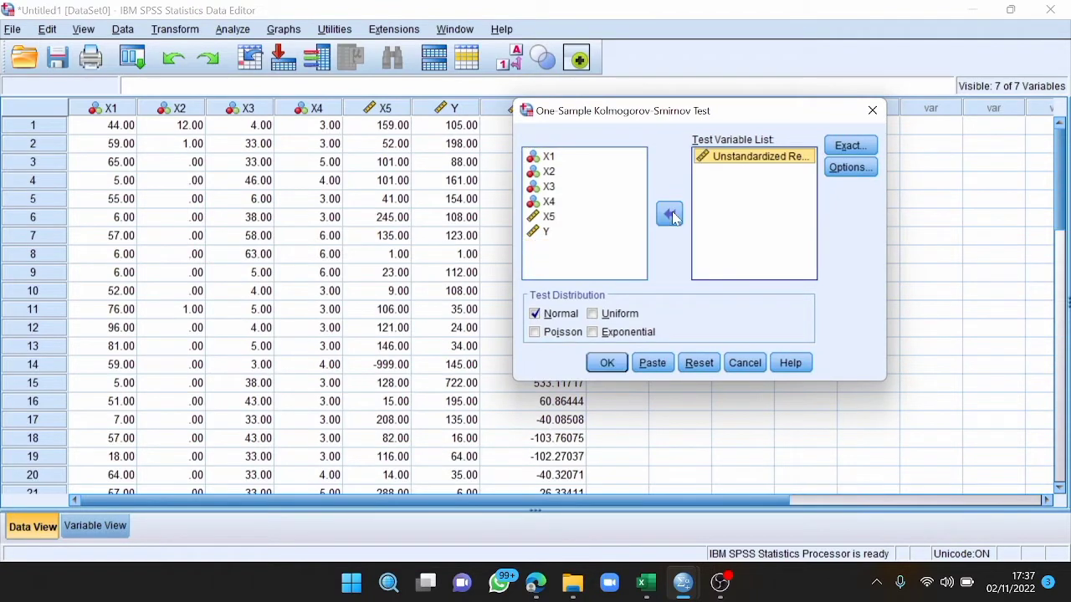
{"action": "left_click", "coordinate": [606, 363]}
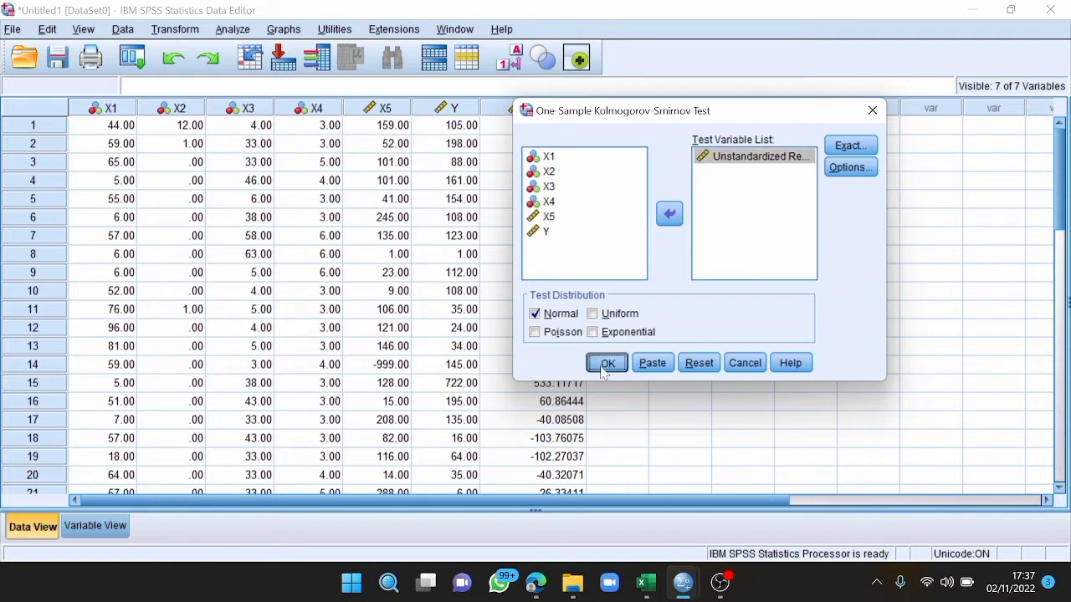
{"action": "left_click", "coordinate": [1065, 431]}
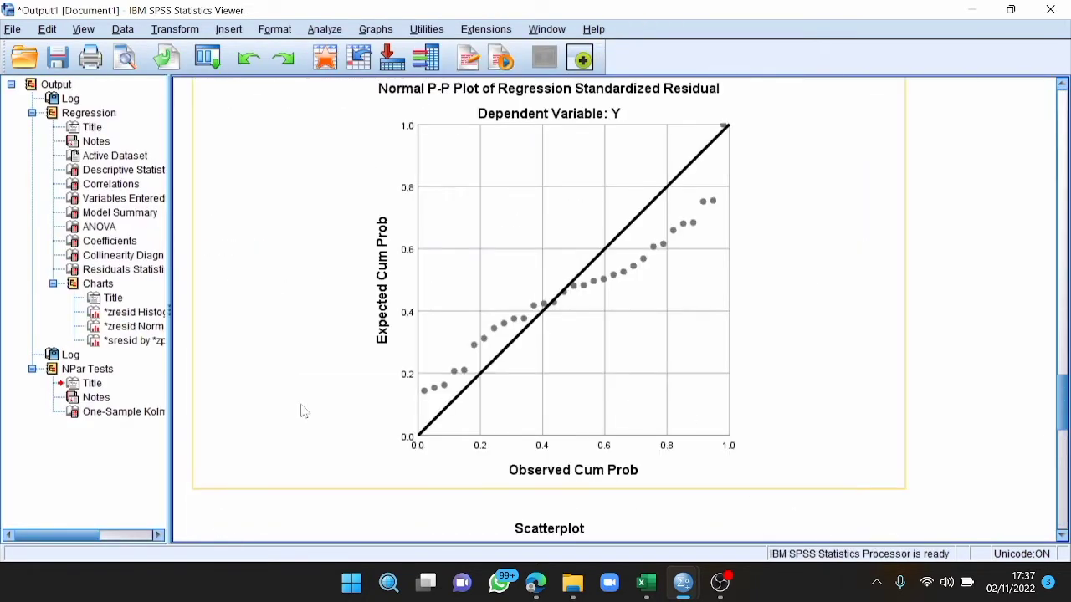
{"action": "left_click", "coordinate": [126, 411]}
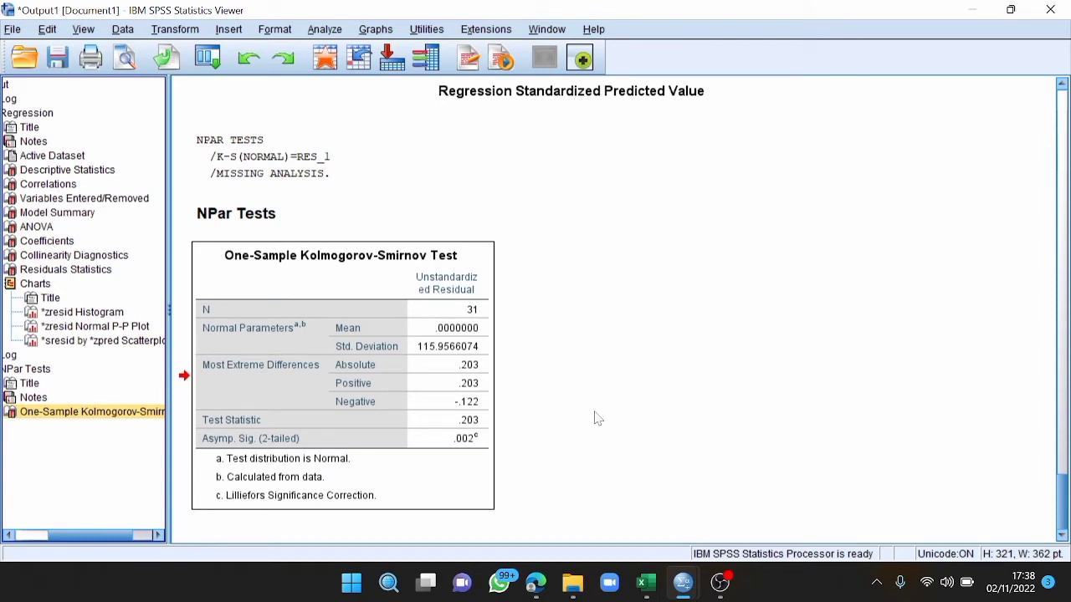
- Return to the Data Editor and compute a new variable SQRT_X1 with the expression sqrt(X1)
{"action": "mouse_move", "coordinate": [682, 583]}
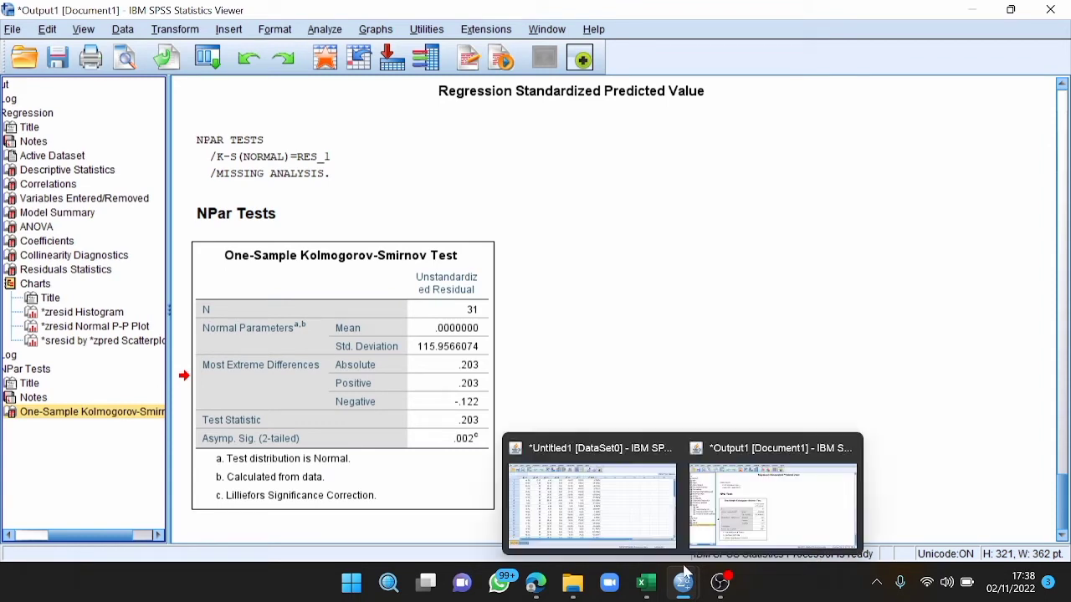
{"action": "left_click", "coordinate": [647, 529]}
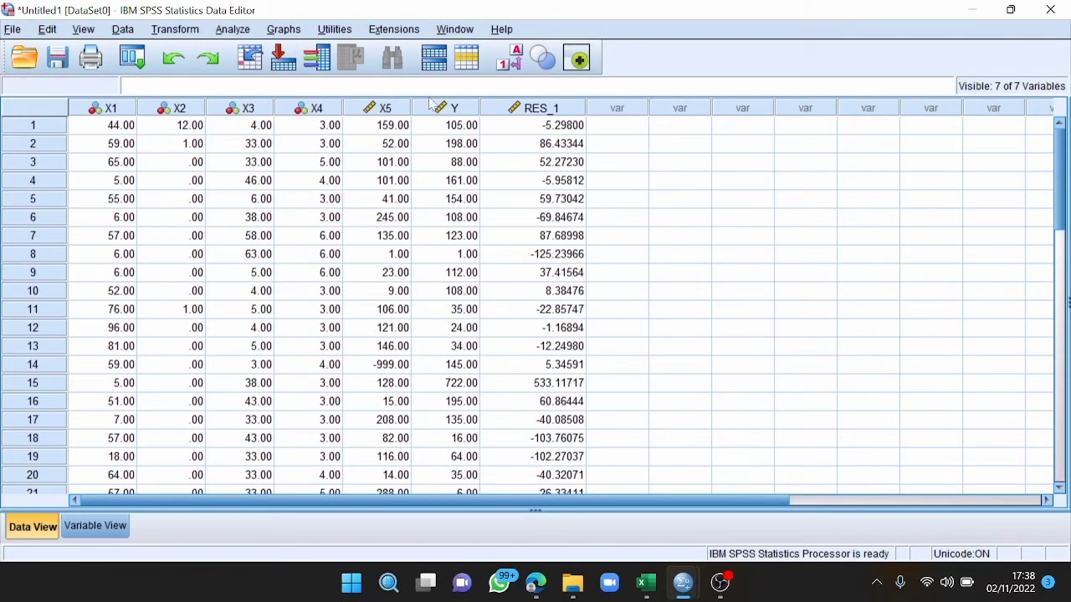
{"action": "left_click", "coordinate": [185, 32]}
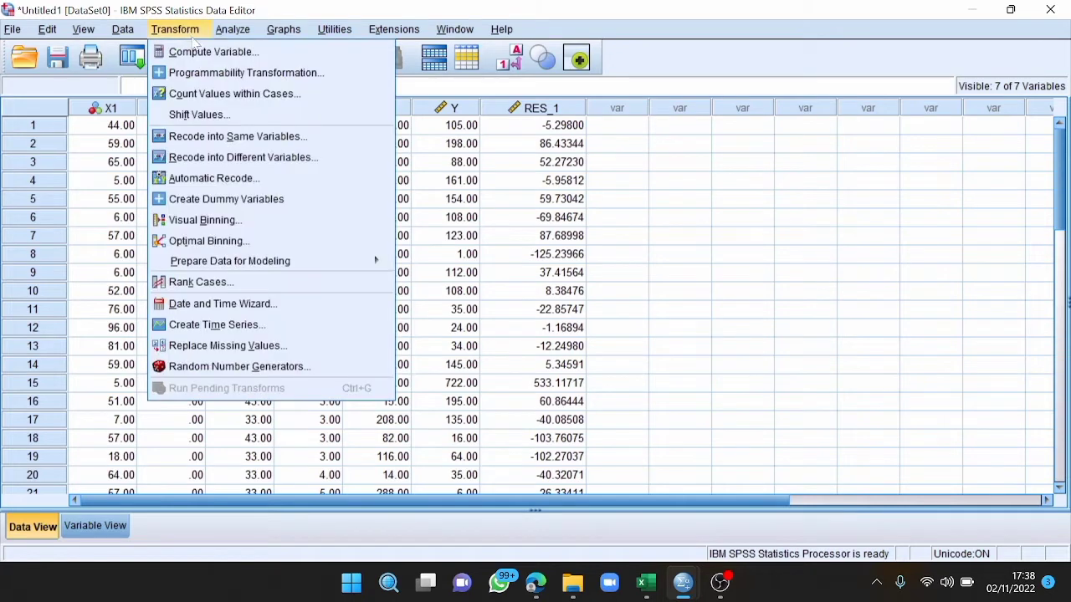
{"action": "left_click", "coordinate": [201, 54]}
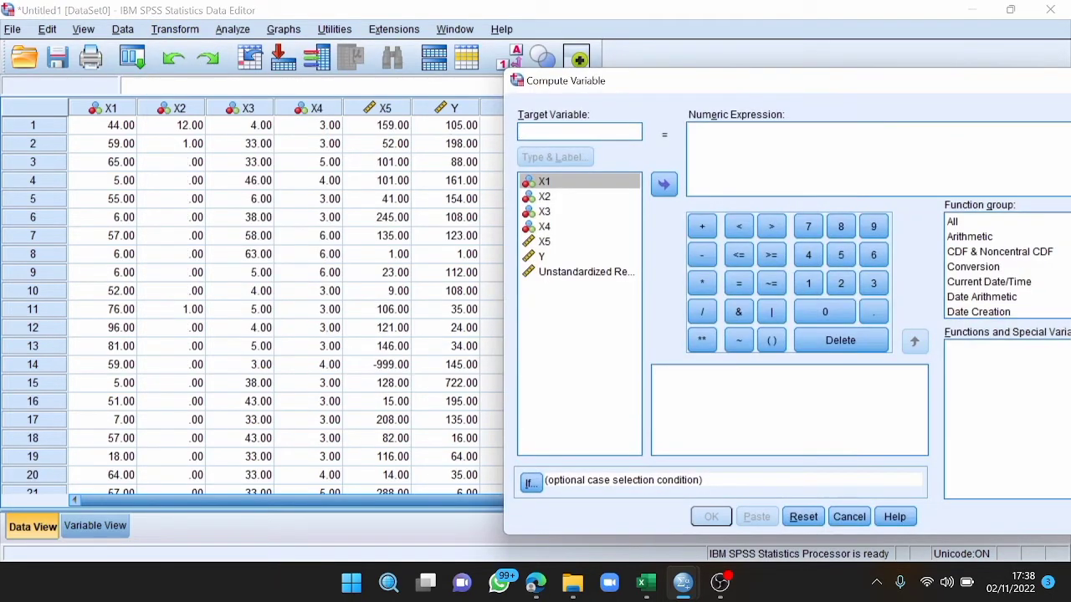
{"action": "type", "text": "SQRT"}
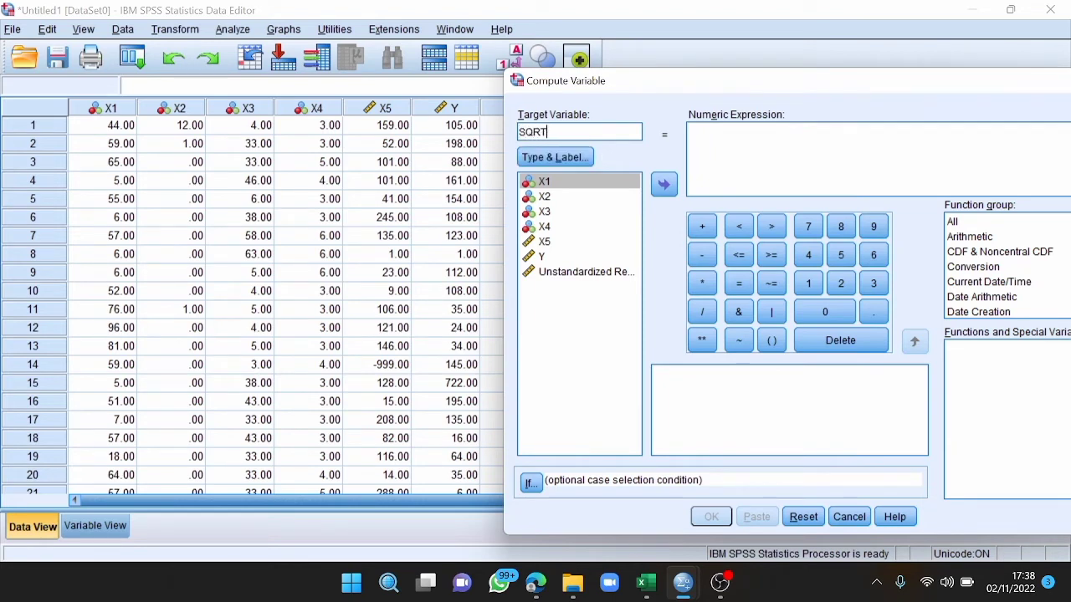
{"action": "type", "text": "_X1"}
{"action": "left_click", "coordinate": [690, 131]}
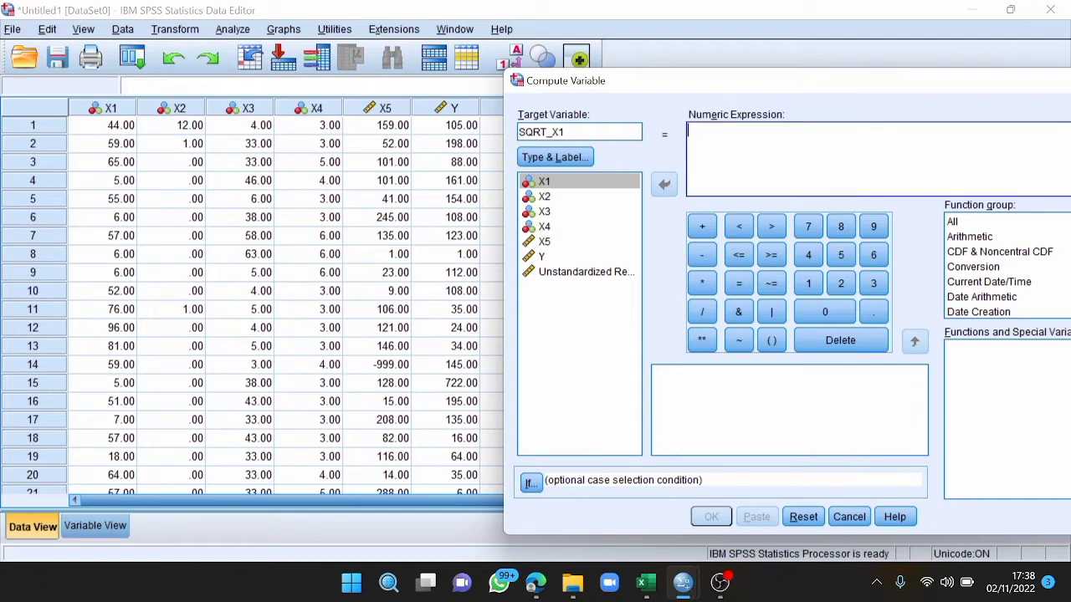
{"action": "type", "text": "sqrt"}
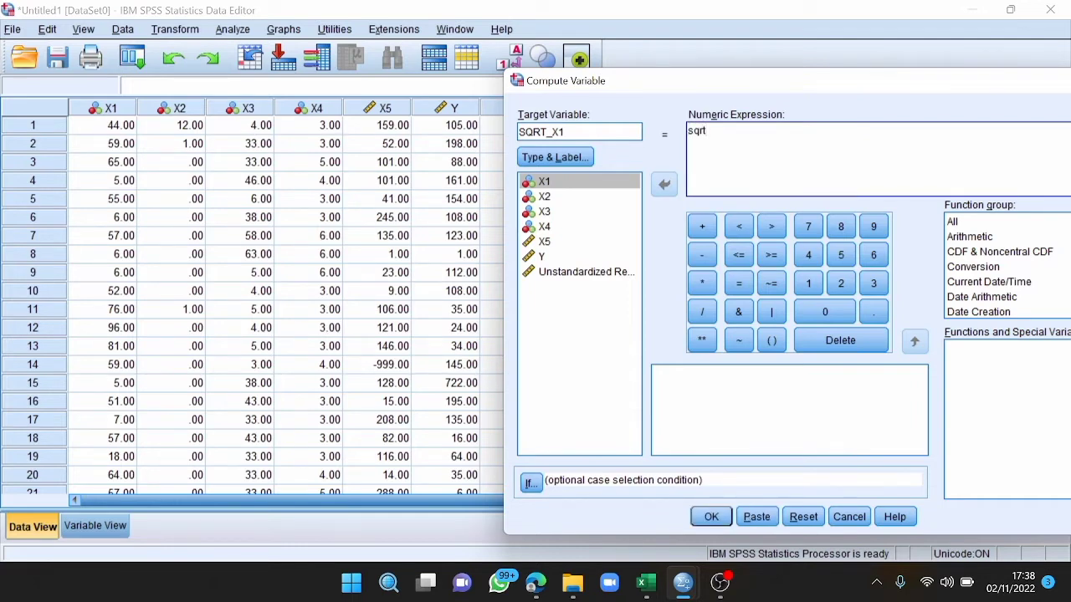
{"action": "type", "text": "("}
{"action": "left_click", "coordinate": [613, 186]}
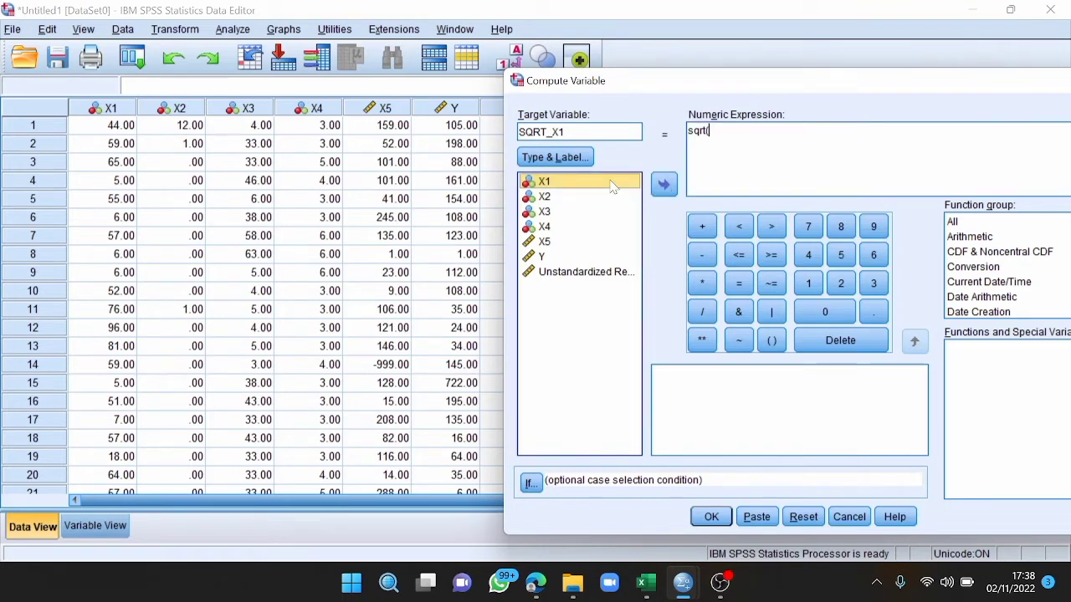
{"action": "left_click", "coordinate": [664, 185]}
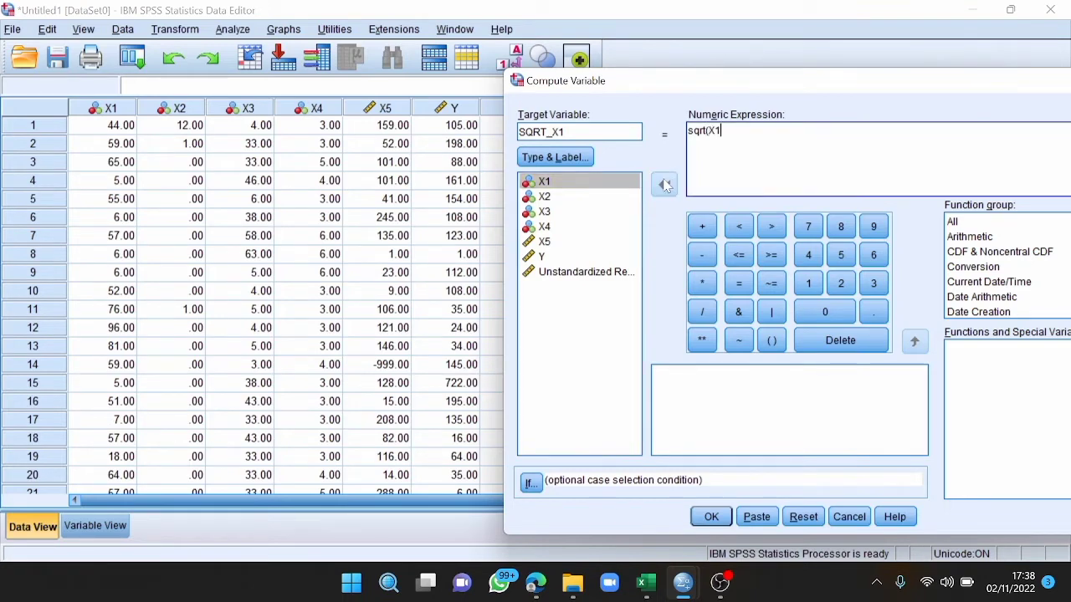
{"action": "type", "text": ")"}
{"action": "left_click", "coordinate": [701, 524]}
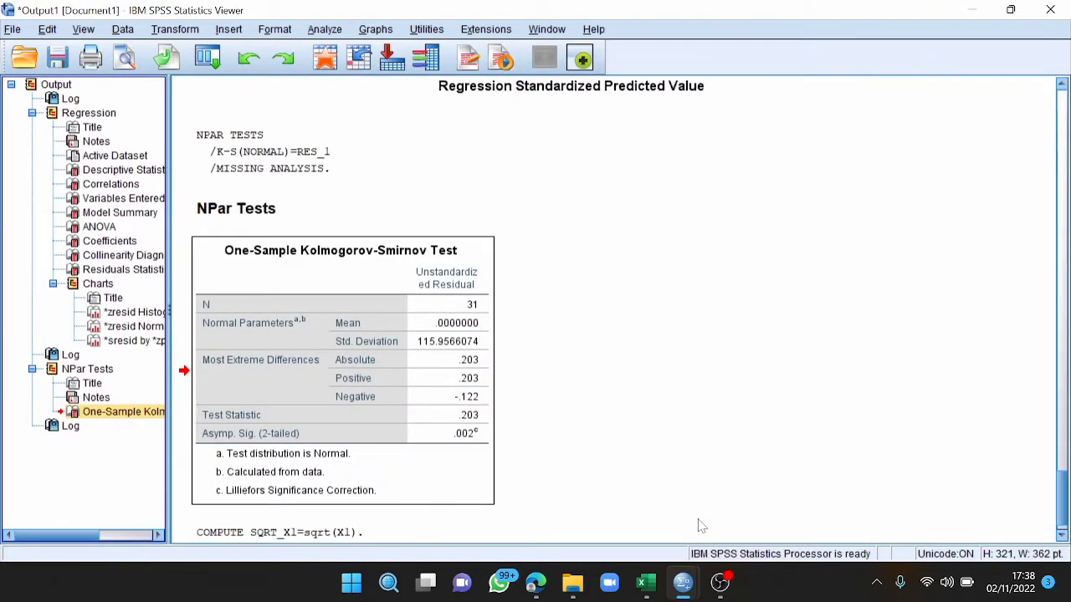
- Return to the Data Editor and compute a new variable SQRT_X2 with the expression sqrt(X2)
{"action": "mouse_move", "coordinate": [679, 593]}
{"action": "left_click", "coordinate": [623, 498]}
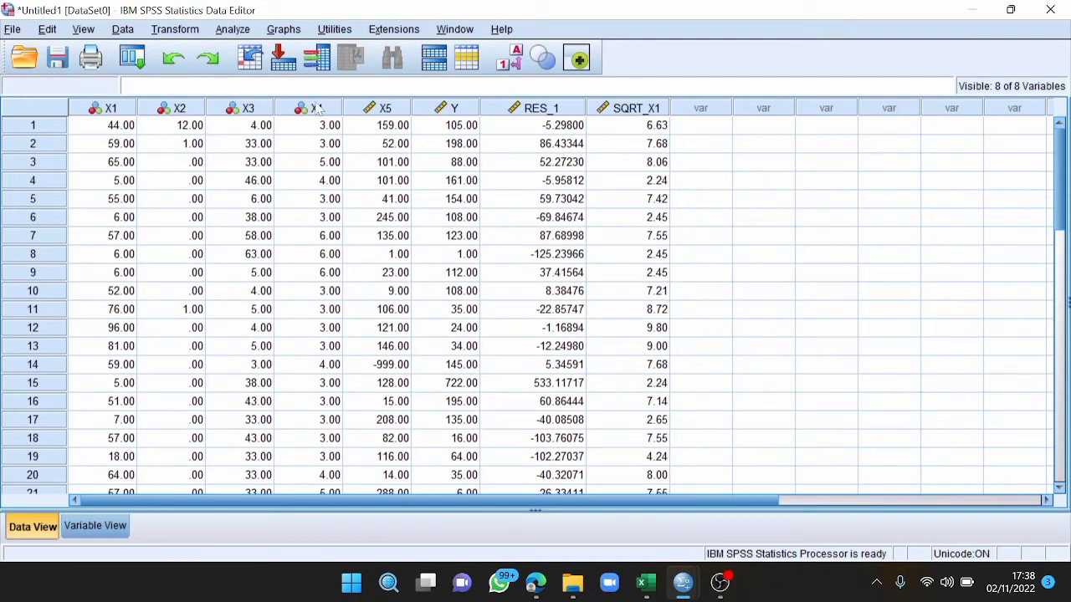
{"action": "left_click", "coordinate": [186, 30]}
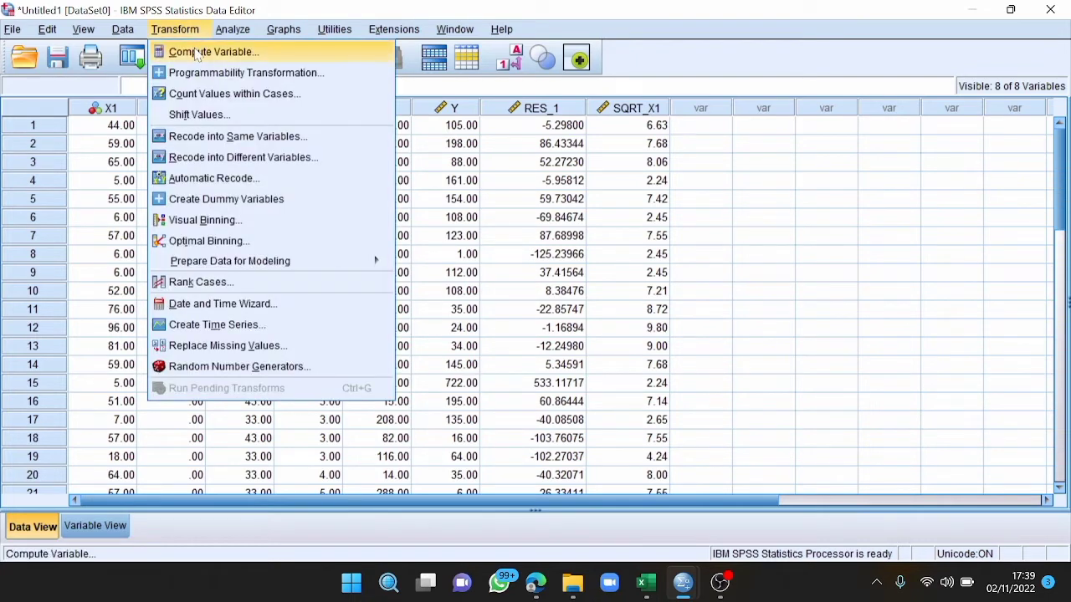
{"action": "left_click", "coordinate": [197, 51]}
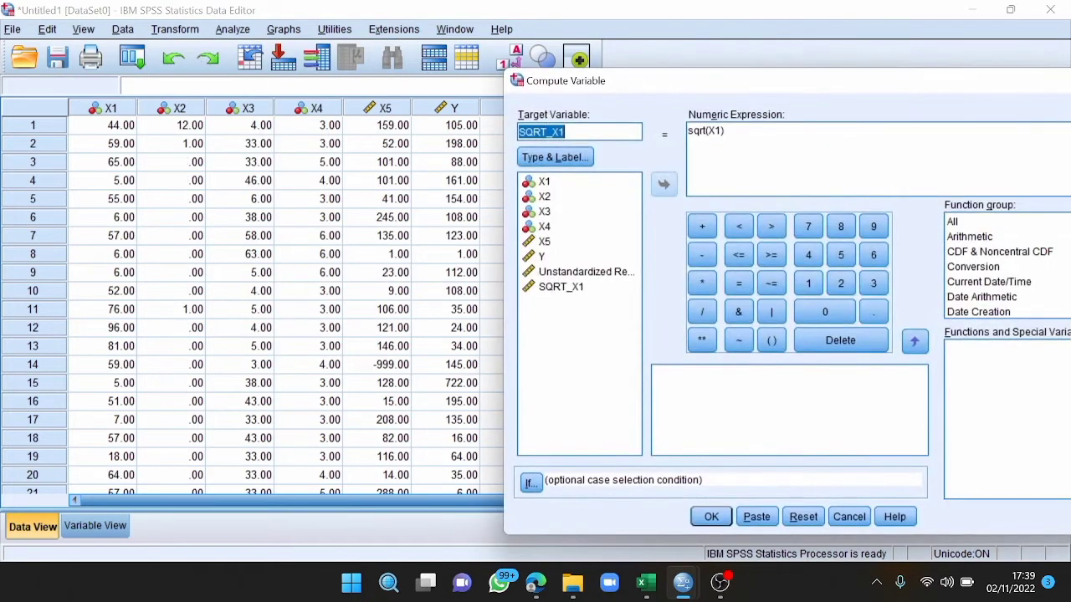
{"action": "left_click", "coordinate": [564, 132]}
{"action": "key", "text": "BackSpace"}
{"action": "type", "text": "2"}
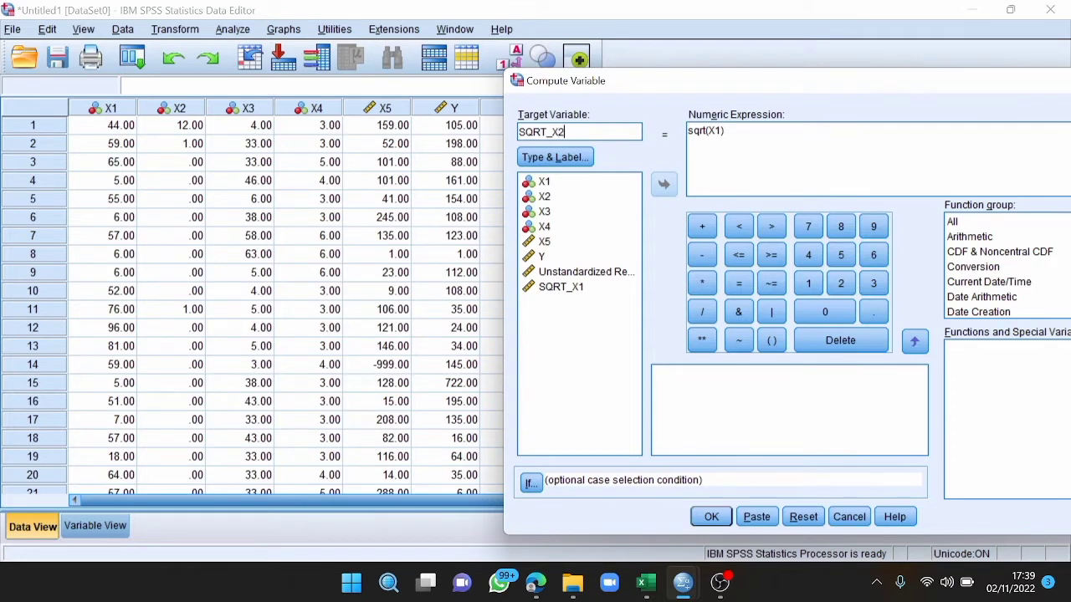
{"action": "left_click", "coordinate": [723, 130]}
{"action": "key", "text": "BackSpace"}
{"action": "key", "text": "BackSpace"}
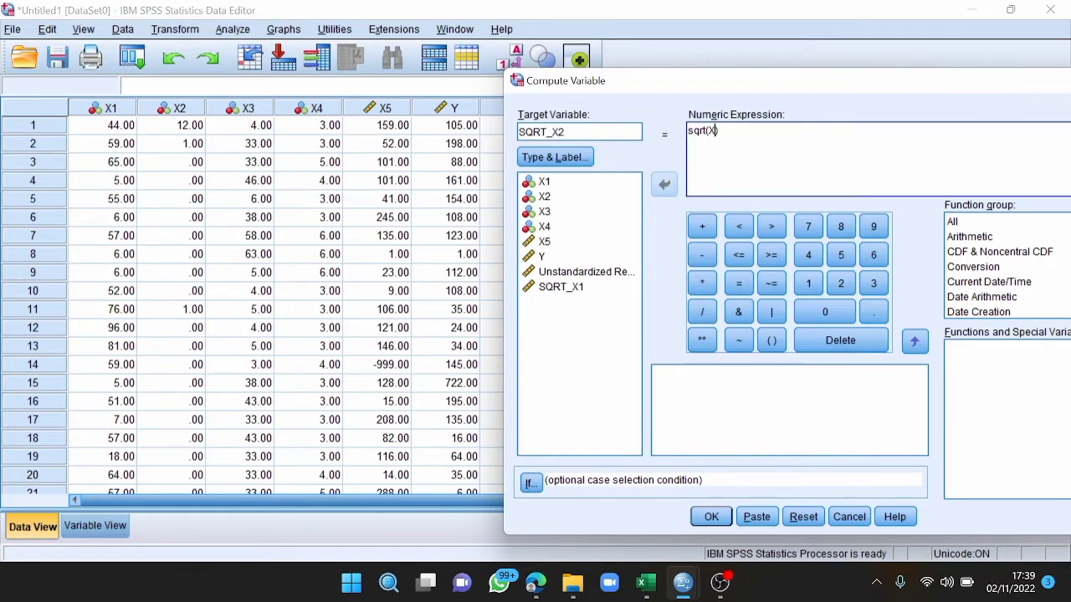
{"action": "type", "text": "2)"}
{"action": "left_click", "coordinate": [707, 517]}
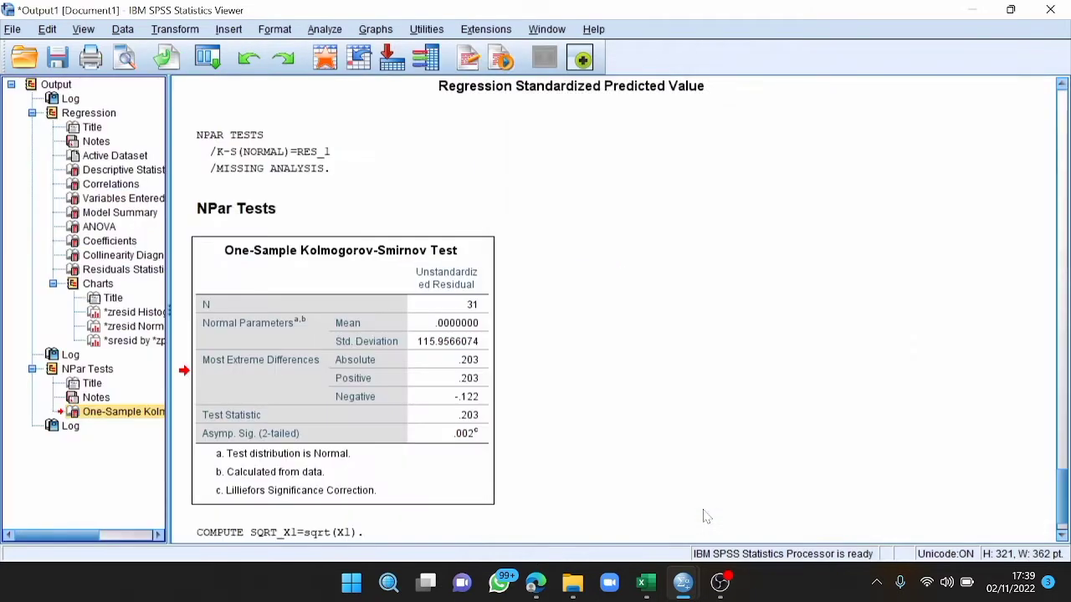
- Return to the Data Editor and compute a new variable SQRT_X3 with the expression sqrt(X3)
{"action": "mouse_move", "coordinate": [682, 583]}
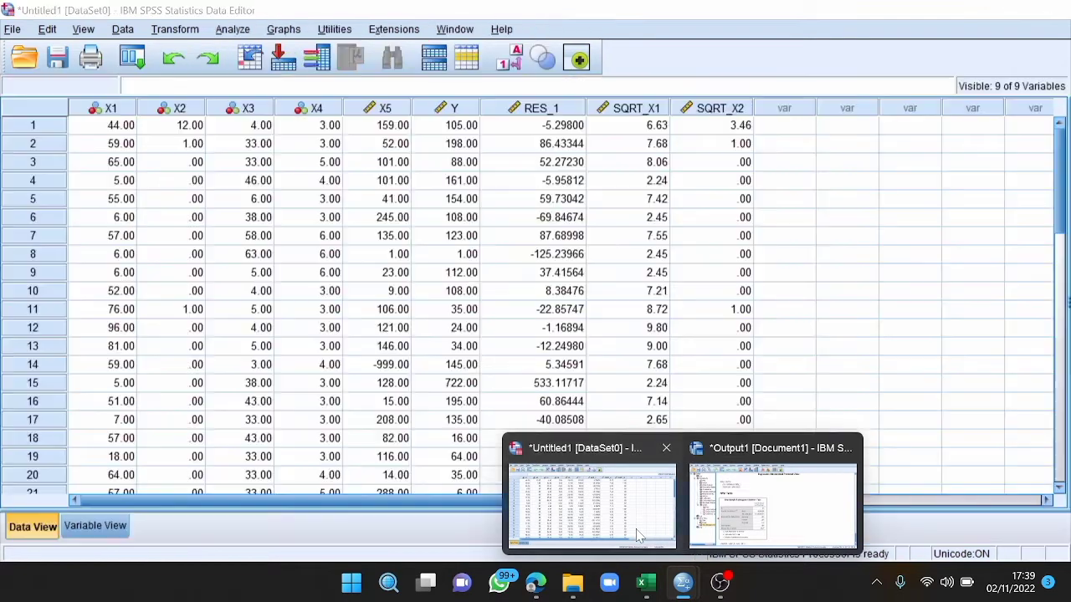
{"action": "left_click", "coordinate": [638, 535]}
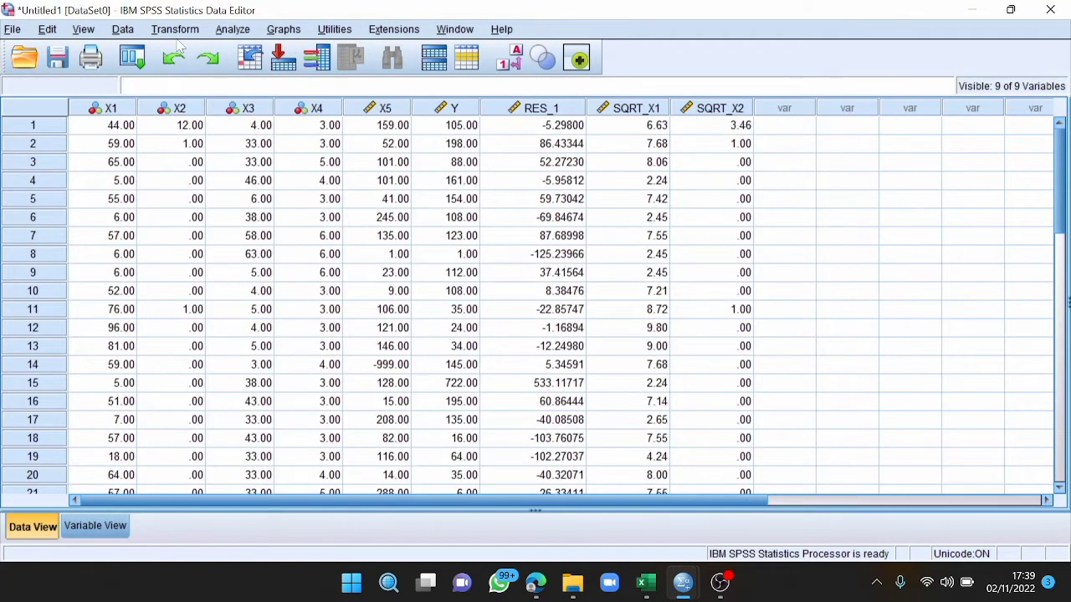
{"action": "left_click", "coordinate": [175, 30]}
{"action": "left_click", "coordinate": [194, 50]}
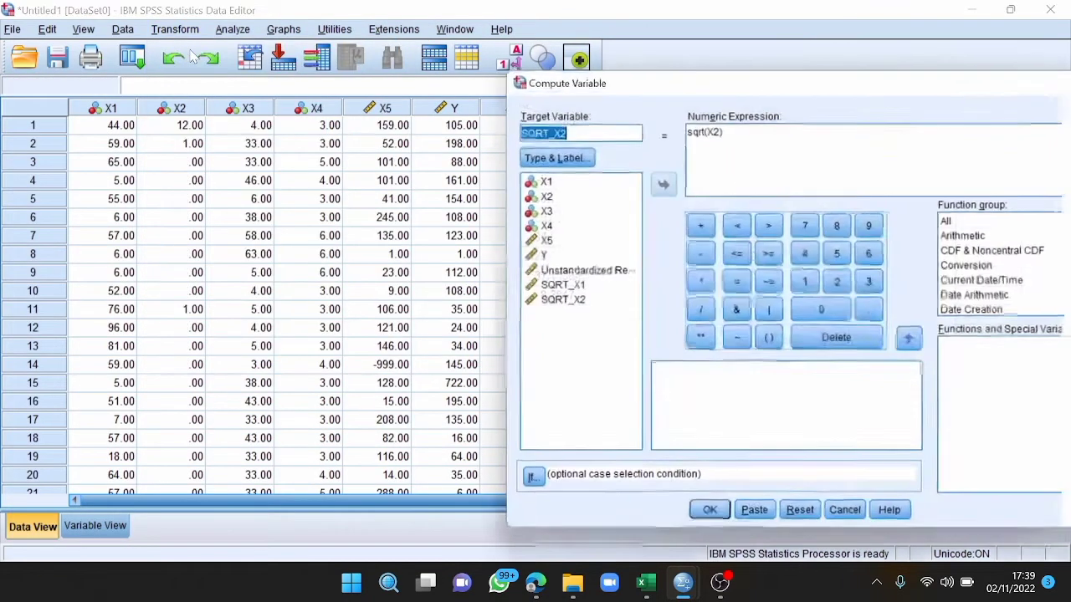
{"action": "left_click", "coordinate": [565, 131]}
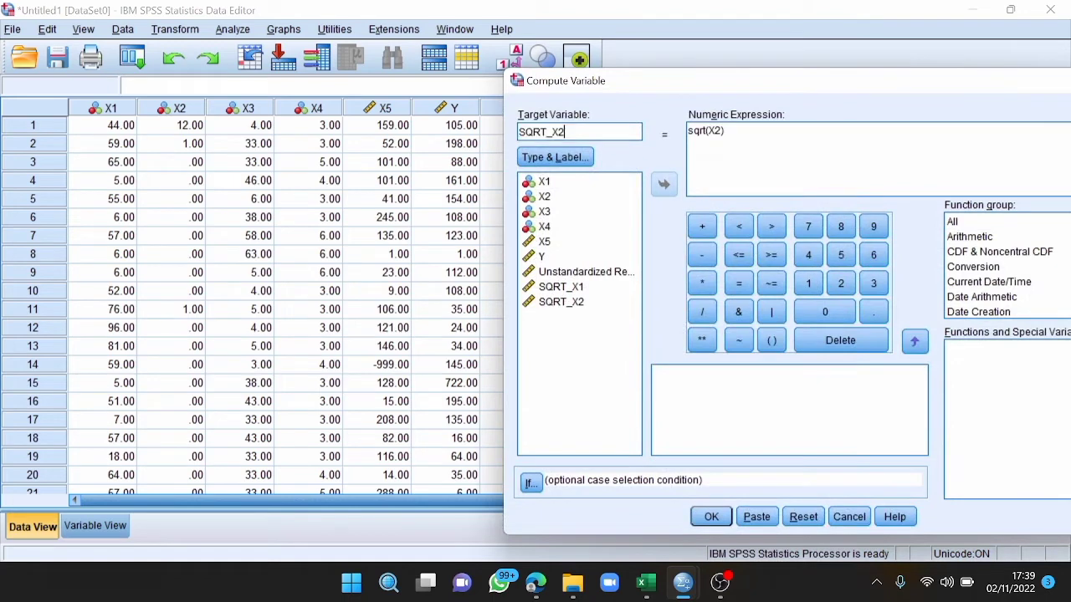
{"action": "key", "text": "BackSpace"}
{"action": "type", "text": "3"}
{"action": "left_click", "coordinate": [724, 132]}
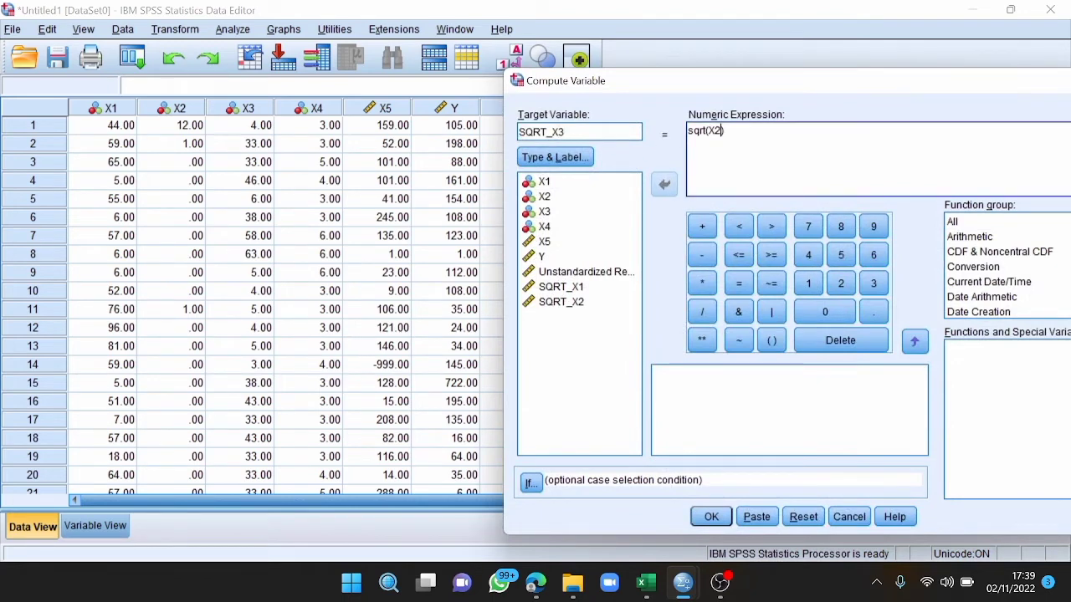
{"action": "key", "text": "BackSpace"}
{"action": "key", "text": "BackSpace"}
{"action": "type", "text": "3)"}
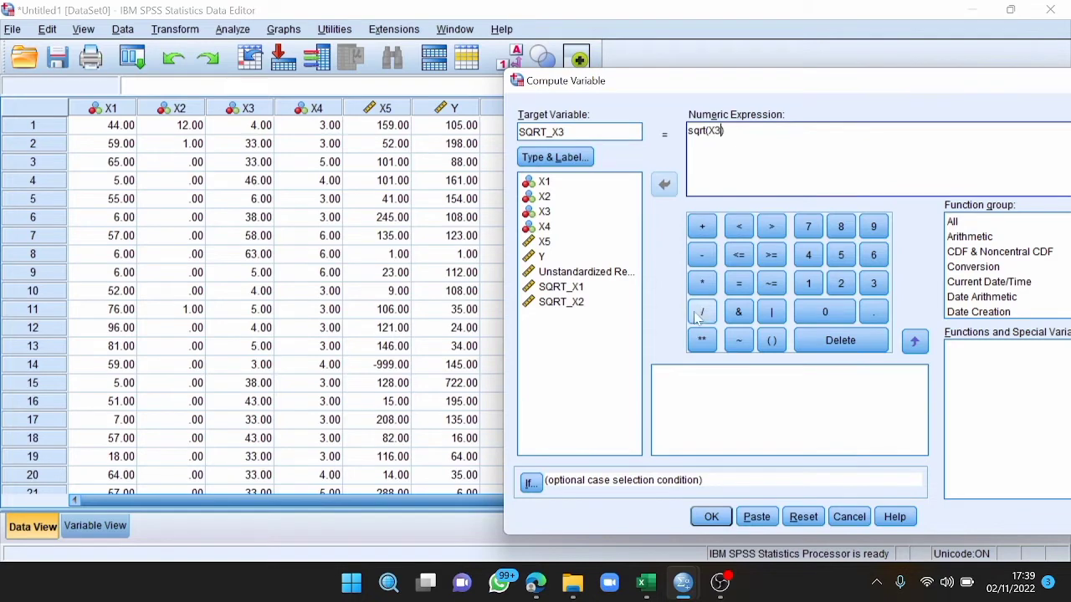
{"action": "left_click", "coordinate": [709, 516]}
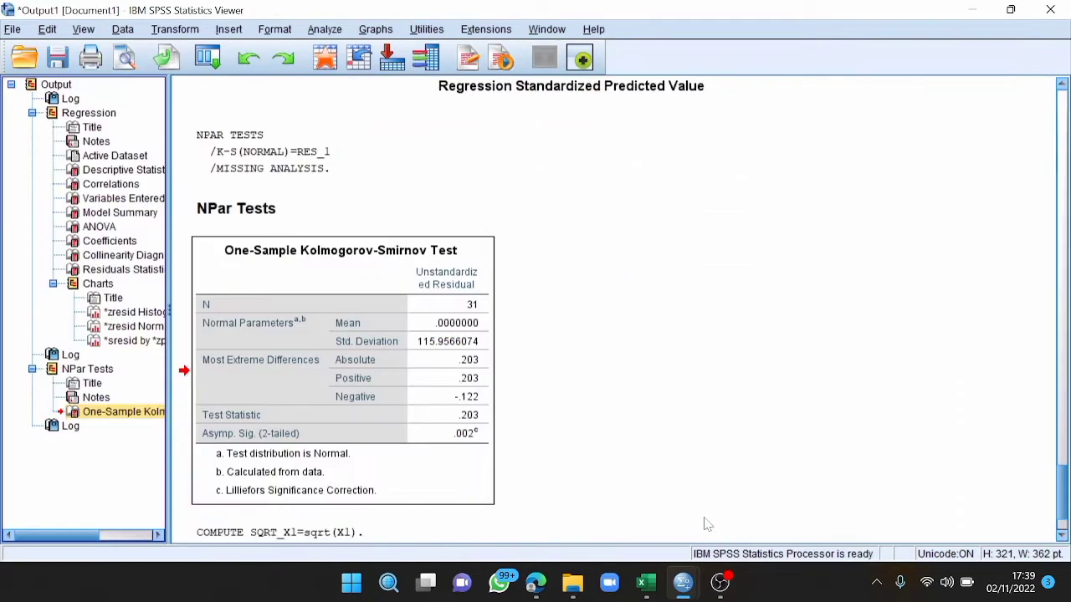
- Return to the Data Editor and compute a new variable SQRT_X4 with the expression sqrt(X4)
{"action": "mouse_move", "coordinate": [684, 583]}
{"action": "left_click", "coordinate": [641, 527]}
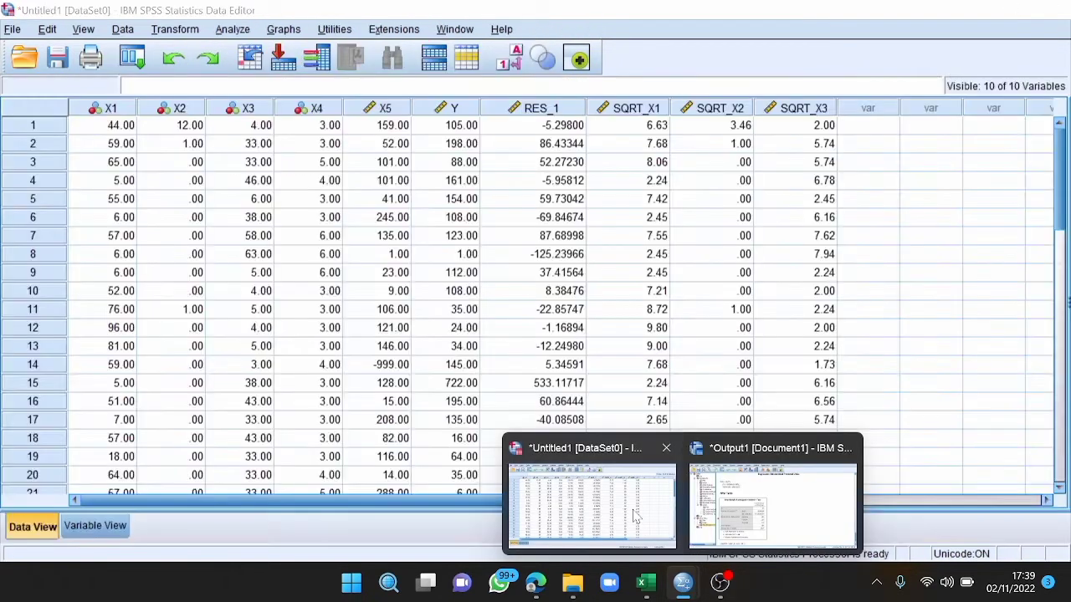
{"action": "left_click", "coordinate": [188, 30]}
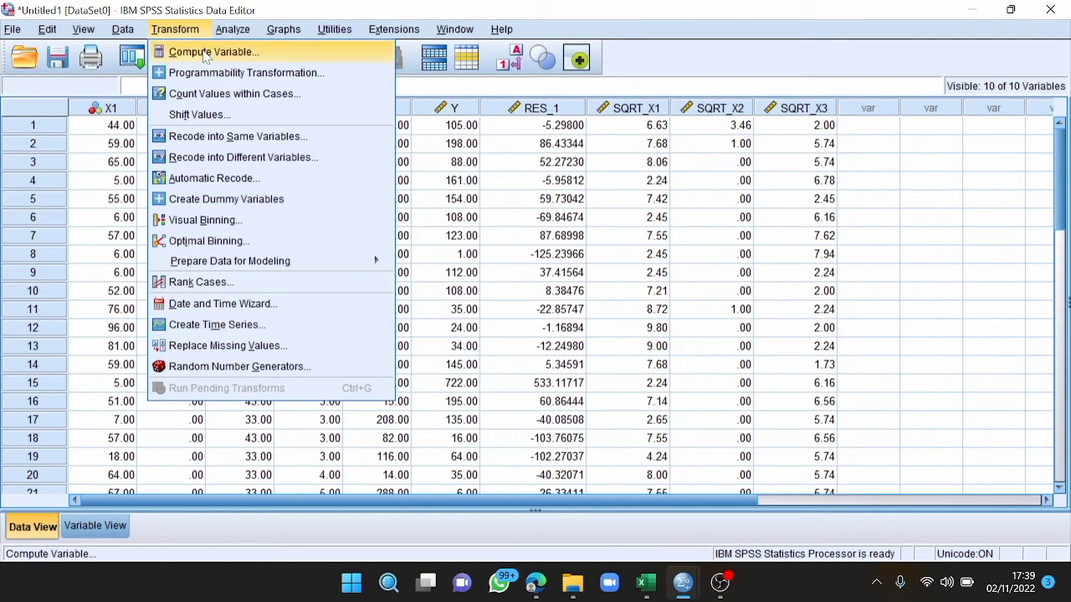
{"action": "left_click", "coordinate": [207, 54]}
{"action": "left_click", "coordinate": [565, 132]}
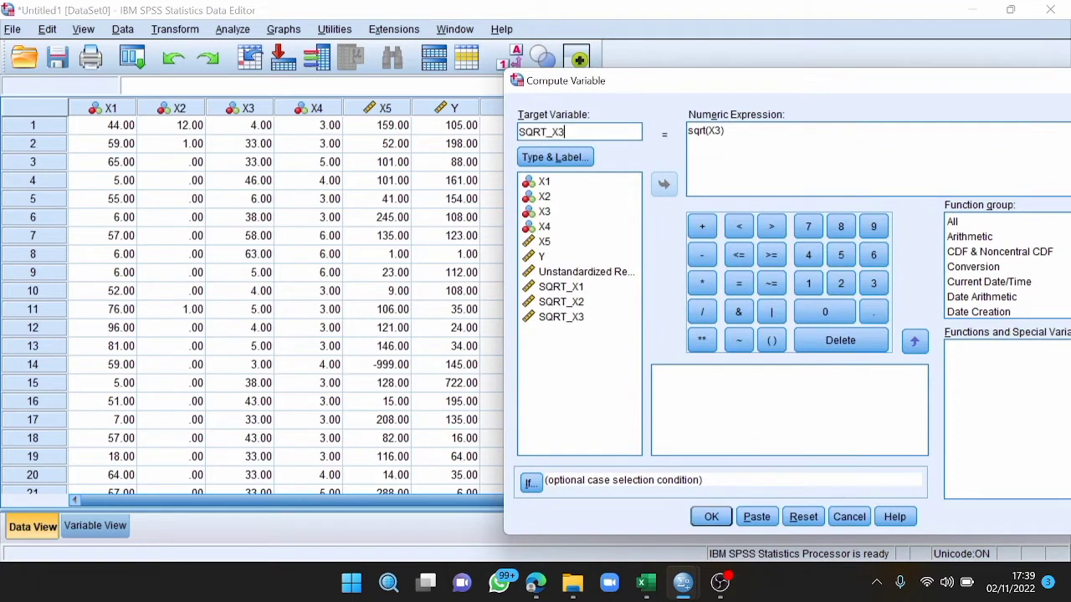
{"action": "key", "text": "BackSpace"}
{"action": "type", "text": "4"}
{"action": "left_click", "coordinate": [723, 131]}
{"action": "key", "text": "BackSpace"}
{"action": "key", "text": "BackSpace"}
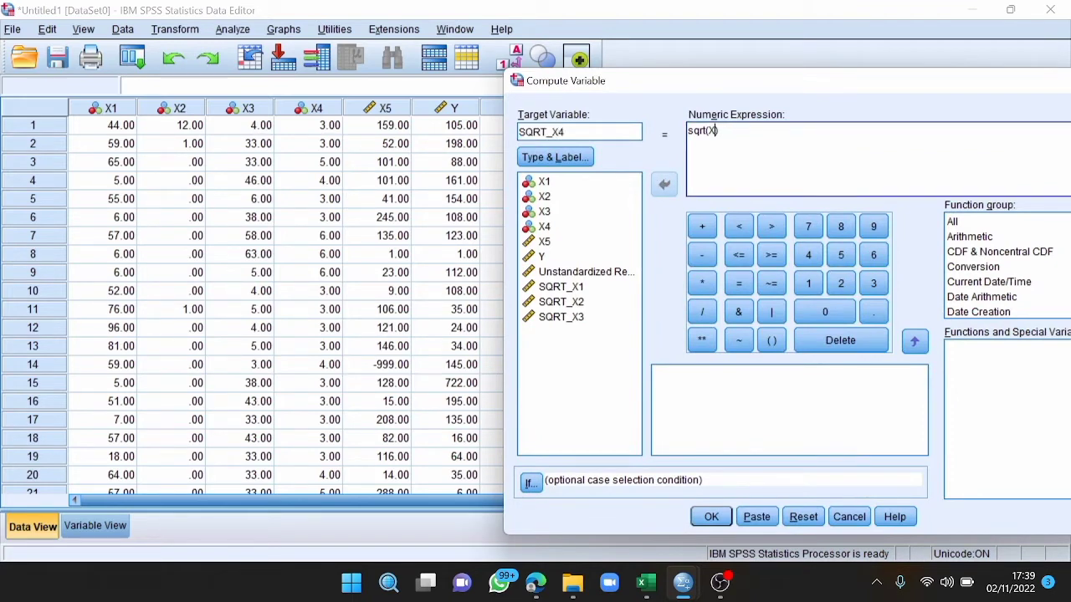
{"action": "type", "text": "4)"}
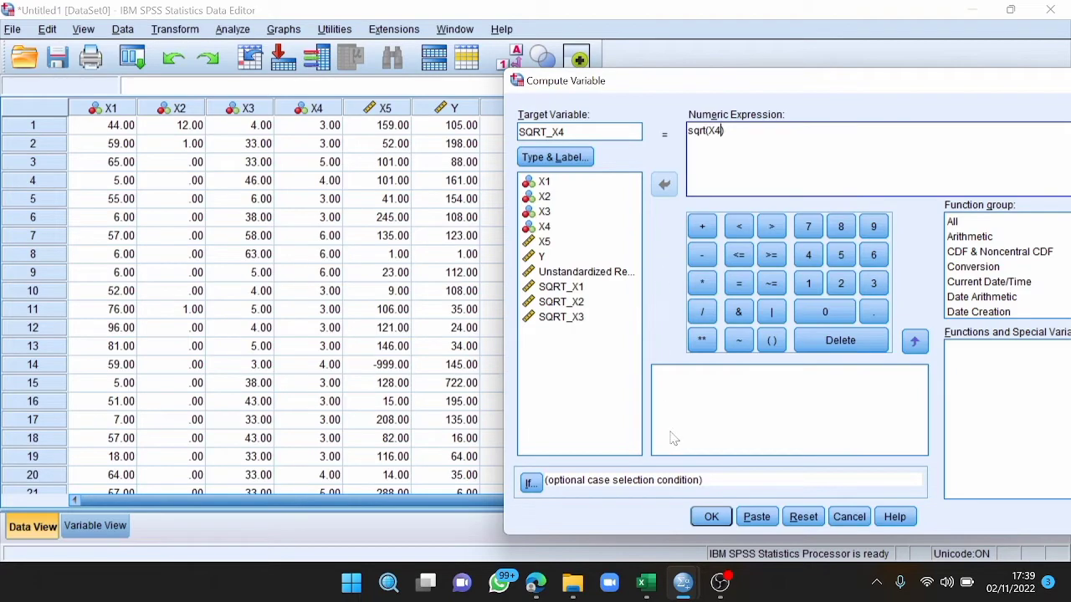
{"action": "left_click", "coordinate": [711, 516]}
- Return to the Data Editor and compute a new variable SQRT_X5 with the expression sqrt(X5)
{"action": "mouse_move", "coordinate": [683, 582]}
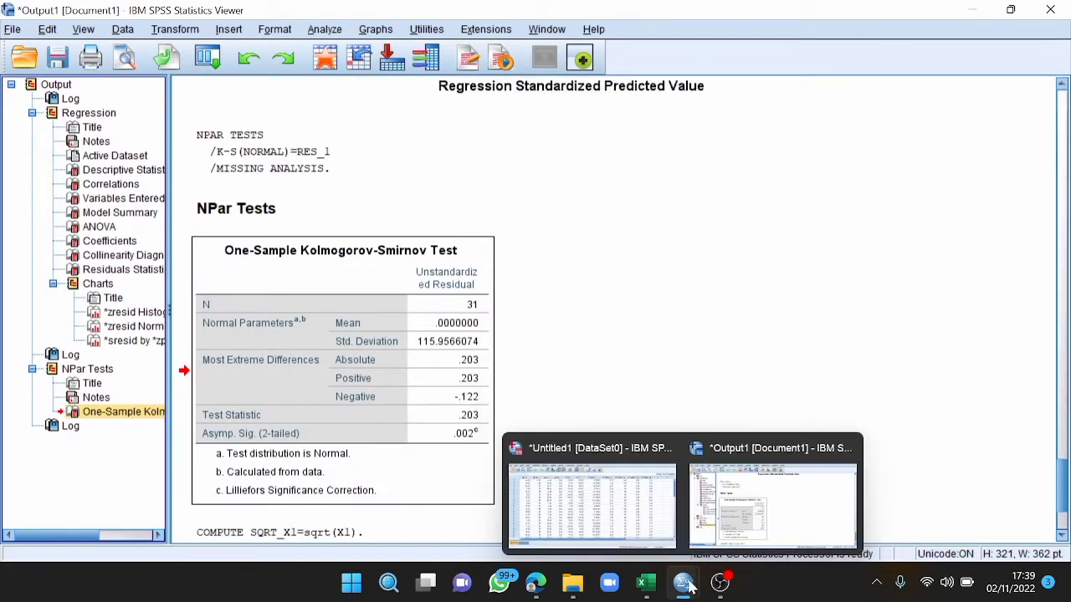
{"action": "left_click", "coordinate": [637, 529]}
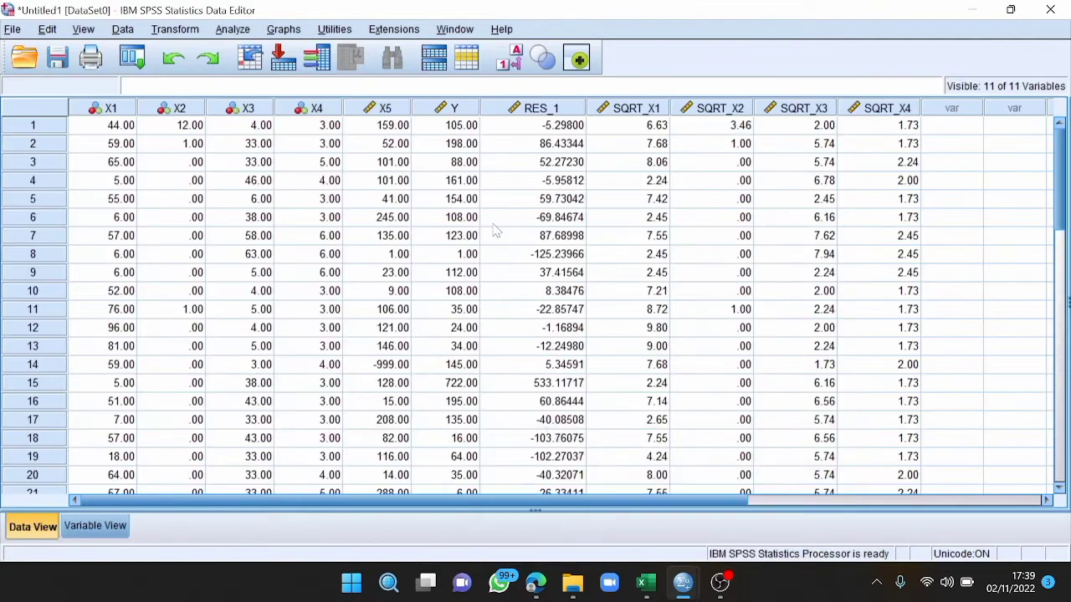
{"action": "left_click", "coordinate": [187, 30]}
{"action": "left_click", "coordinate": [204, 53]}
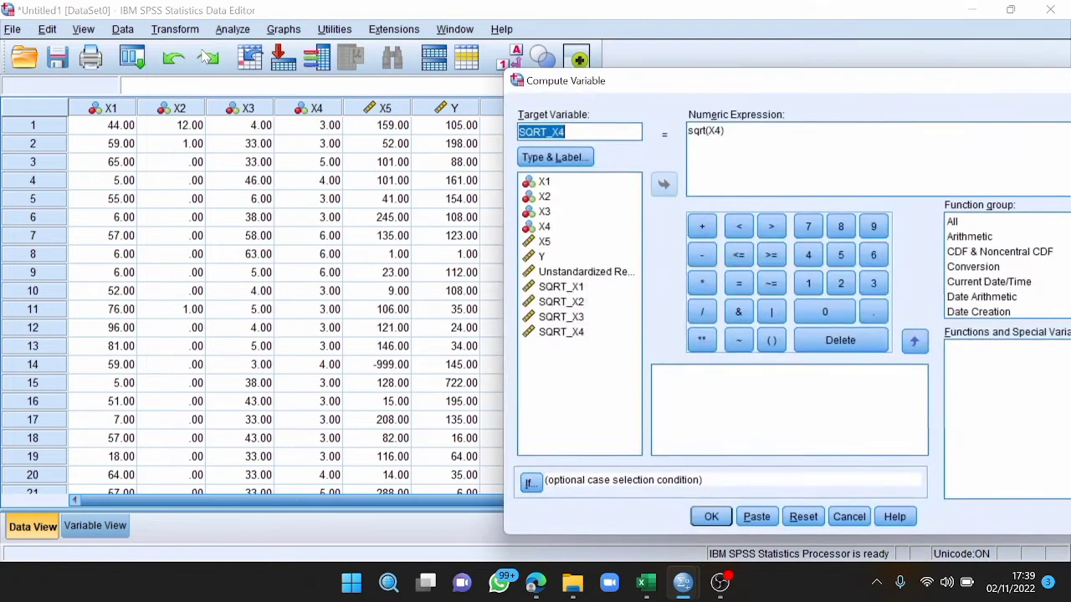
{"action": "left_click", "coordinate": [565, 132]}
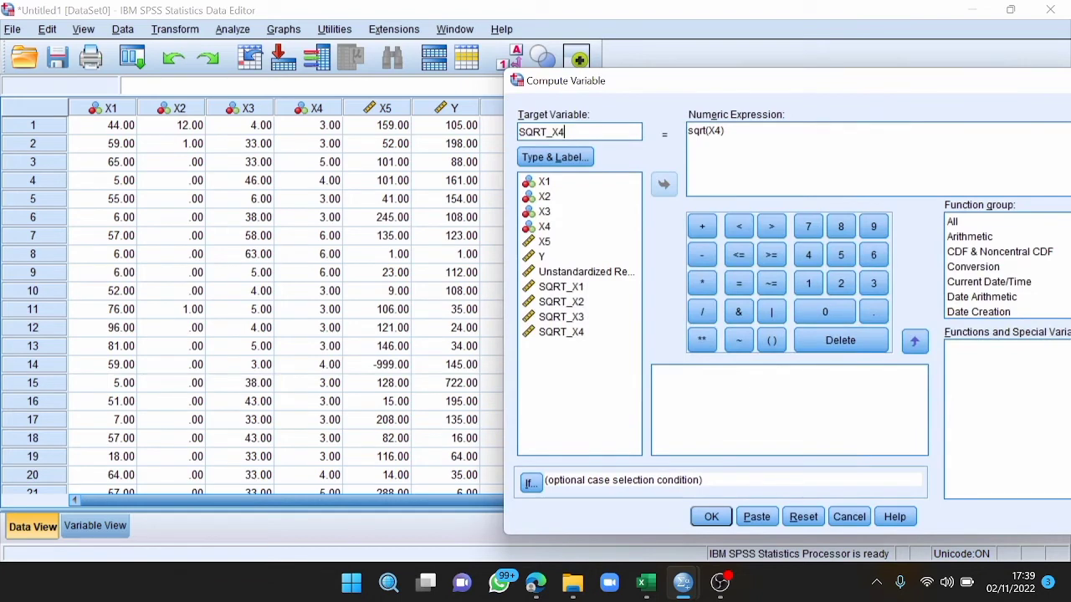
{"action": "key", "text": "BackSpace"}
{"action": "type", "text": "5"}
{"action": "left_click", "coordinate": [721, 131]}
{"action": "key", "text": "BackSpace"}
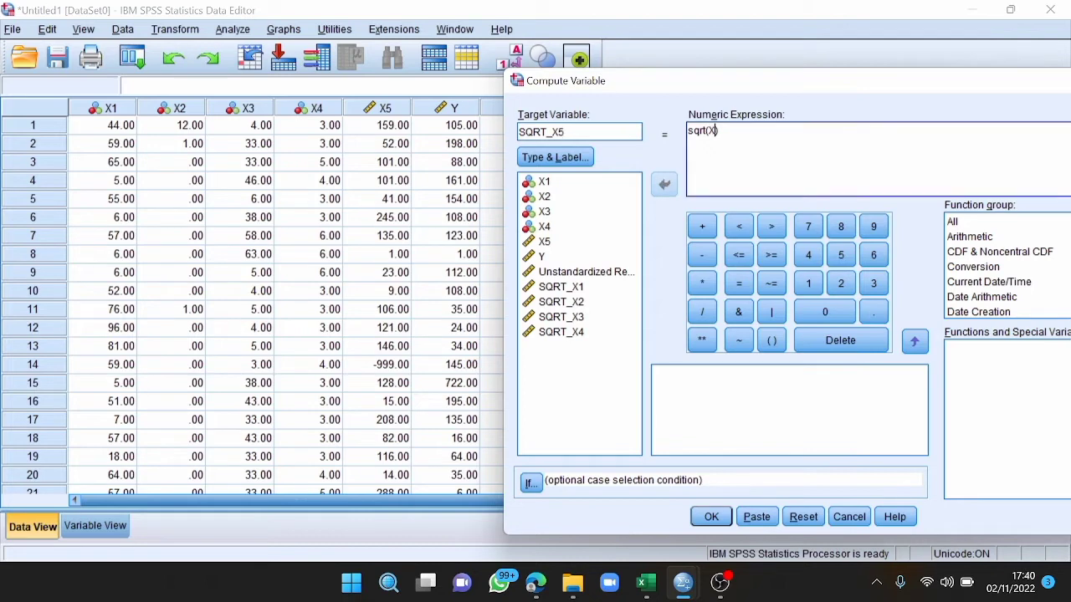
{"action": "type", "text": "5"}
{"action": "left_click", "coordinate": [710, 517]}
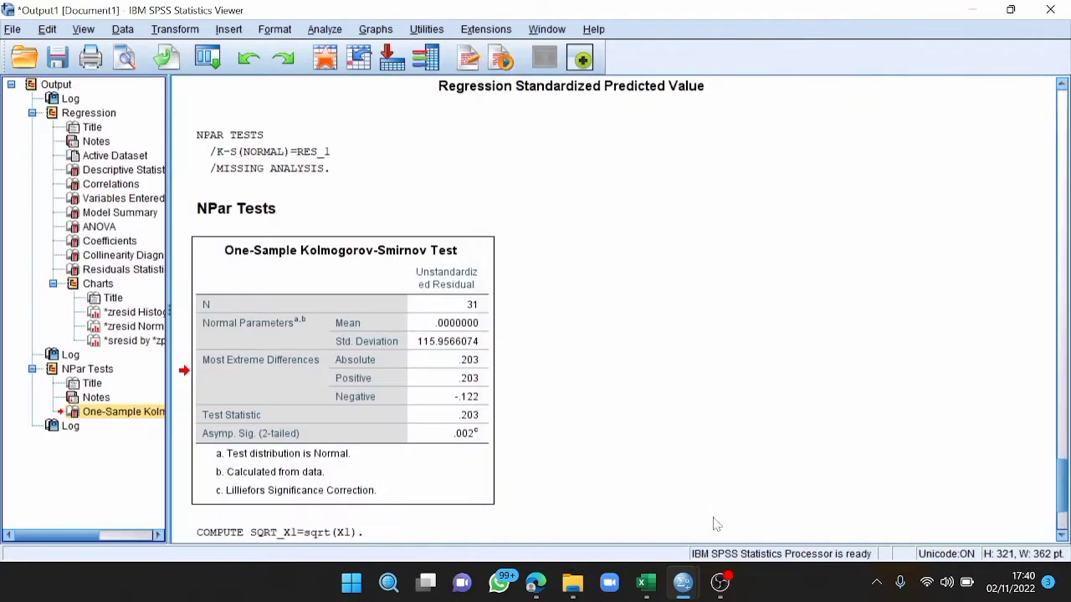
- Return to the Data Editor and compute a new variable SQRT_Y with the expression sqrt(Y)
{"action": "mouse_move", "coordinate": [683, 583]}
{"action": "left_click", "coordinate": [633, 532]}
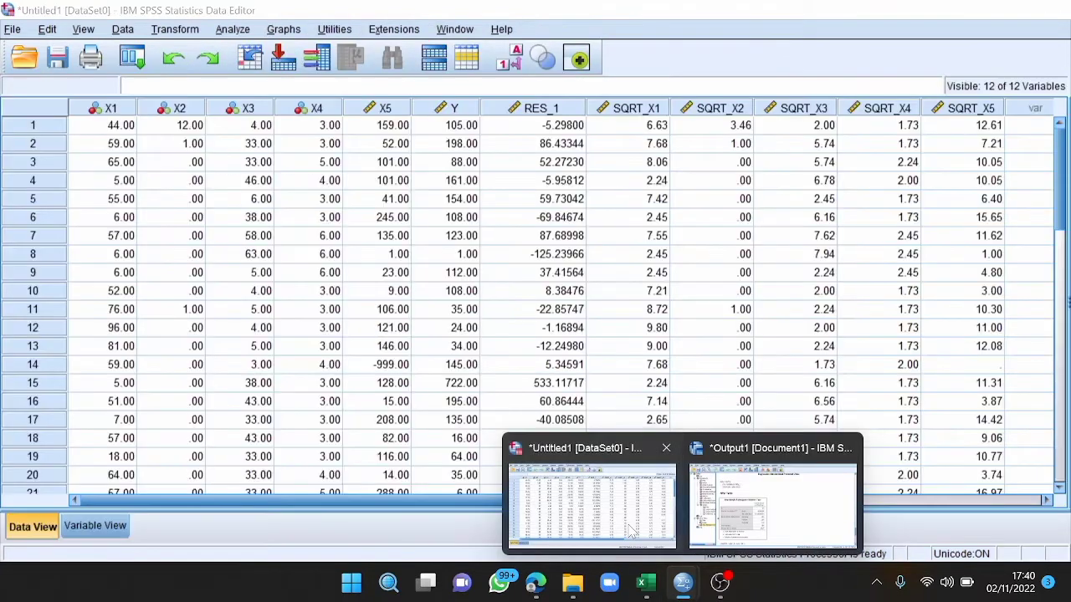
{"action": "left_click", "coordinate": [176, 29]}
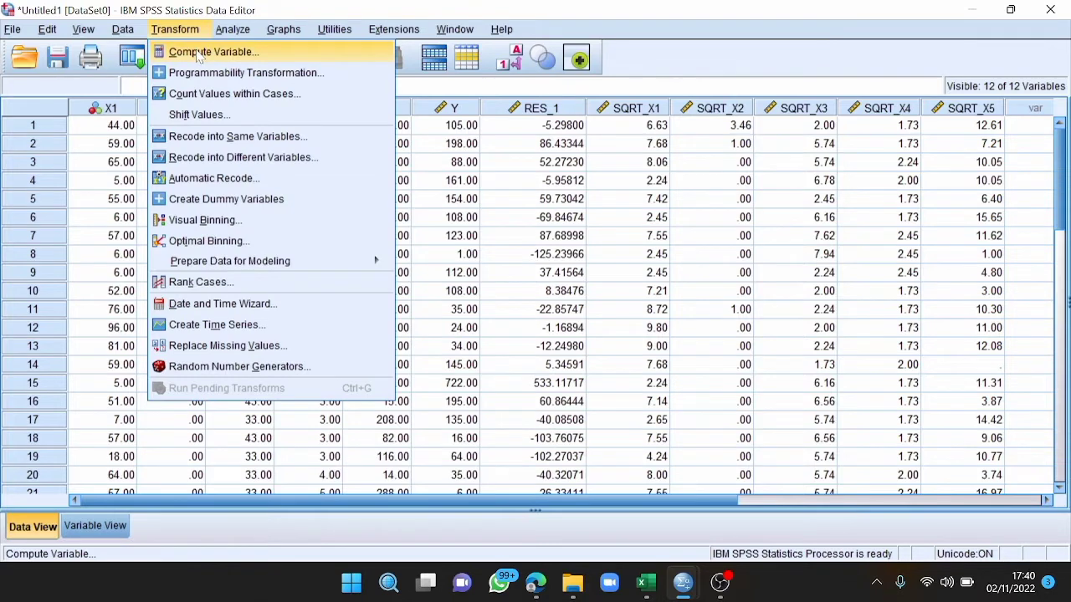
{"action": "left_click", "coordinate": [197, 51]}
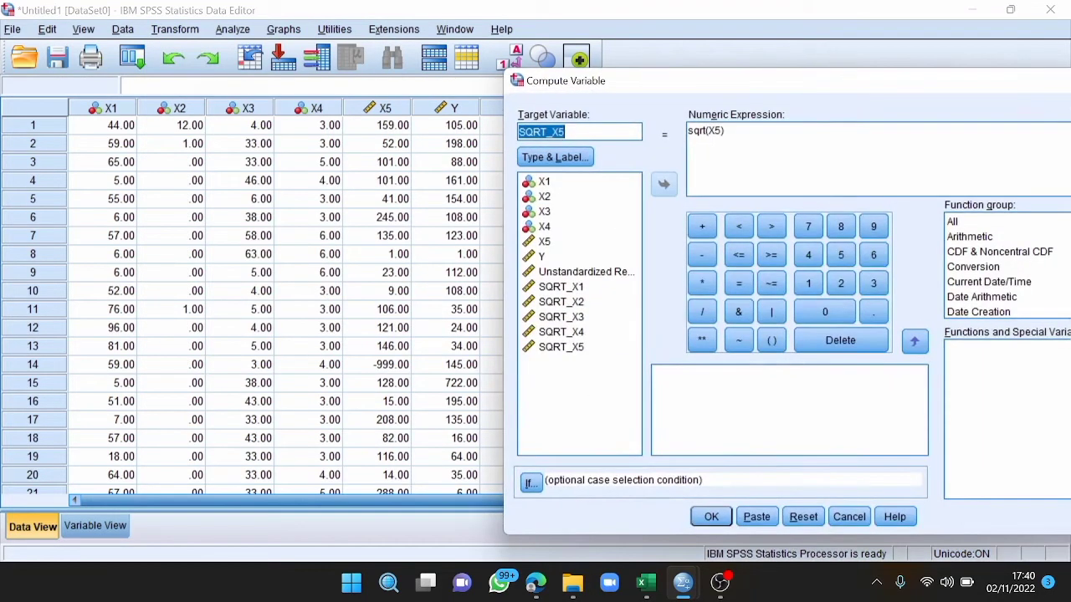
{"action": "left_click", "coordinate": [560, 132]}
{"action": "key", "text": "BackSpace"}
{"action": "key", "text": "BackSpace"}
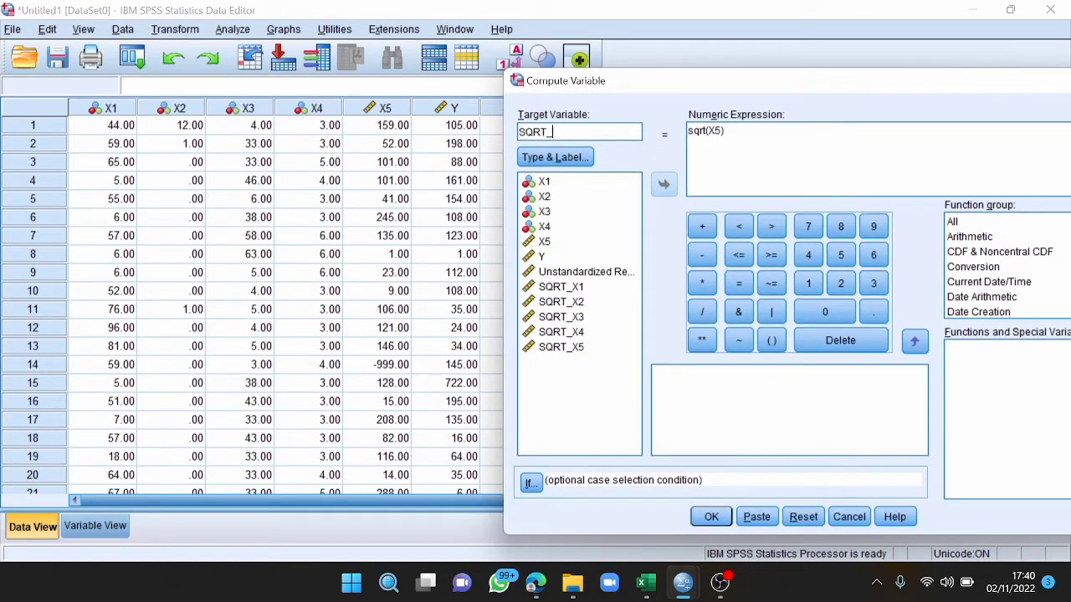
{"action": "type", "text": "Y"}
{"action": "left_click", "coordinate": [722, 130]}
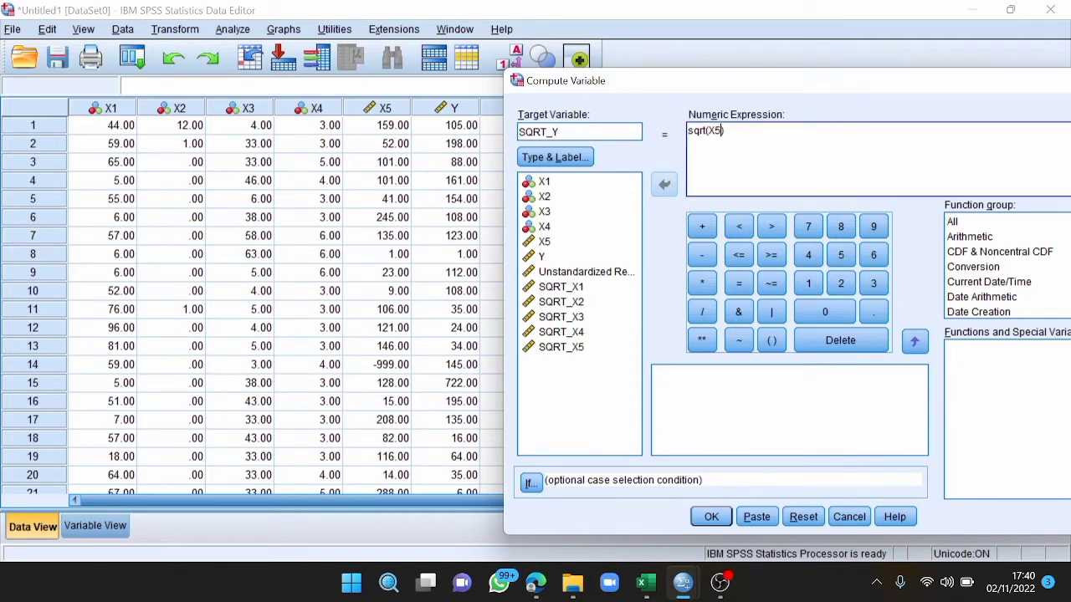
{"action": "key", "text": "BackSpace"}
{"action": "key", "text": "BackSpace"}
{"action": "type", "text": "Y"}
{"action": "left_click", "coordinate": [711, 518]}
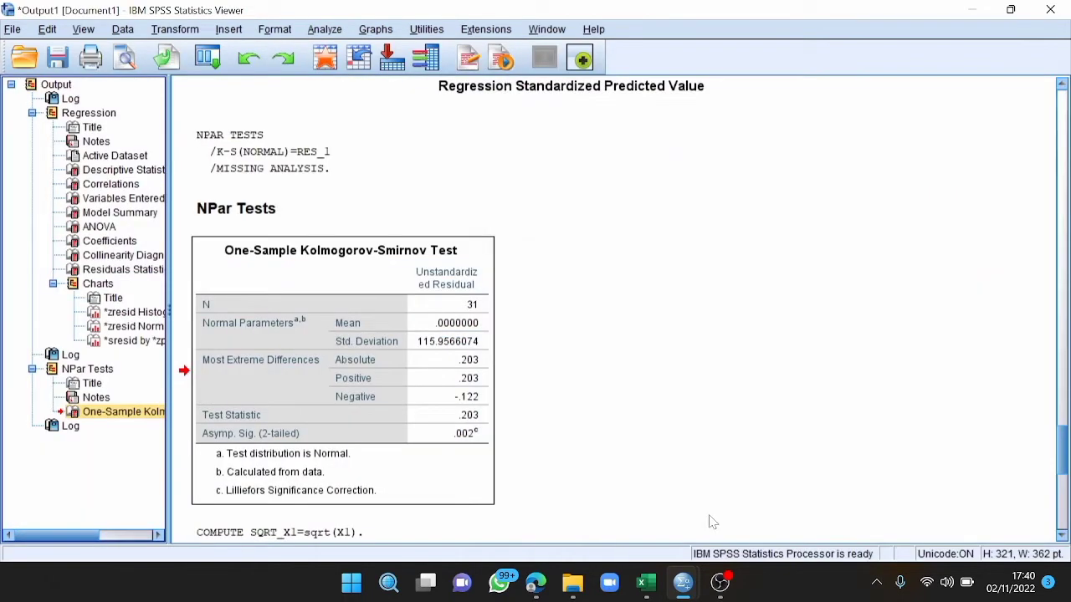
- Return to the Data Editor, open the Linear Regression setup and reset it to clear the previous model
{"action": "mouse_move", "coordinate": [684, 583]}
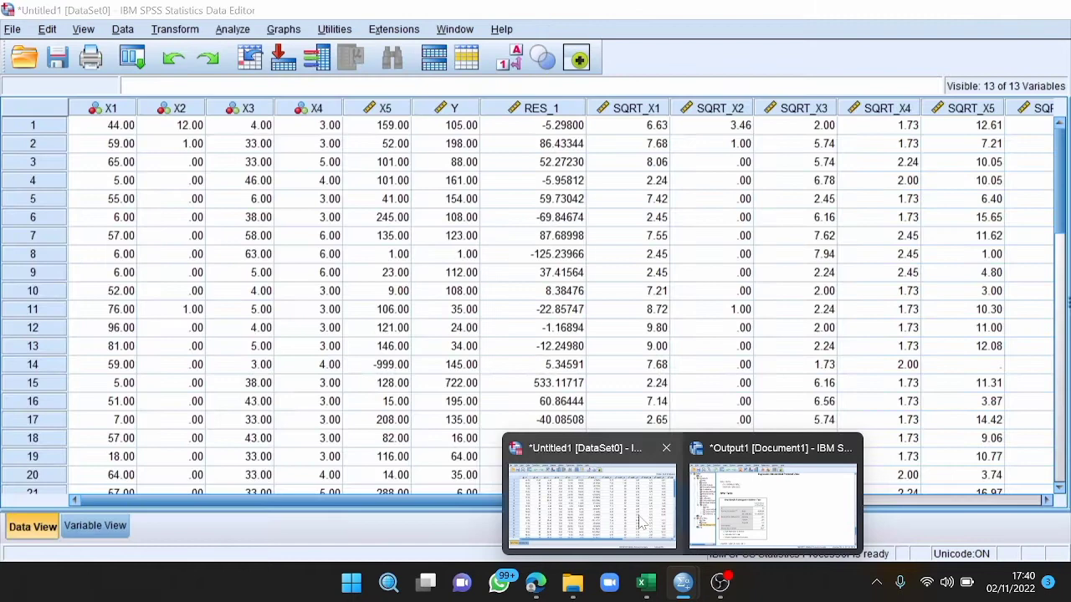
{"action": "left_click", "coordinate": [641, 523]}
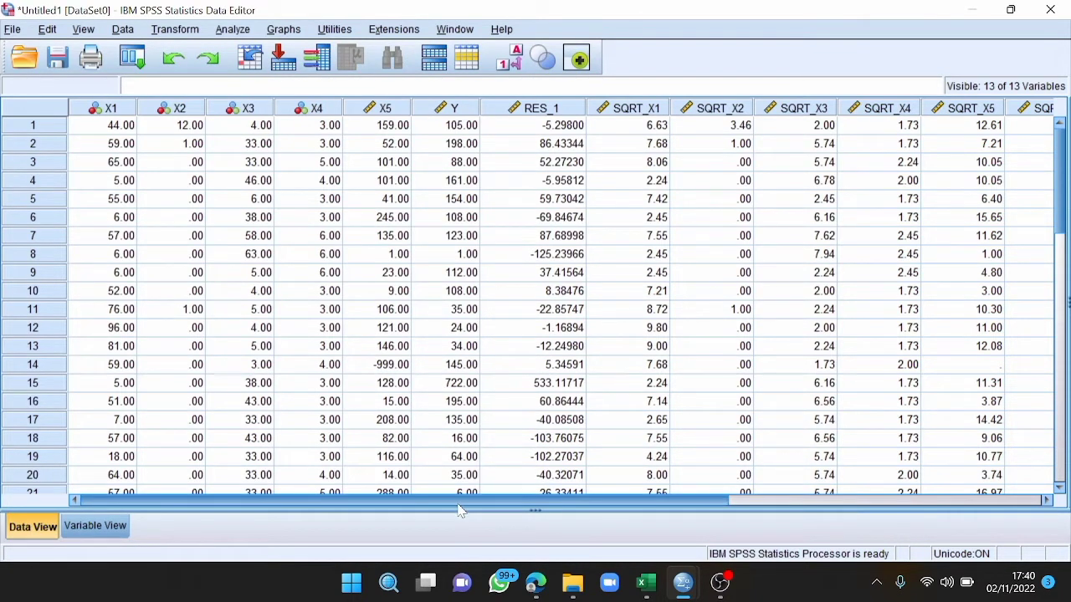
{"action": "left_click_drag", "start_coordinate": [459, 504], "coordinate": [604, 501]}
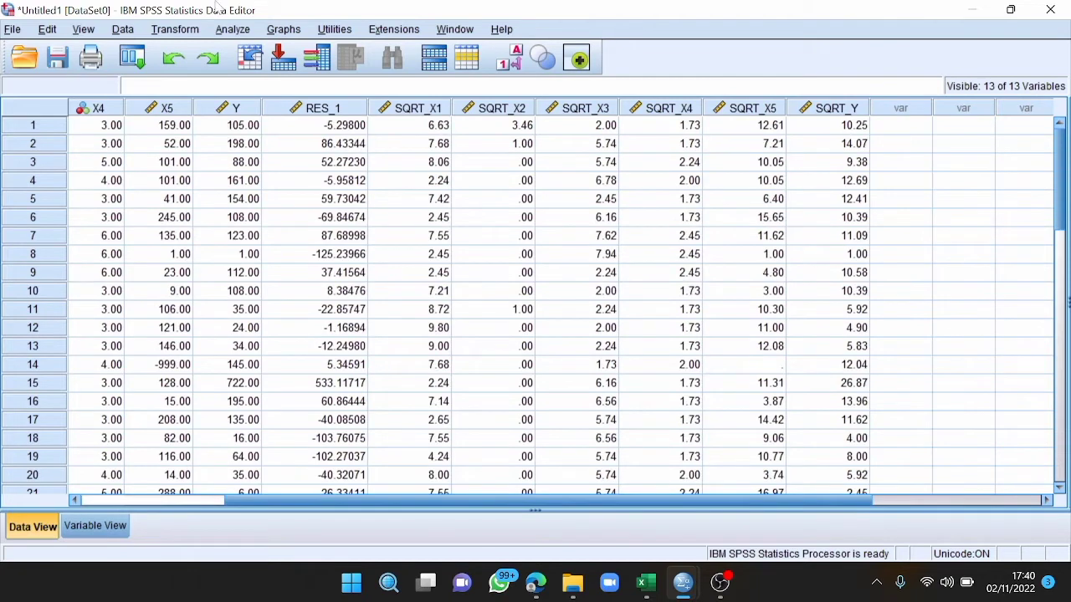
{"action": "left_click", "coordinate": [233, 30]}
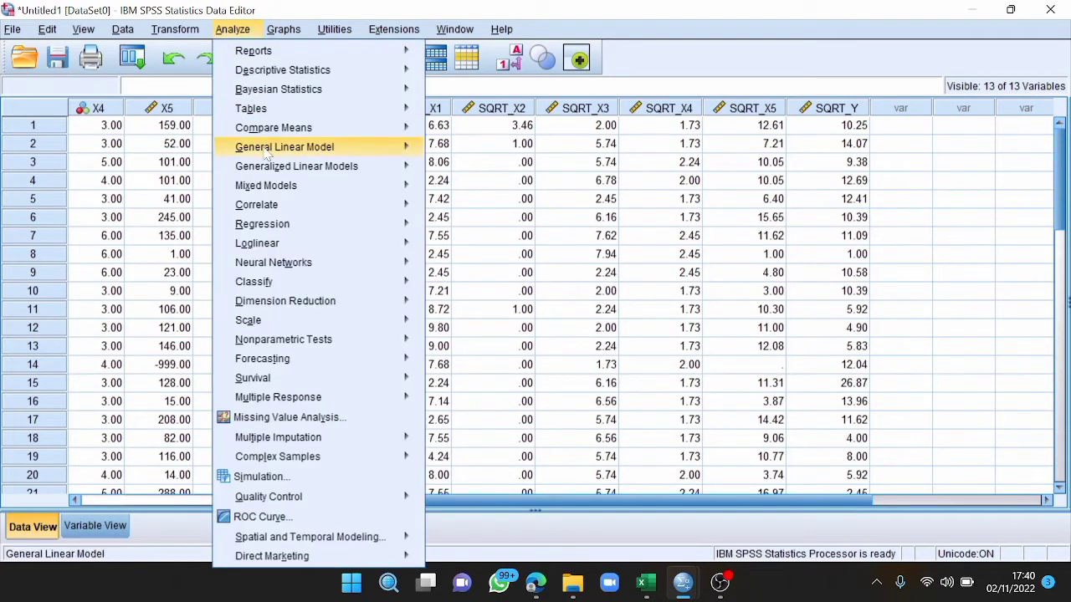
{"action": "mouse_move", "coordinate": [295, 223]}
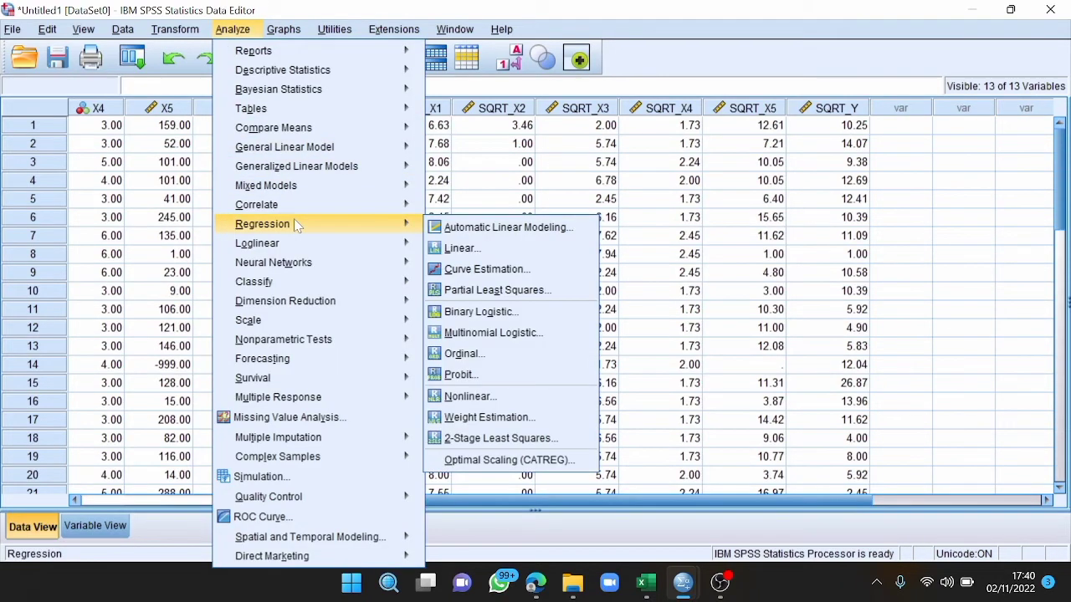
{"action": "left_click", "coordinate": [452, 249]}
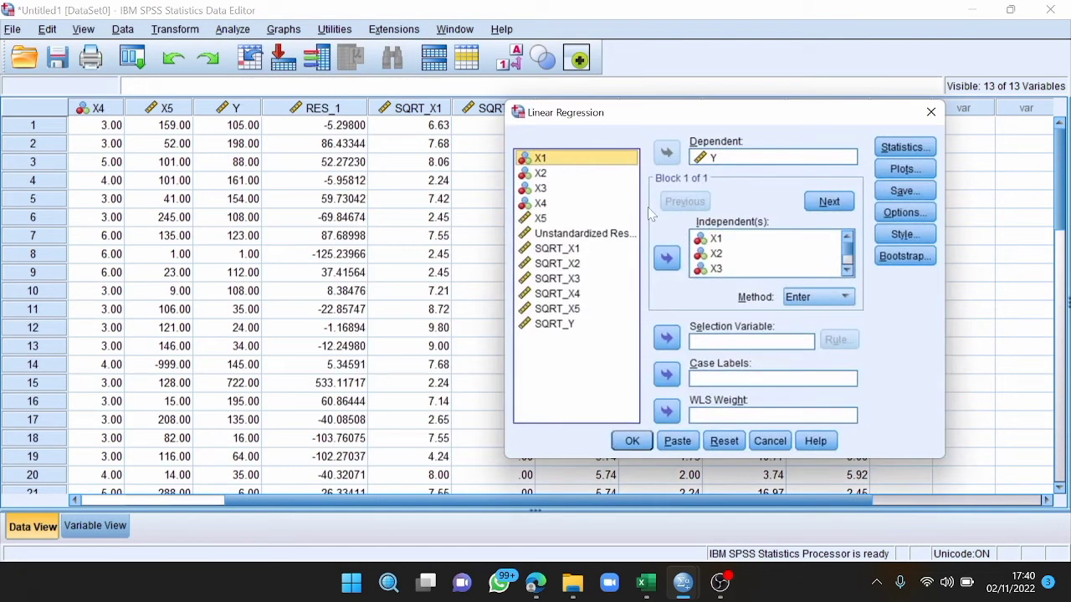
{"action": "left_click", "coordinate": [721, 443]}
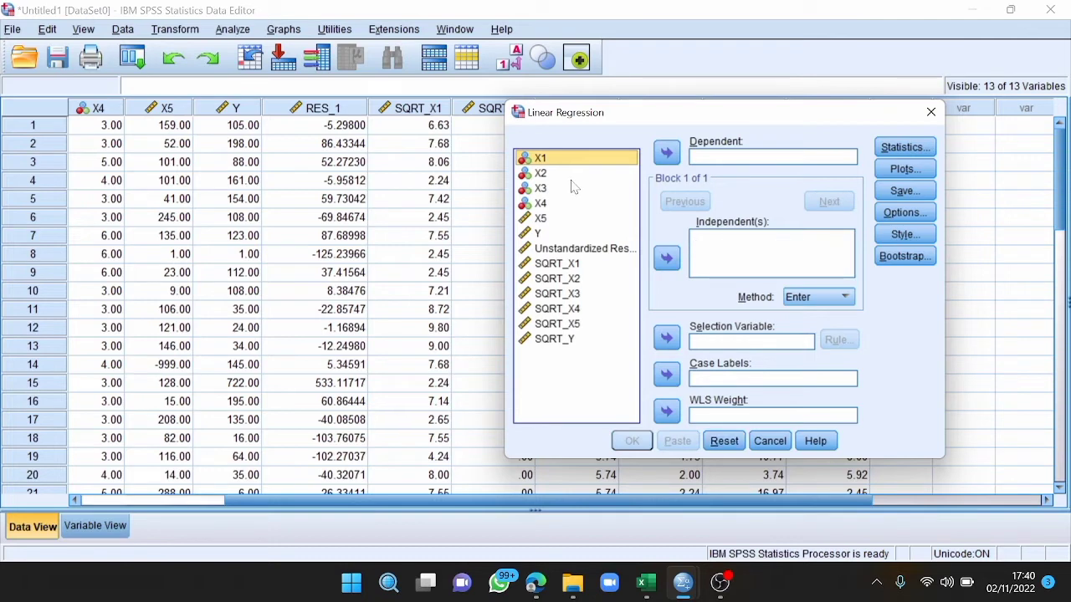
- Assign SQRT_X1 through SQRT_X5 as the independent variables and SQRT_Y as the dependent variable
{"action": "left_click", "coordinate": [566, 264]}
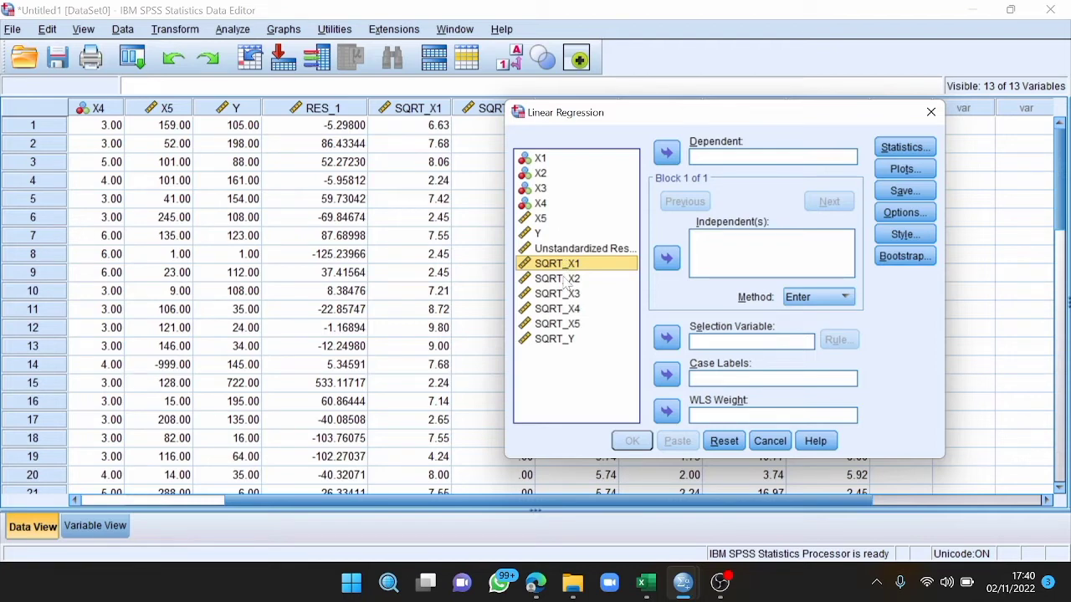
{"action": "left_click", "coordinate": [564, 279], "text": "ctrl"}
{"action": "left_click", "coordinate": [567, 293], "text": "ctrl"}
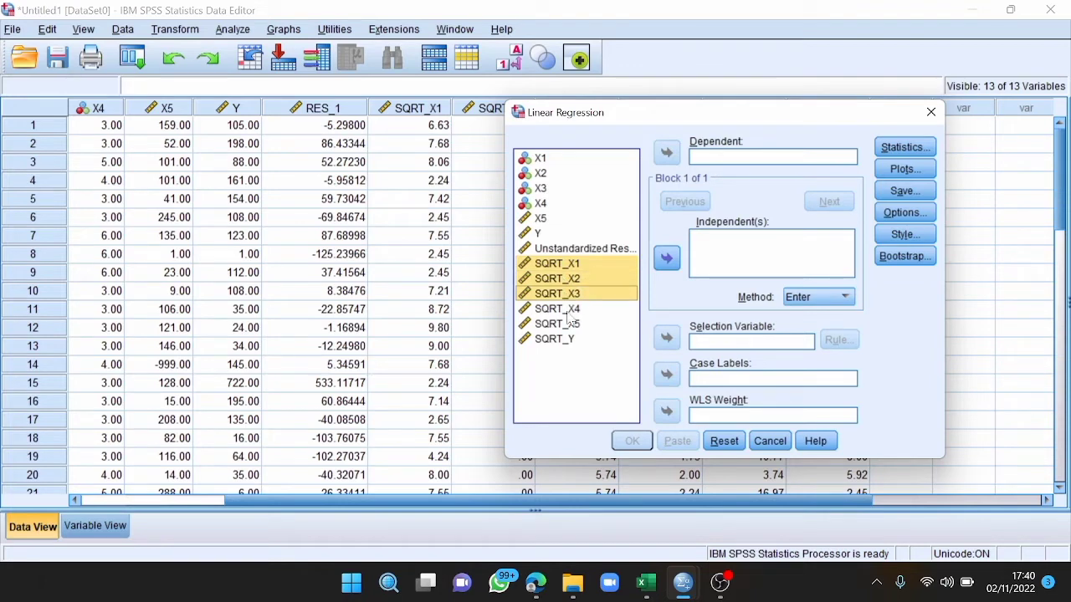
{"action": "left_click", "coordinate": [566, 309], "text": "ctrl"}
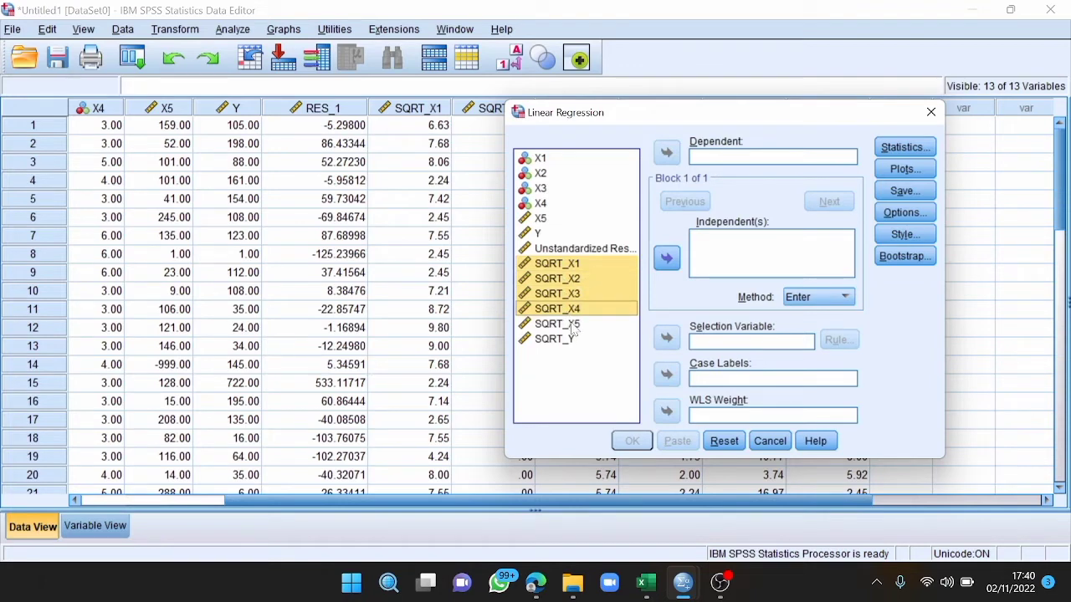
{"action": "left_click", "coordinate": [574, 327], "text": "ctrl"}
{"action": "left_click", "coordinate": [668, 259]}
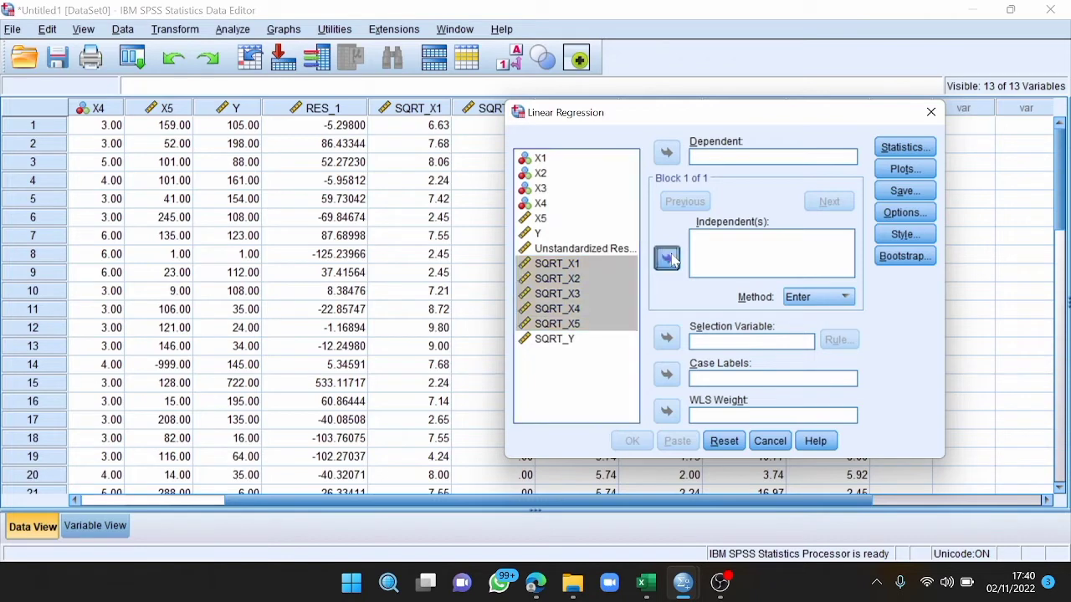
{"action": "left_click", "coordinate": [568, 339]}
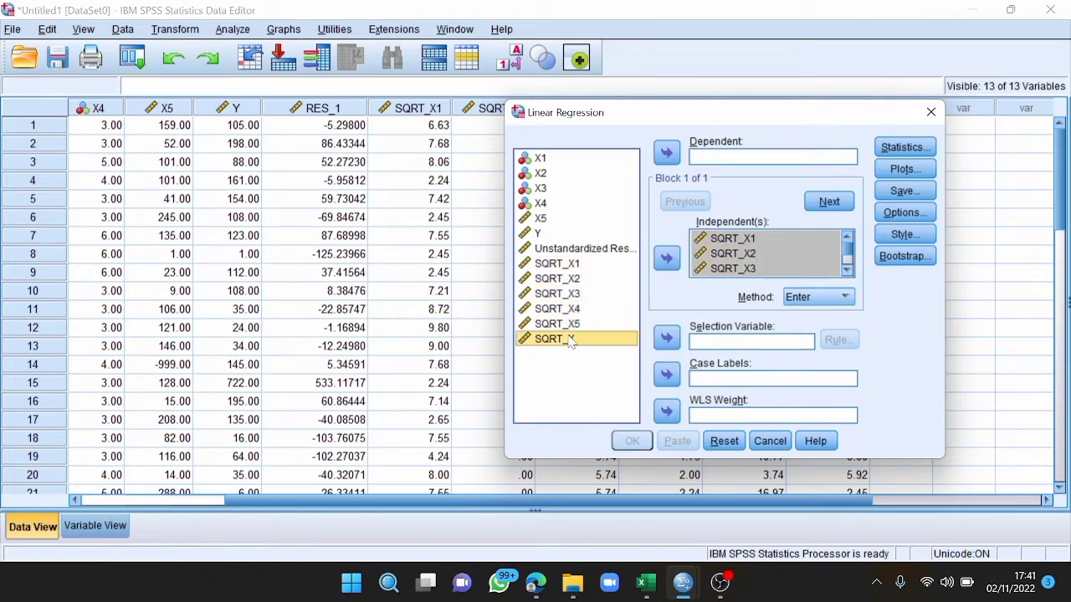
{"action": "left_click", "coordinate": [667, 152]}
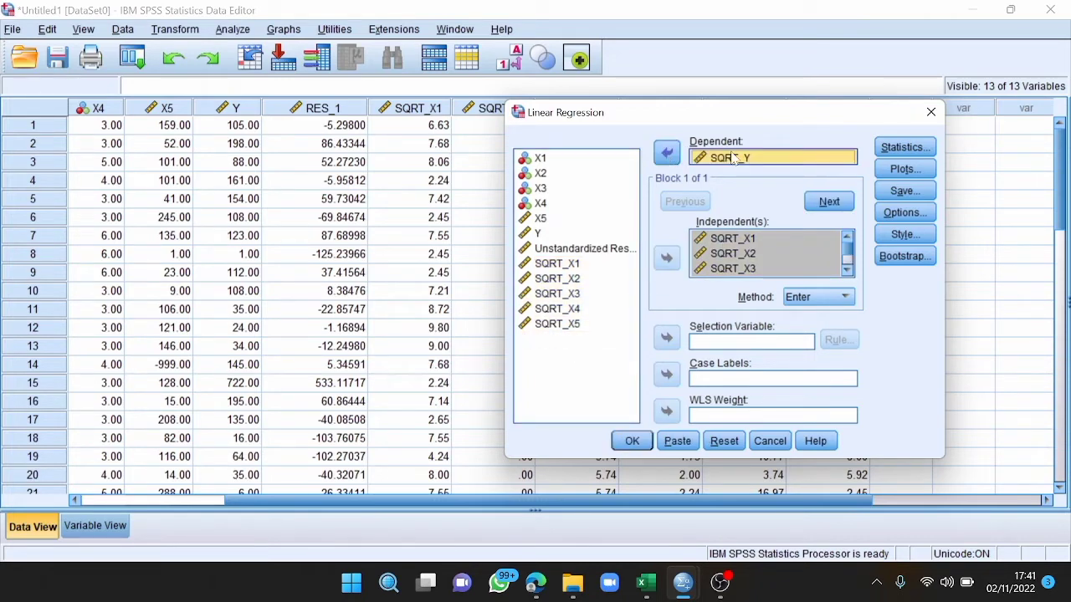
- Set the regression to save unstandardized residuals and run it
{"action": "left_click", "coordinate": [898, 190]}
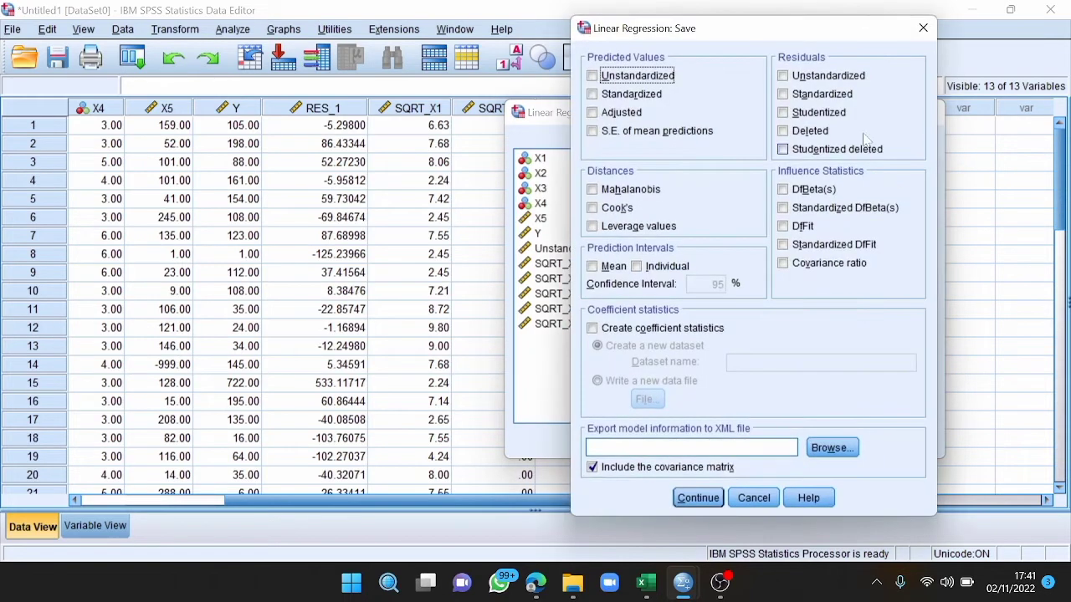
{"action": "left_click", "coordinate": [819, 76]}
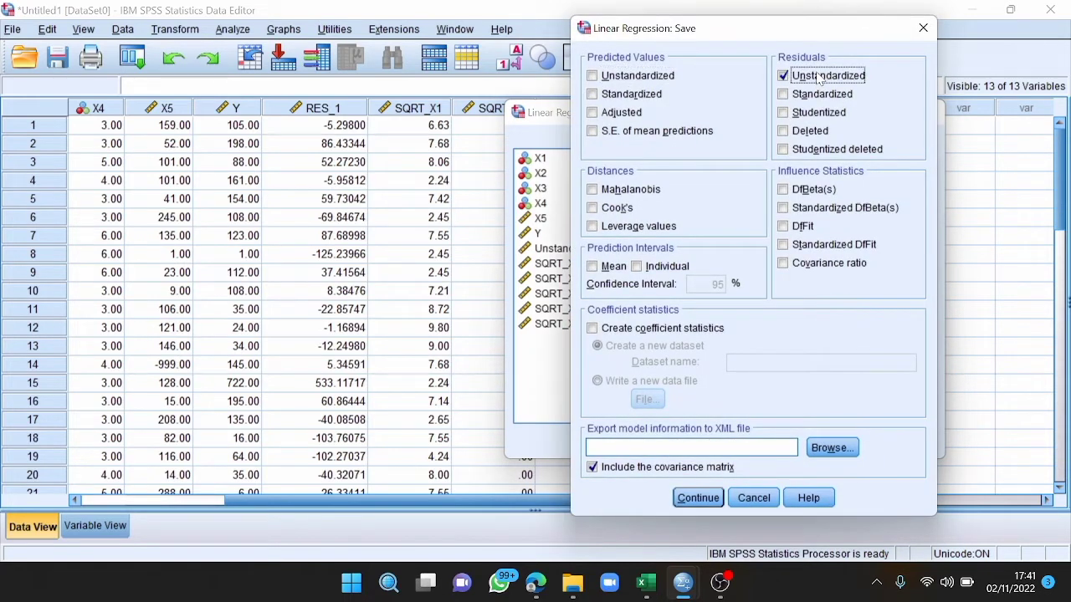
{"action": "left_click", "coordinate": [688, 498]}
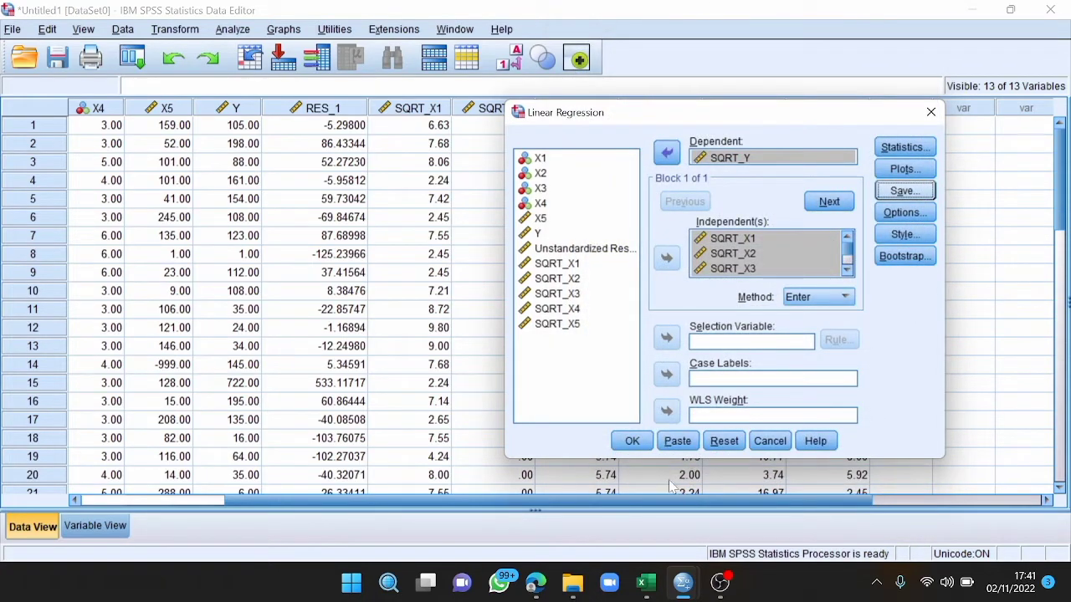
{"action": "left_click", "coordinate": [629, 441]}
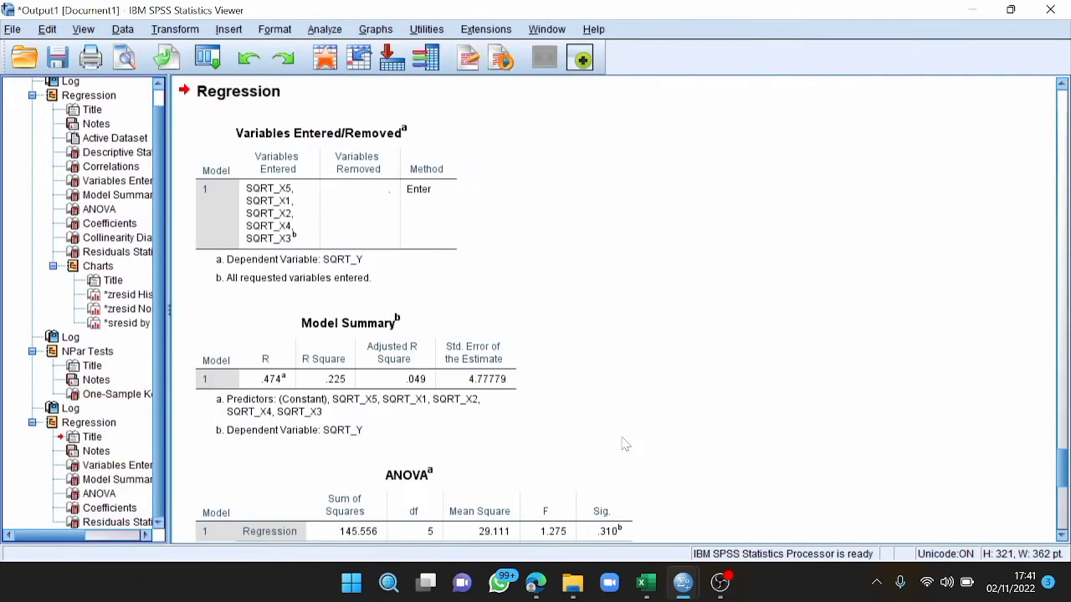
- Return to the Data Editor and open the legacy nonparametric 1-Sample K-S test
{"action": "mouse_move", "coordinate": [698, 591]}
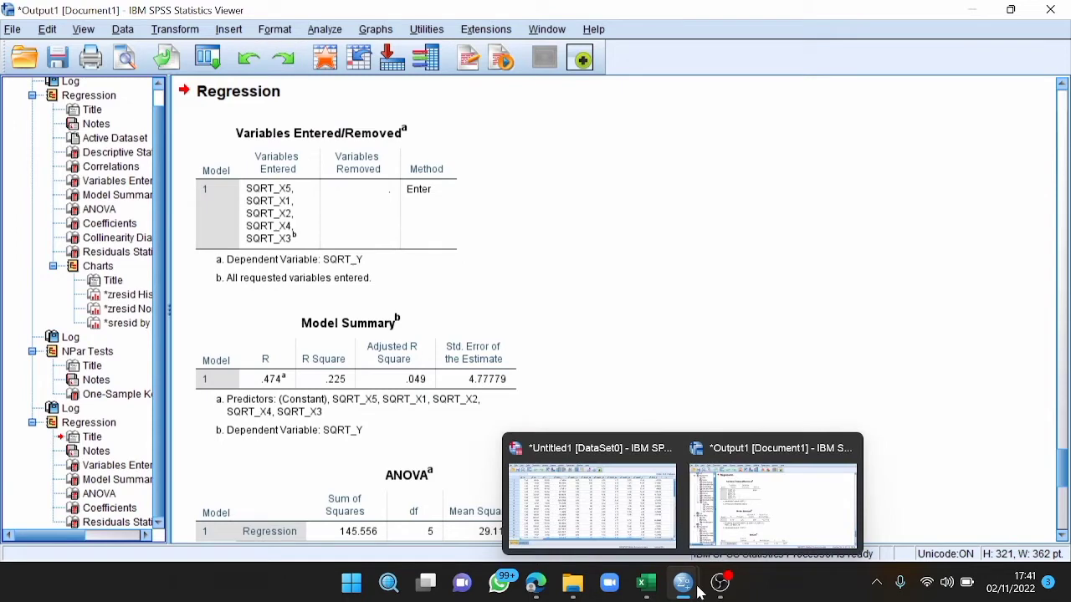
{"action": "left_click", "coordinate": [593, 502]}
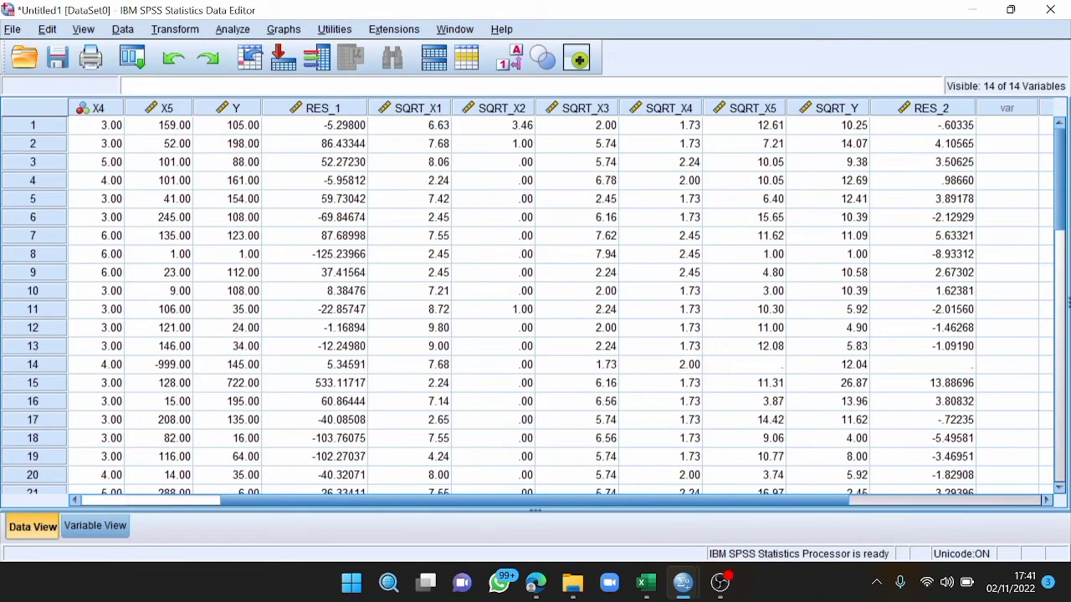
{"action": "left_click", "coordinate": [233, 31]}
{"action": "mouse_move", "coordinate": [283, 346]}
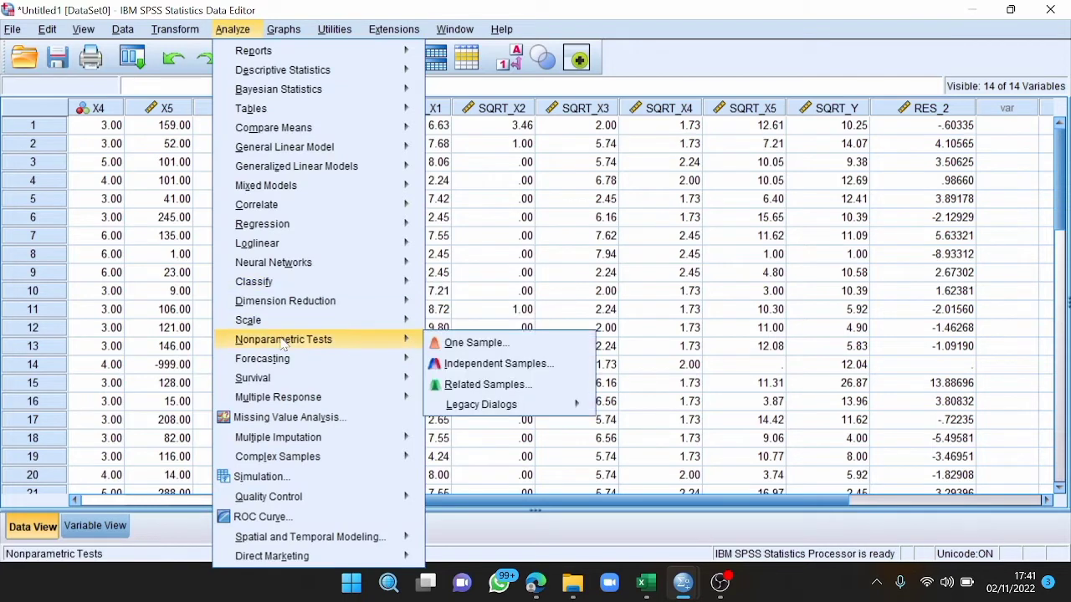
{"action": "mouse_move", "coordinate": [490, 405]}
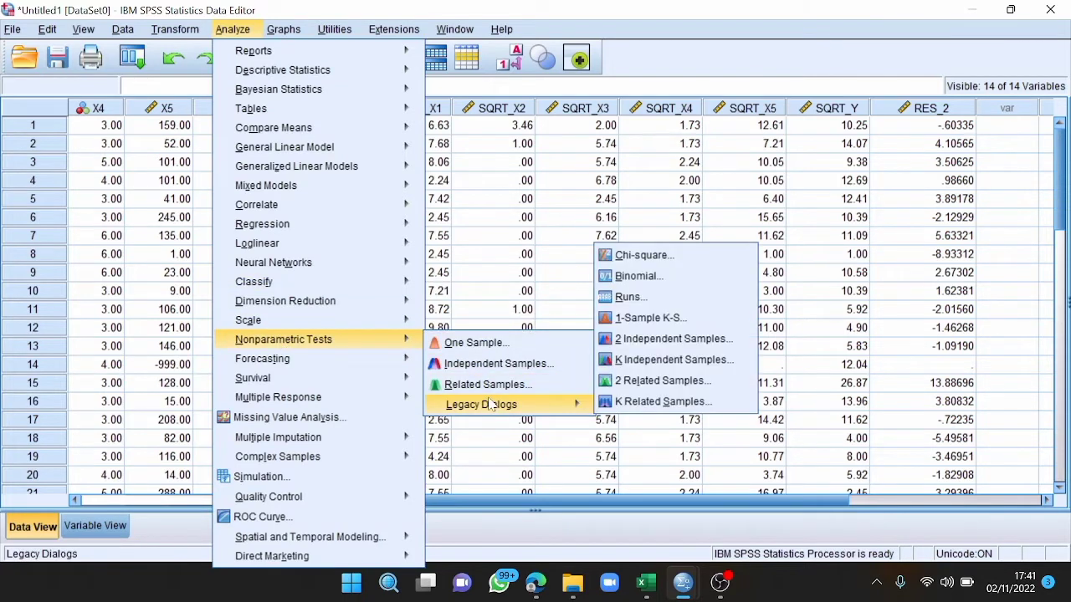
{"action": "left_click", "coordinate": [642, 319]}
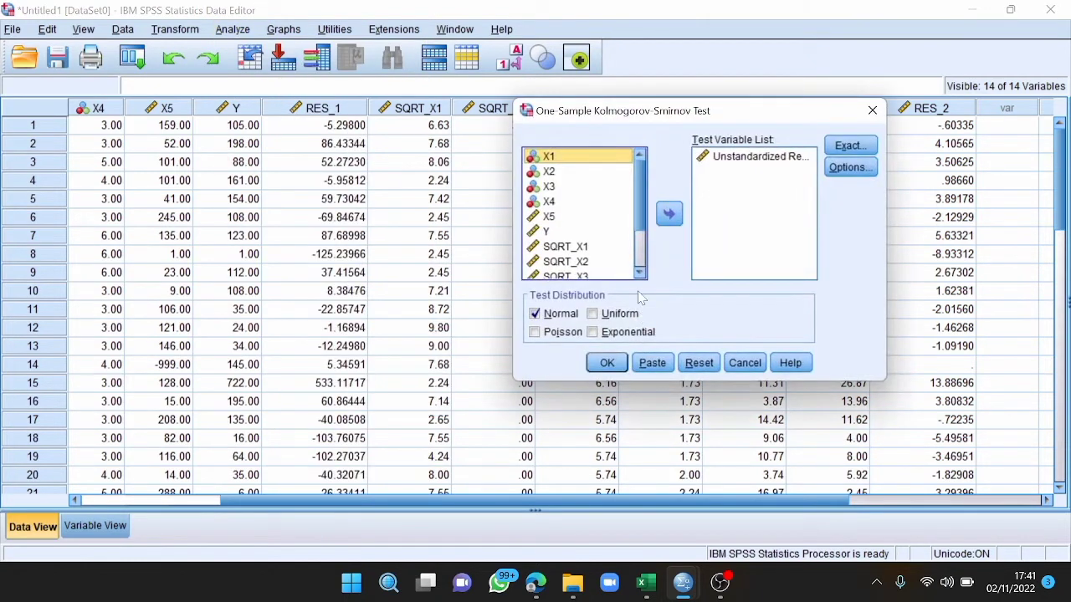
- Replace the tested residual with the unstandardized residual of the square-root model (RES_2) and run the Kolmogorov-Smirnov test against the normal distribution
{"action": "left_click", "coordinate": [724, 162]}
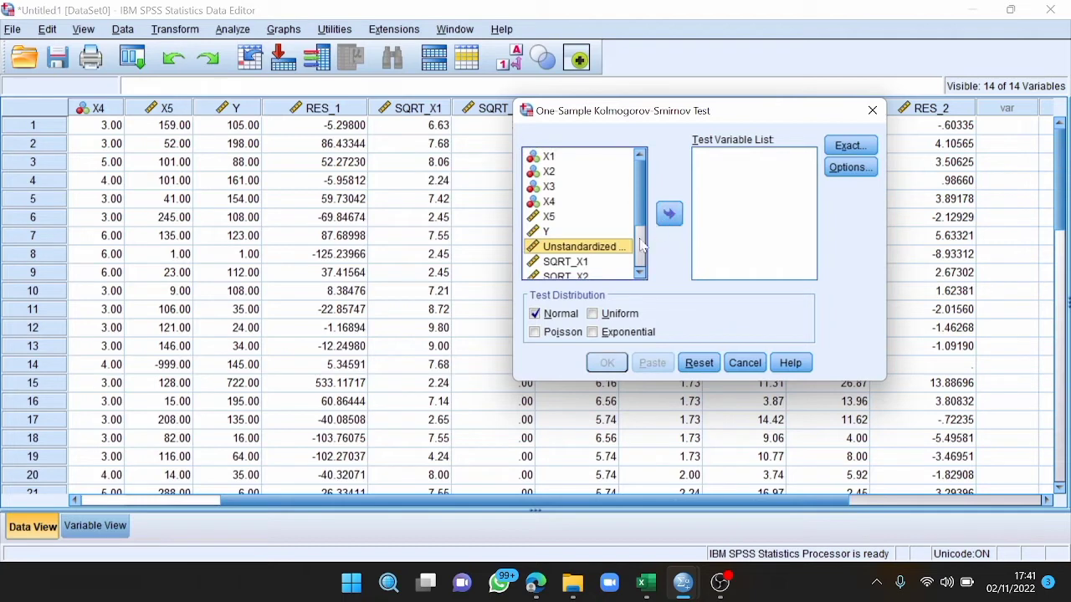
{"action": "scroll", "coordinate": [641, 246], "scroll_direction": "down", "scroll_amount": 2}
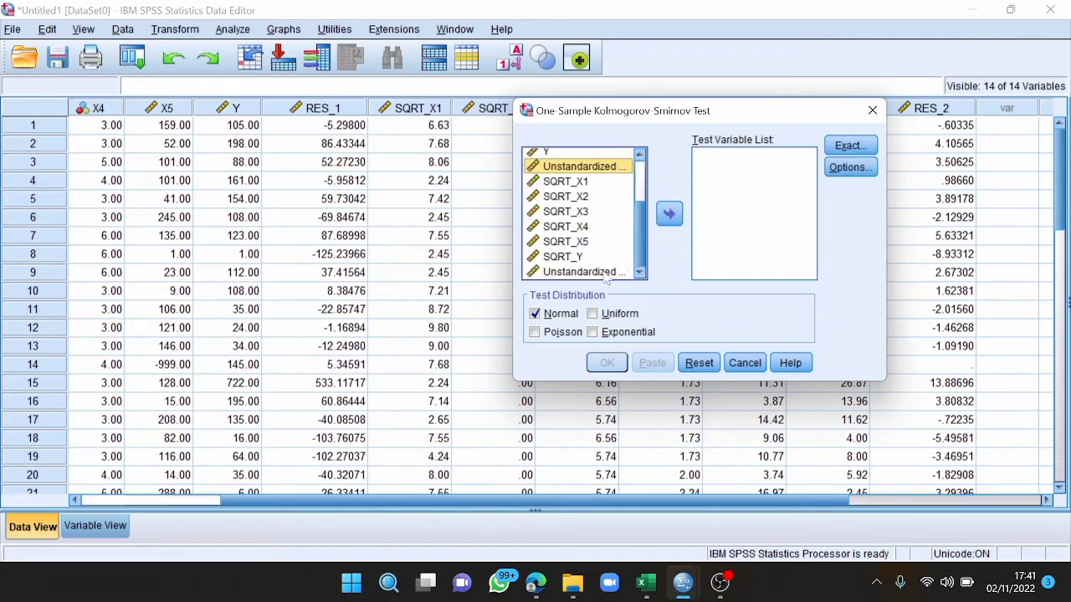
{"action": "left_click", "coordinate": [608, 273]}
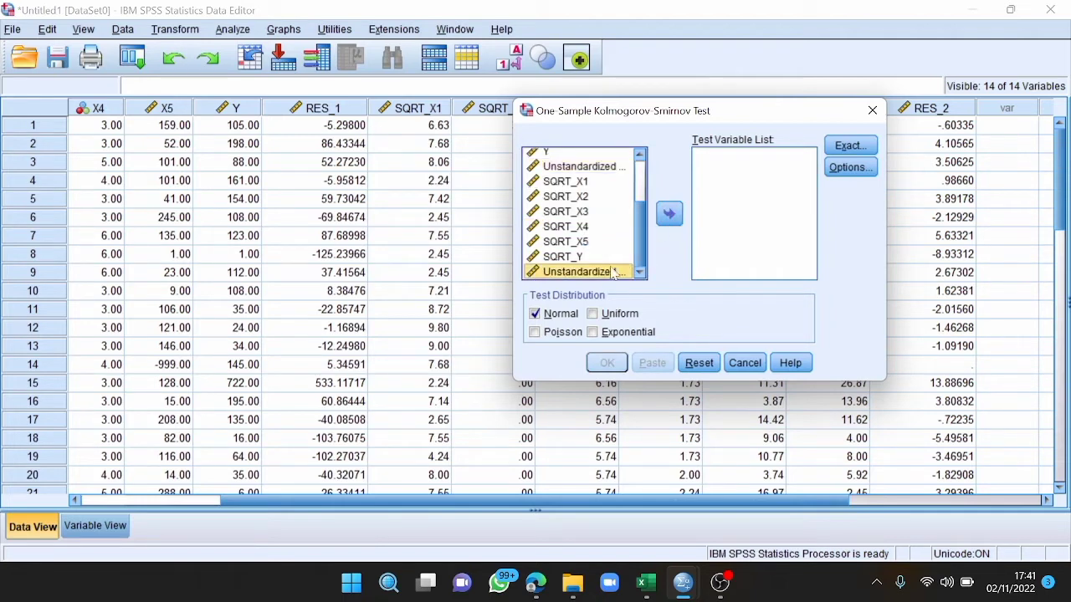
{"action": "left_click", "coordinate": [672, 212]}
{"action": "left_click", "coordinate": [606, 363]}
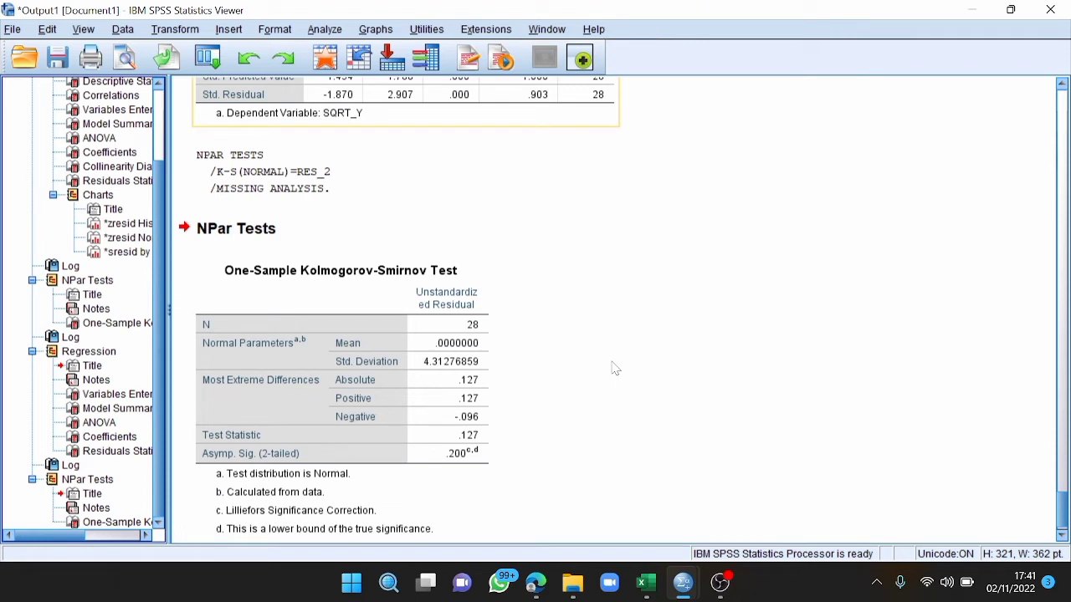
{"action": "left_click", "coordinate": [486, 383]}
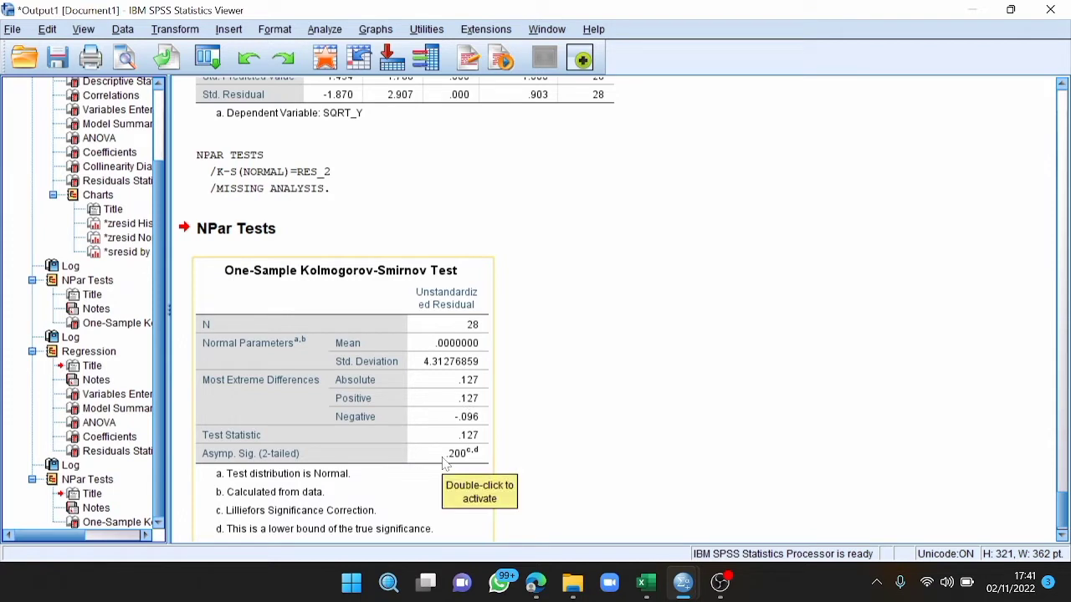
{"action": "left_click", "coordinate": [527, 435]}
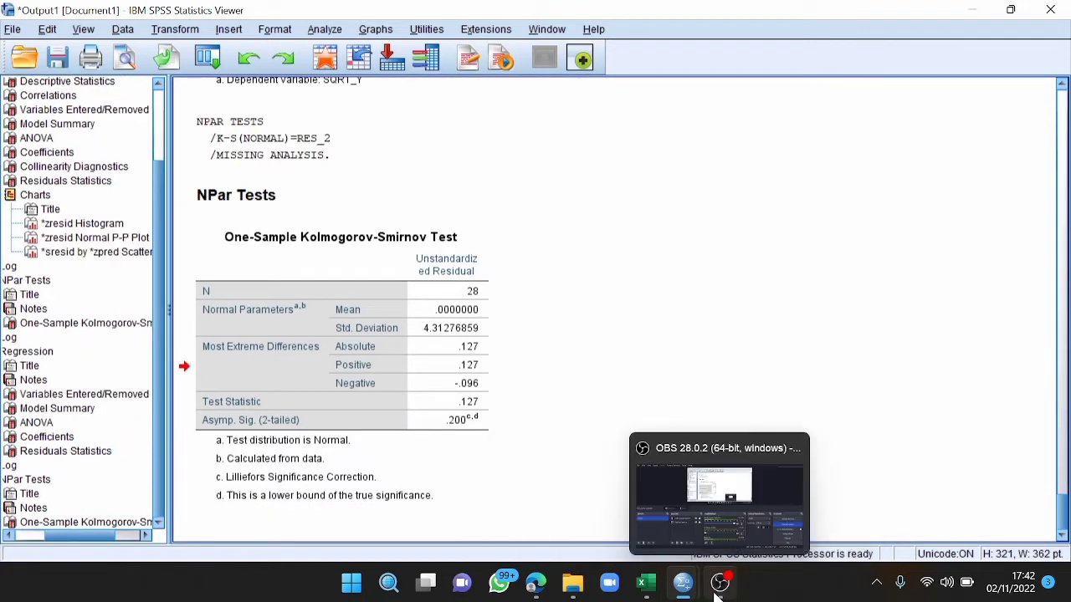
{"action": "left_click", "coordinate": [717, 579]}
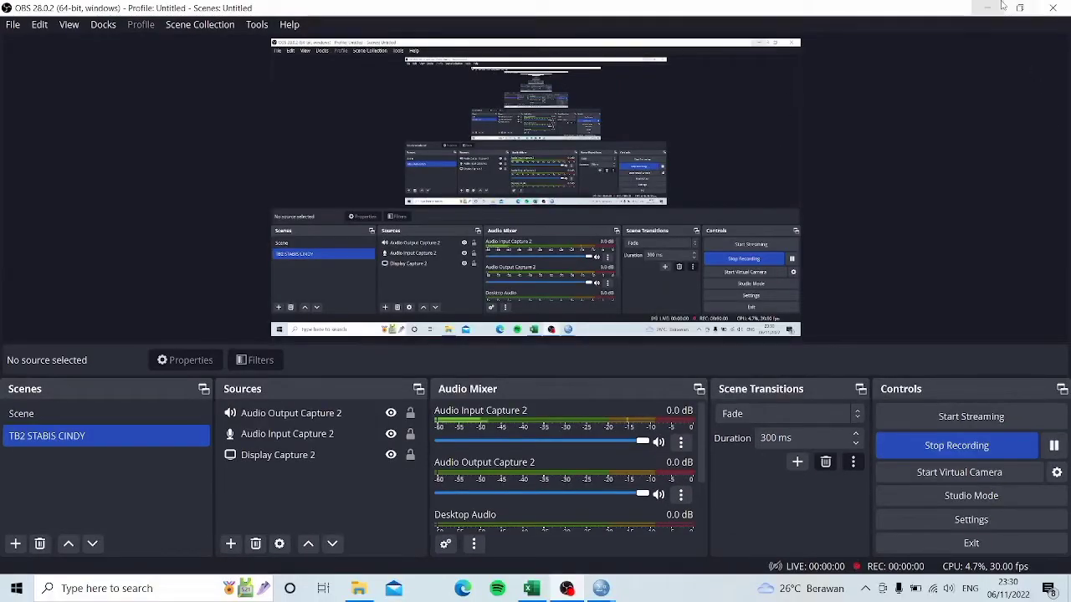
{"action": "left_click", "coordinate": [988, 7]}
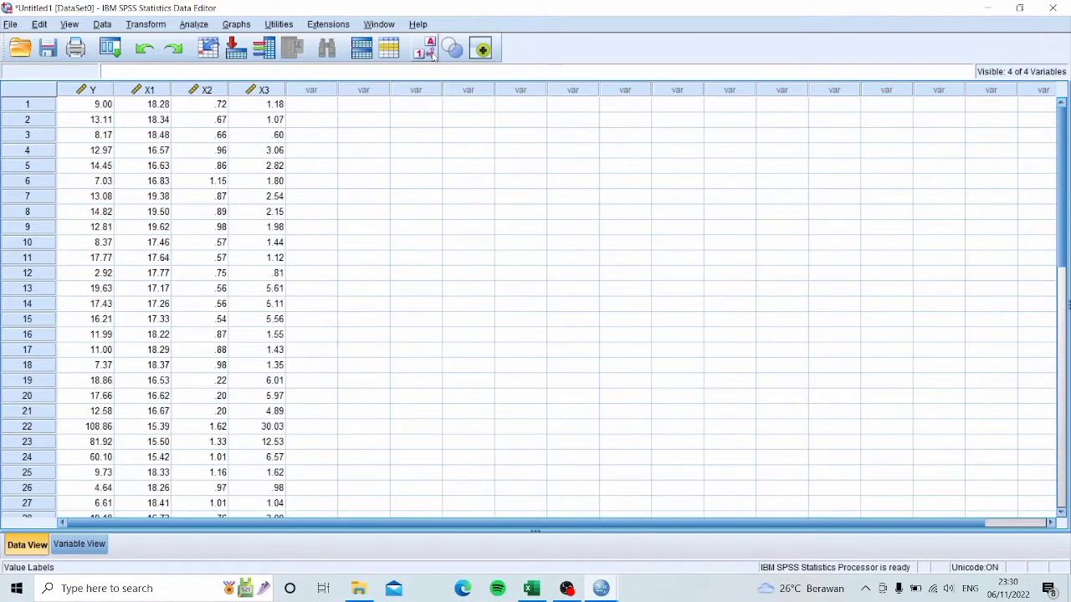
- Set up a linear regression with Y as the dependent variable and X1, X2 and X3 as the independent variables
{"action": "left_click", "coordinate": [327, 106]}
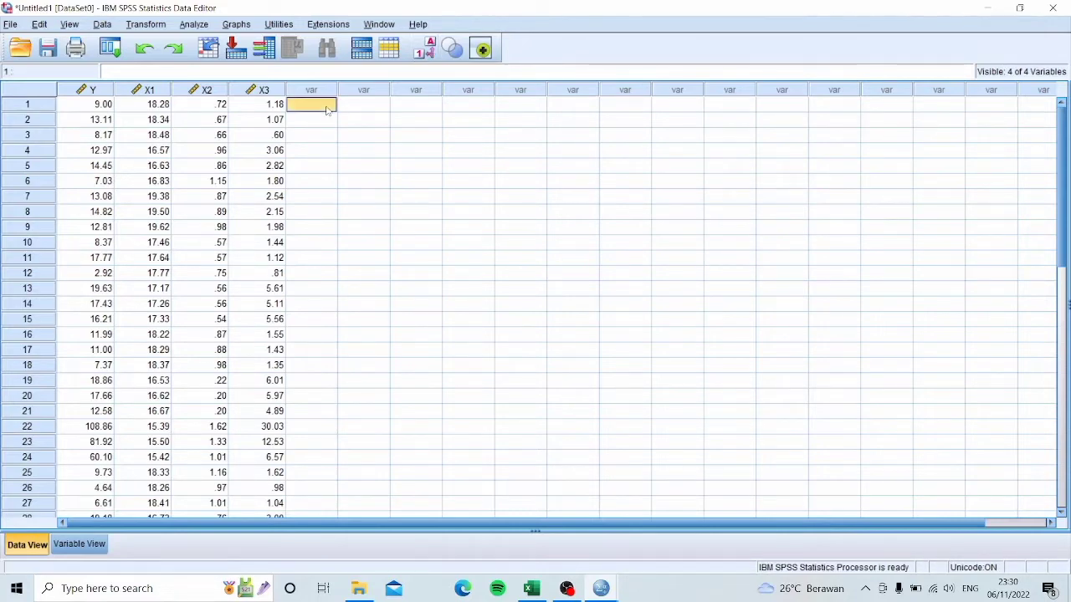
{"action": "left_click", "coordinate": [194, 25]}
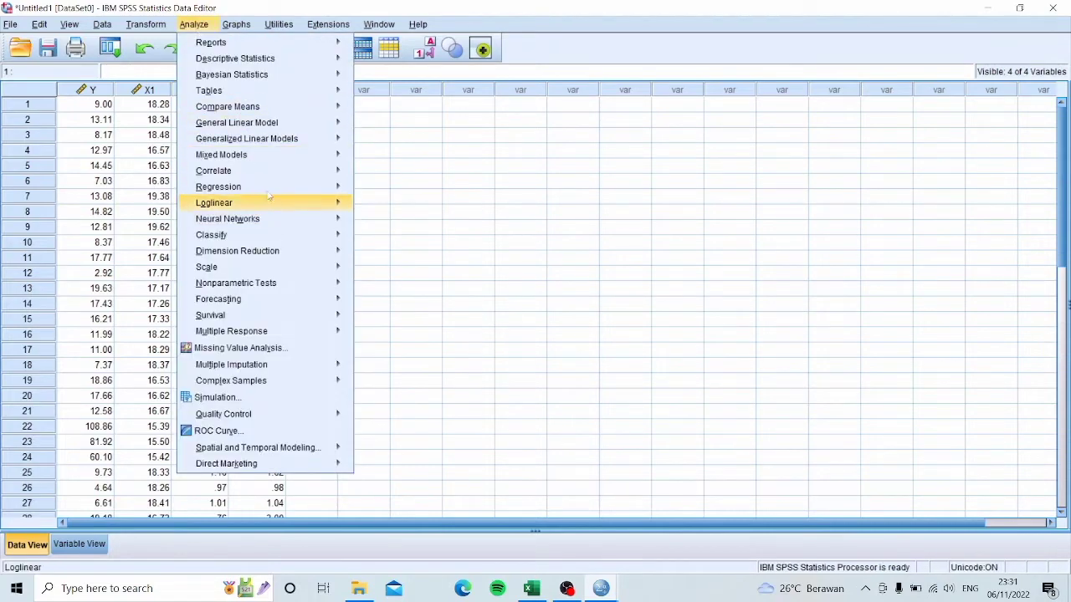
{"action": "mouse_move", "coordinate": [270, 187]}
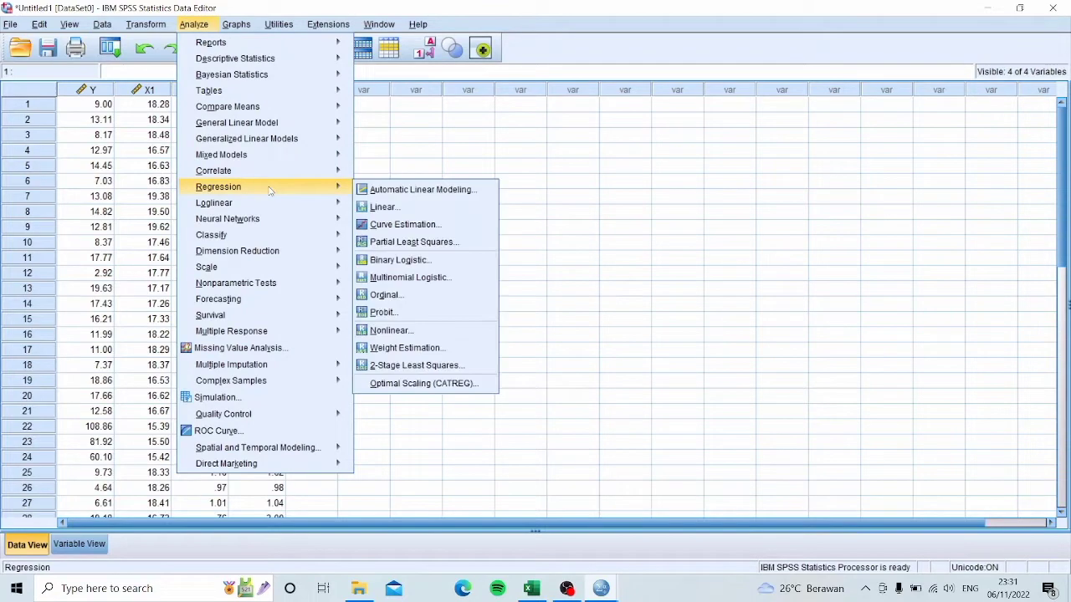
{"action": "left_click", "coordinate": [384, 207]}
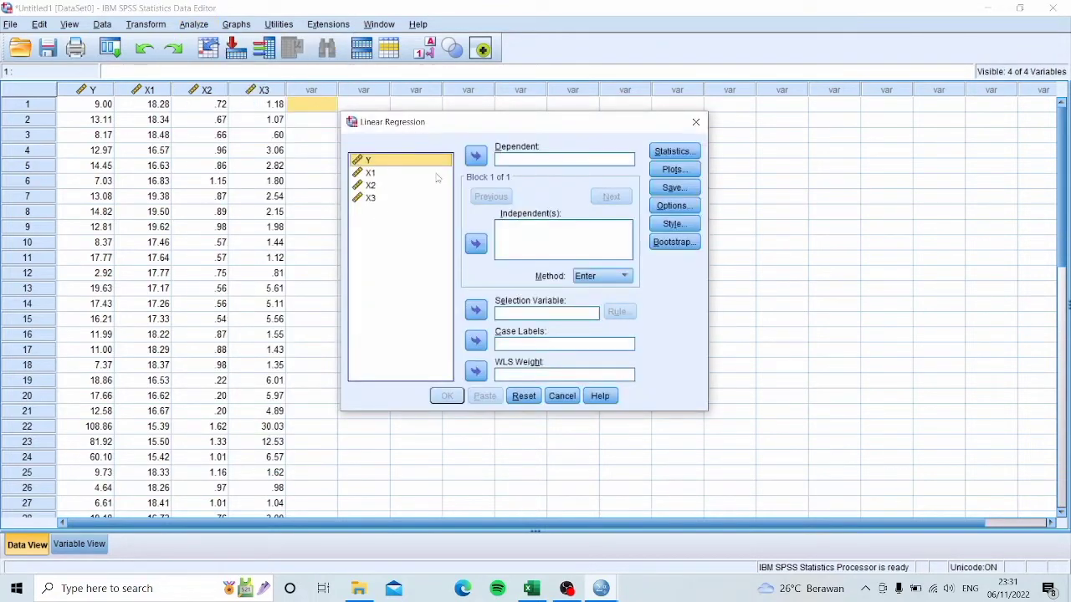
{"action": "left_click", "coordinate": [476, 157]}
{"action": "left_click_drag", "start_coordinate": [384, 166], "coordinate": [393, 188]}
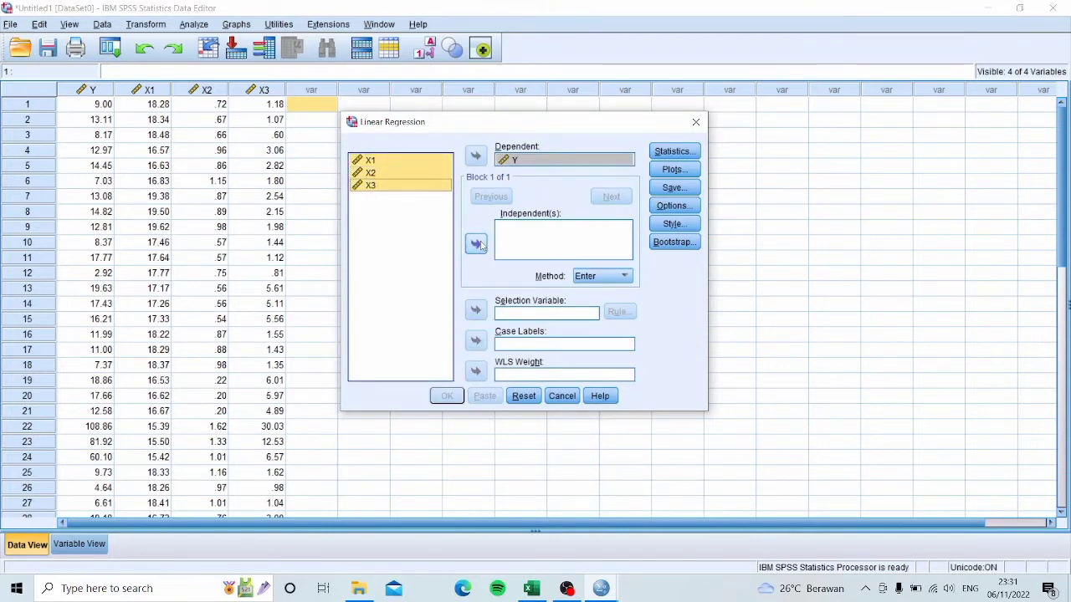
{"action": "left_click", "coordinate": [475, 243]}
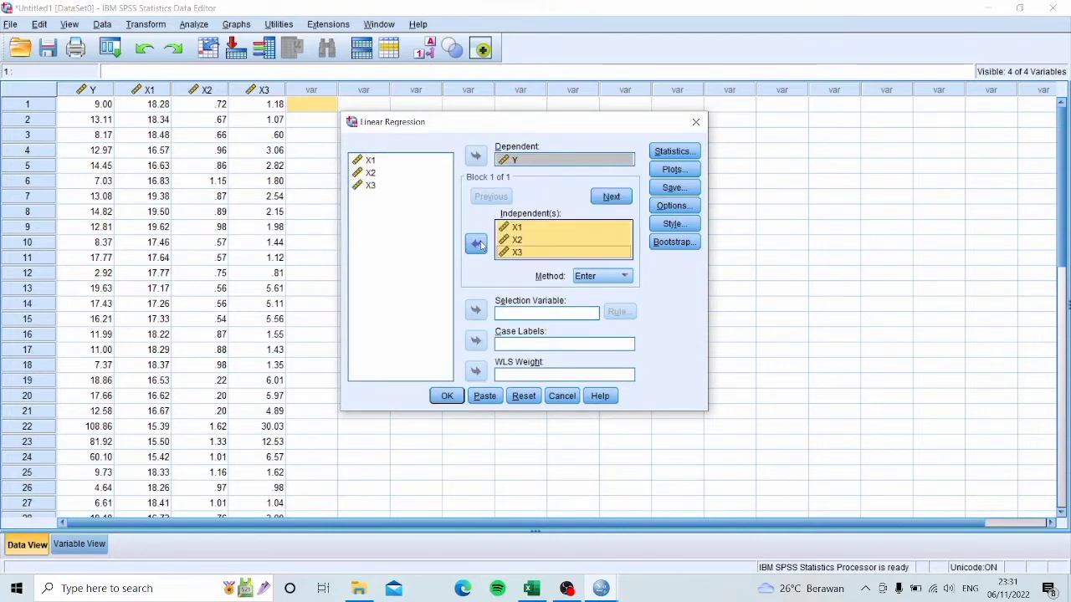
- Set the regression to save unstandardized residuals, run it, and return to the Data Editor
{"action": "left_click", "coordinate": [674, 188]}
{"action": "left_click", "coordinate": [424, 118]}
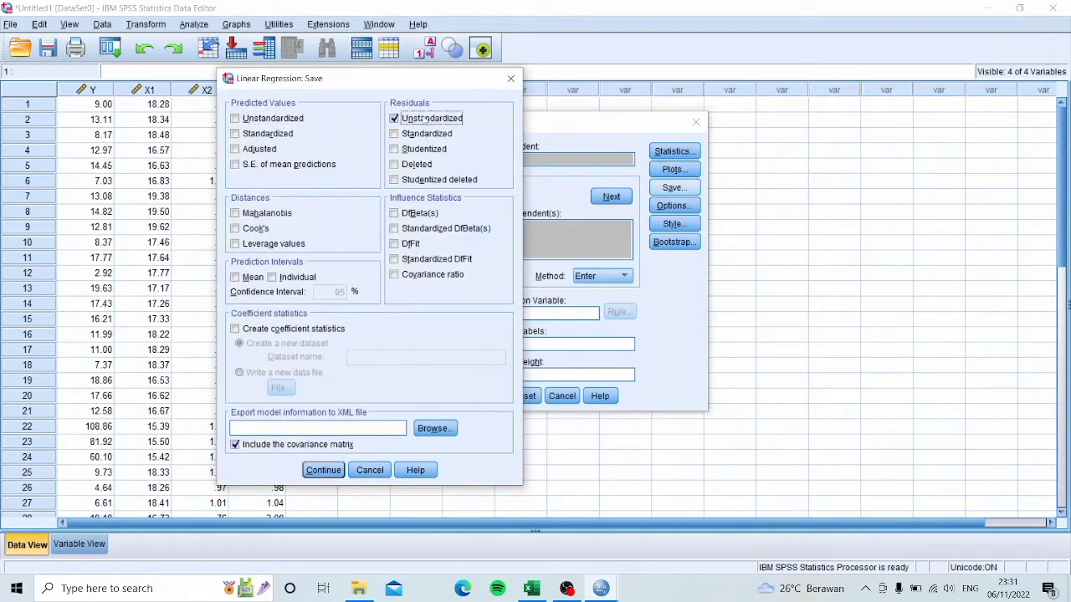
{"action": "left_click", "coordinate": [323, 470]}
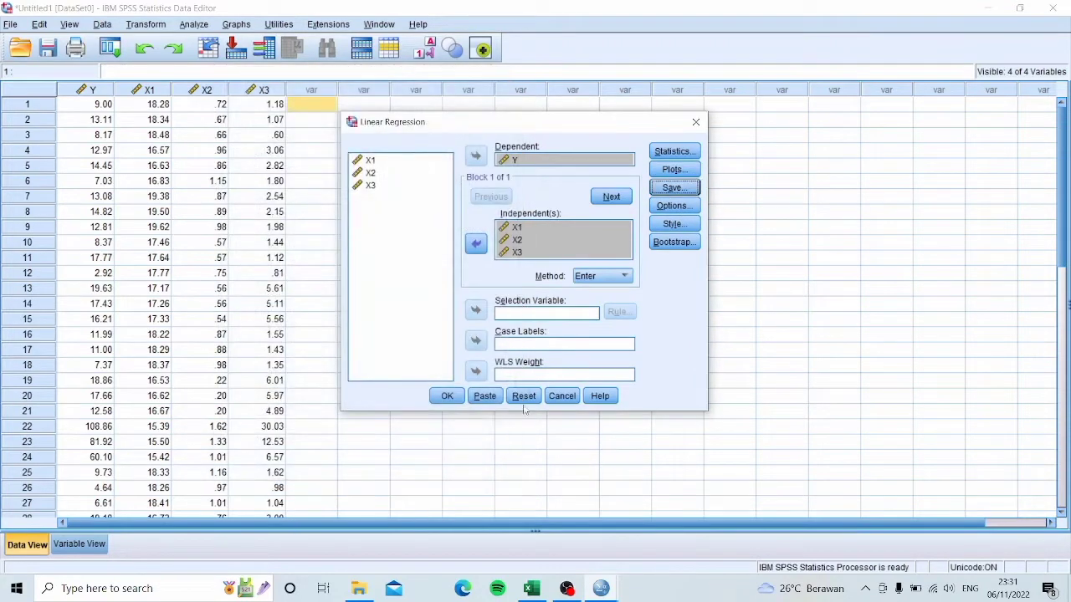
{"action": "left_click", "coordinate": [438, 397]}
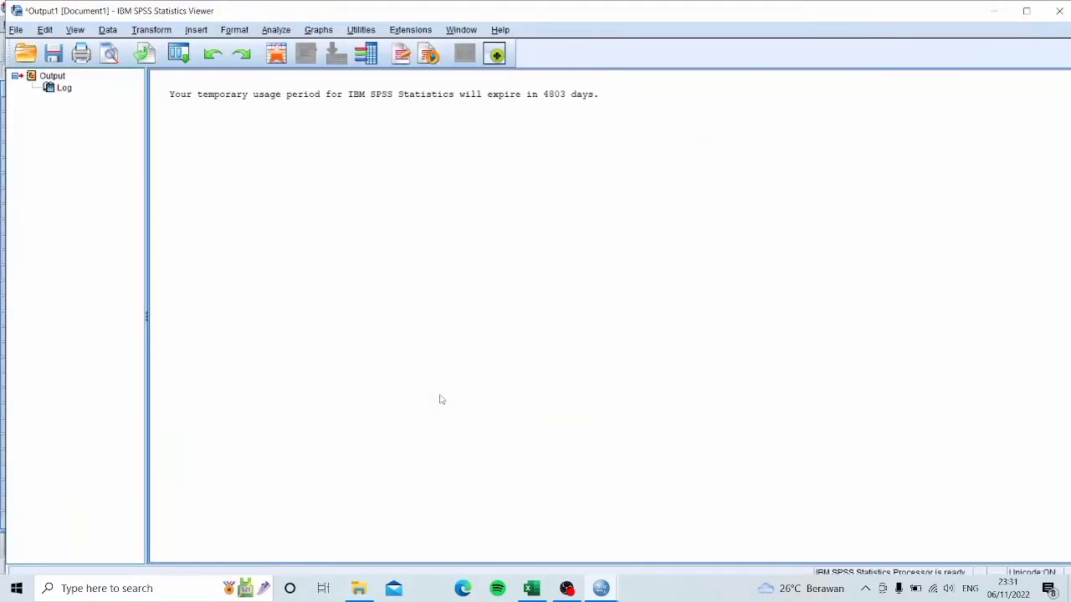
{"action": "left_click", "coordinate": [995, 9]}
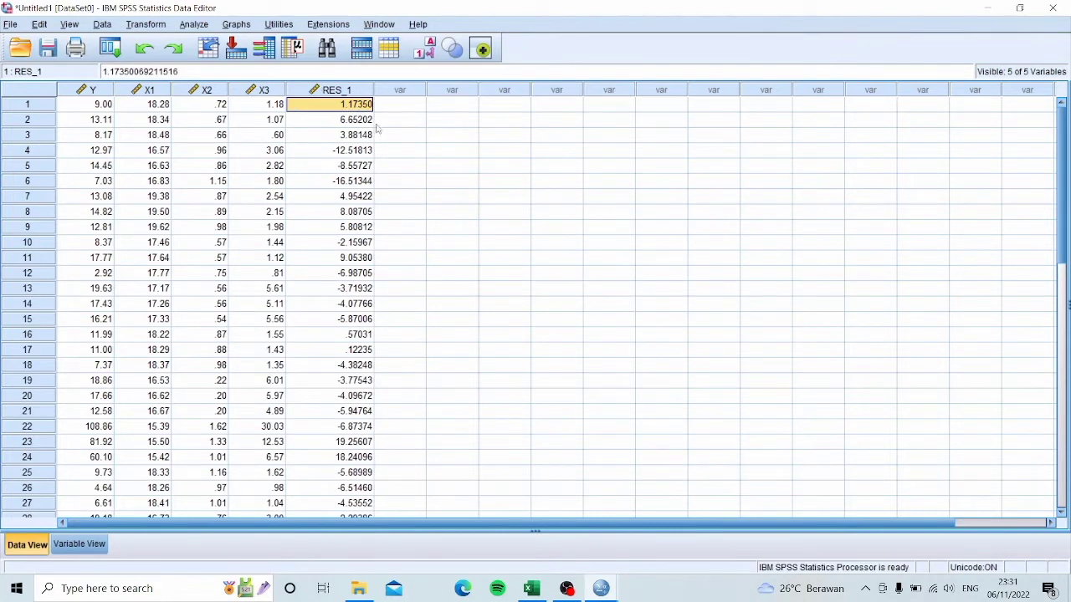
- Compute a new variable named ABS with the arithmetic function expression ABS(Y), and return to the data
{"action": "left_click", "coordinate": [400, 104]}
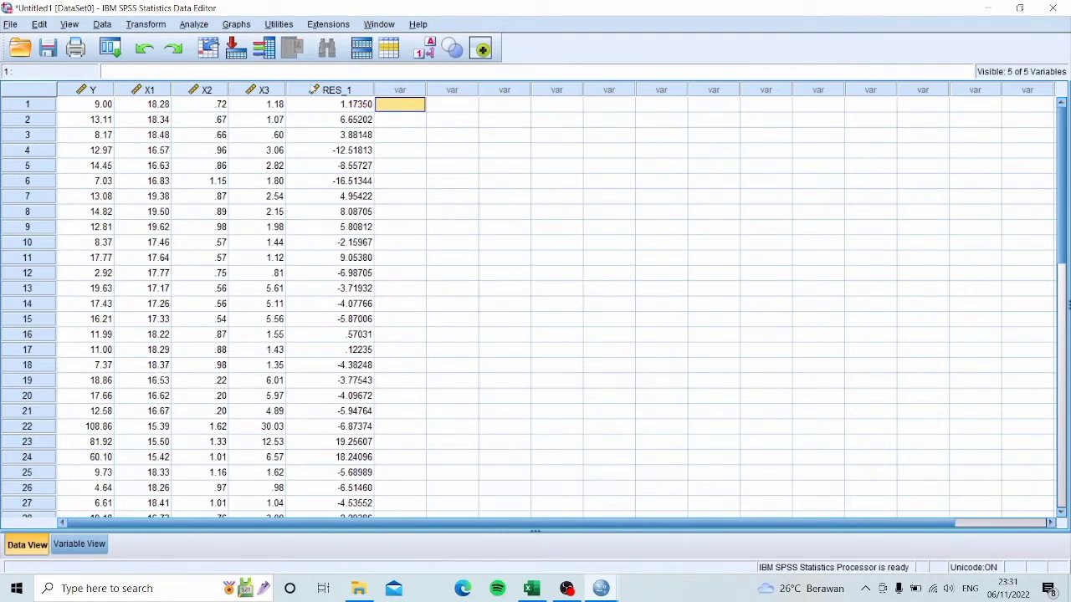
{"action": "left_click", "coordinate": [147, 24]}
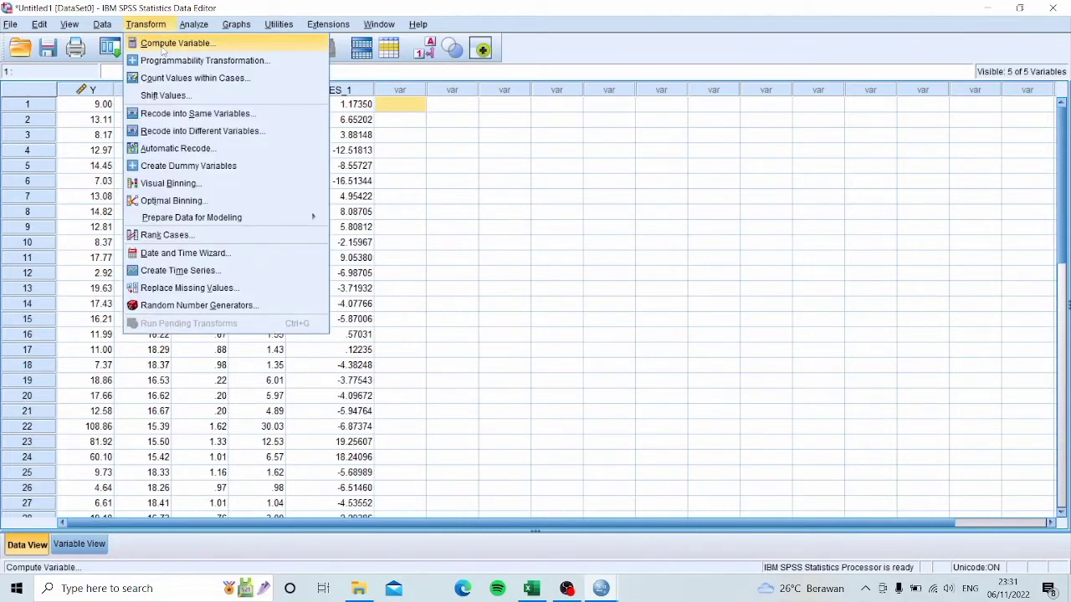
{"action": "left_click", "coordinate": [163, 45]}
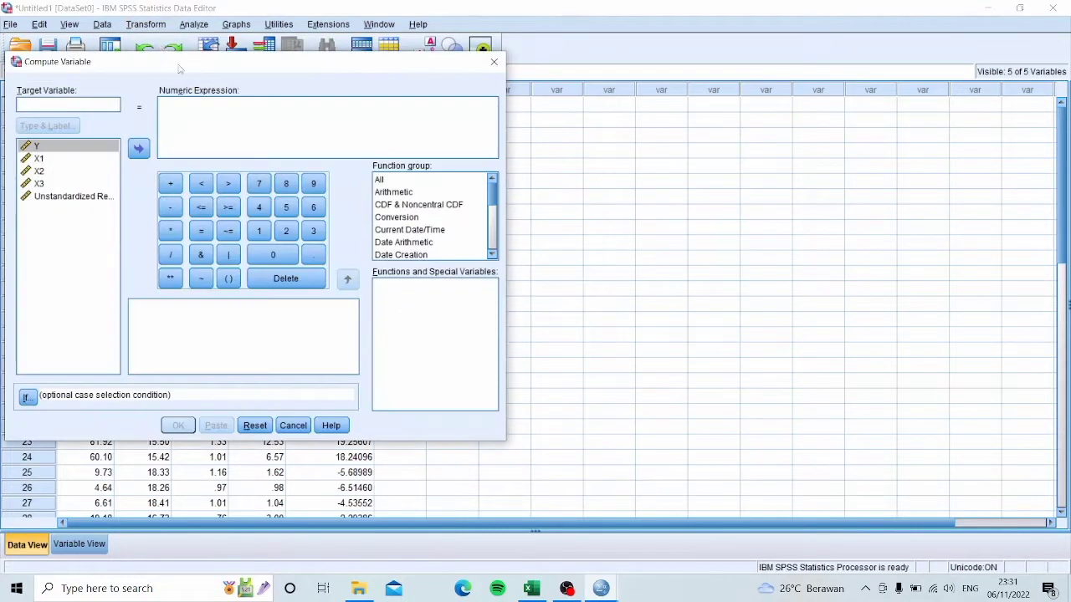
{"action": "type", "text": "ABS"}
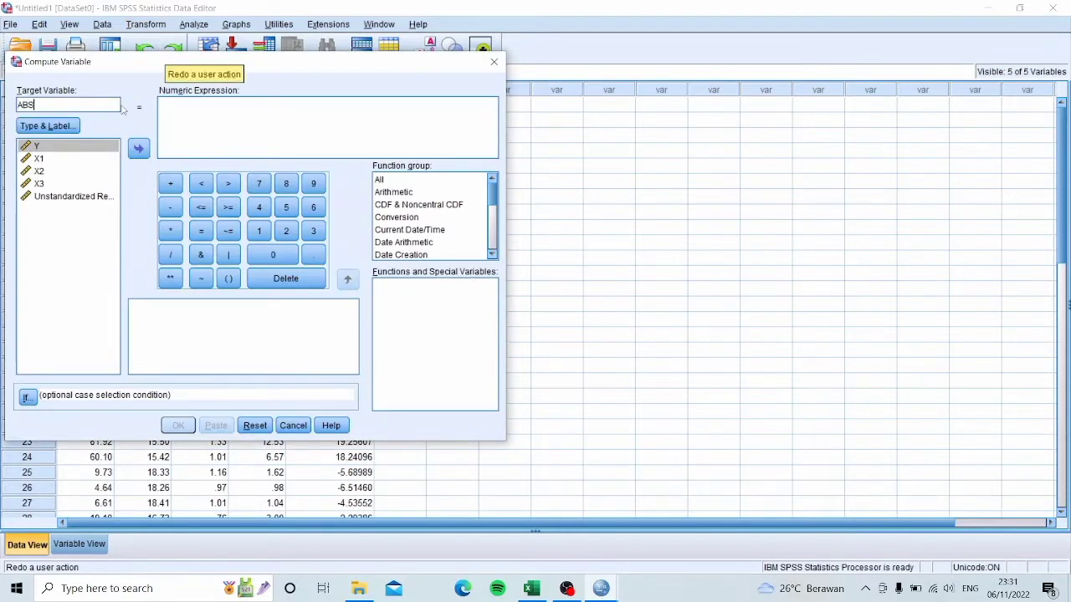
{"action": "left_click", "coordinate": [387, 193]}
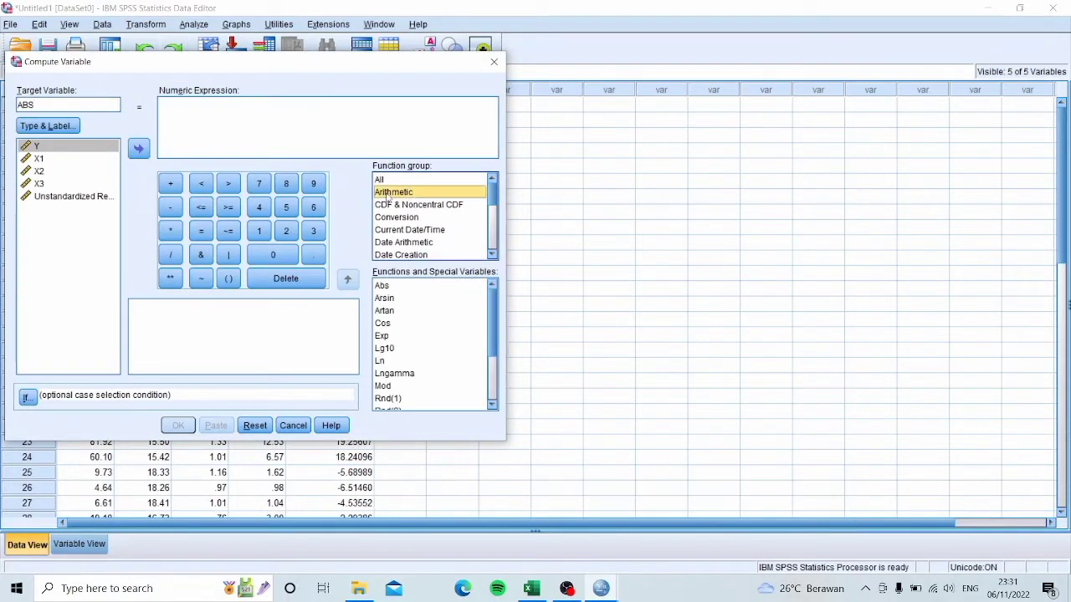
{"action": "double_click", "coordinate": [381, 287]}
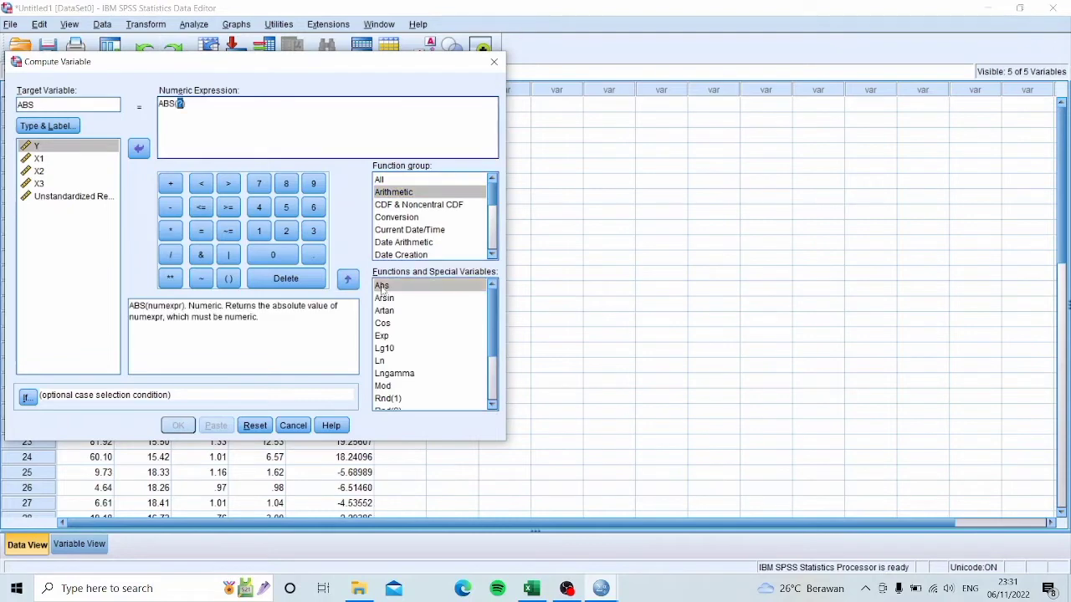
{"action": "double_click", "coordinate": [55, 147]}
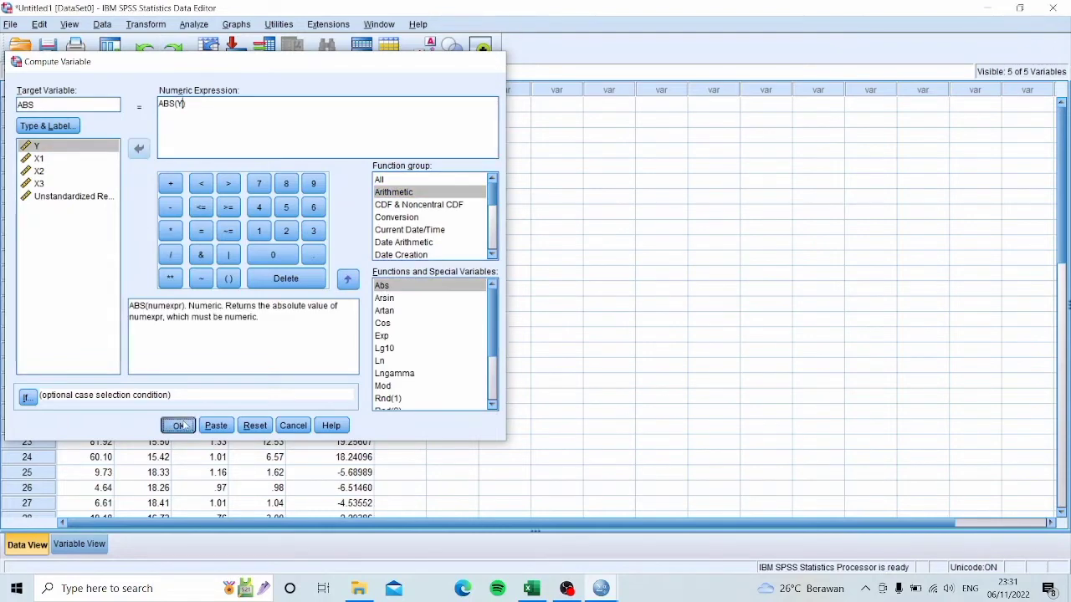
{"action": "left_click", "coordinate": [178, 425]}
{"action": "left_click", "coordinate": [993, 8]}
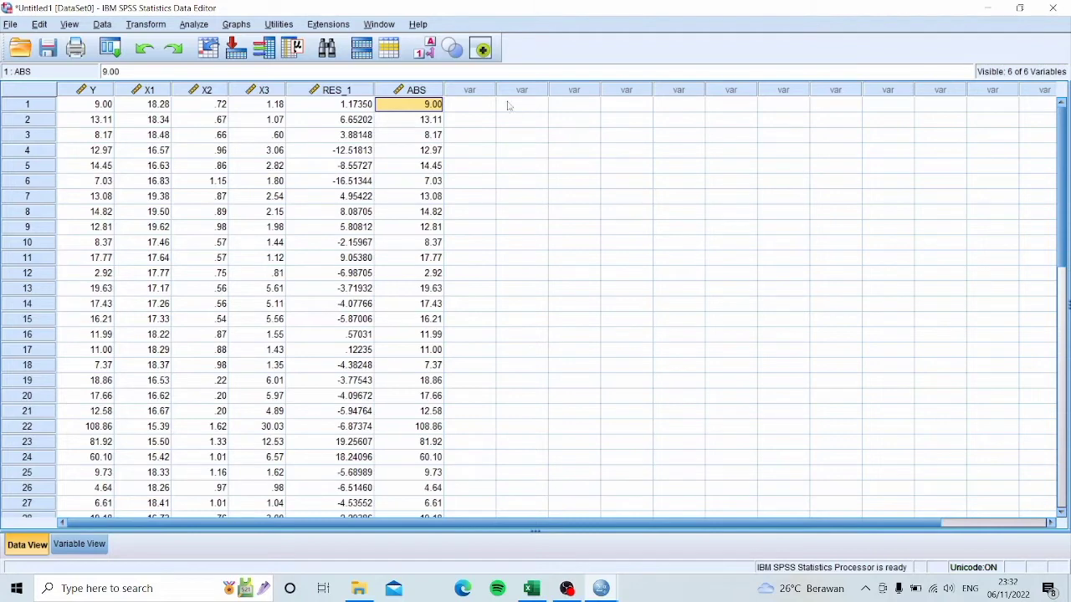
- Reset the linear regression settings and assign ABS as the dependent variable
{"action": "left_click", "coordinate": [201, 27]}
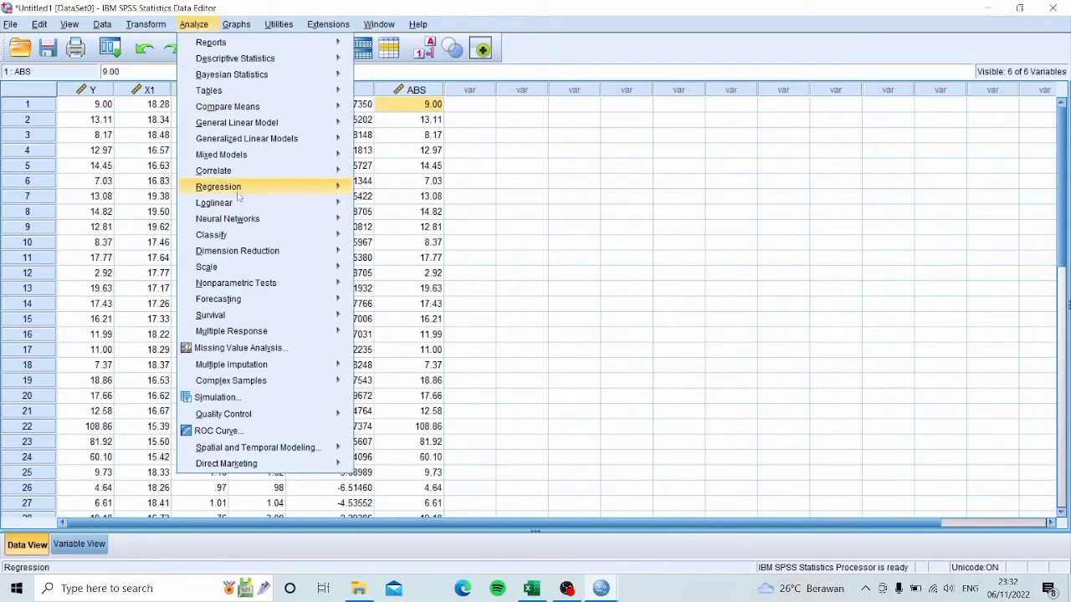
{"action": "mouse_move", "coordinate": [293, 187]}
{"action": "left_click", "coordinate": [385, 207]}
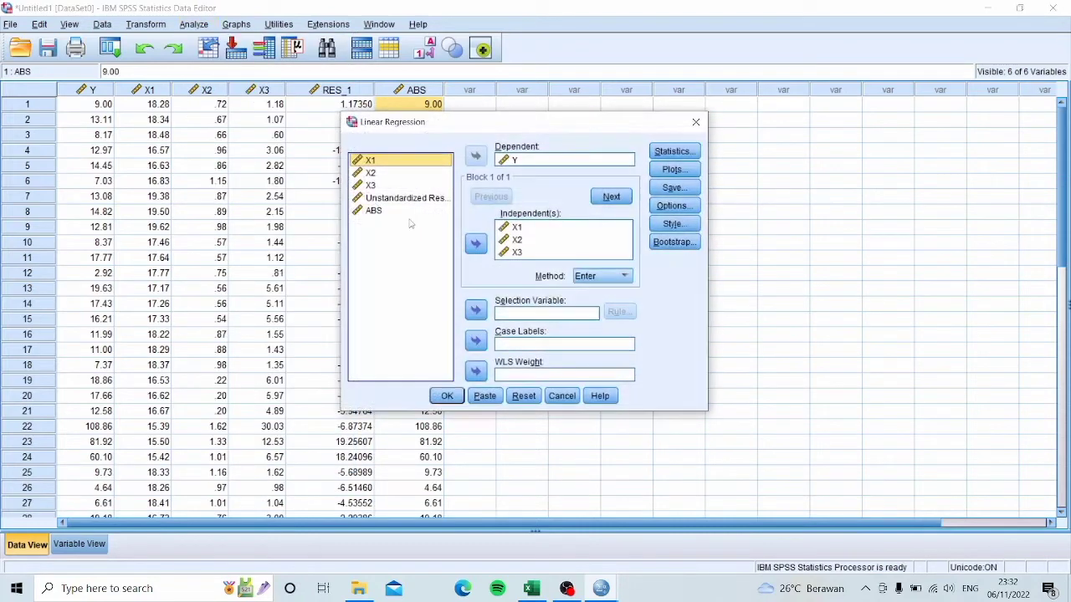
{"action": "left_click", "coordinate": [523, 397]}
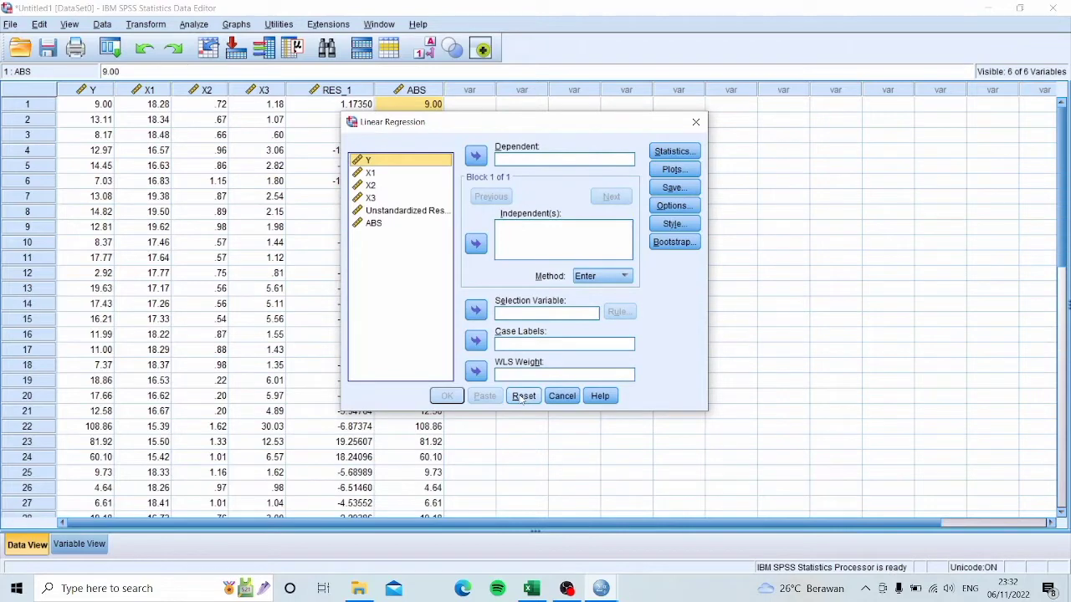
{"action": "left_click", "coordinate": [391, 224]}
{"action": "left_click", "coordinate": [475, 156]}
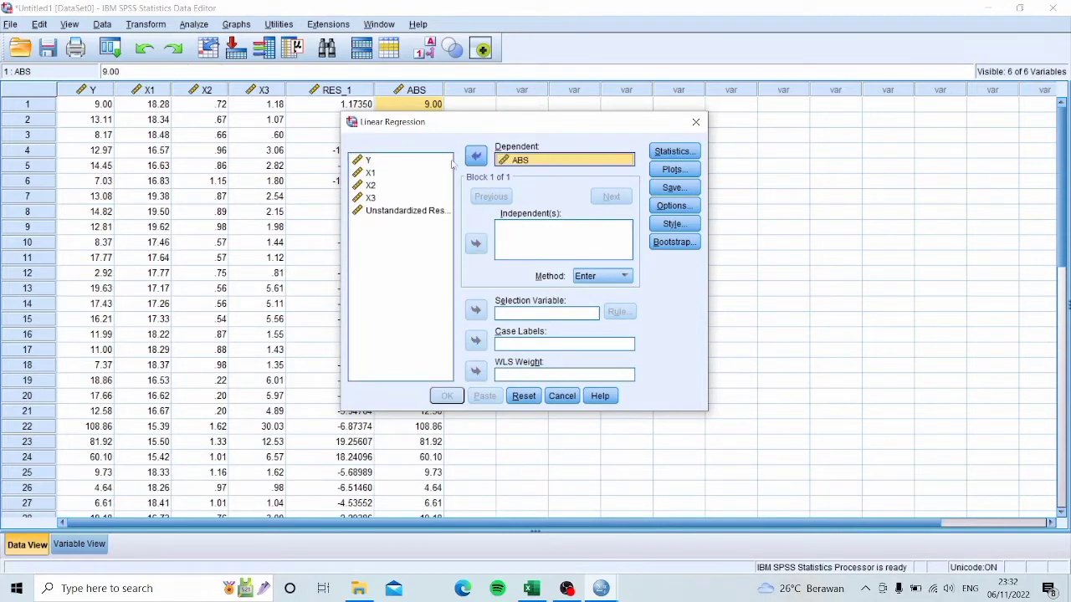
- Assign X1, X2 and X3 as the independent variables for ABS and run the regression
{"action": "left_click", "coordinate": [413, 173]}
{"action": "left_click", "coordinate": [404, 185], "text": "ctrl"}
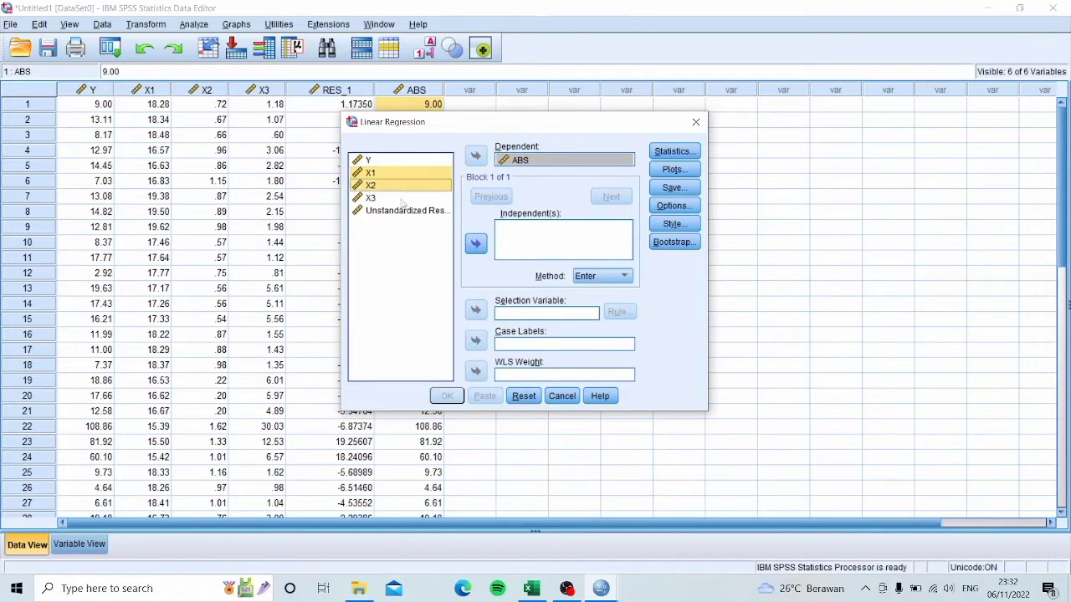
{"action": "left_click", "coordinate": [403, 198], "text": "ctrl"}
{"action": "left_click", "coordinate": [475, 244]}
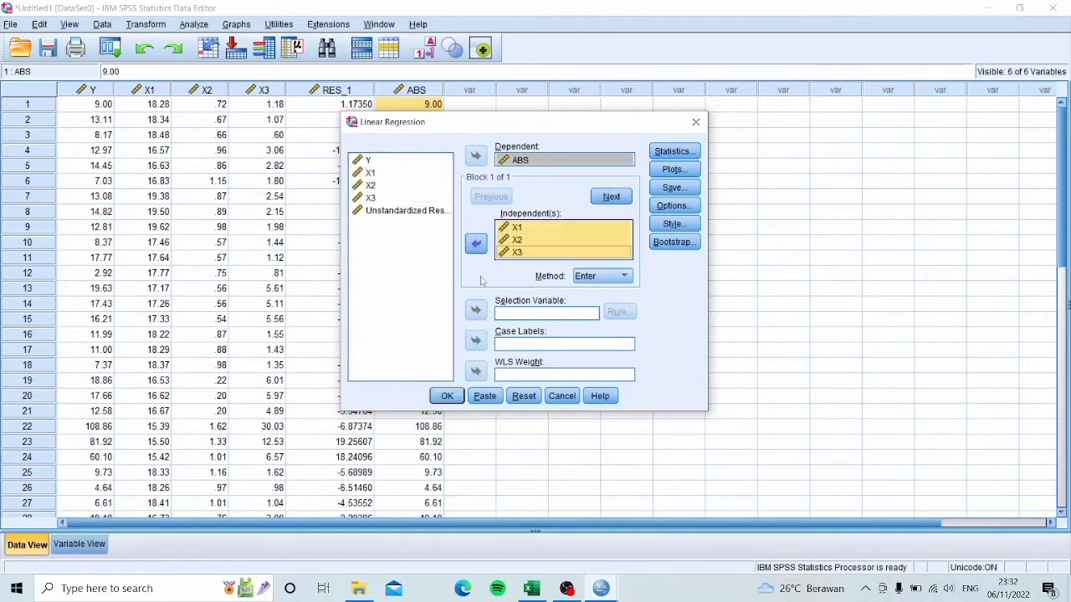
{"action": "left_click", "coordinate": [449, 397]}
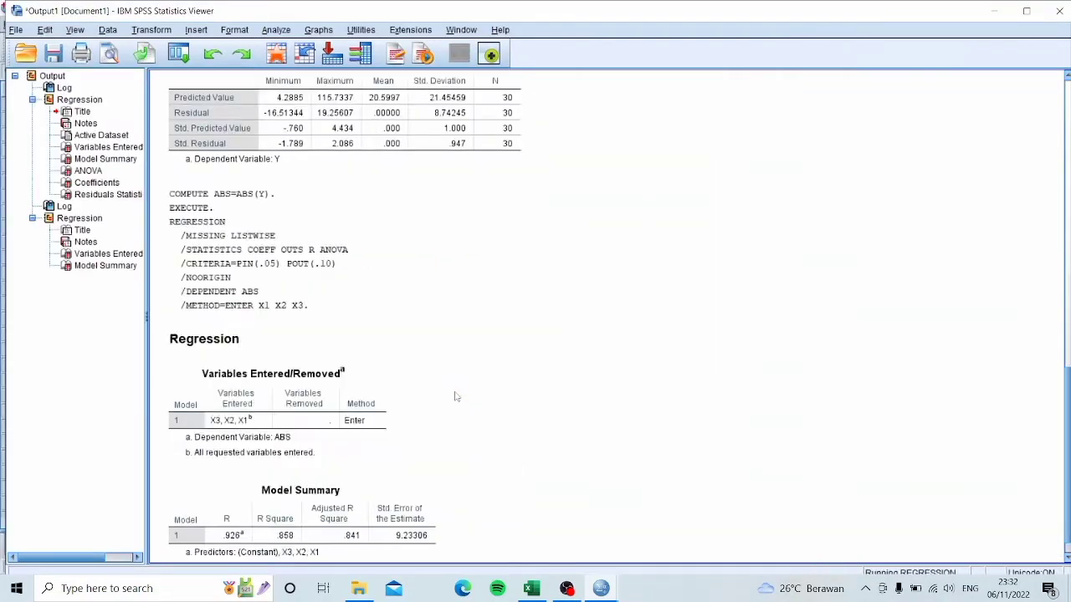
- Examine the significance values of X1, X2 and X3 in the Coefficients table of the ABS regression, and return to the Data Editor
{"action": "left_click", "coordinate": [994, 11]}
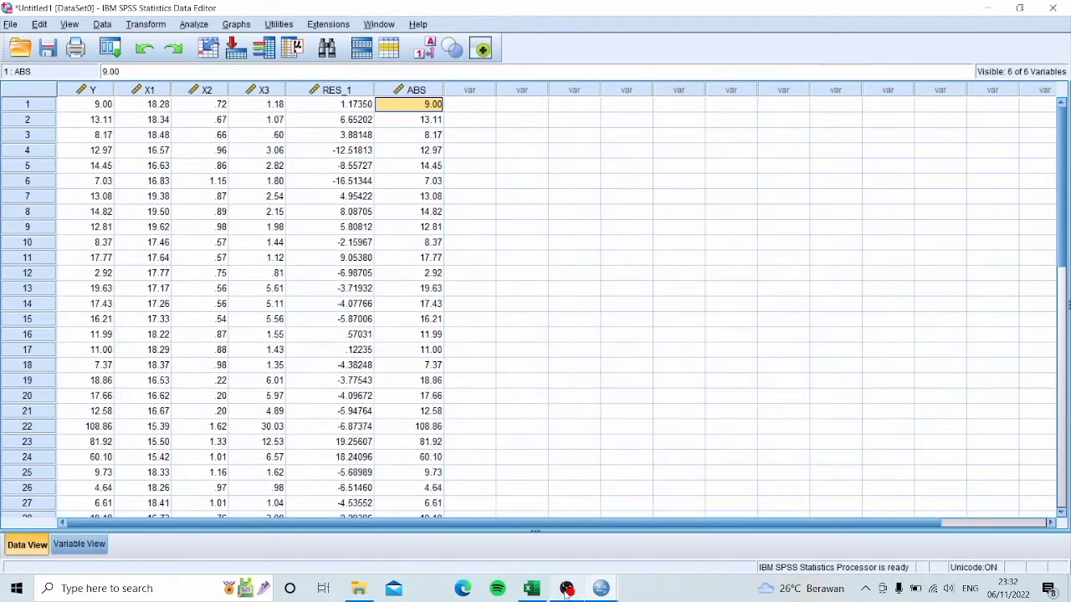
{"action": "mouse_move", "coordinate": [598, 590]}
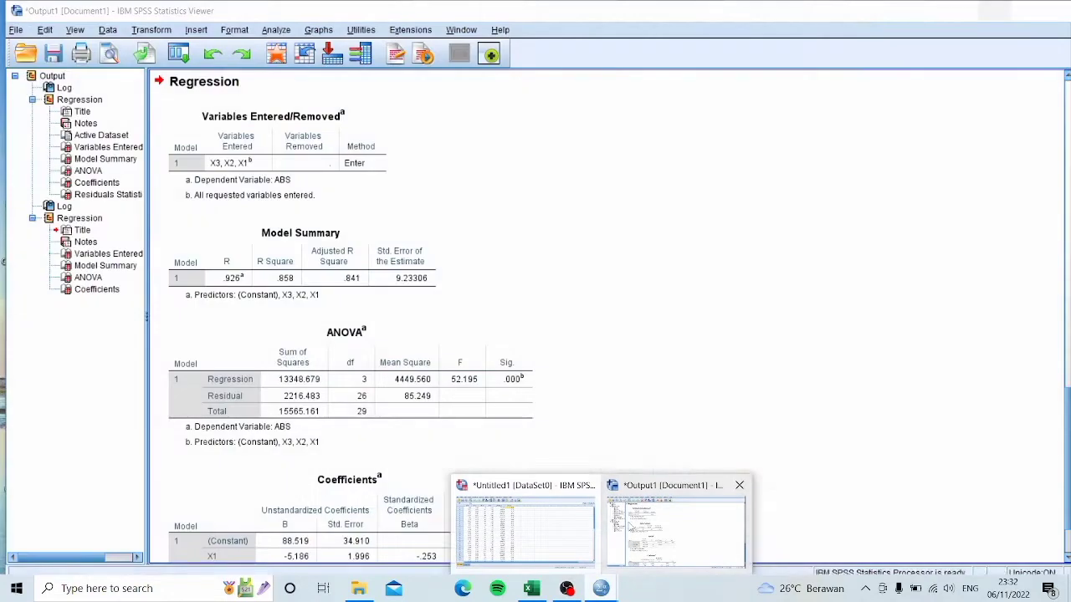
{"action": "left_click", "coordinate": [674, 527]}
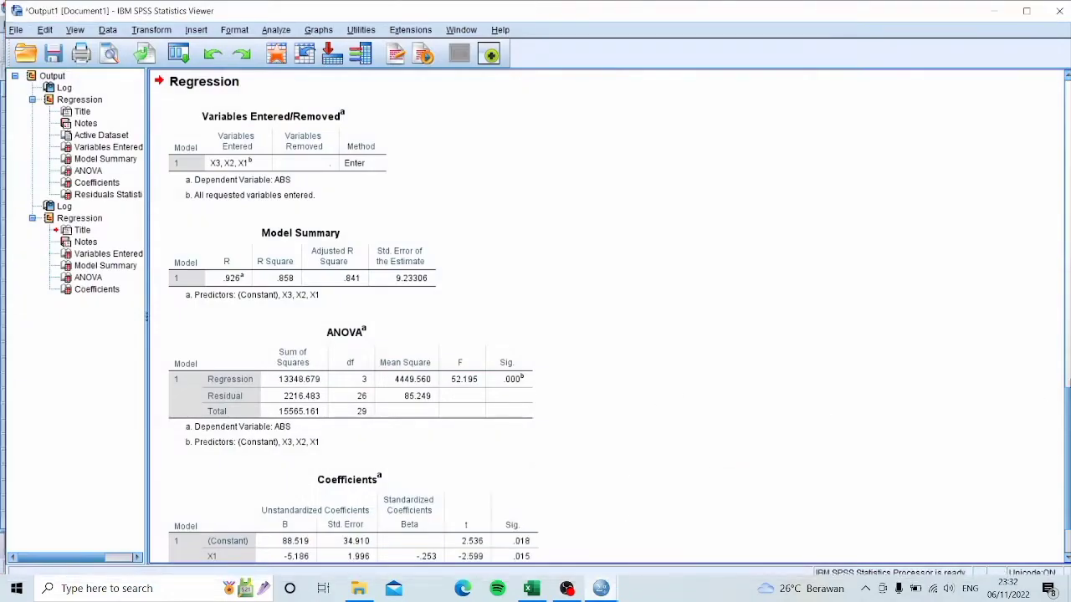
{"action": "scroll", "coordinate": [611, 320], "scroll_direction": "down", "scroll_amount": 2}
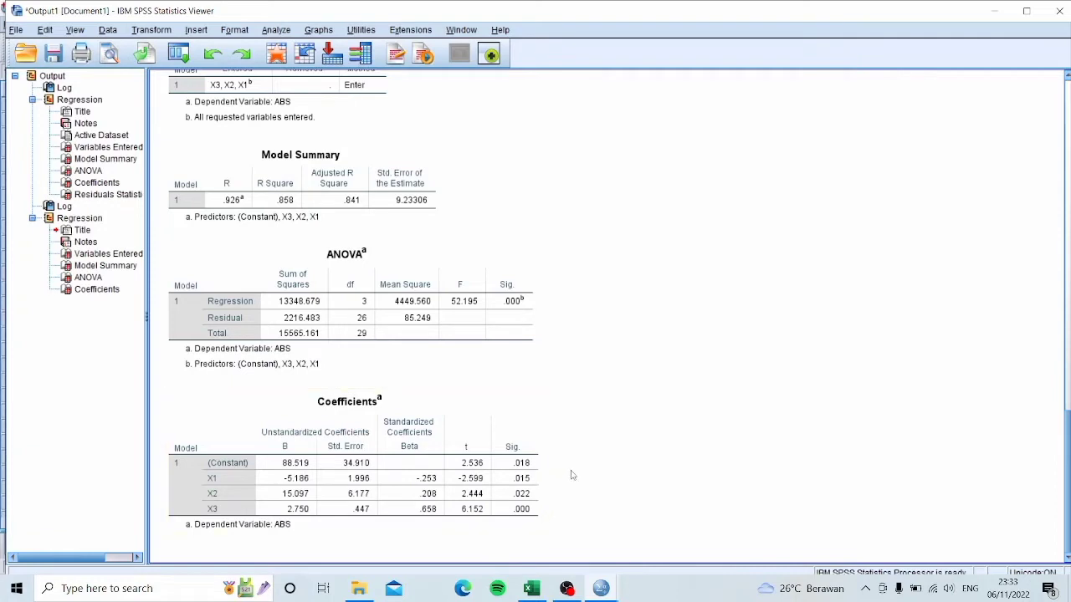
{"action": "left_click", "coordinate": [542, 435]}
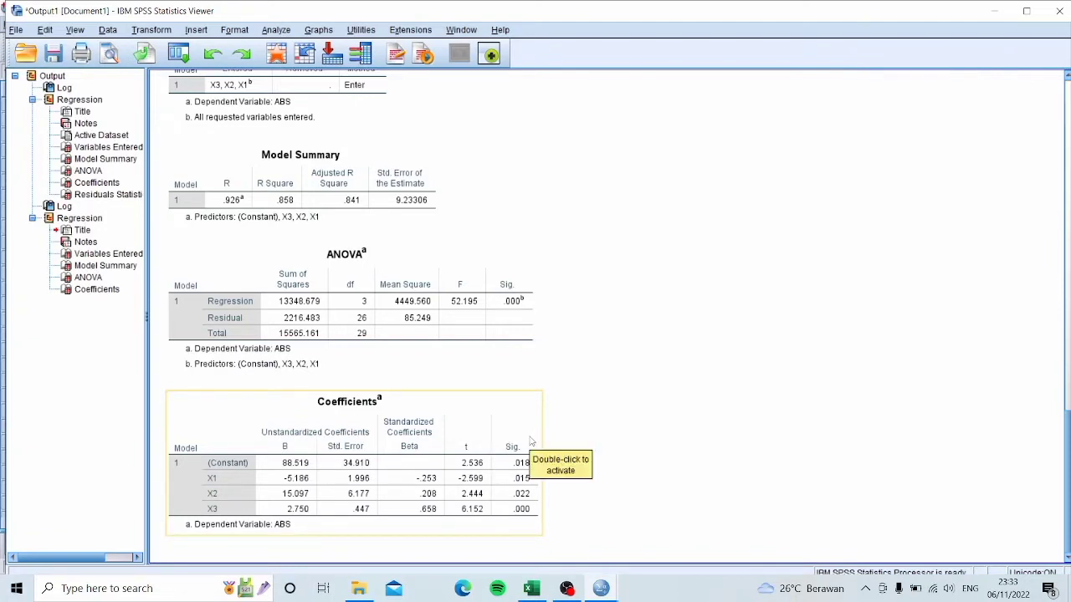
{"action": "left_click", "coordinate": [947, 396]}
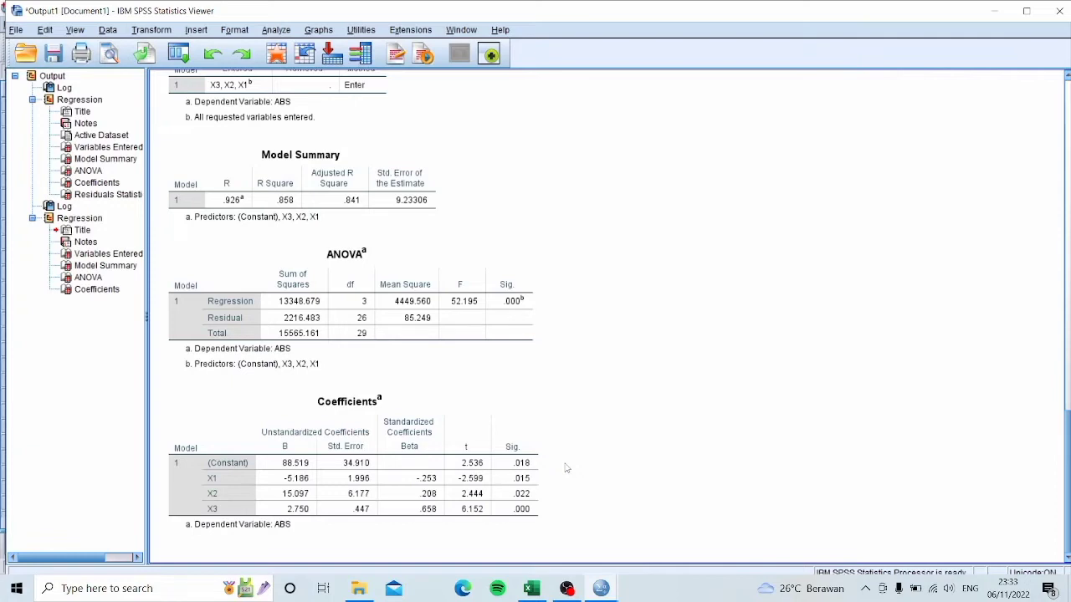
{"action": "left_click", "coordinate": [1001, 10]}
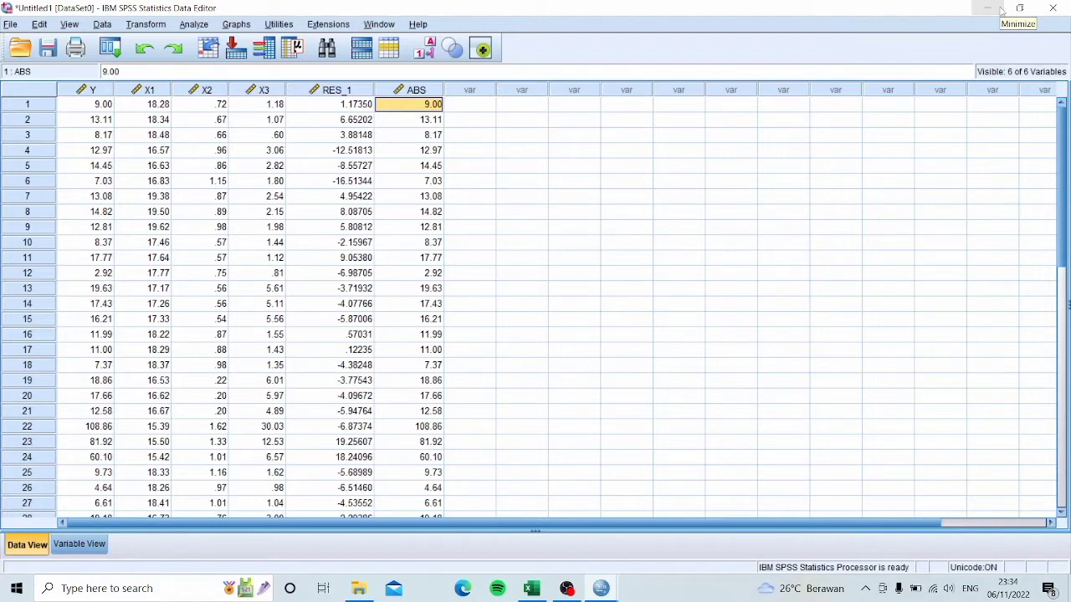
- Compute a new variable named LN_Y with the arithmetic function expression LN(Y), and return to the data
{"action": "left_click", "coordinate": [144, 25]}
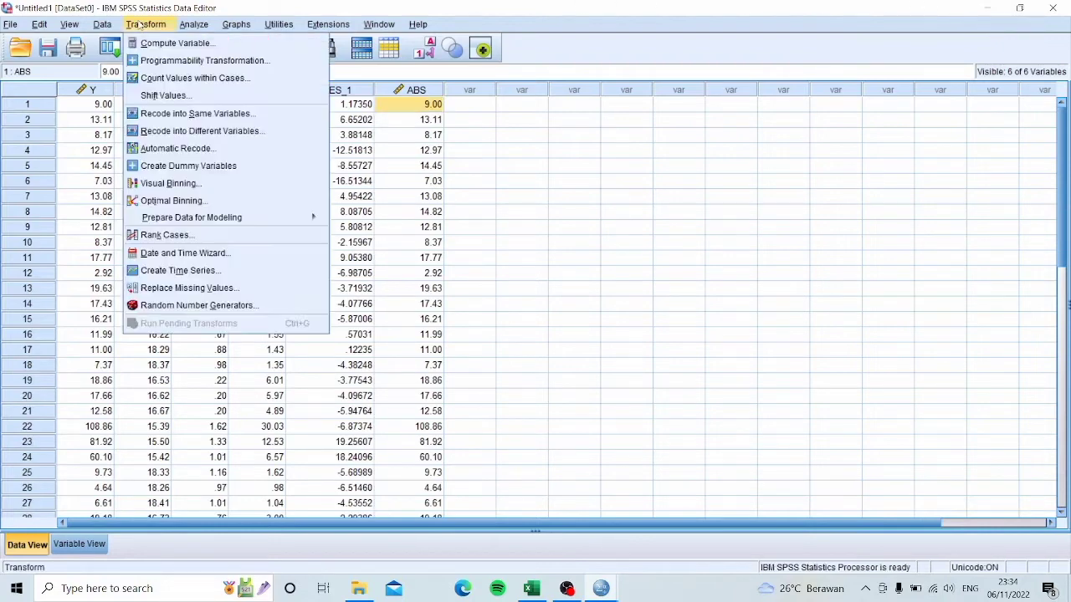
{"action": "left_click", "coordinate": [152, 43]}
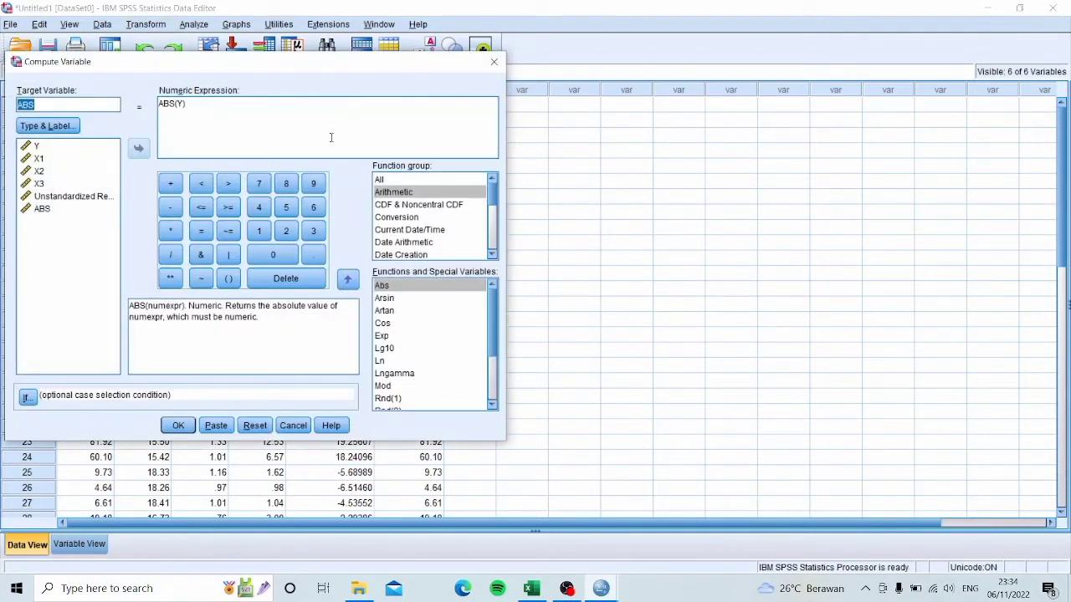
{"action": "left_click", "coordinate": [253, 427]}
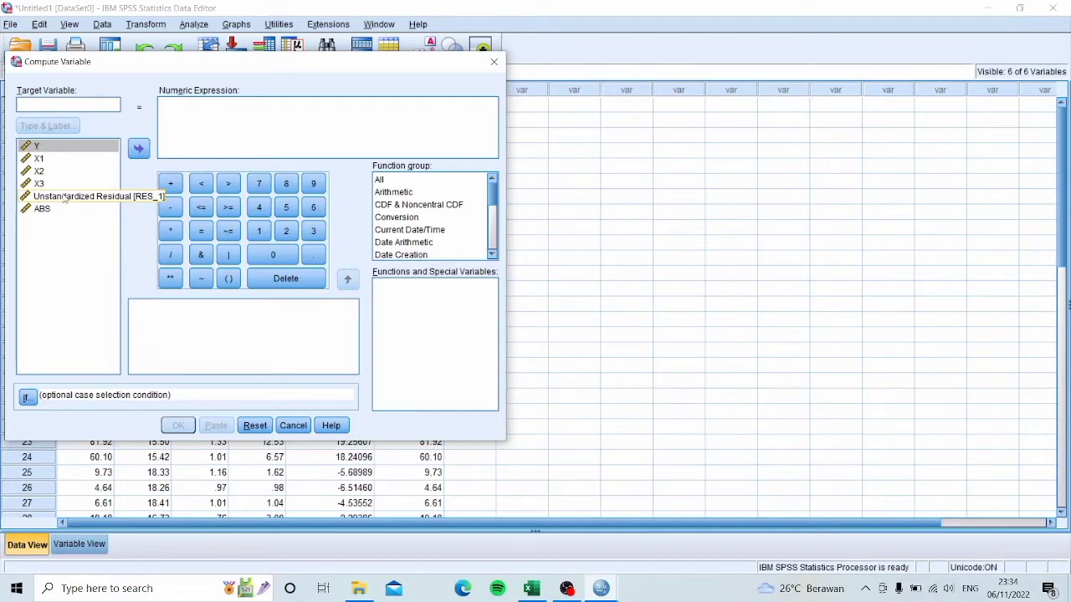
{"action": "type", "text": "LN"}
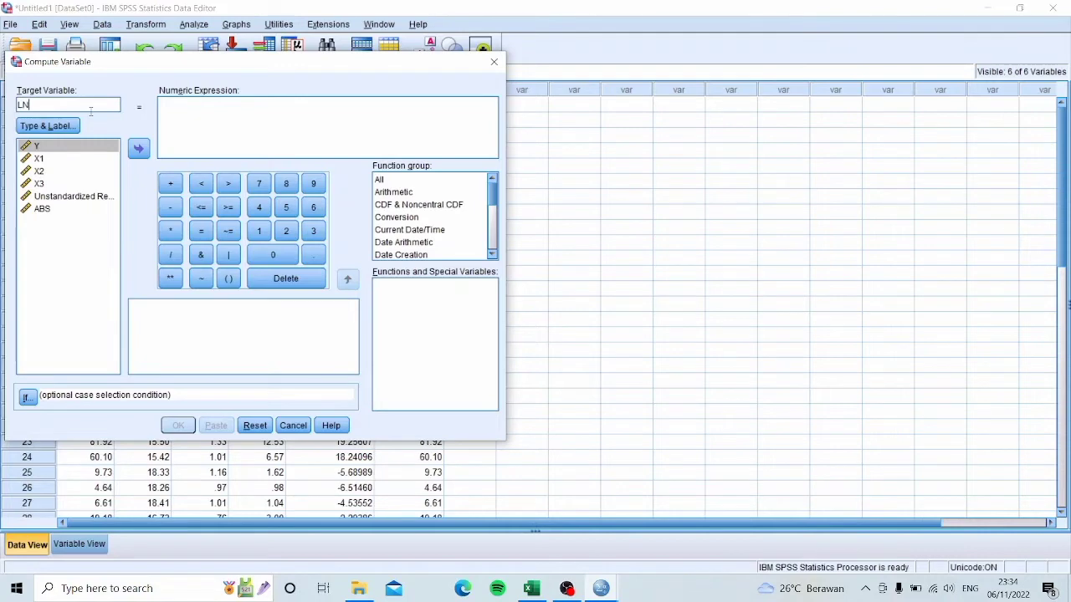
{"action": "type", "text": "_Y"}
{"action": "left_click", "coordinate": [393, 192]}
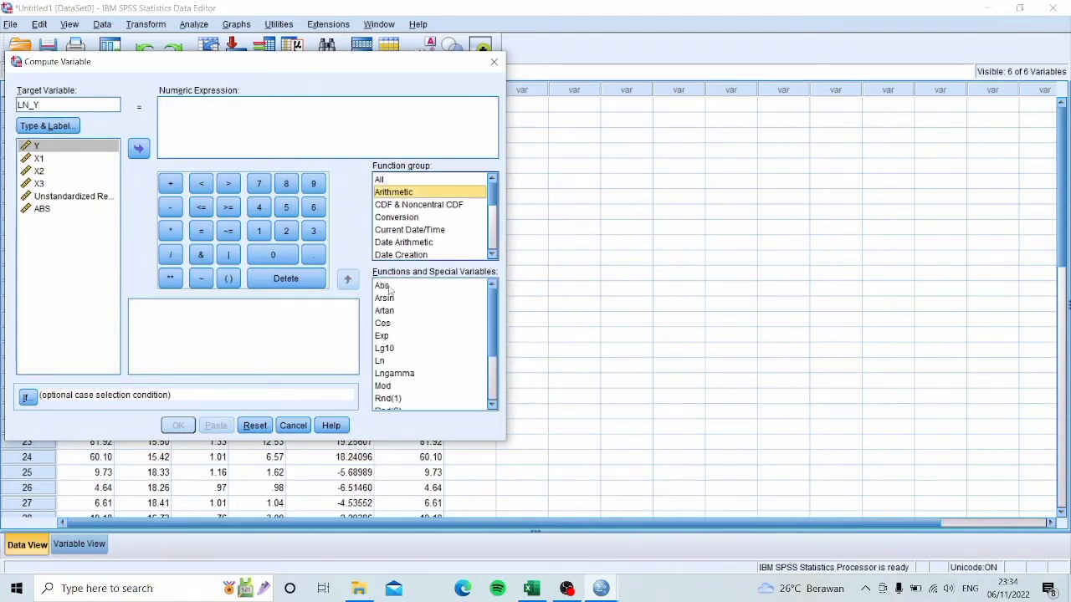
{"action": "double_click", "coordinate": [384, 361]}
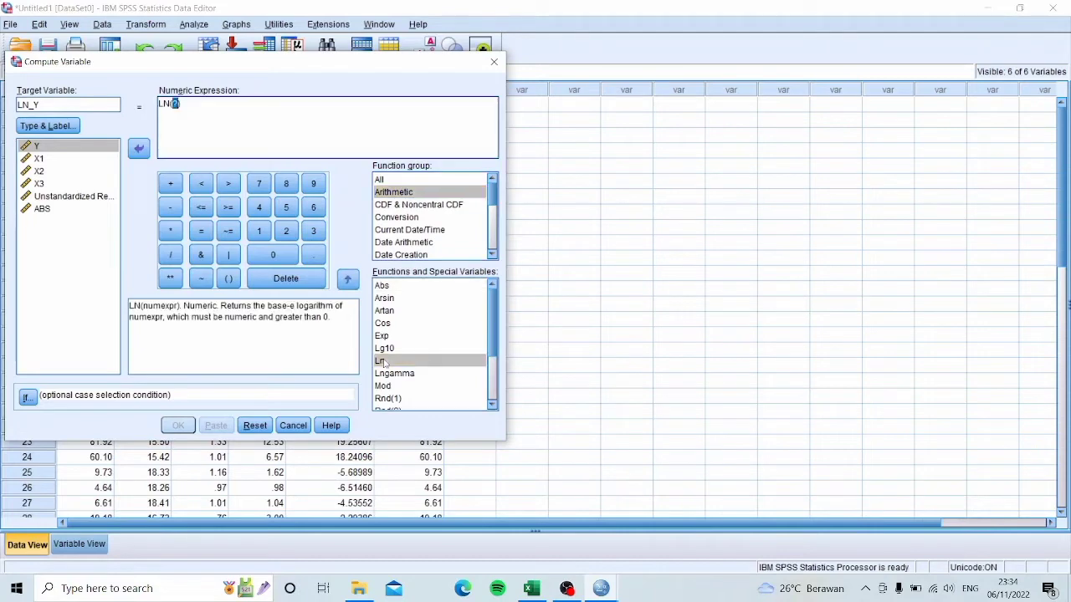
{"action": "double_click", "coordinate": [96, 147]}
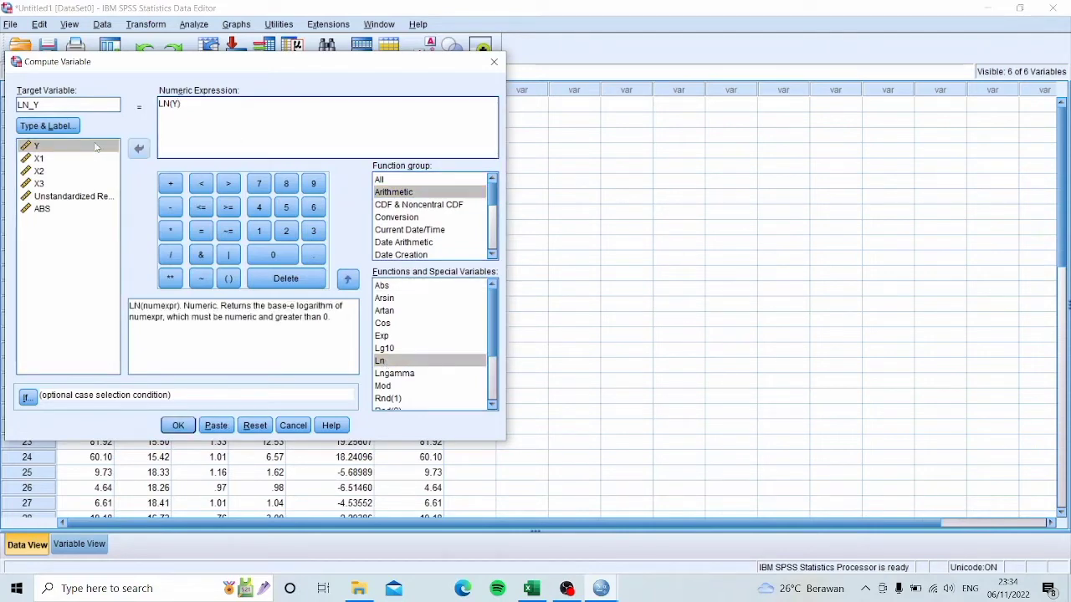
{"action": "left_click", "coordinate": [184, 426]}
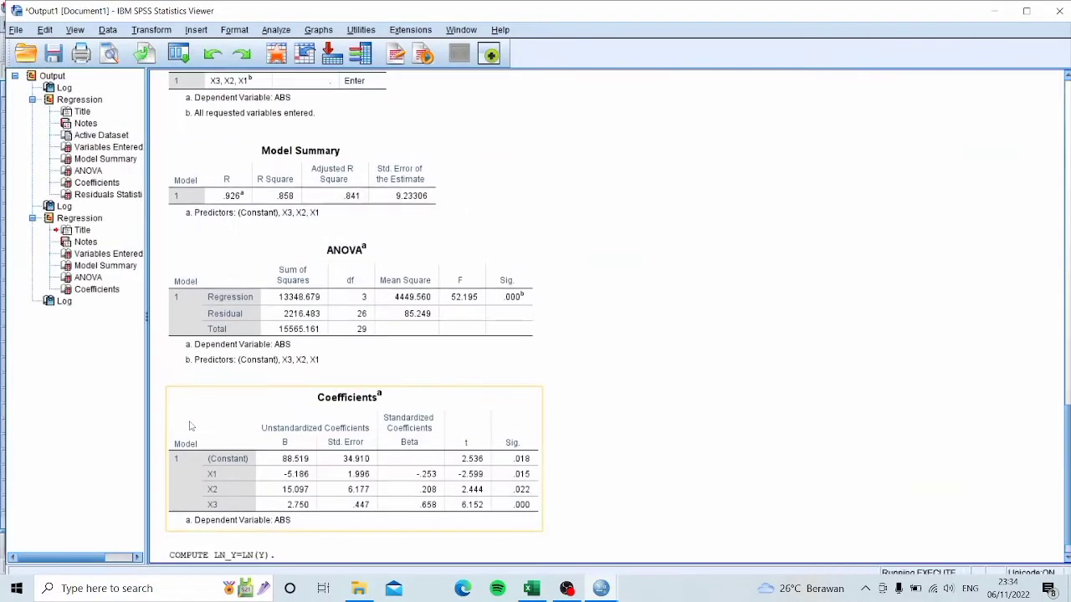
{"action": "left_click", "coordinate": [993, 11]}
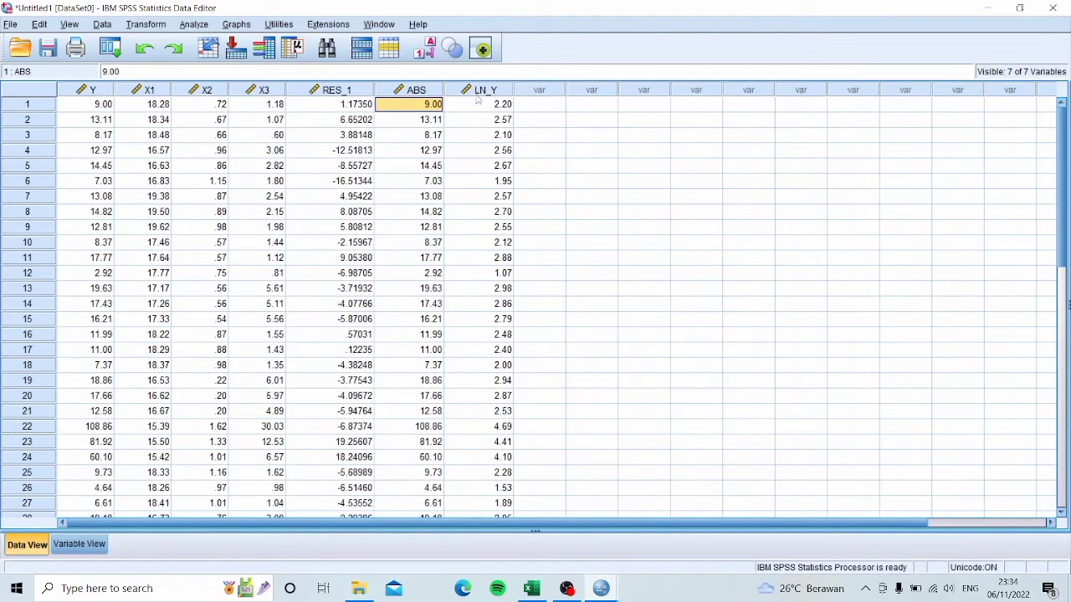
- Reset the linear regression settings and assign LN_Y as the dependent variable
{"action": "left_click", "coordinate": [527, 110]}
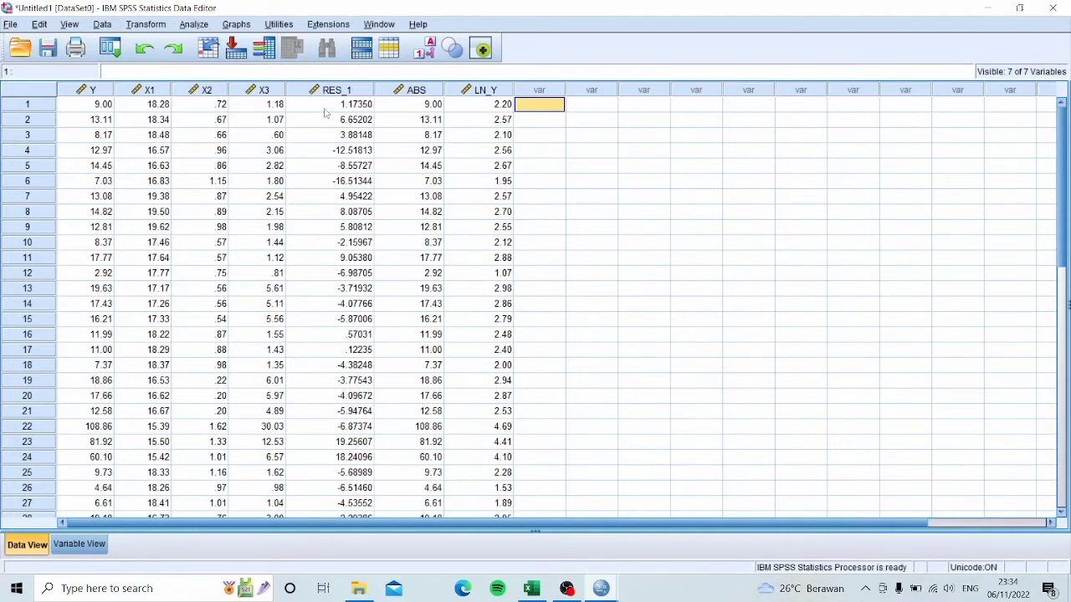
{"action": "left_click", "coordinate": [199, 25]}
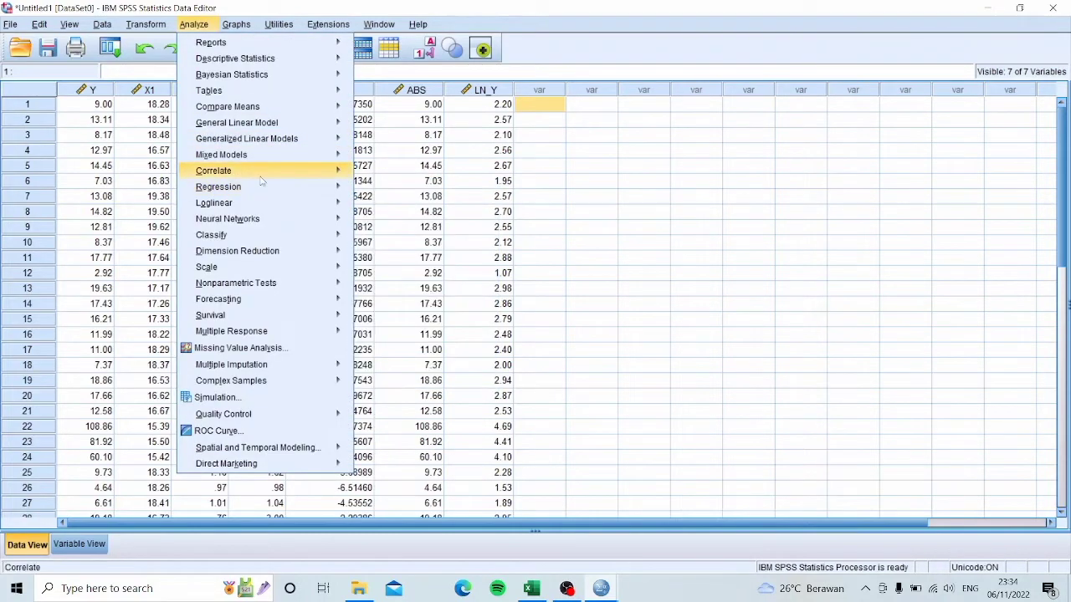
{"action": "mouse_move", "coordinate": [305, 186]}
{"action": "left_click", "coordinate": [380, 208]}
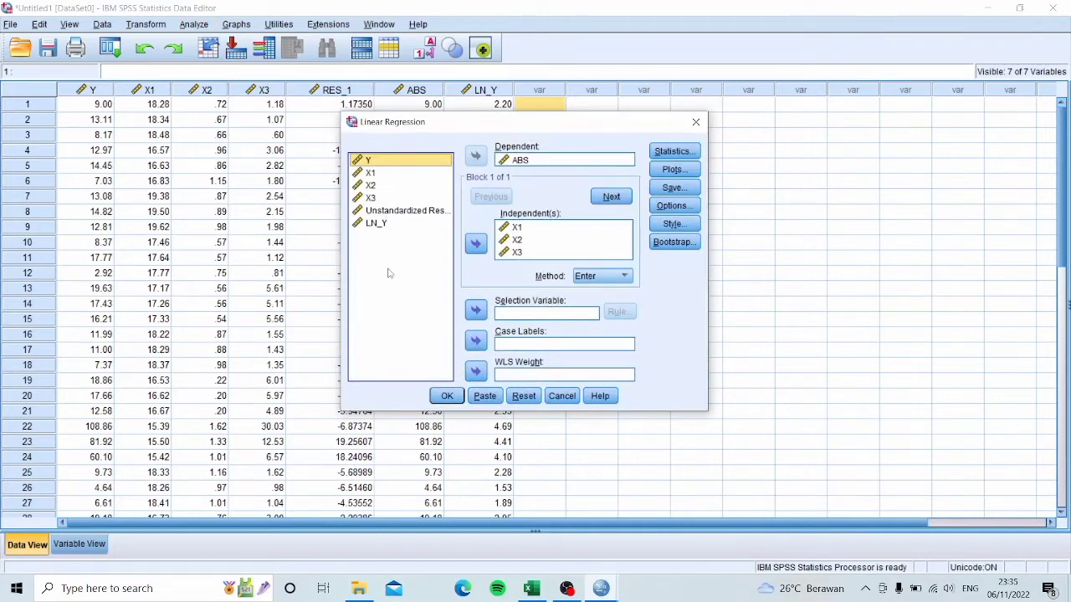
{"action": "left_click", "coordinate": [522, 398]}
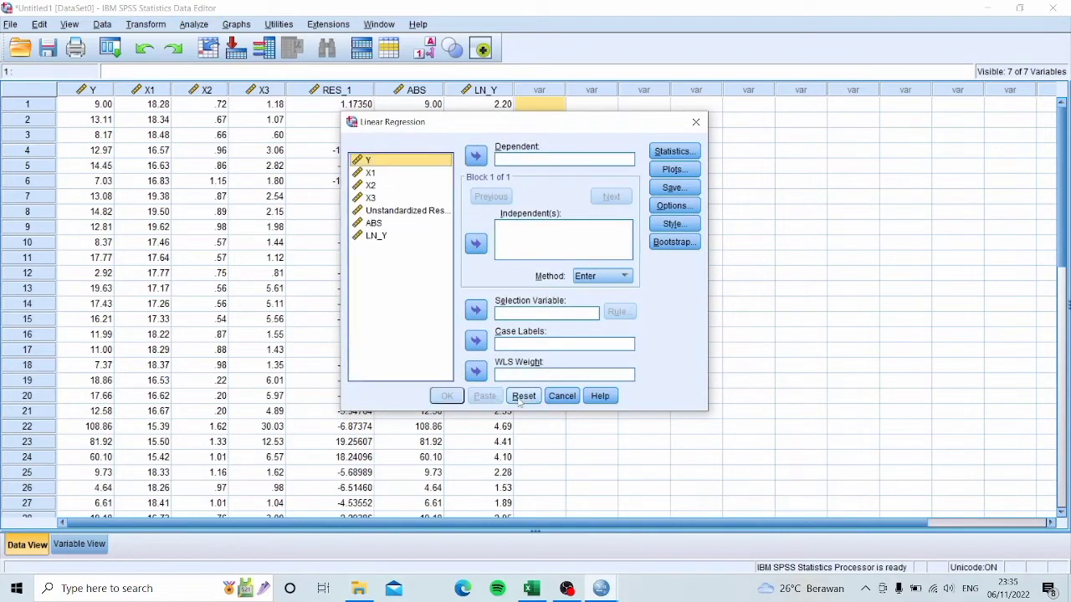
{"action": "left_click", "coordinate": [390, 238]}
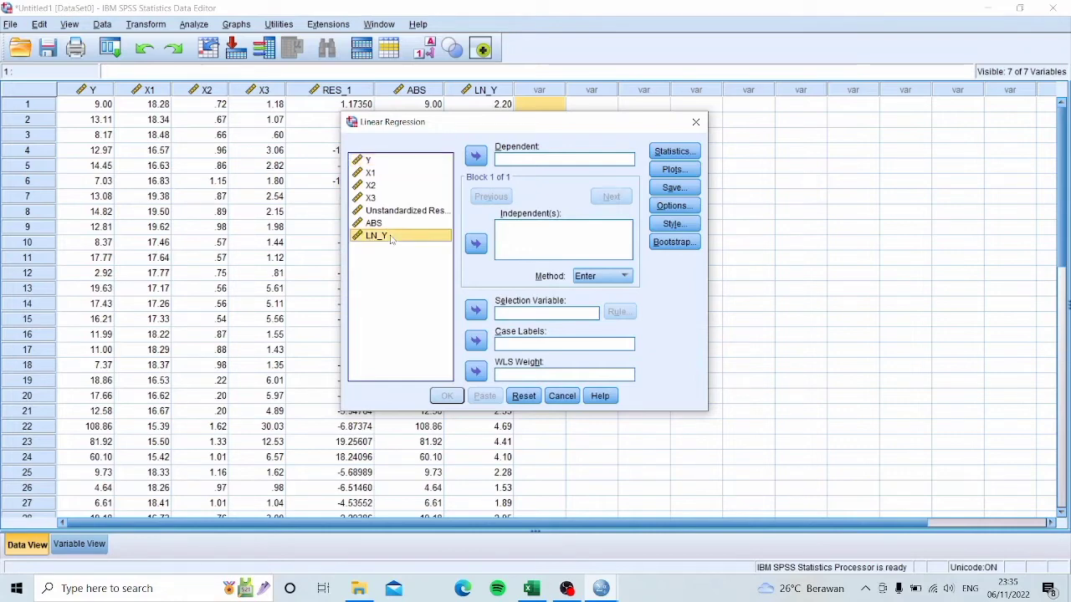
{"action": "left_click", "coordinate": [475, 157]}
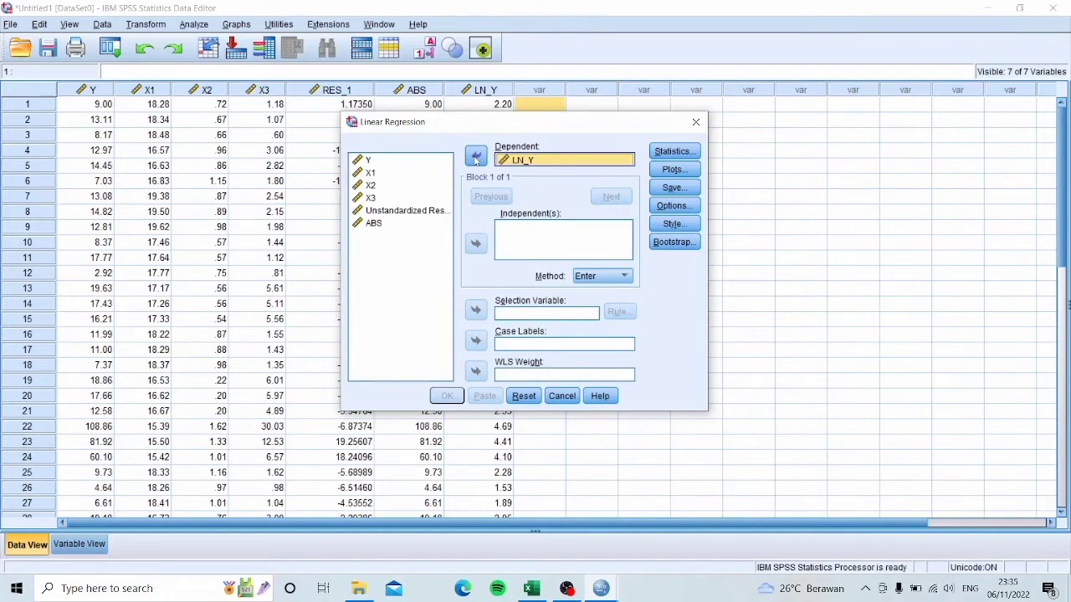
- Assign X1, X2 and X3 as the independent variables of the LN_Y regression
{"action": "left_click", "coordinate": [385, 174]}
{"action": "left_click", "coordinate": [386, 185], "text": "ctrl"}
{"action": "left_click", "coordinate": [387, 198], "text": "ctrl"}
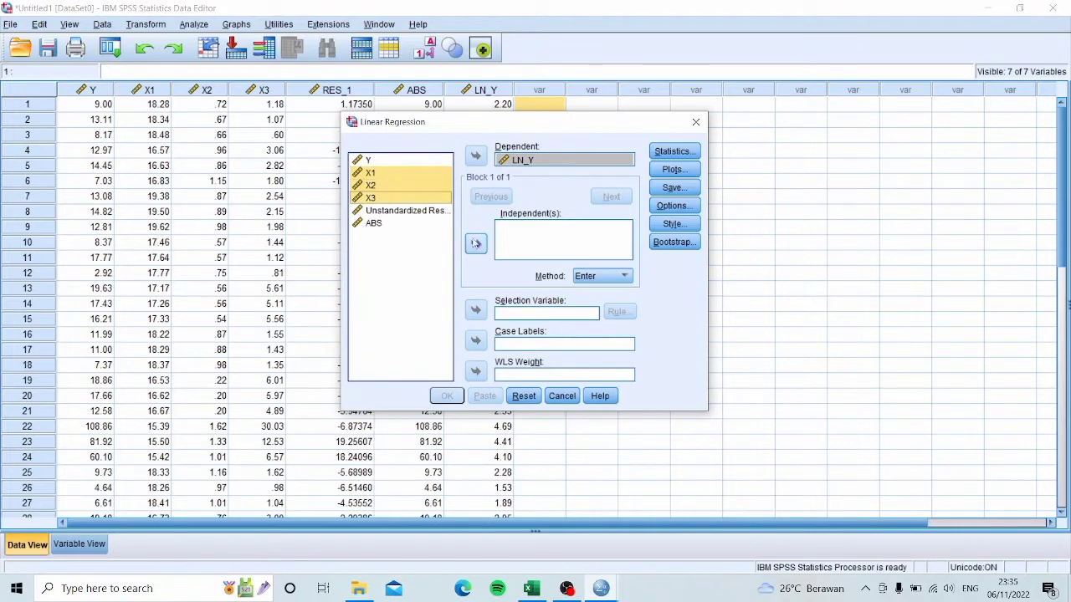
{"action": "left_click", "coordinate": [475, 244]}
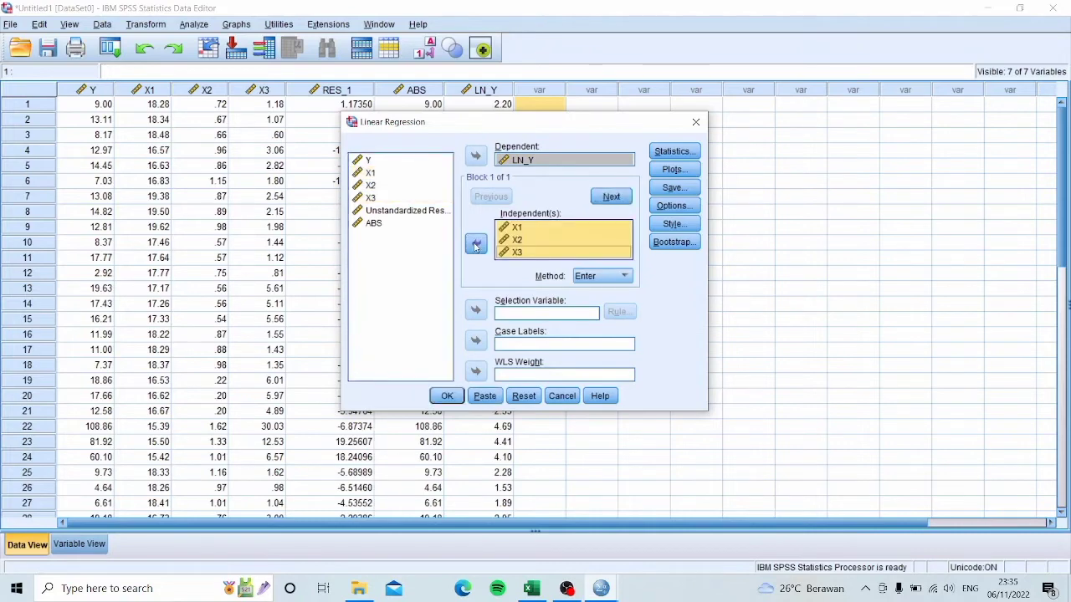
- Save unstandardized residuals for the LN_Y regression, run it, and return to the data
{"action": "left_click", "coordinate": [673, 188]}
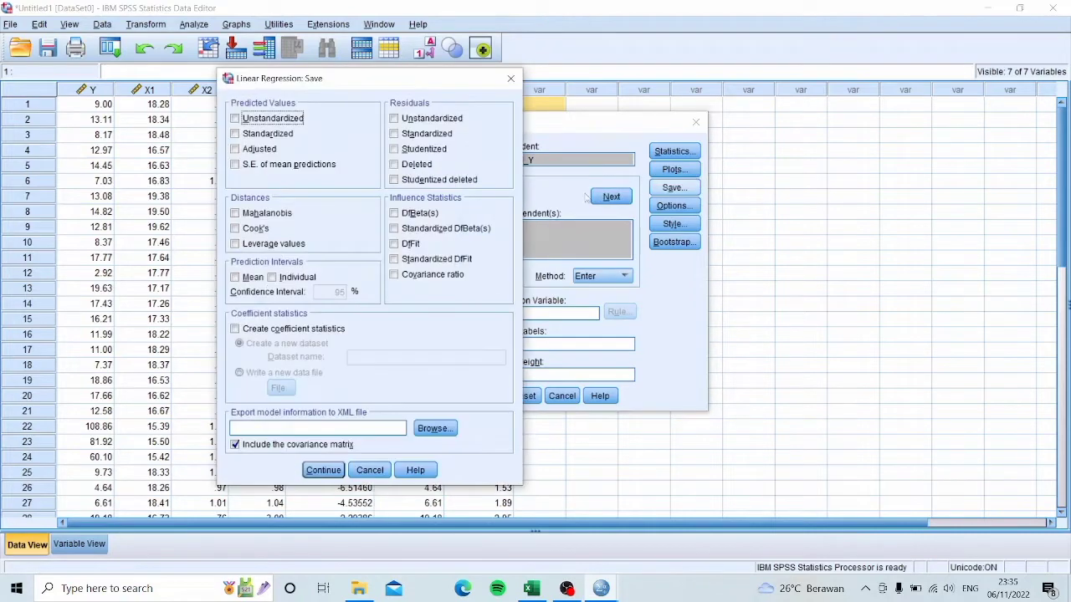
{"action": "left_click", "coordinate": [394, 118]}
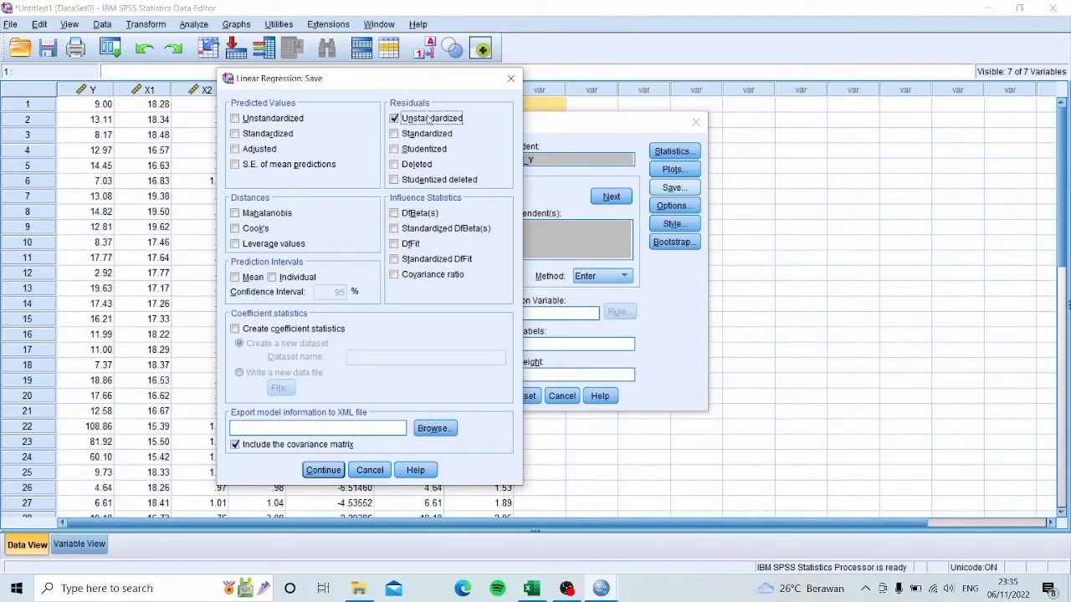
{"action": "left_click", "coordinate": [325, 470]}
{"action": "left_click", "coordinate": [445, 396]}
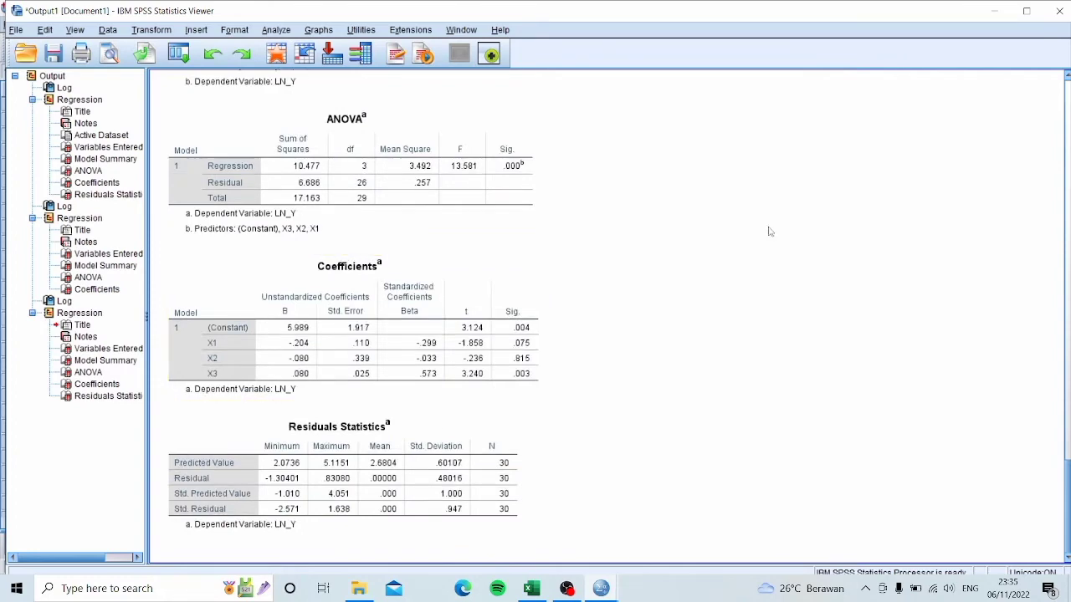
{"action": "left_click", "coordinate": [993, 11]}
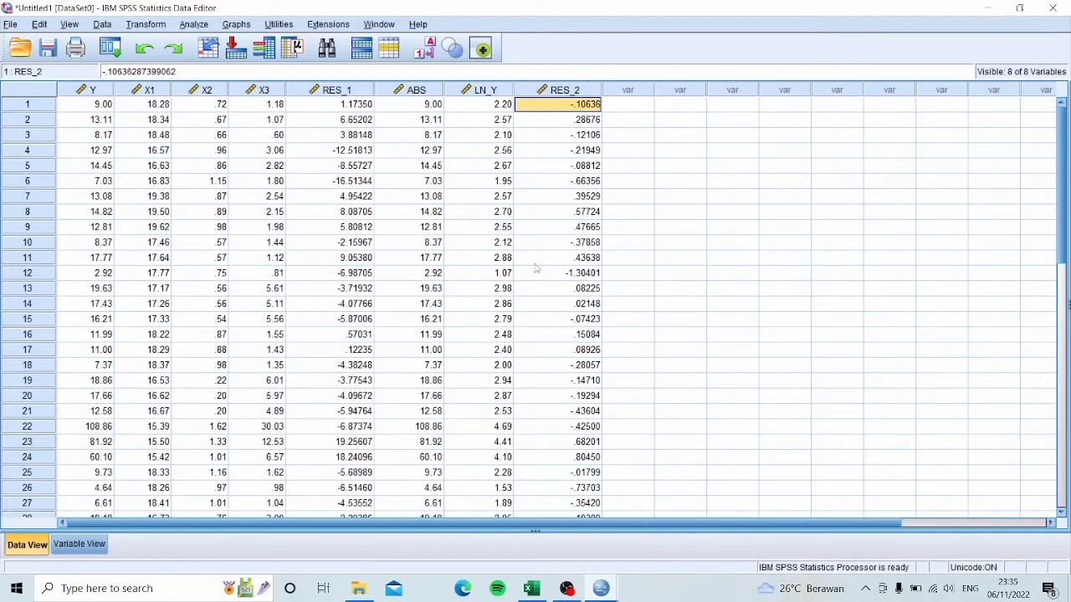
- Reset the Compute Variable settings and name the target variable ABS_RES
{"action": "left_click", "coordinate": [136, 27]}
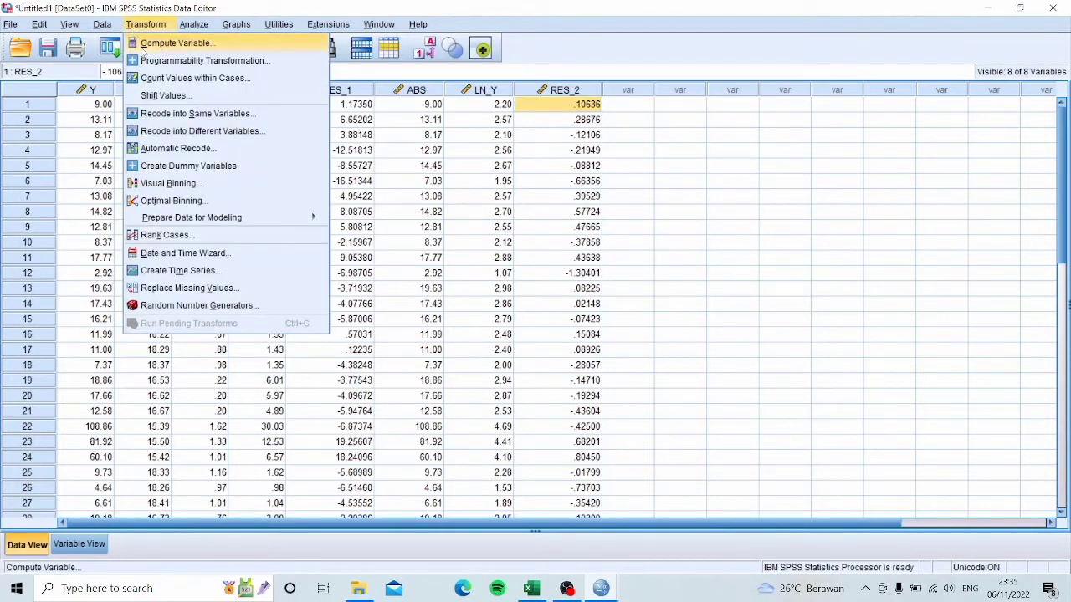
{"action": "left_click", "coordinate": [144, 44]}
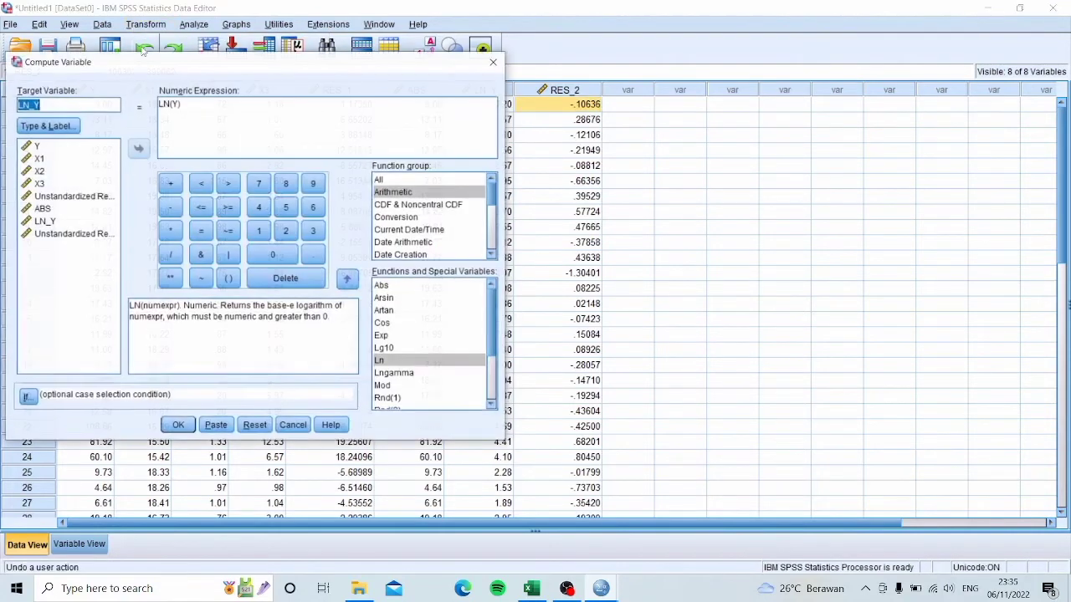
{"action": "left_click", "coordinate": [248, 427]}
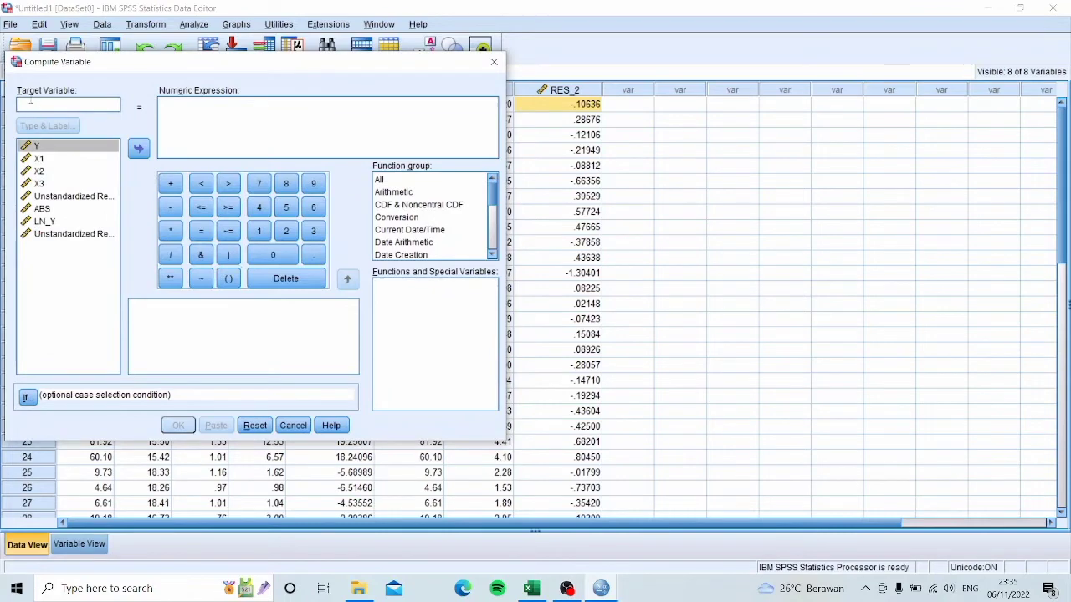
{"action": "type", "text": "ABS_RES"}
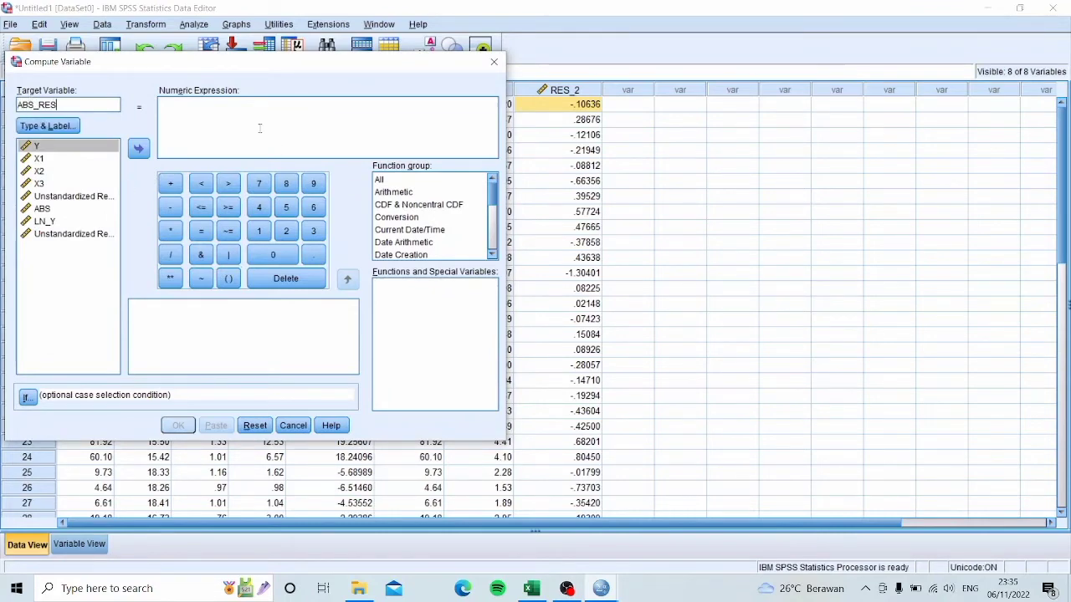
- Compute ABS_RES with the arithmetic function expression ABS(RES_2), review the LN_Y regression output, and return to the data
{"action": "left_click", "coordinate": [381, 193]}
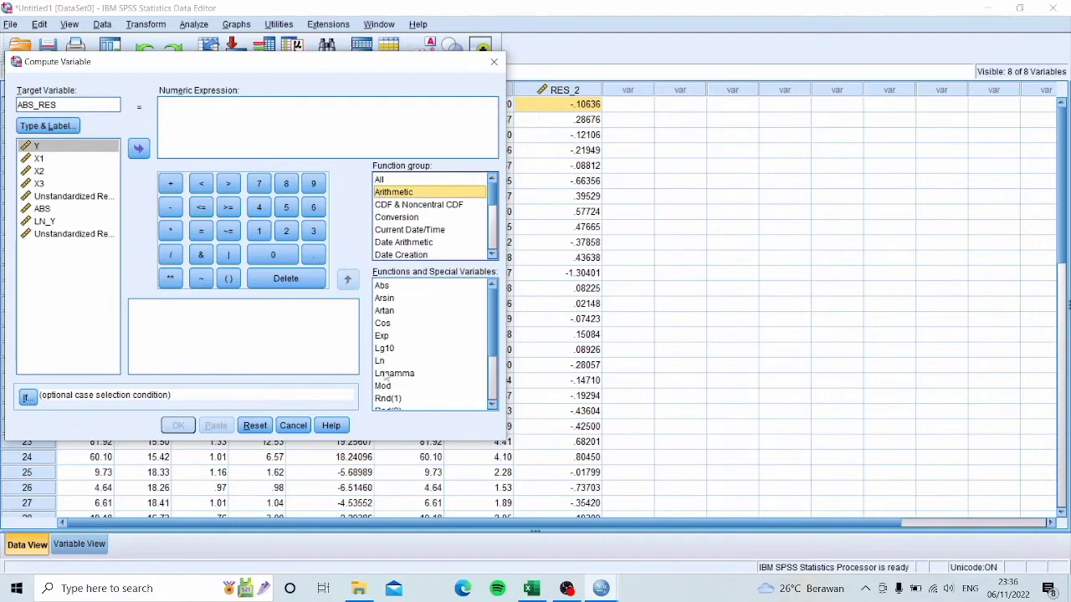
{"action": "left_click", "coordinate": [382, 287]}
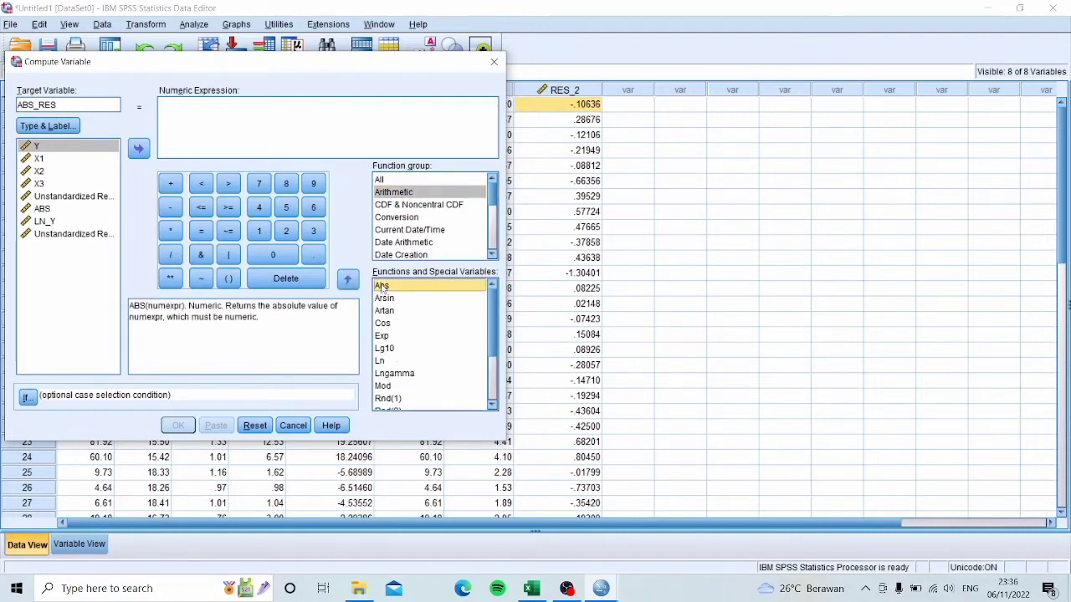
{"action": "double_click", "coordinate": [381, 286]}
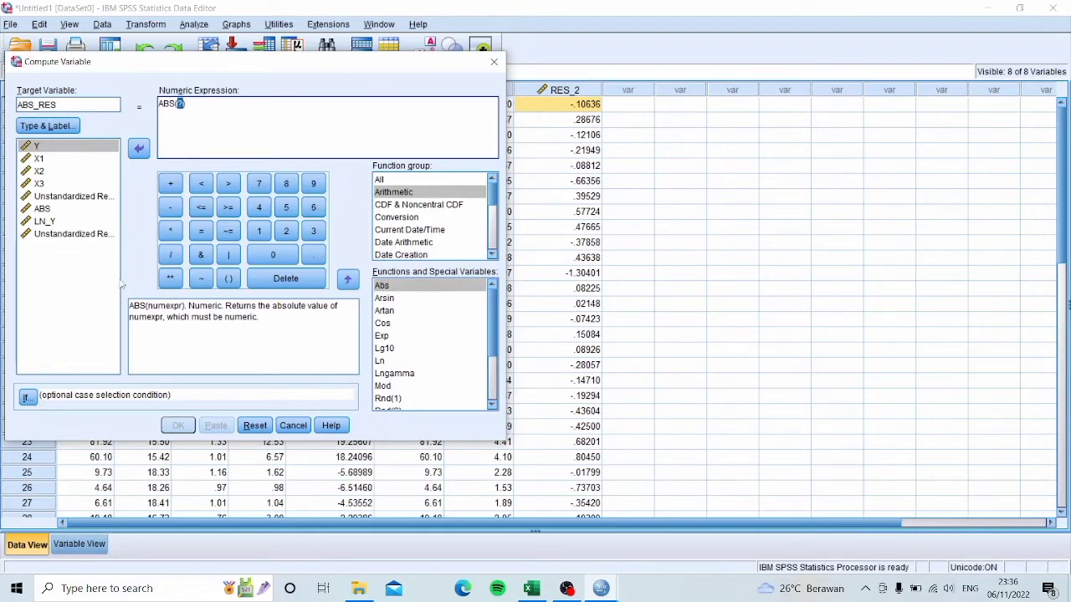
{"action": "left_click", "coordinate": [85, 237]}
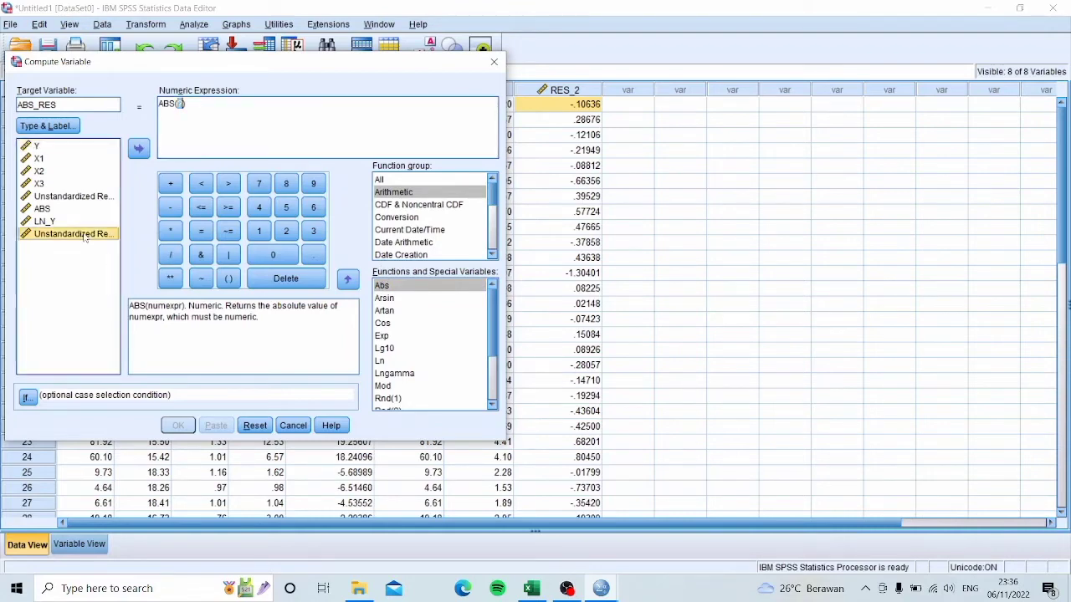
{"action": "double_click", "coordinate": [86, 235]}
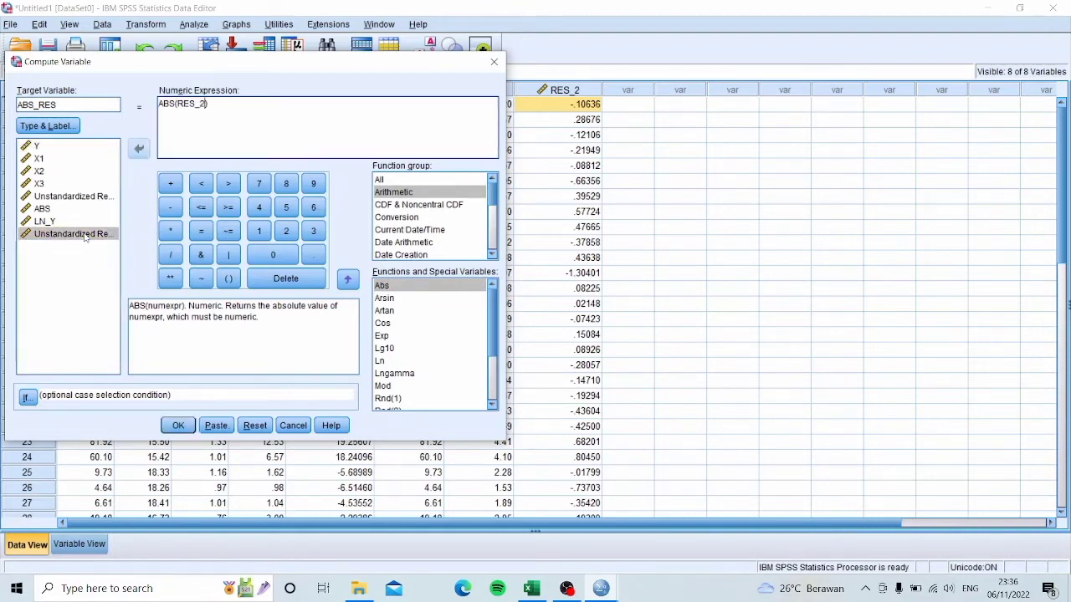
{"action": "left_click", "coordinate": [178, 426]}
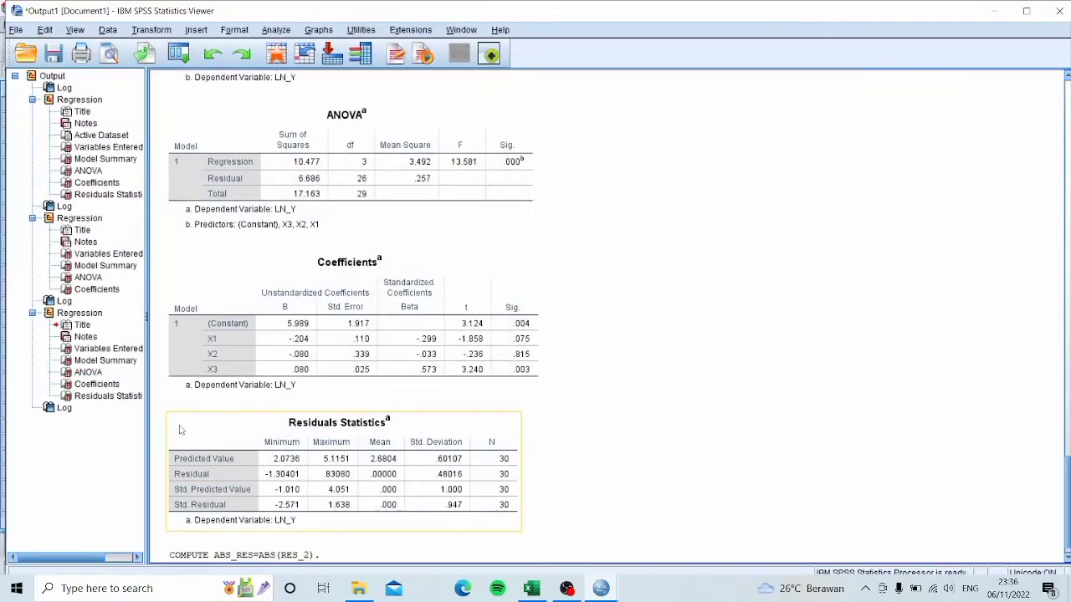
{"action": "left_click", "coordinate": [1066, 441]}
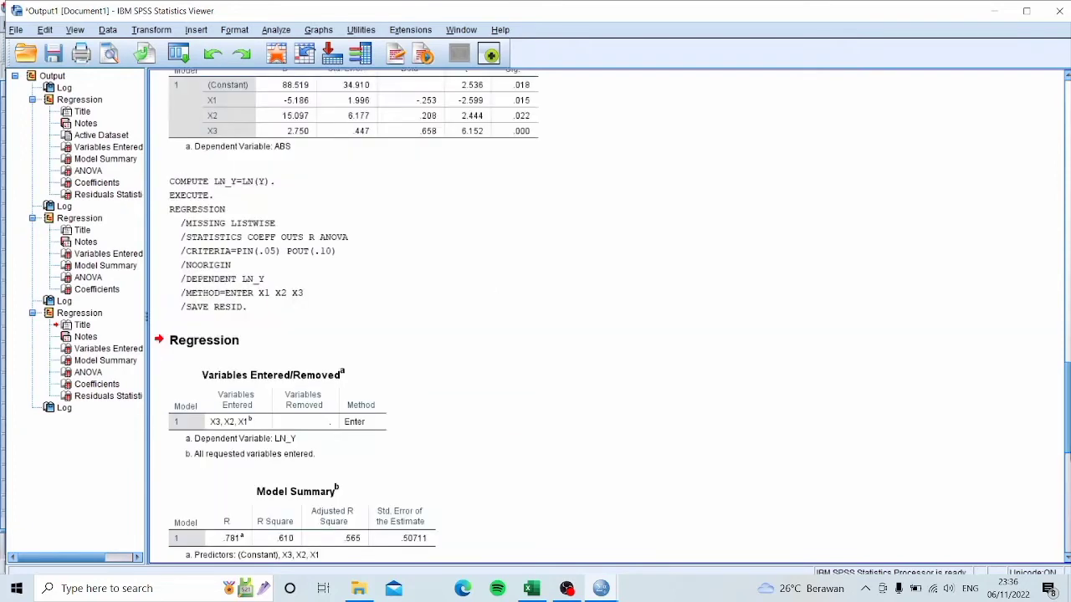
{"action": "scroll", "coordinate": [602, 318], "scroll_direction": "down", "scroll_amount": 10}
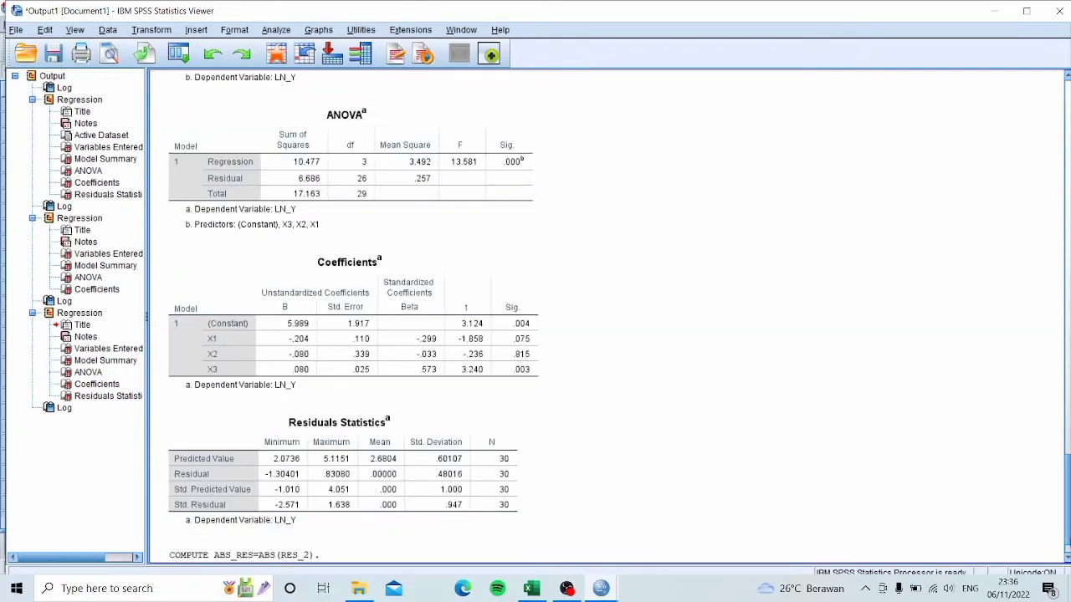
{"action": "left_click", "coordinate": [994, 10]}
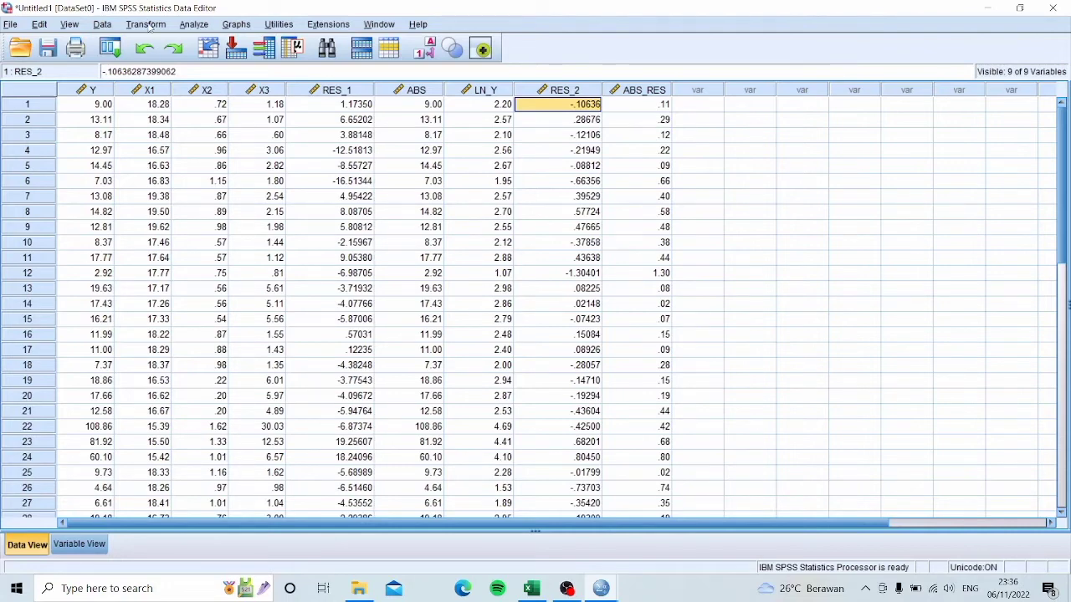
- Reset the Linear Regression settings and assign ABS_RES as the dependent variable
{"action": "left_click", "coordinate": [192, 25]}
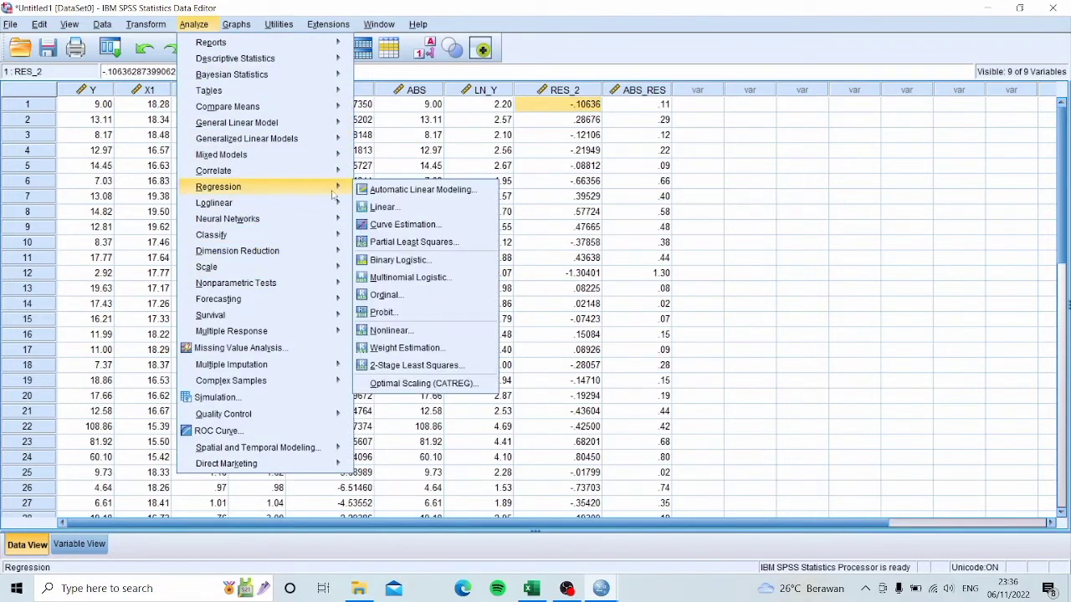
{"action": "mouse_move", "coordinate": [292, 204]}
{"action": "mouse_move", "coordinate": [276, 187]}
{"action": "left_click", "coordinate": [376, 206]}
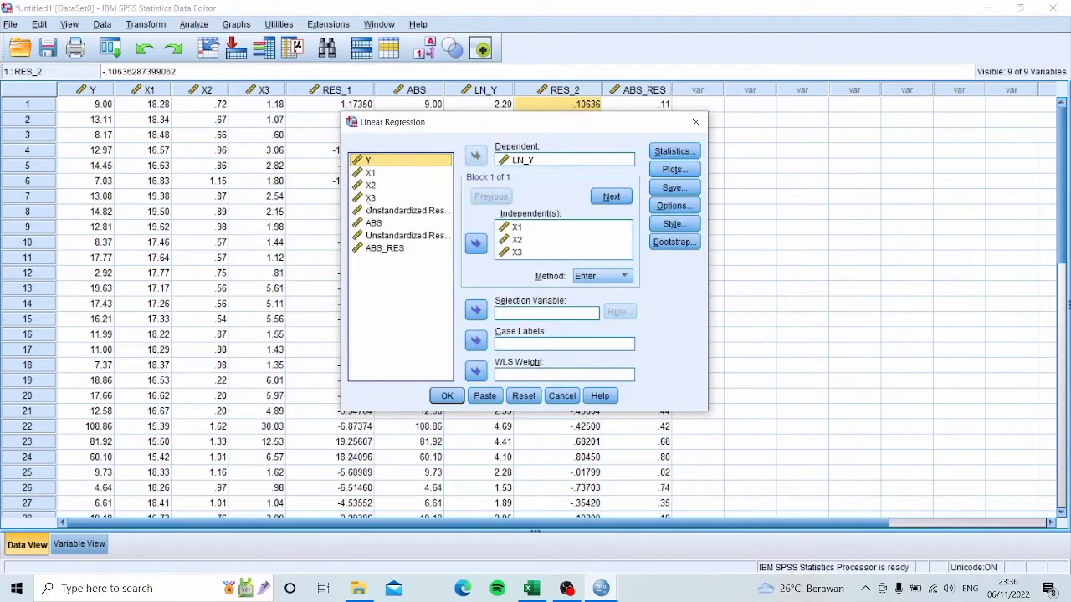
{"action": "left_click", "coordinate": [523, 395]}
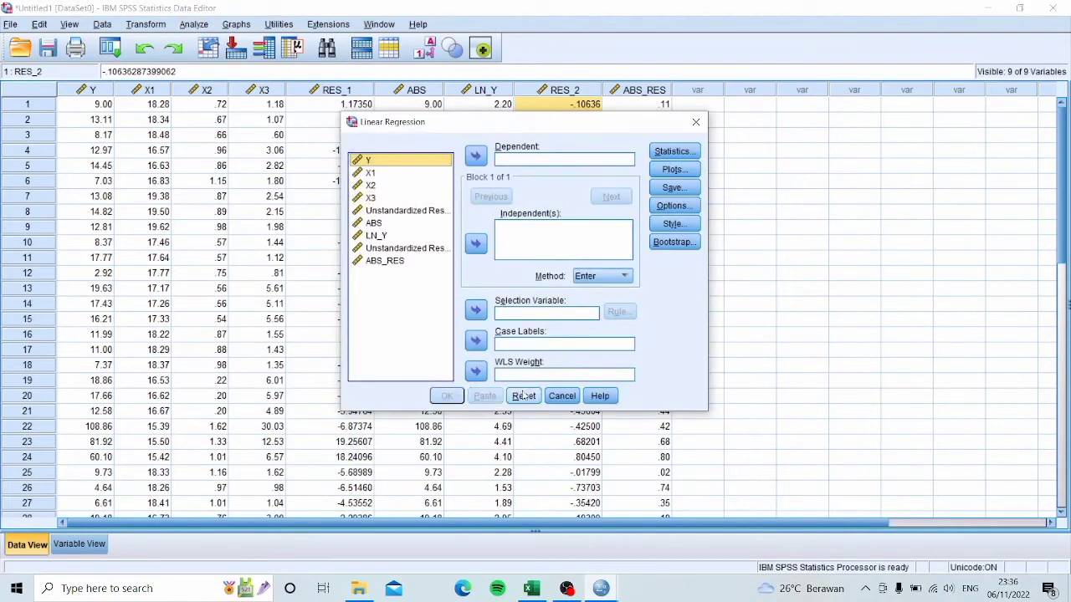
{"action": "left_click", "coordinate": [396, 262]}
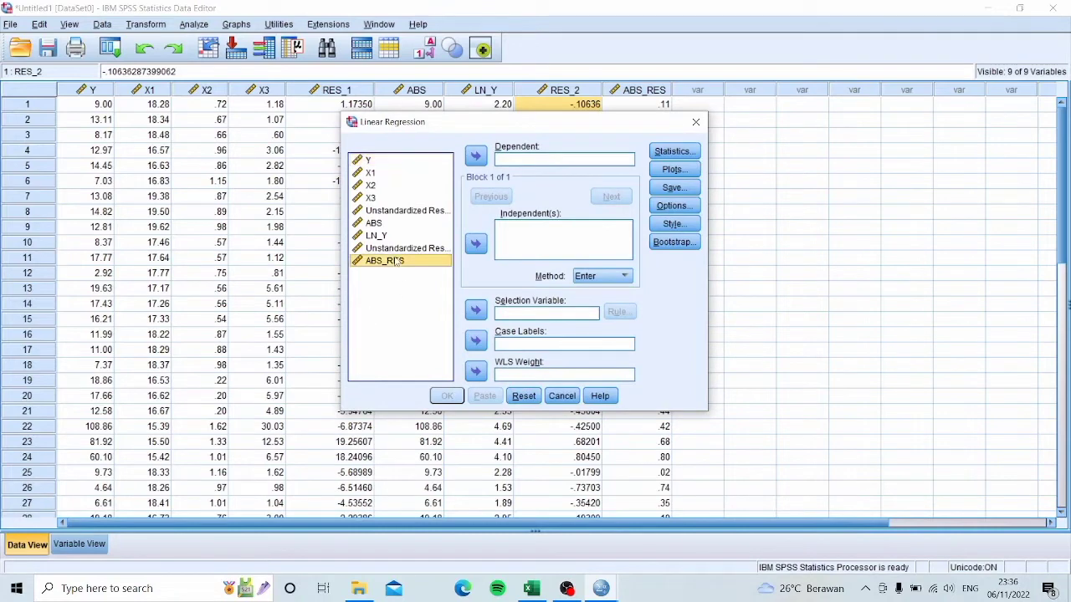
{"action": "left_click", "coordinate": [476, 156]}
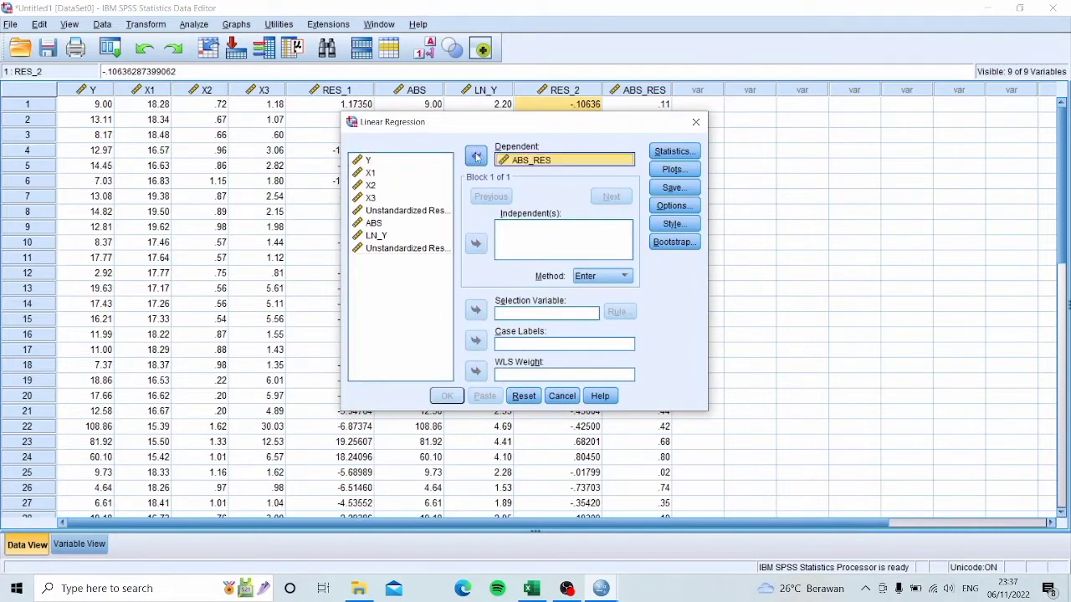
- Assign X1, X2 and X3 as the independent variables of the ABS_RES regression and run it
{"action": "left_click", "coordinate": [375, 176]}
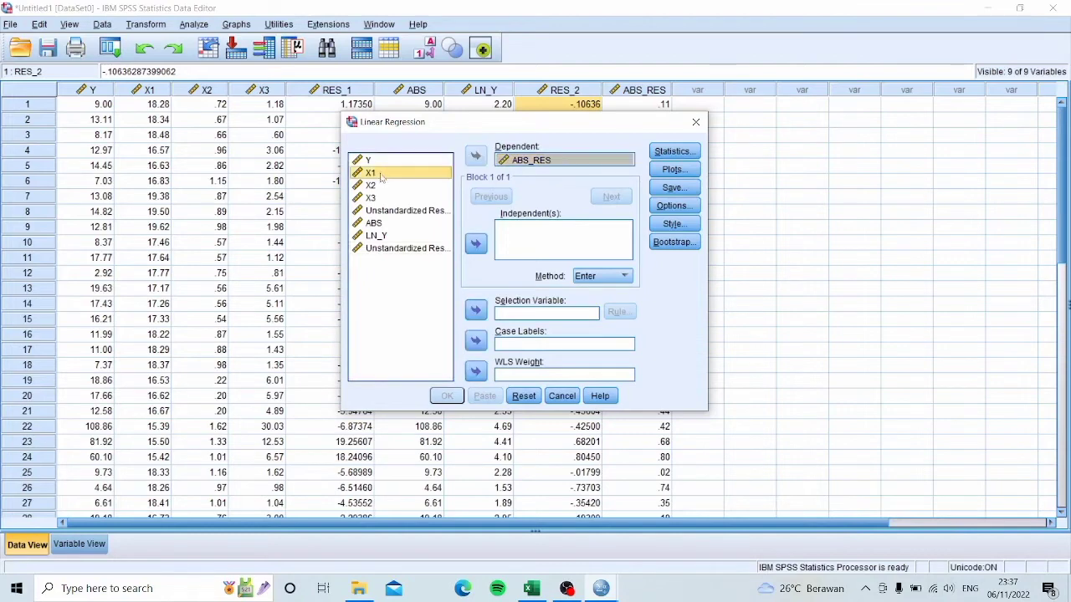
{"action": "left_click", "coordinate": [375, 187], "text": "ctrl"}
{"action": "left_click", "coordinate": [376, 198], "text": "ctrl"}
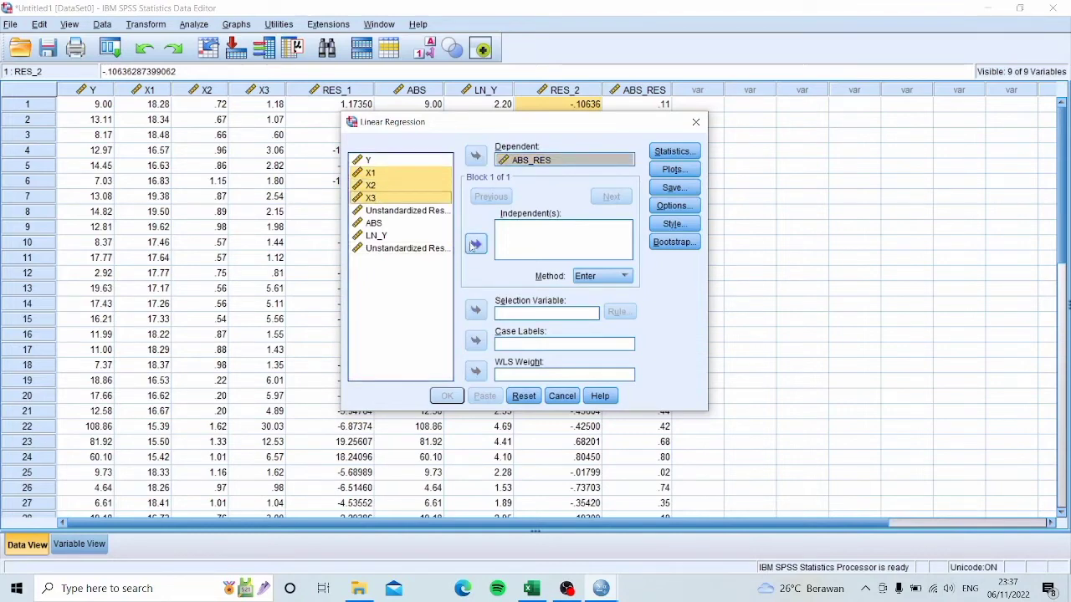
{"action": "left_click", "coordinate": [475, 243]}
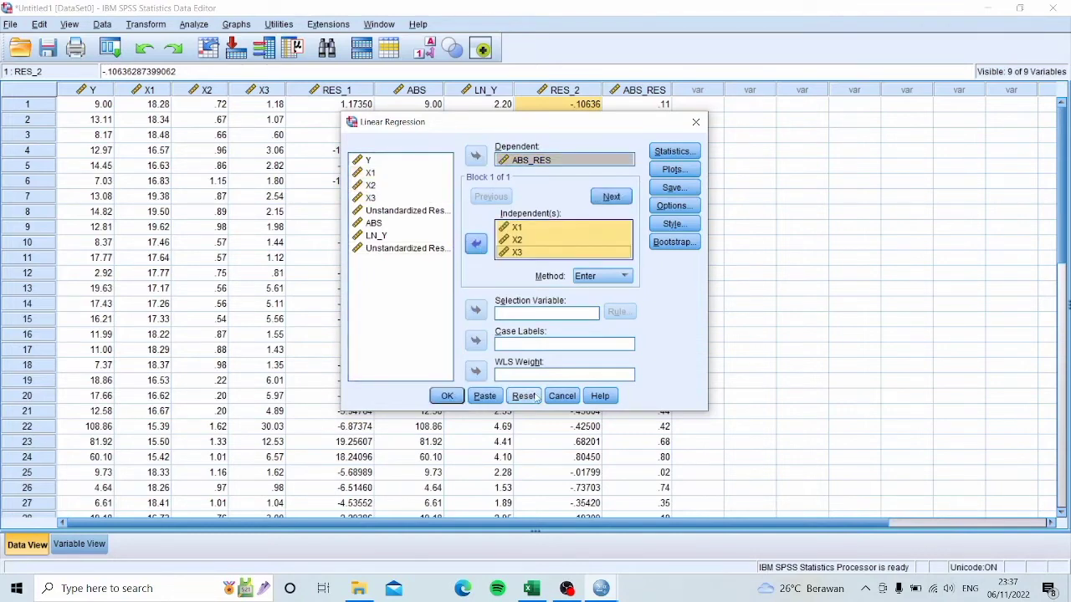
{"action": "left_click", "coordinate": [444, 394]}
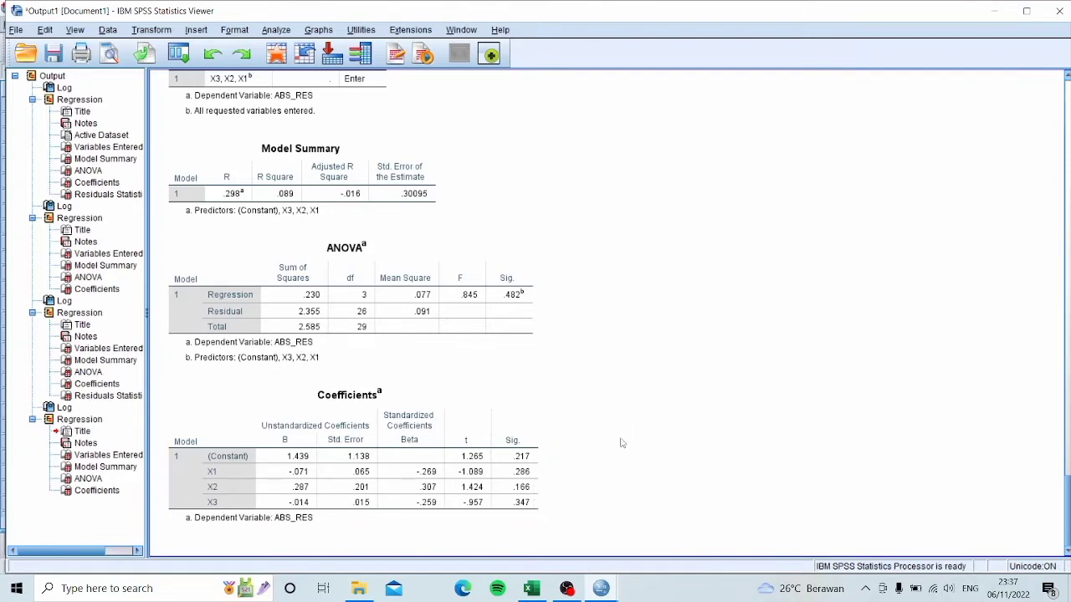
{"action": "mouse_move", "coordinate": [576, 593]}
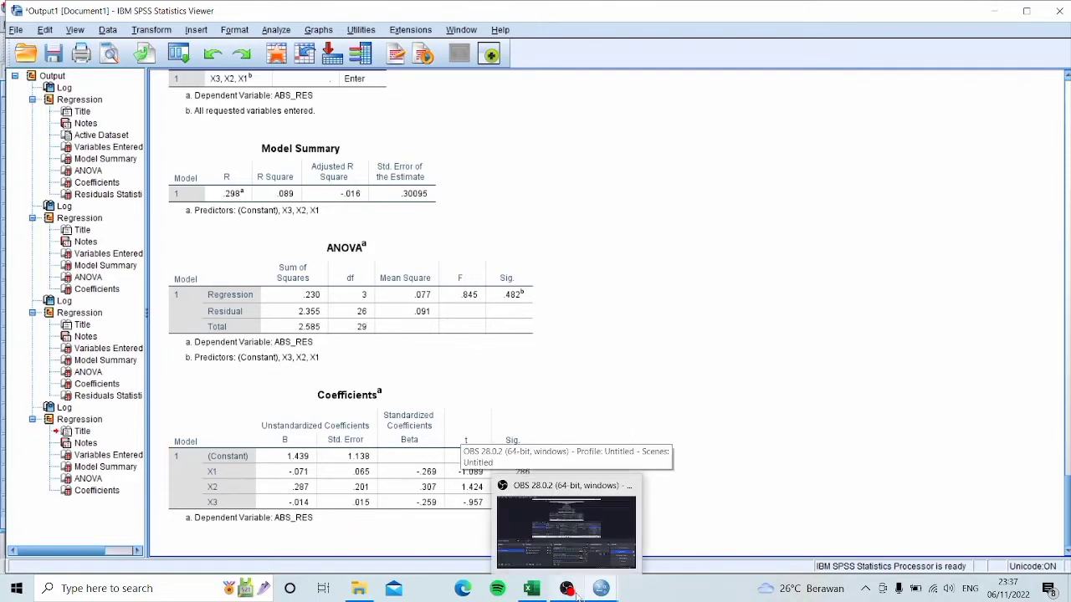
{"action": "left_click", "coordinate": [576, 593]}
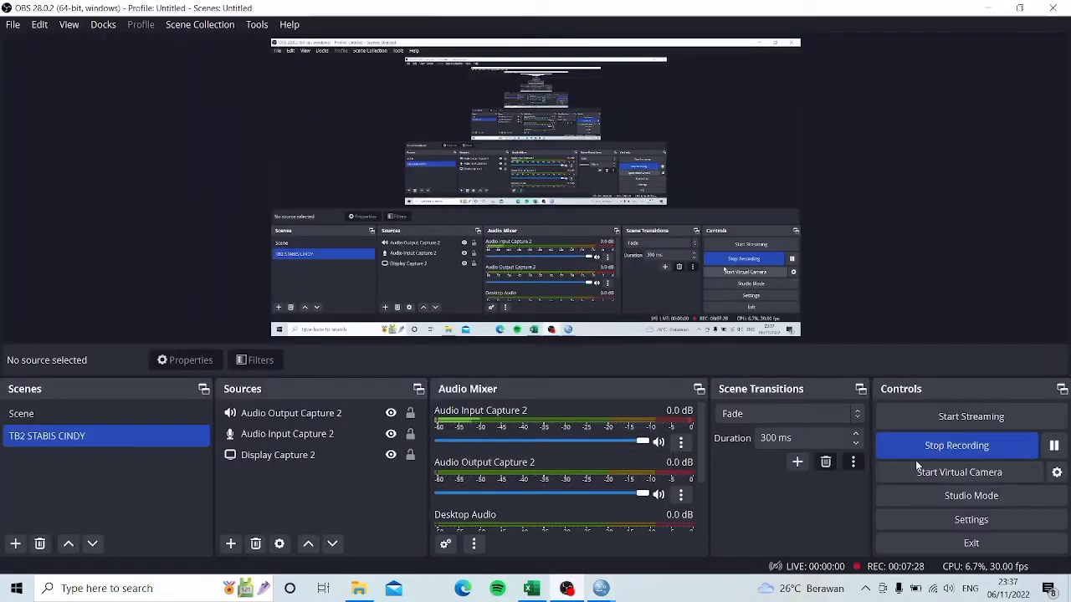
{"action": "left_click", "coordinate": [918, 454]}
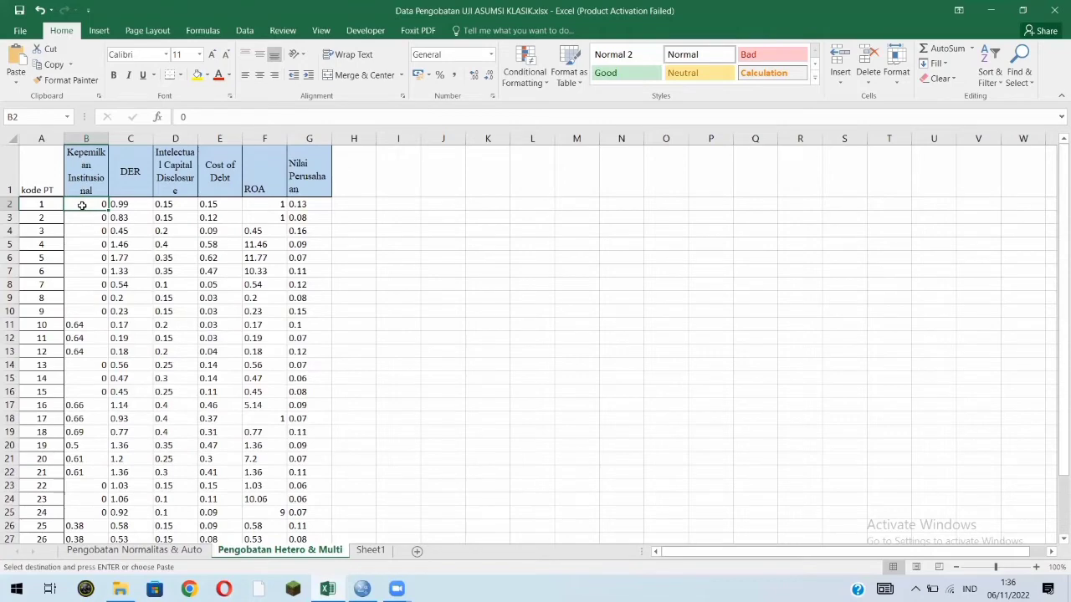
- Copy cells B2:G34 of the Pengobatan Hetero & Multi sheet into the empty SPSS dataset, starting at the first cell
{"action": "left_click_drag", "start_coordinate": [82, 206], "coordinate": [293, 512]}
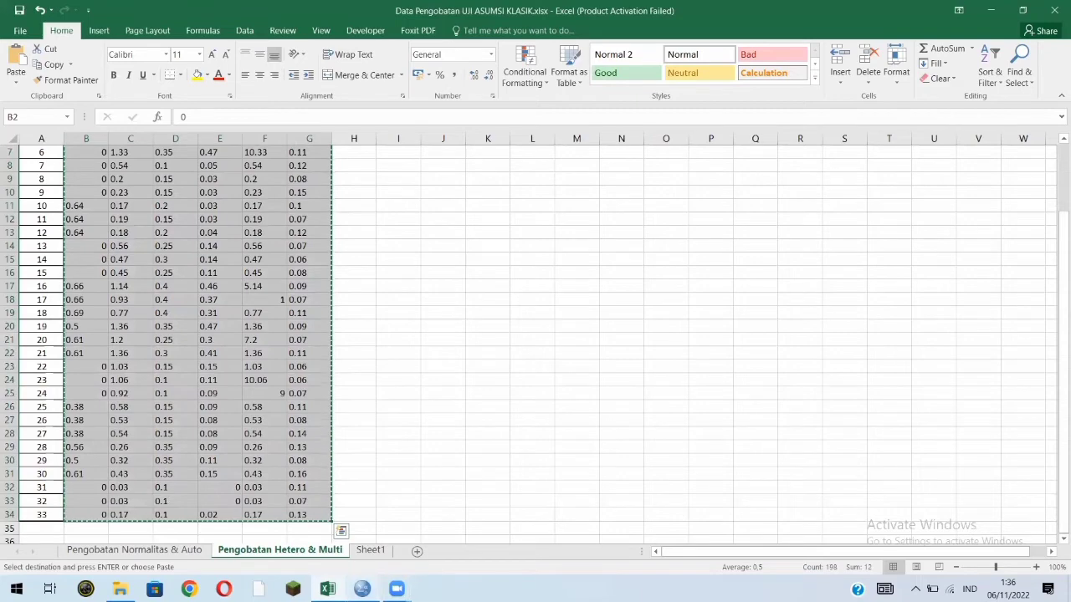
{"action": "left_click", "coordinate": [361, 588]}
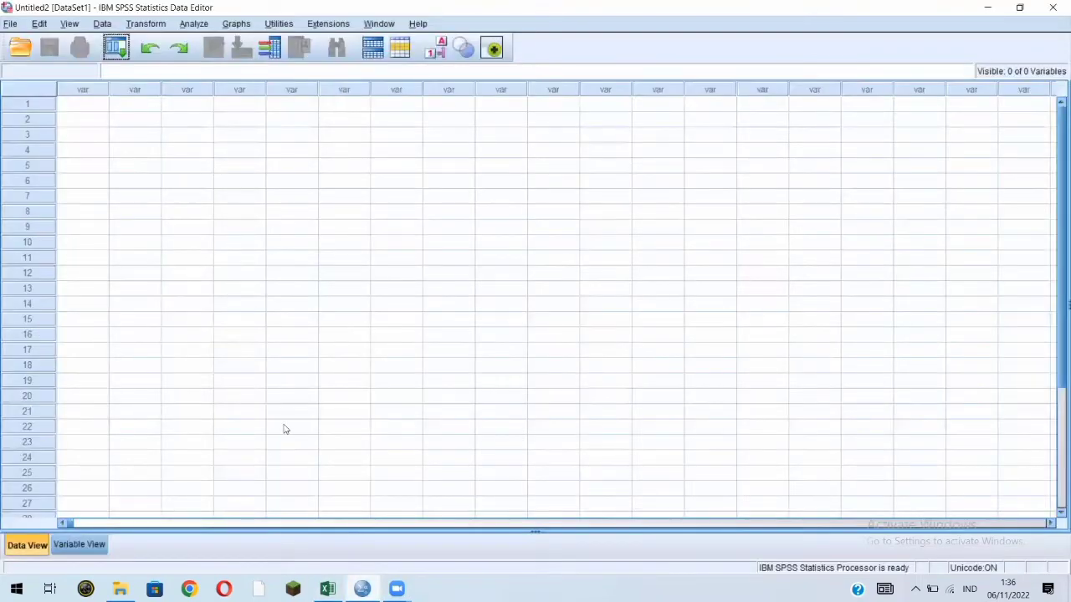
{"action": "left_click", "coordinate": [95, 108]}
{"action": "key", "text": "ctrl+v"}
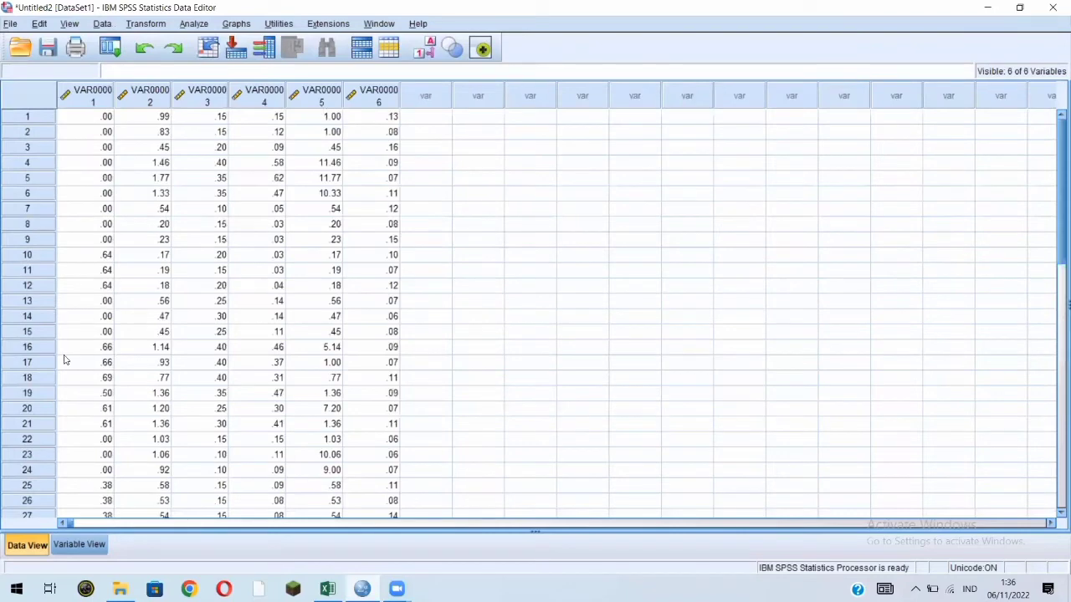
- Rename the six variables in order as x1, x2, x3, x4, x5 and y, and return to the data
{"action": "left_click", "coordinate": [92, 545]}
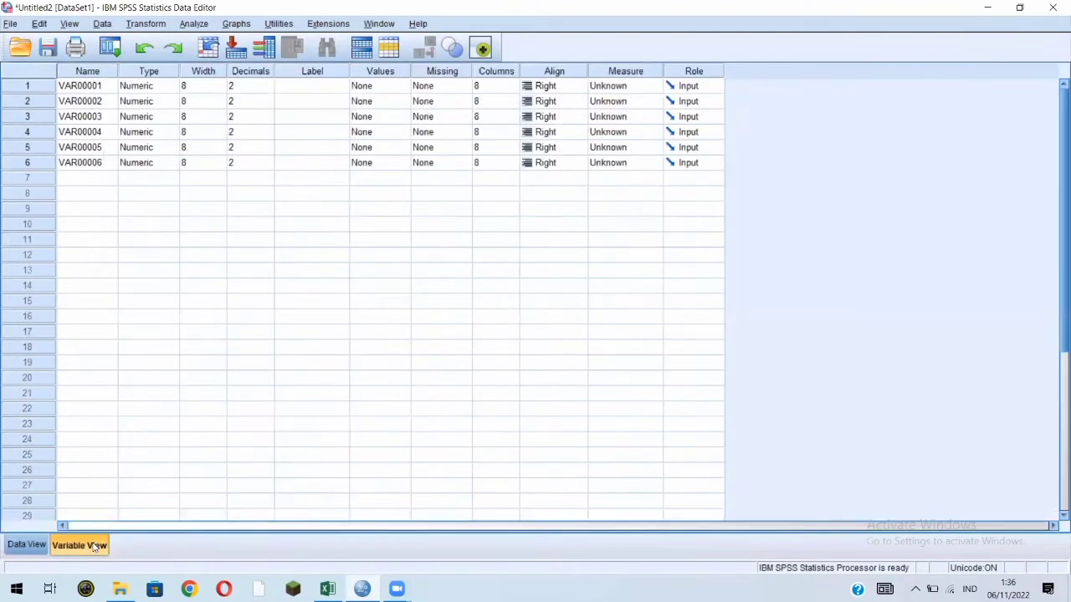
{"action": "left_click", "coordinate": [100, 88]}
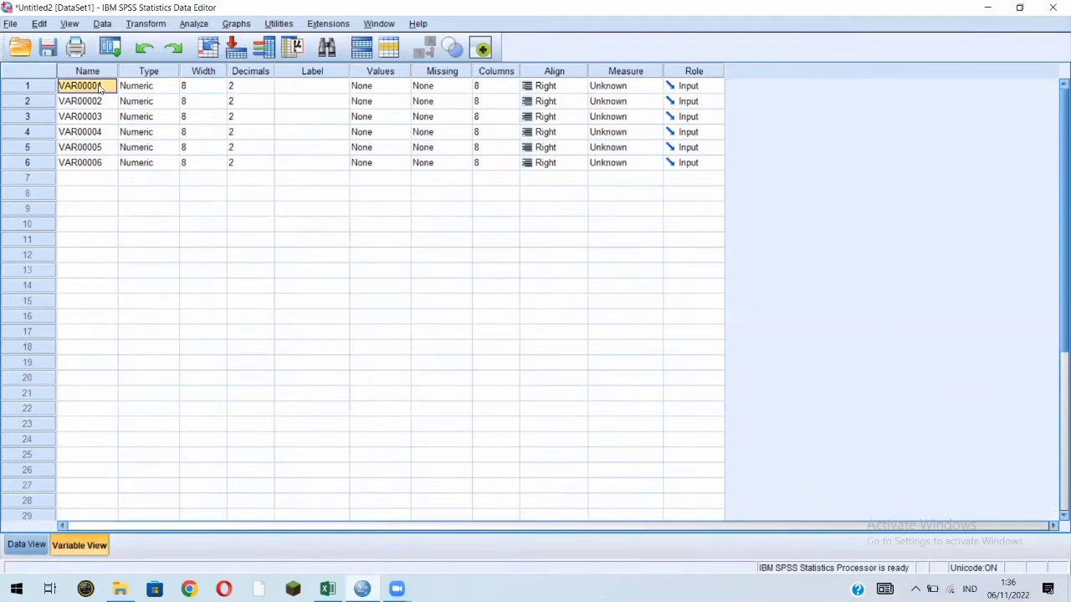
{"action": "type", "text": "x1"}
{"action": "key", "text": "Return"}
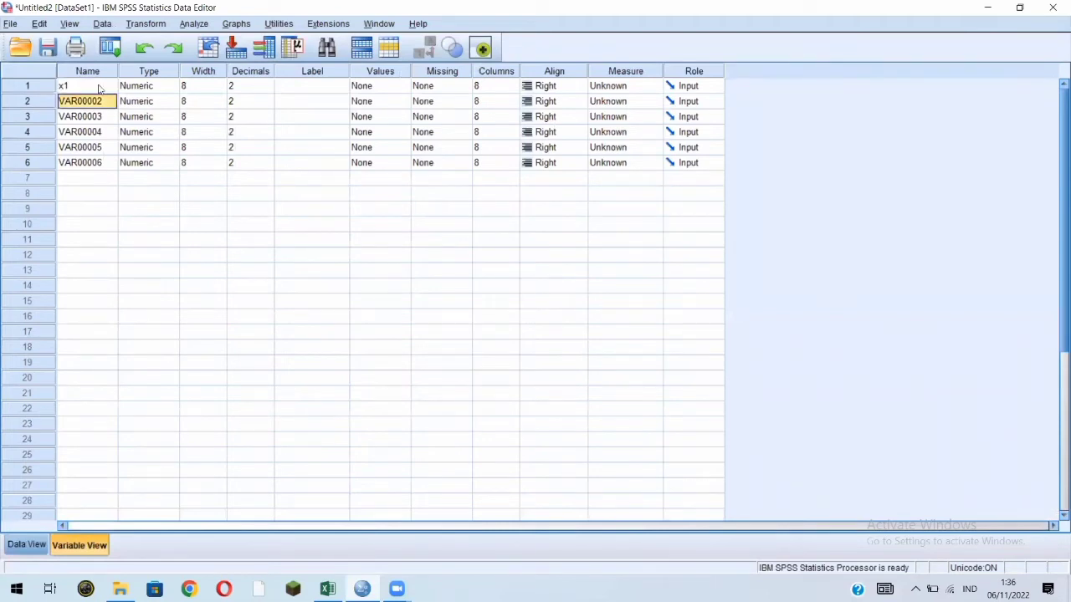
{"action": "type", "text": "x2"}
{"action": "key", "text": "Return"}
{"action": "type", "text": "x3"}
{"action": "key", "text": "Return"}
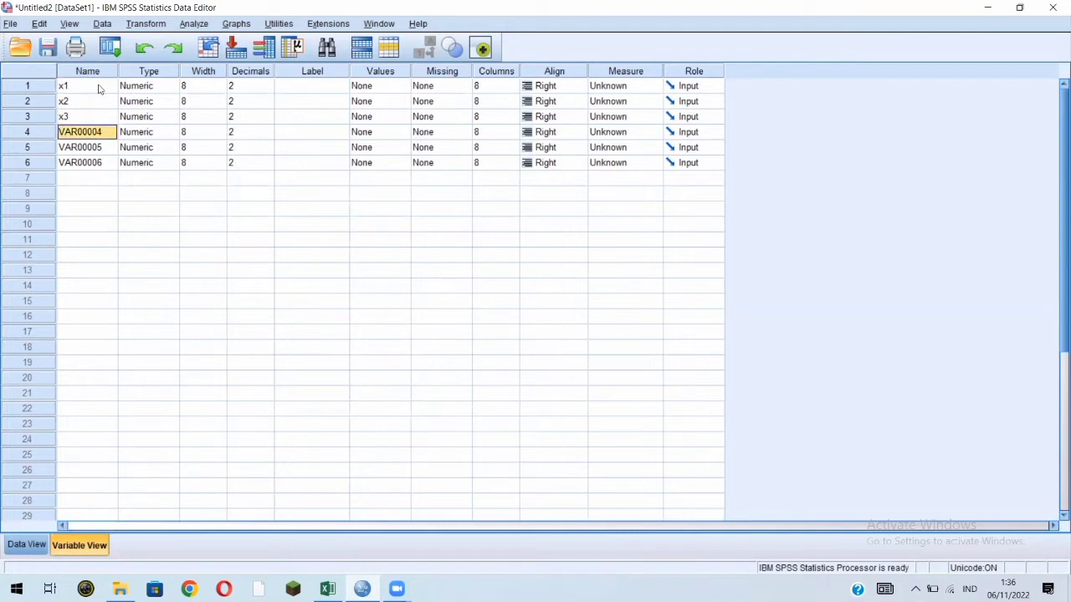
{"action": "type", "text": "x4"}
{"action": "key", "text": "Return"}
{"action": "type", "text": "x5"}
{"action": "key", "text": "Return"}
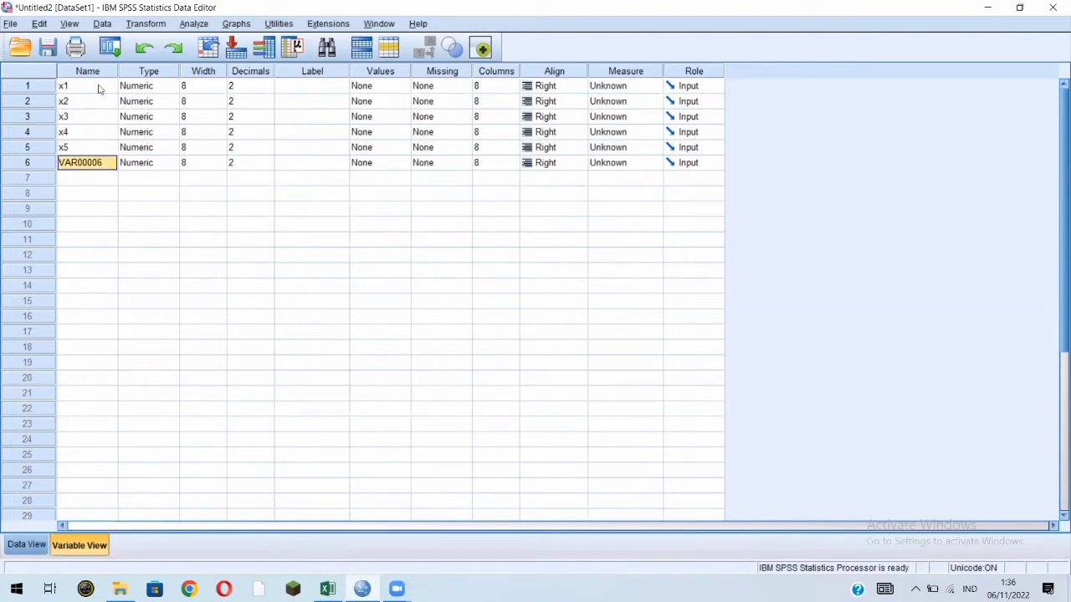
{"action": "type", "text": "y"}
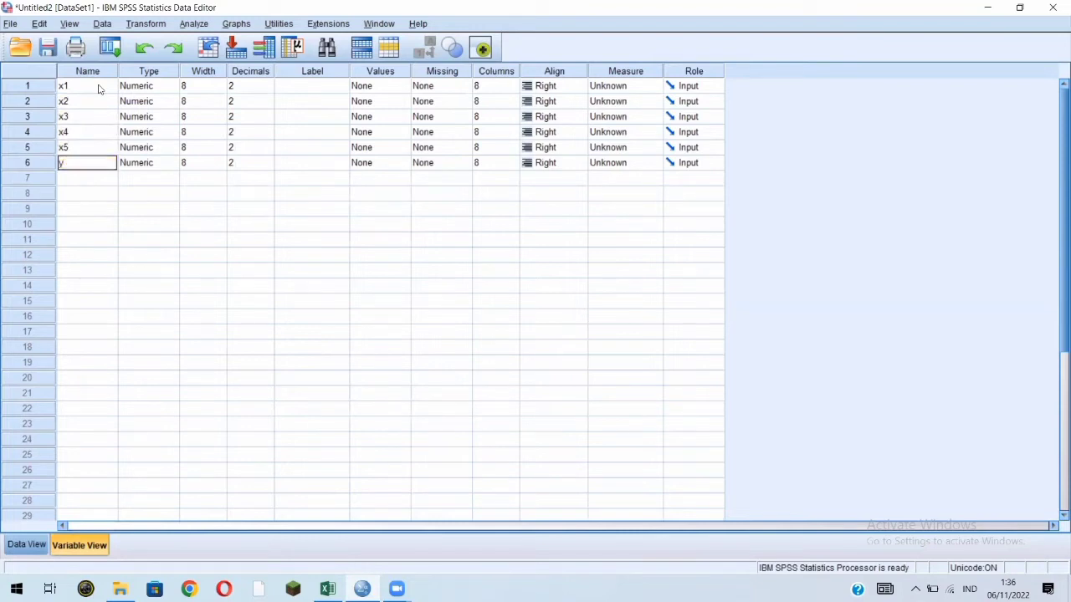
{"action": "left_click", "coordinate": [18, 548]}
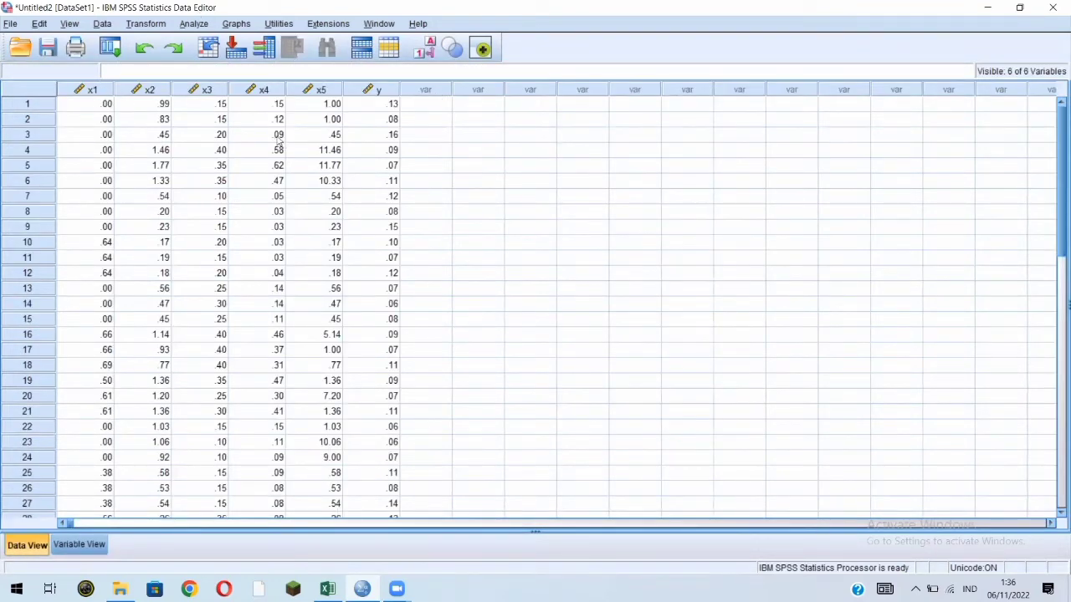
- Set up a linear regression with y as the dependent variable and x1 through x5 as the independent variables
{"action": "left_click", "coordinate": [194, 23]}
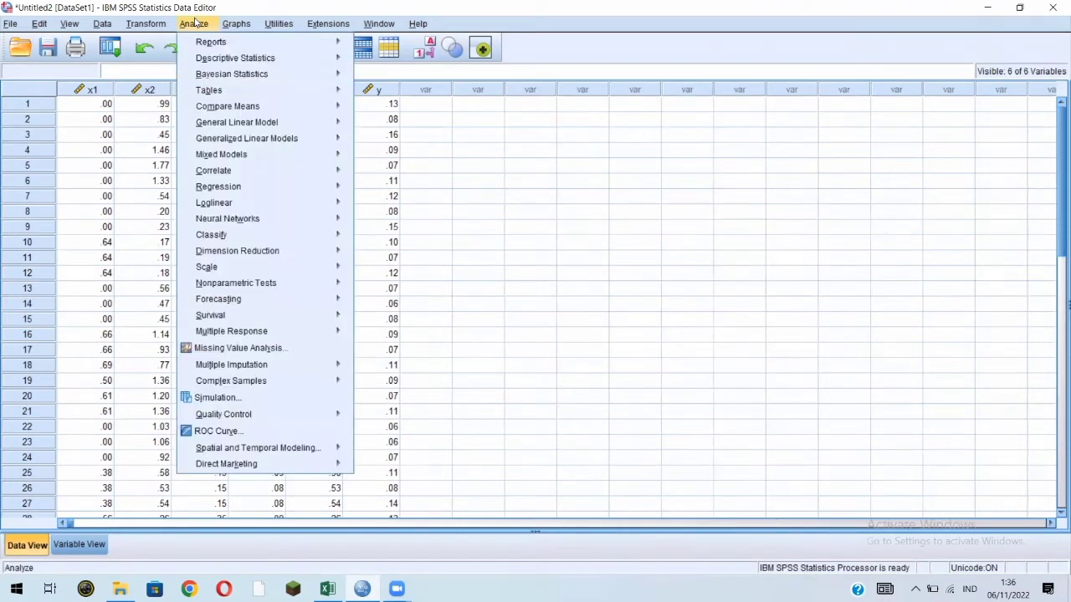
{"action": "mouse_move", "coordinate": [243, 188]}
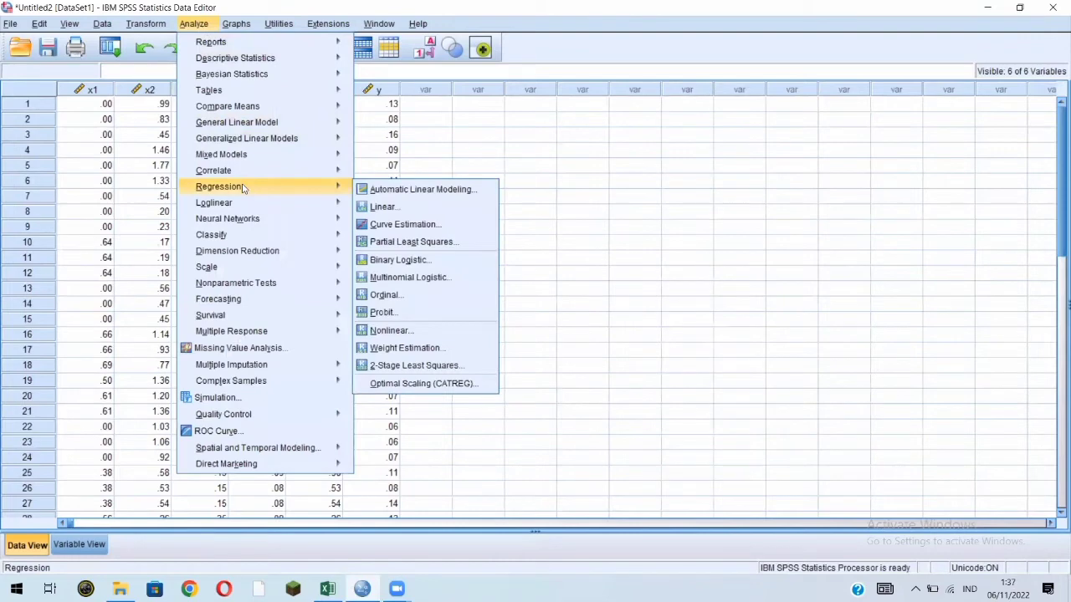
{"action": "left_click", "coordinate": [372, 208]}
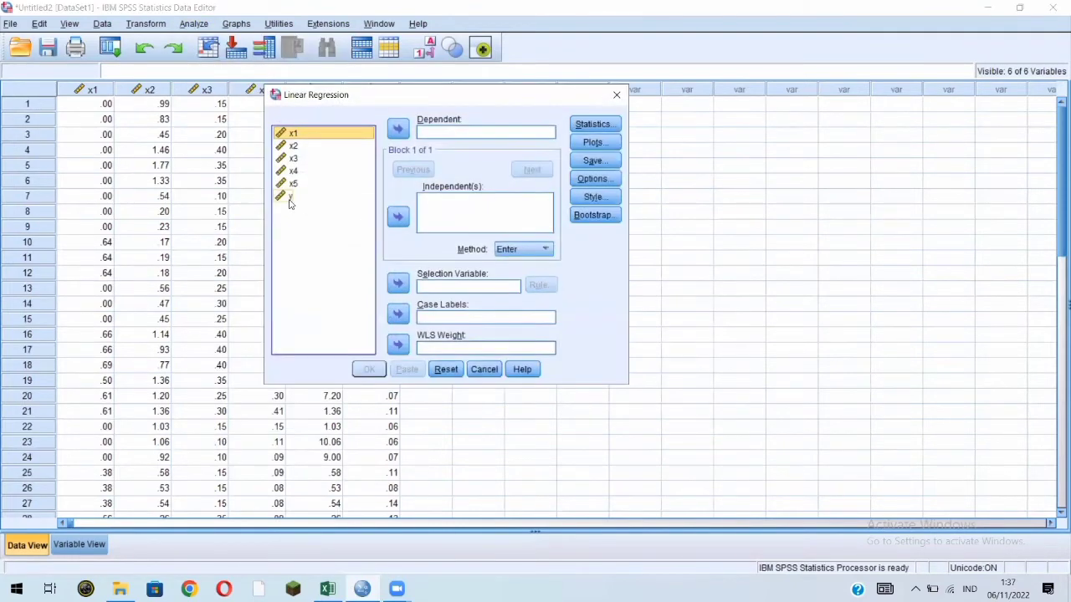
{"action": "left_click", "coordinate": [290, 198]}
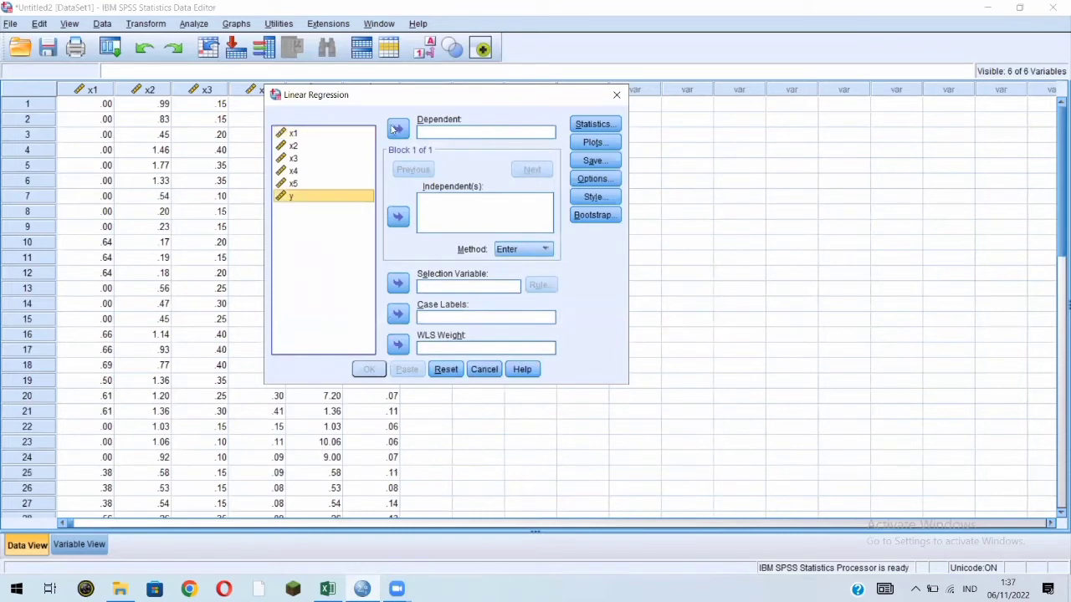
{"action": "left_click", "coordinate": [397, 127]}
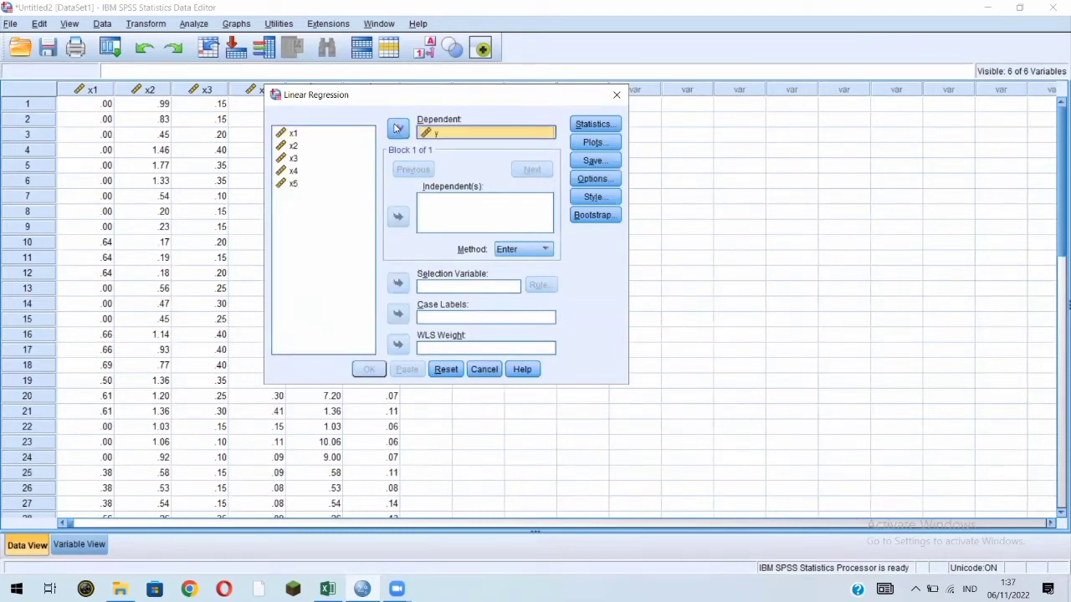
{"action": "left_click", "coordinate": [291, 132]}
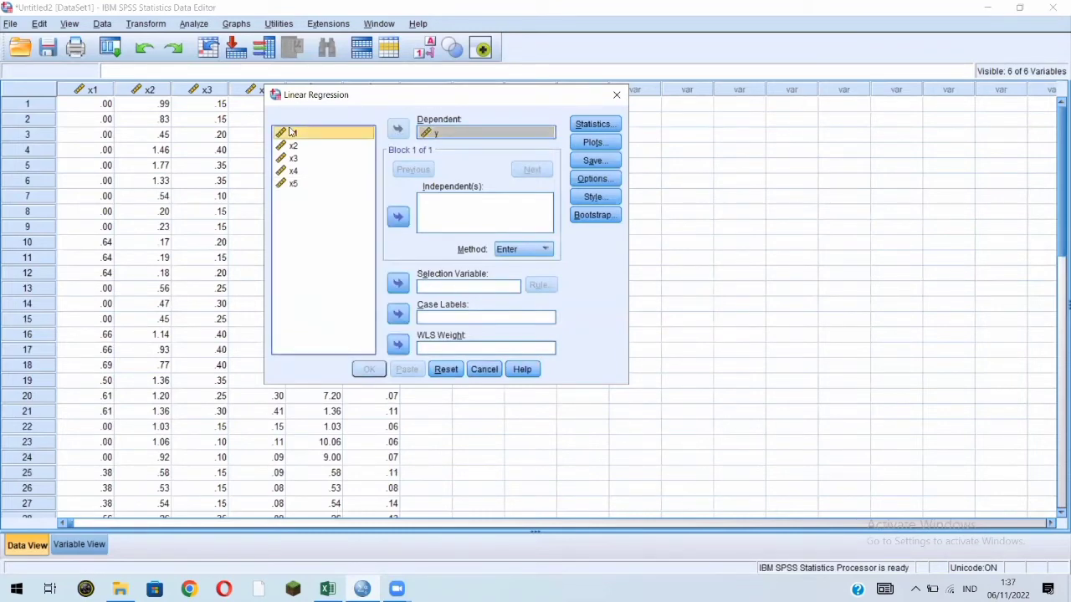
{"action": "key", "text": "ctrl+a"}
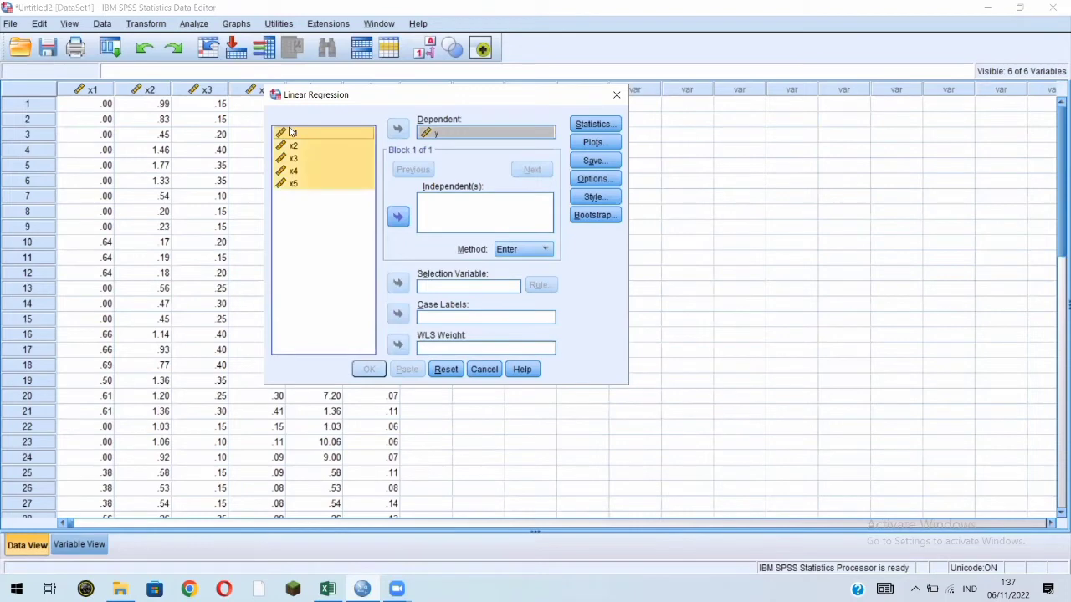
{"action": "left_click", "coordinate": [398, 218]}
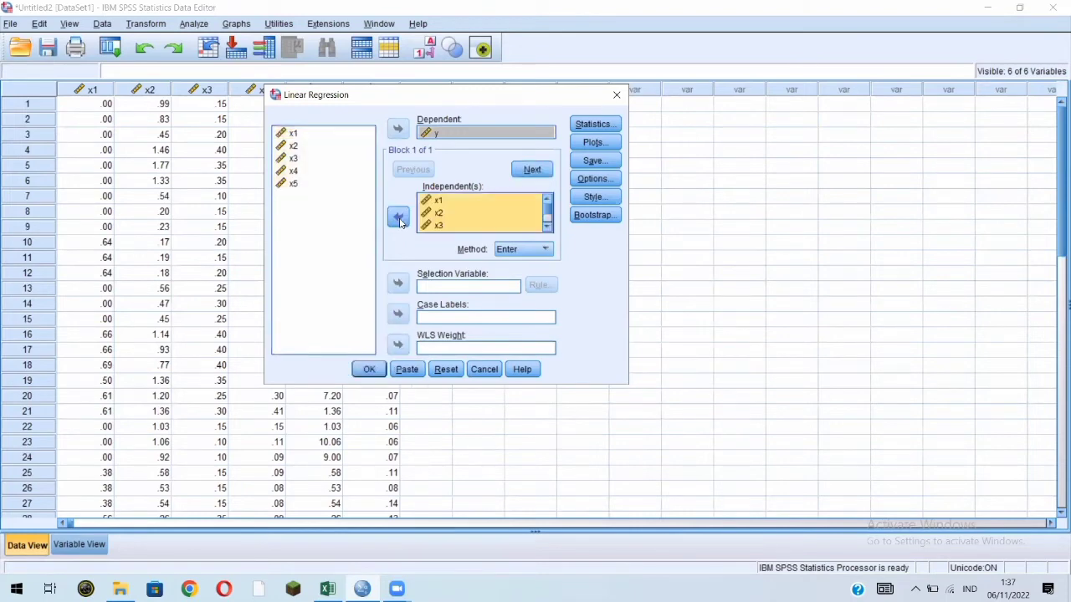
- Add the covariance matrix and collinearity diagnostics to the regression of y, run it, and review the coefficients' collinearity statistics
{"action": "left_click", "coordinate": [577, 126]}
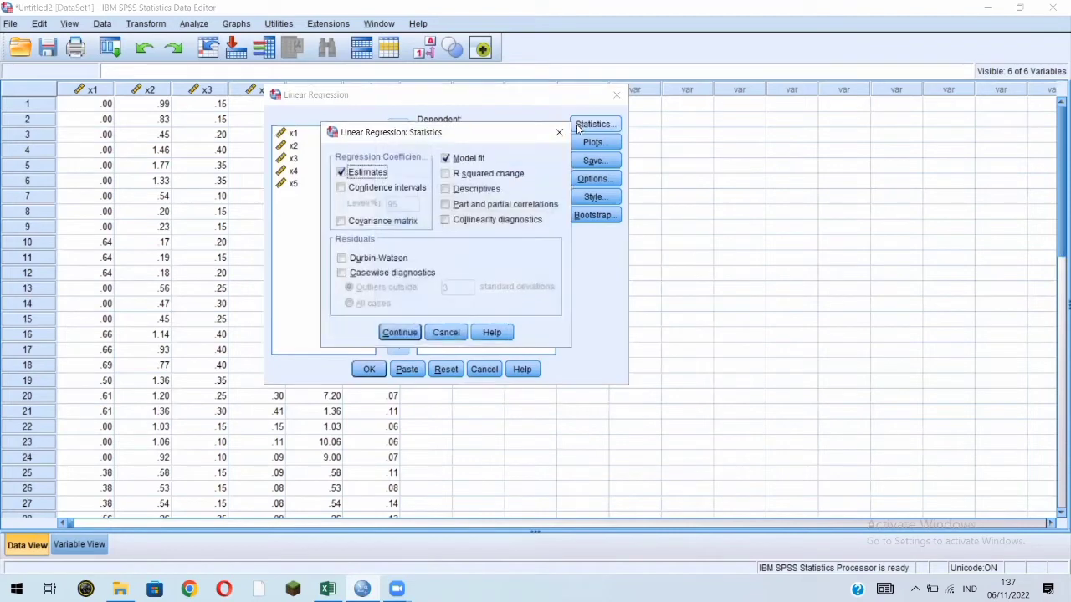
{"action": "left_click", "coordinate": [340, 222]}
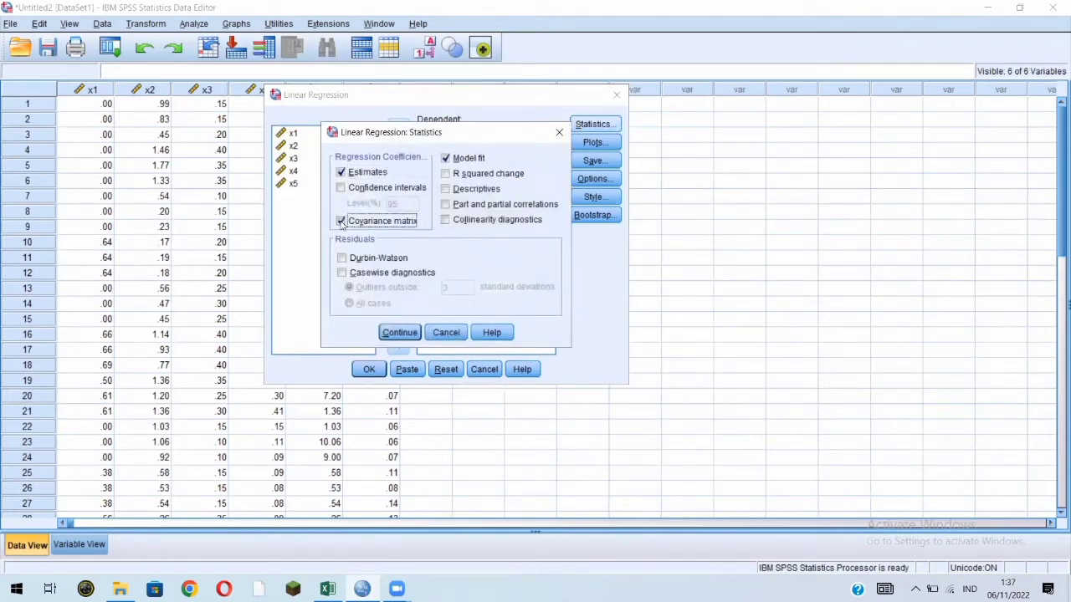
{"action": "left_click", "coordinate": [446, 220]}
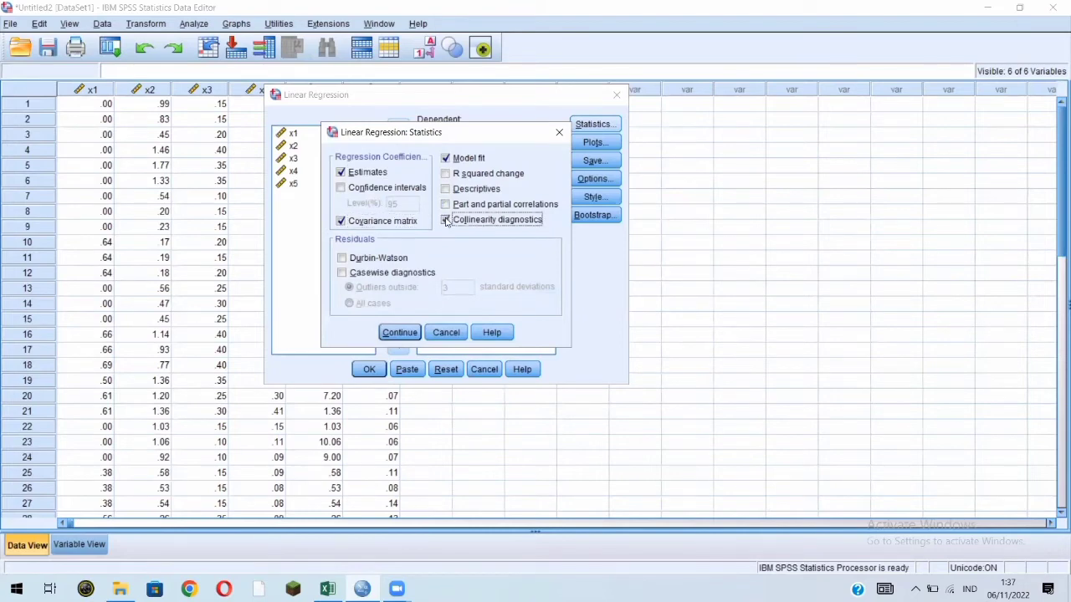
{"action": "left_click", "coordinate": [400, 333]}
{"action": "left_click", "coordinate": [373, 373]}
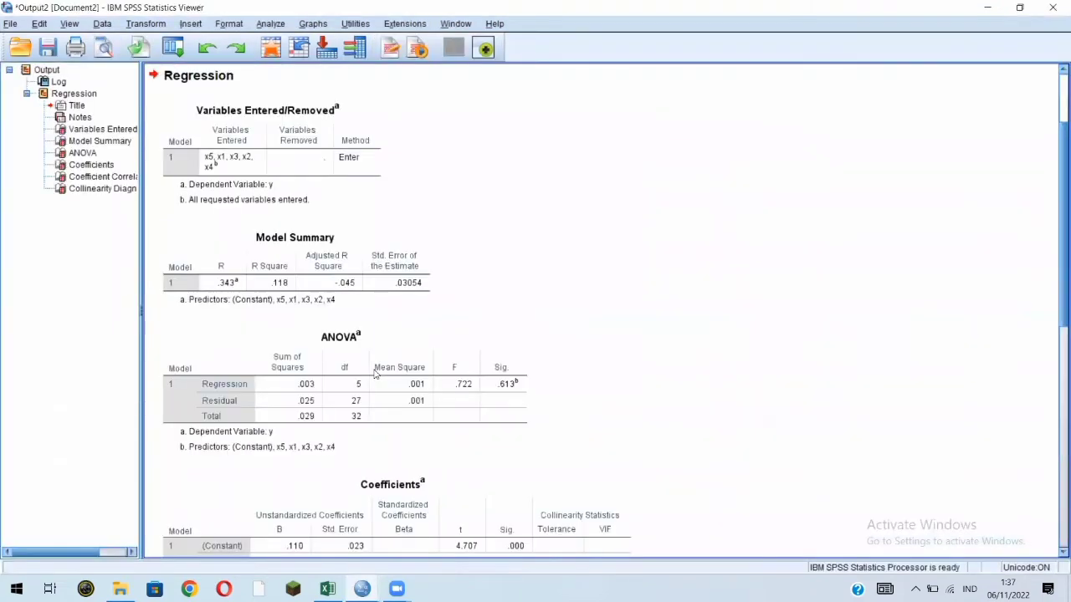
{"action": "scroll", "coordinate": [374, 373], "scroll_direction": "down", "scroll_amount": 5}
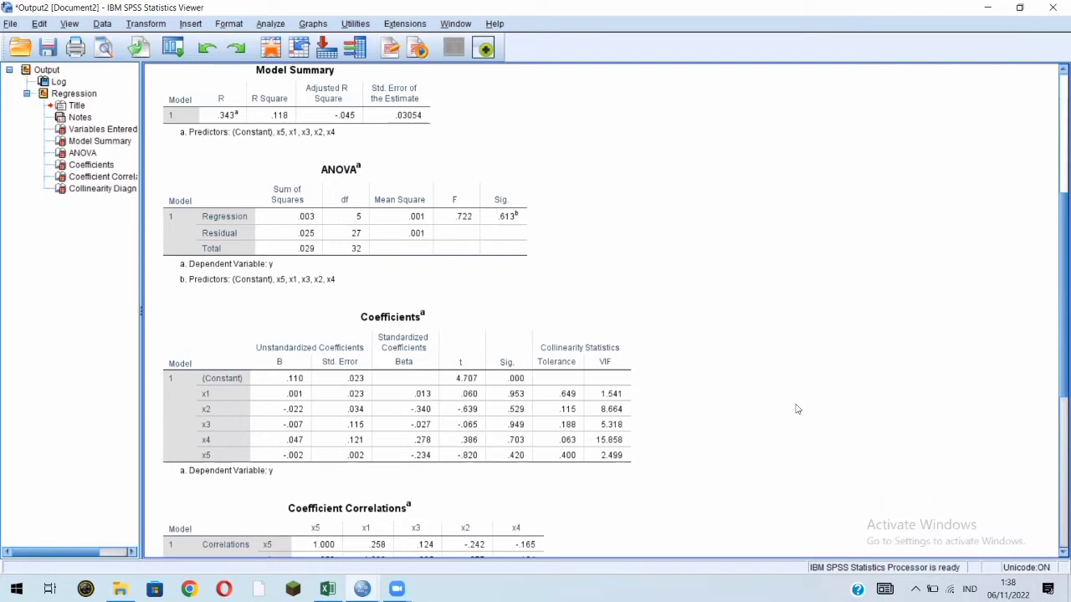
- Return to the dataset and remove x4 from the independent variables of the linear regression of y
{"action": "left_click", "coordinate": [423, 379]}
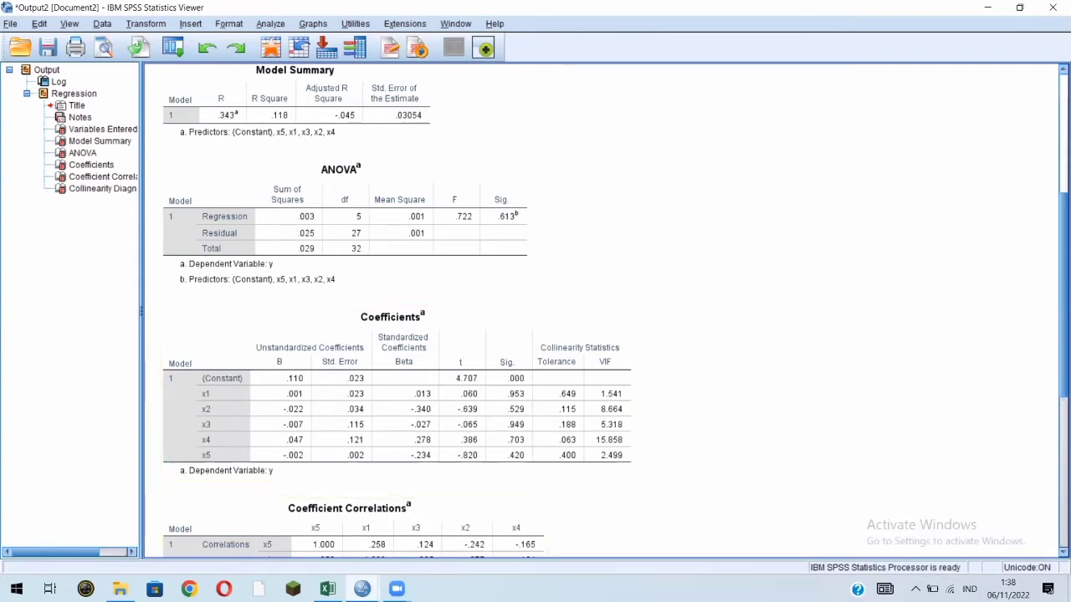
{"action": "mouse_move", "coordinate": [363, 588]}
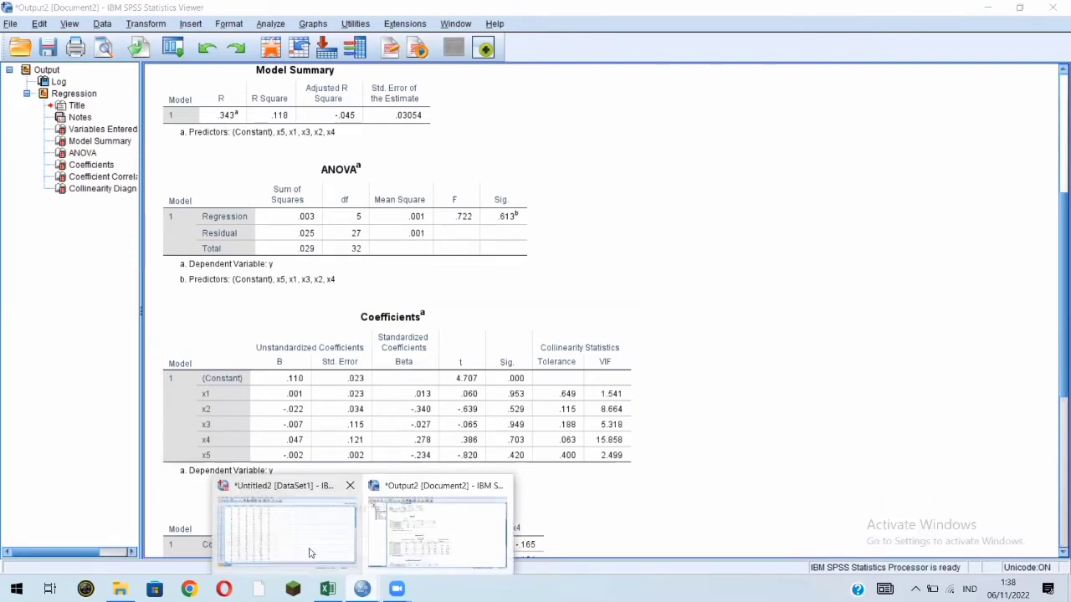
{"action": "left_click", "coordinate": [310, 553]}
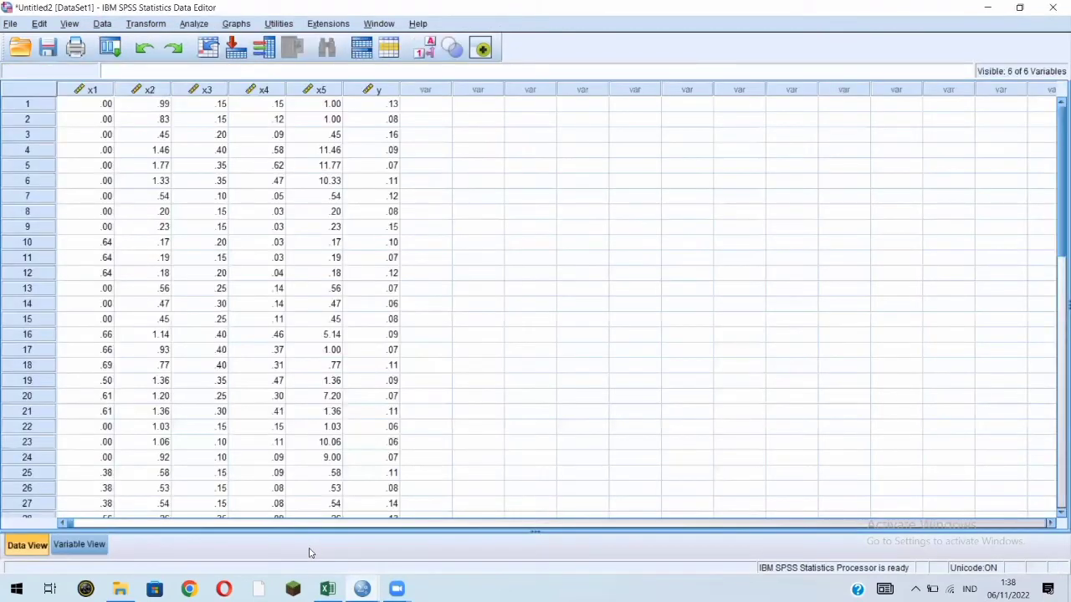
{"action": "left_click", "coordinate": [201, 25]}
{"action": "mouse_move", "coordinate": [326, 194]}
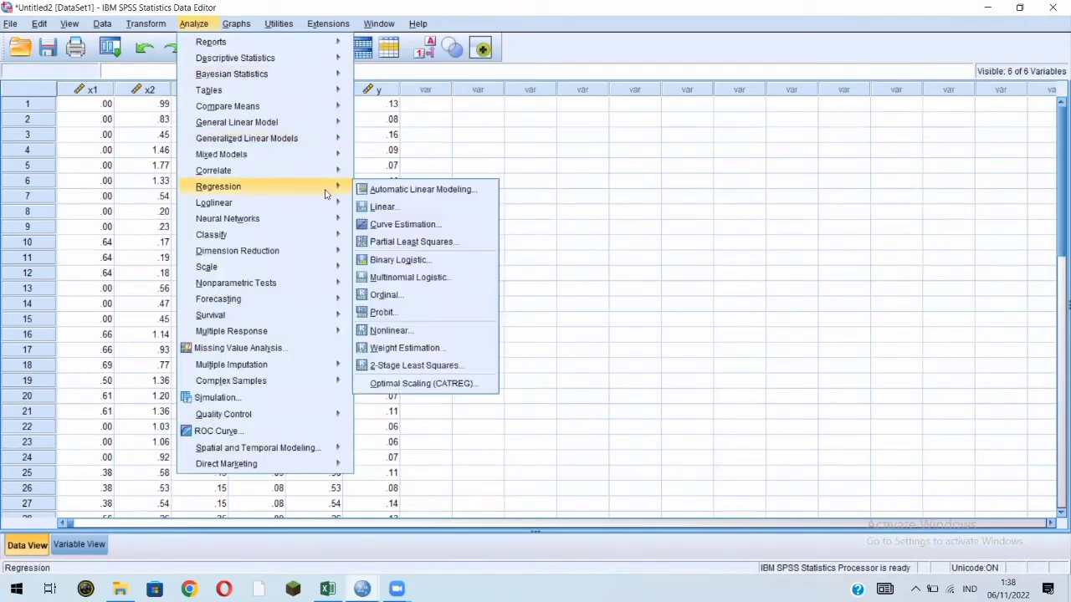
{"action": "left_click", "coordinate": [380, 208]}
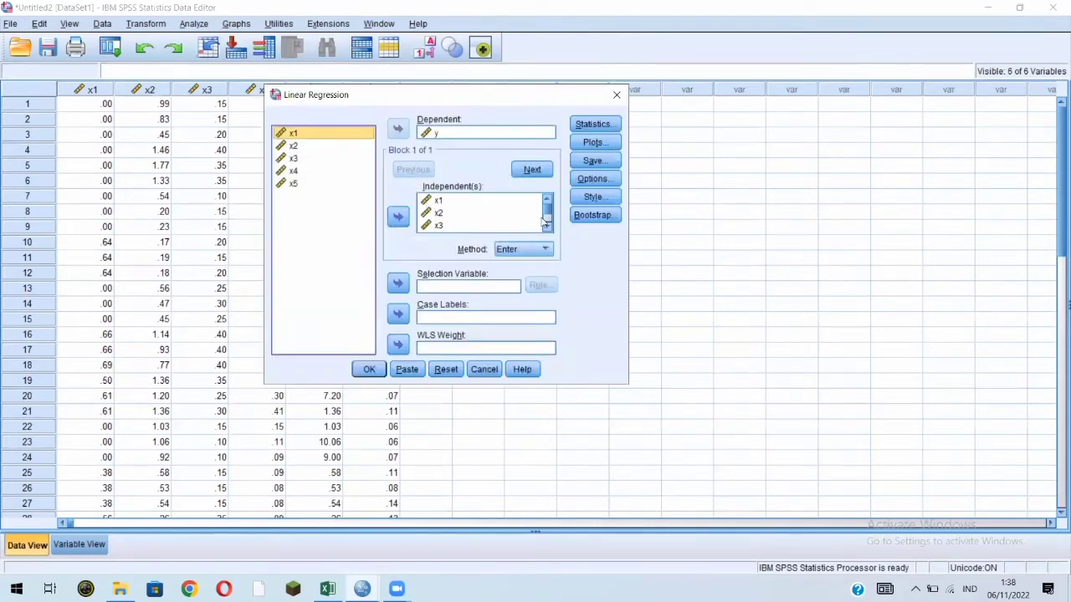
{"action": "left_click", "coordinate": [545, 221]}
{"action": "left_click", "coordinate": [439, 214]}
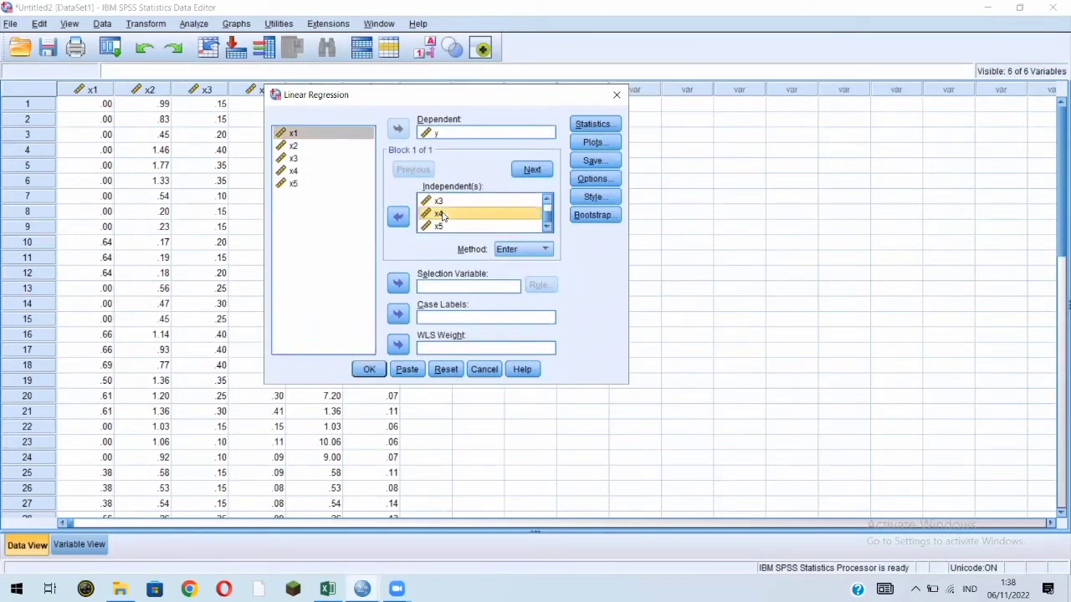
{"action": "left_click", "coordinate": [398, 218]}
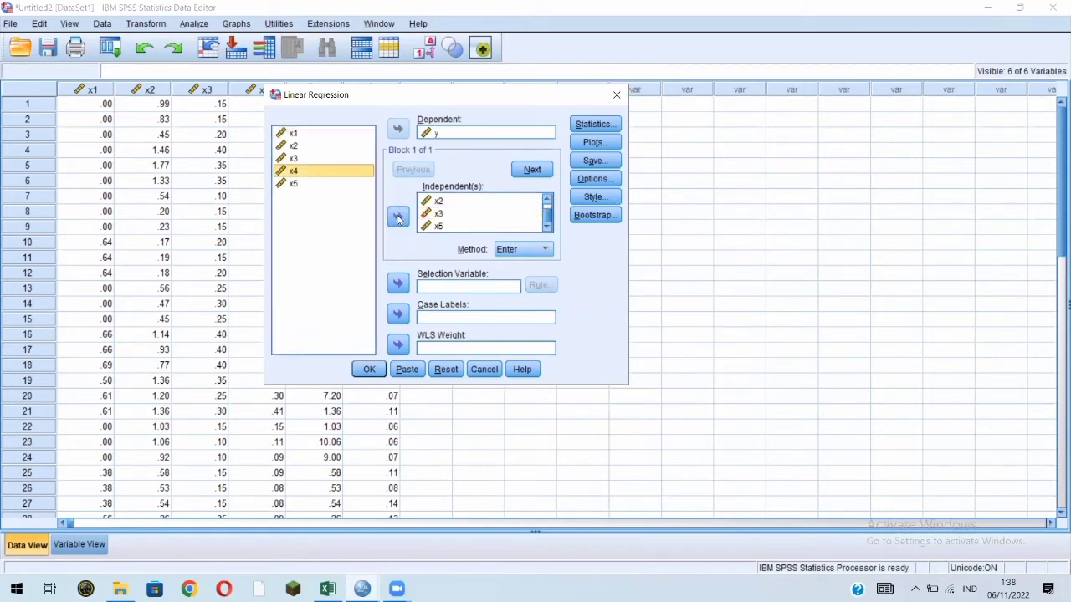
- Run the regression without x4, keeping the covariance matrix and collinearity diagnostics, and review the coefficients' Tolerance and VIF
{"action": "left_click", "coordinate": [591, 124]}
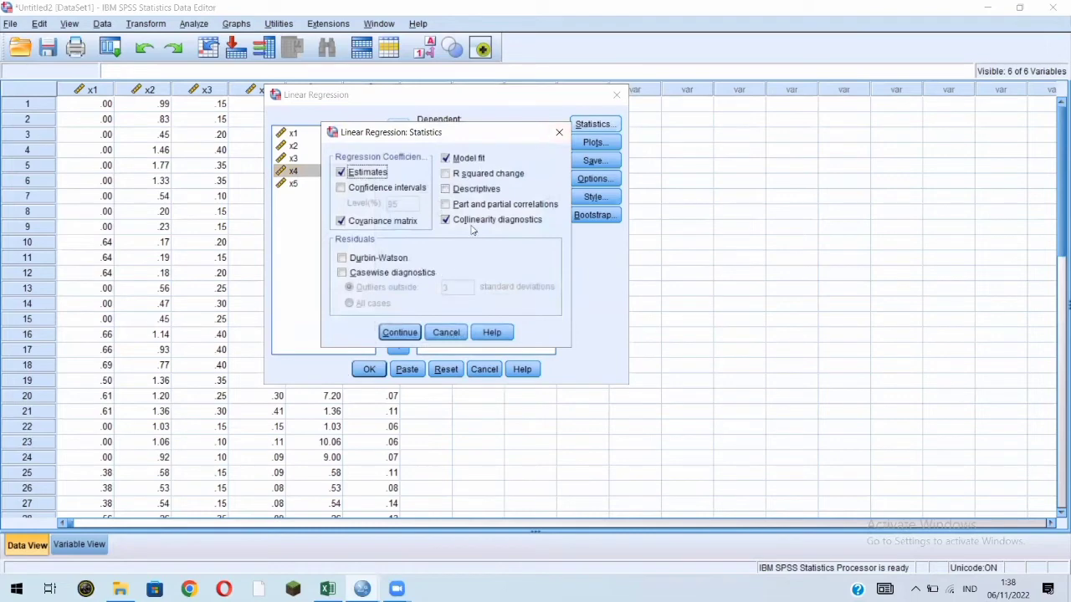
{"action": "left_click", "coordinate": [399, 333]}
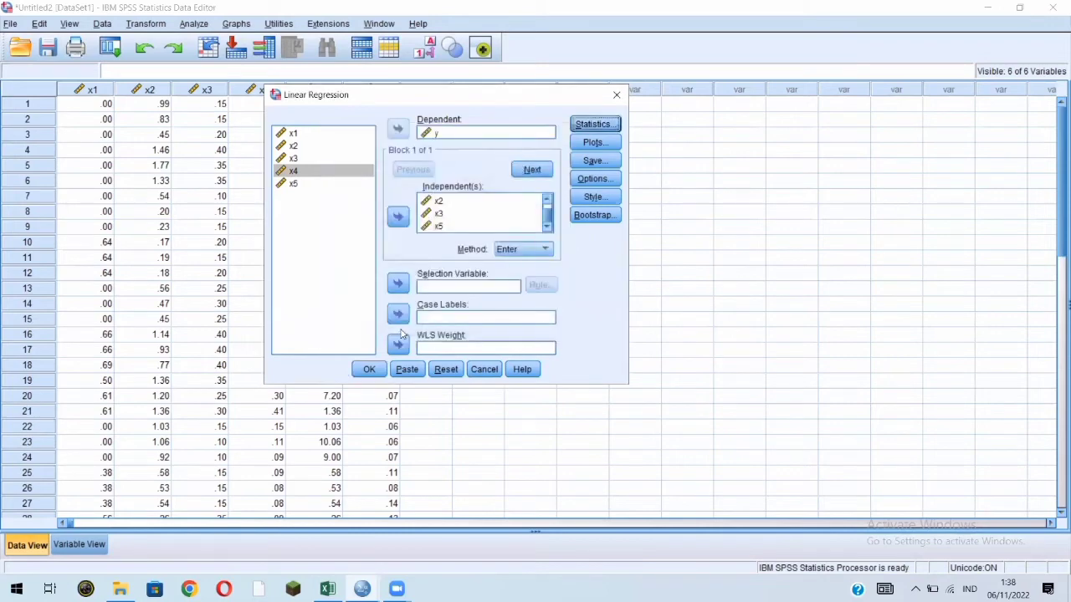
{"action": "left_click", "coordinate": [371, 369]}
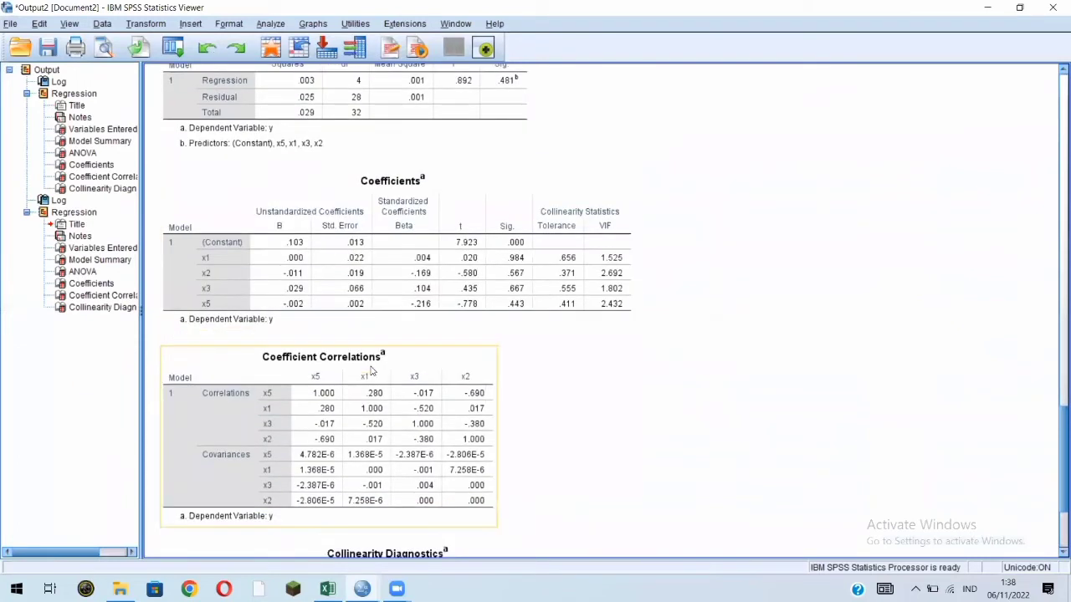
{"action": "left_click", "coordinate": [687, 279]}
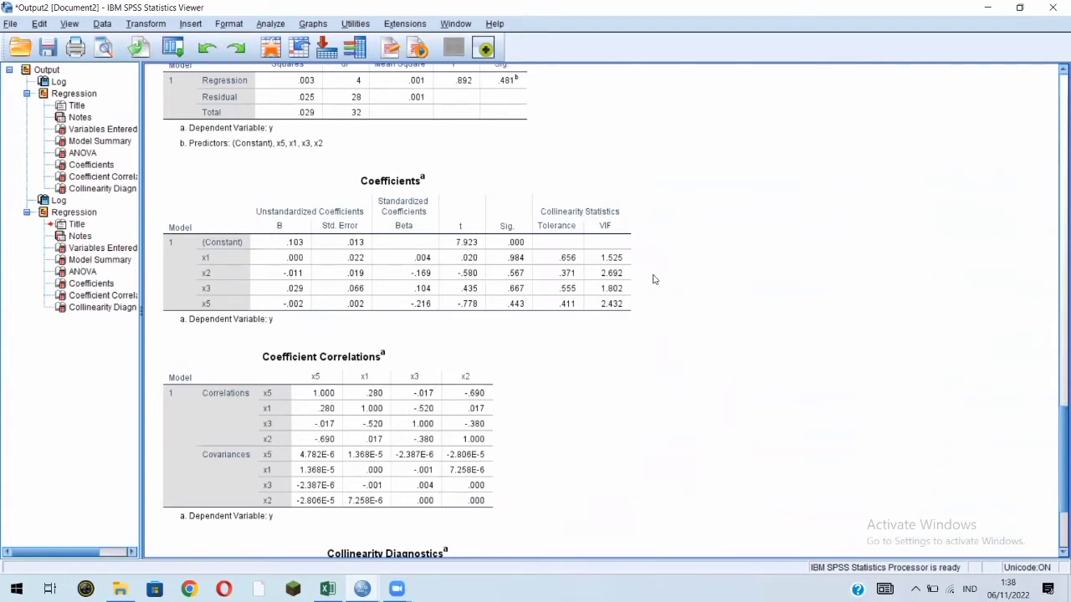
{"action": "left_click", "coordinate": [573, 300]}
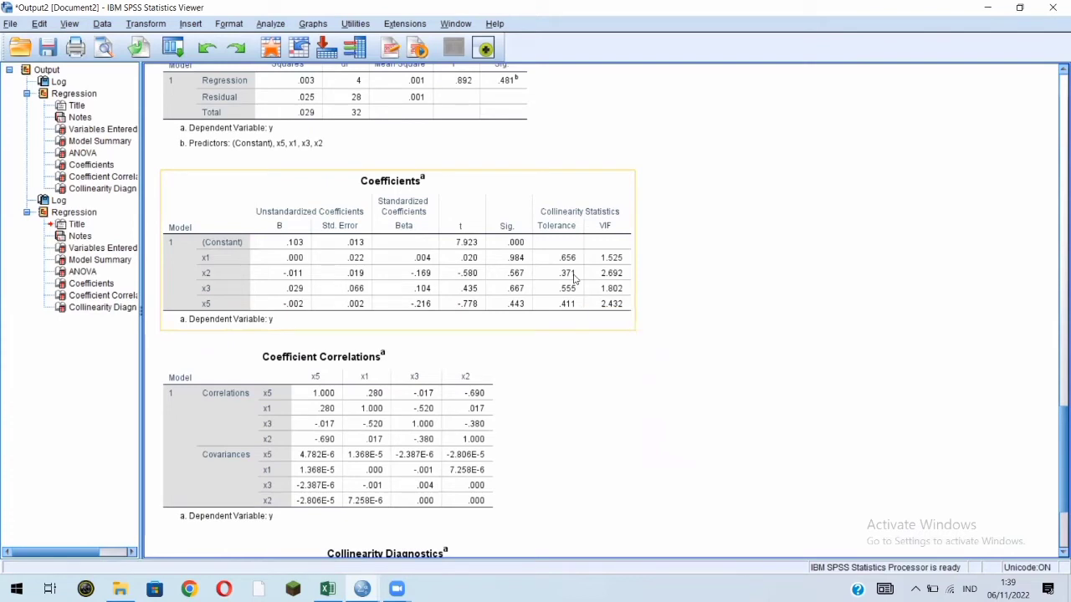
{"action": "left_click", "coordinate": [643, 264]}
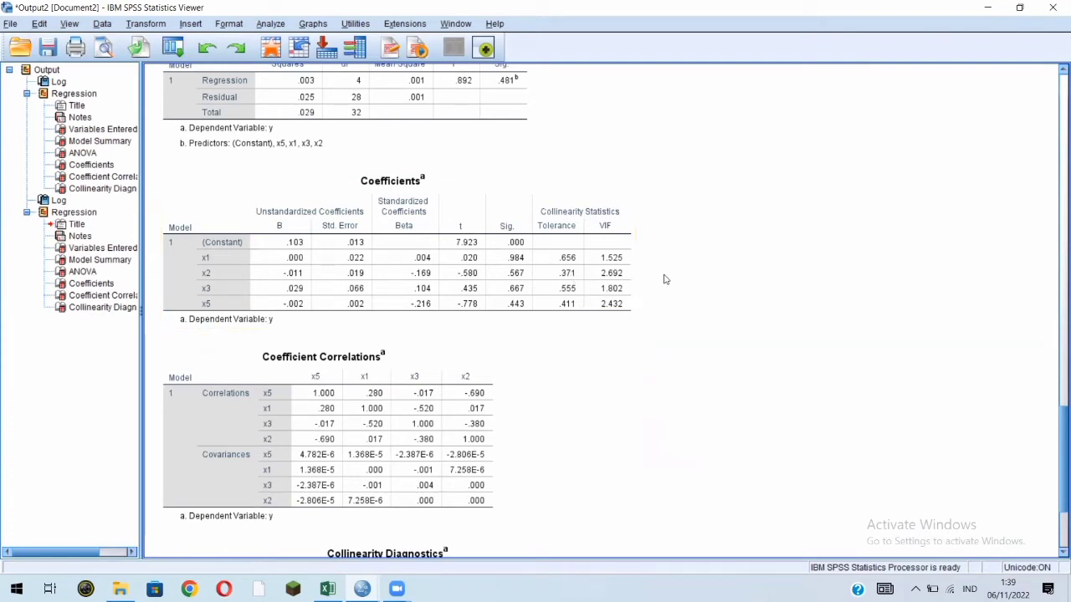
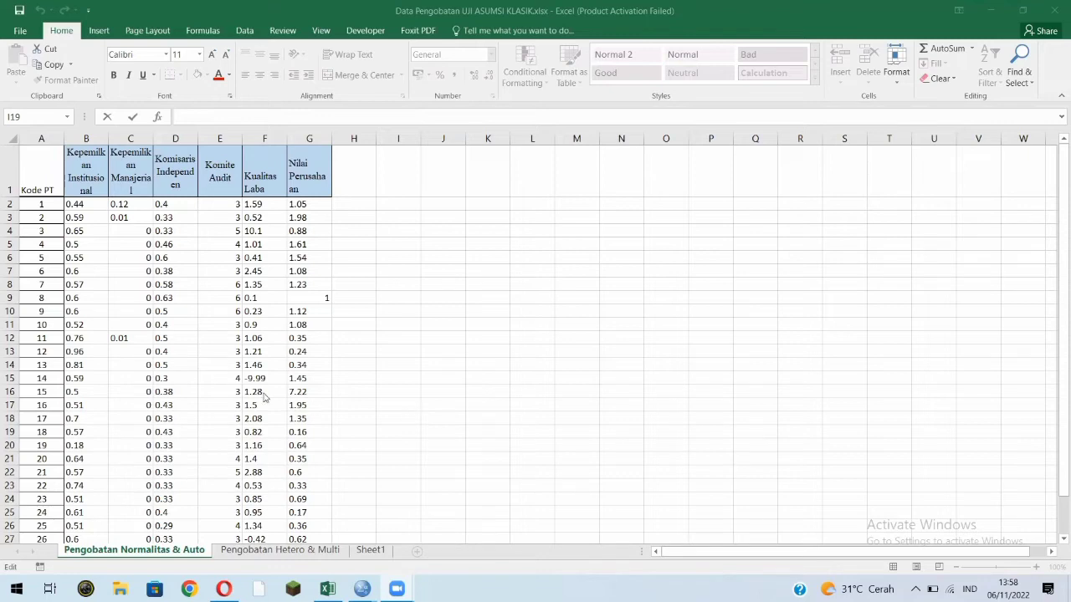
- Copy cells B2:G32 of the Pengobatan Normalitas & Auto sheet into the empty SPSS dataset, starting at the first cell
{"action": "left_click", "coordinate": [92, 203]}
{"action": "left_click", "coordinate": [89, 205]}
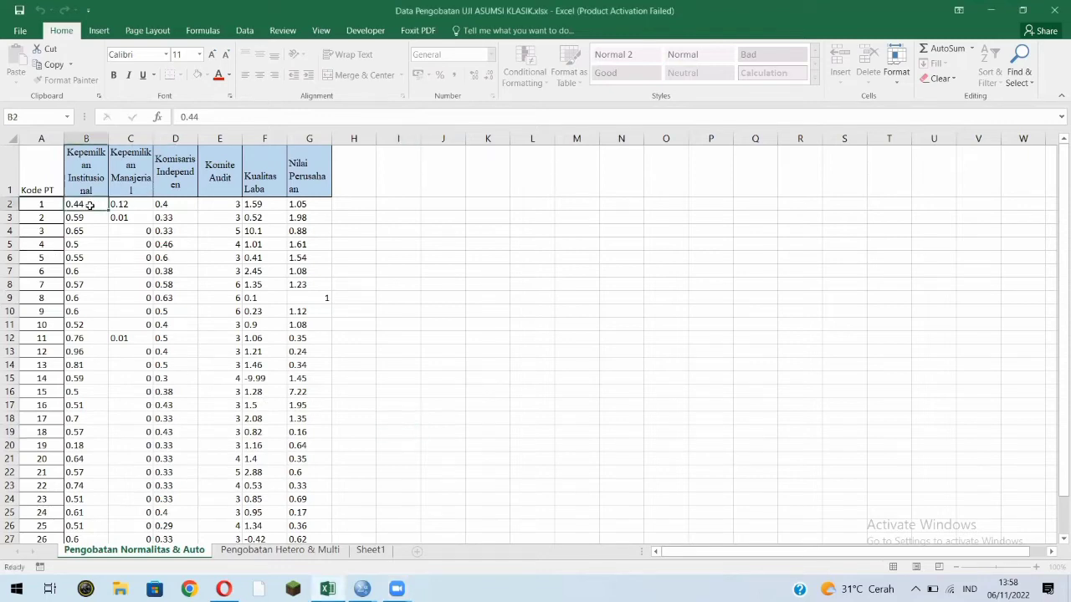
{"action": "left_click_drag", "start_coordinate": [89, 205], "coordinate": [297, 511]}
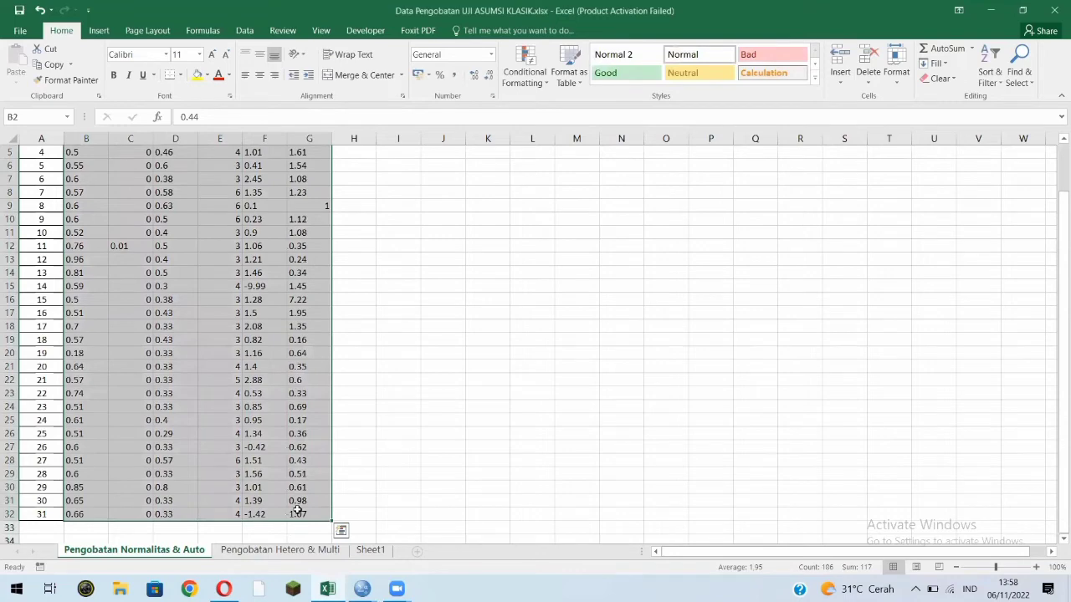
{"action": "key", "text": "ctrl+c"}
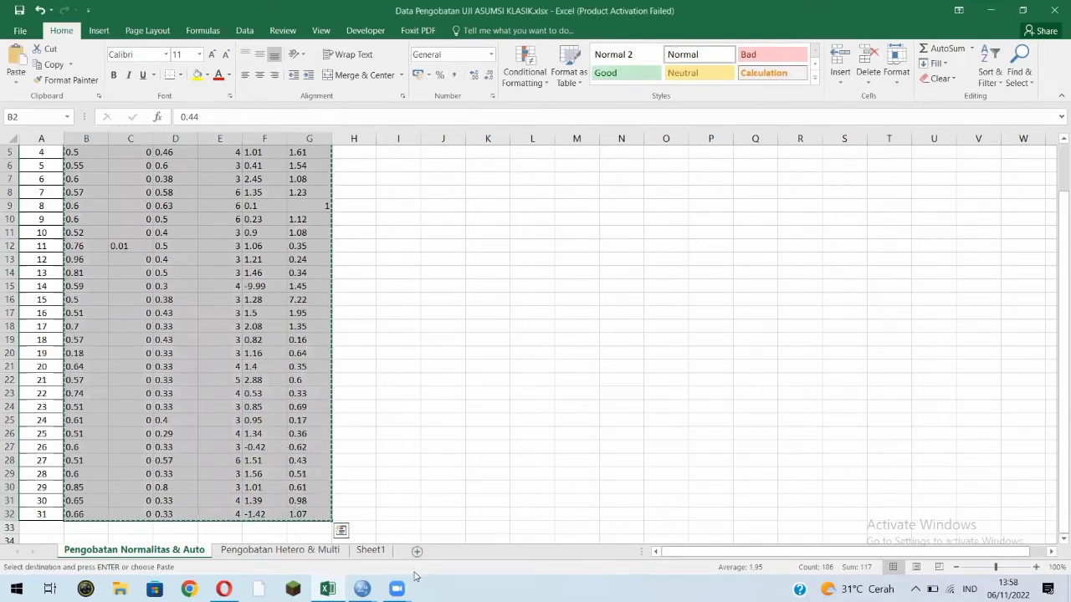
{"action": "left_click", "coordinate": [363, 588]}
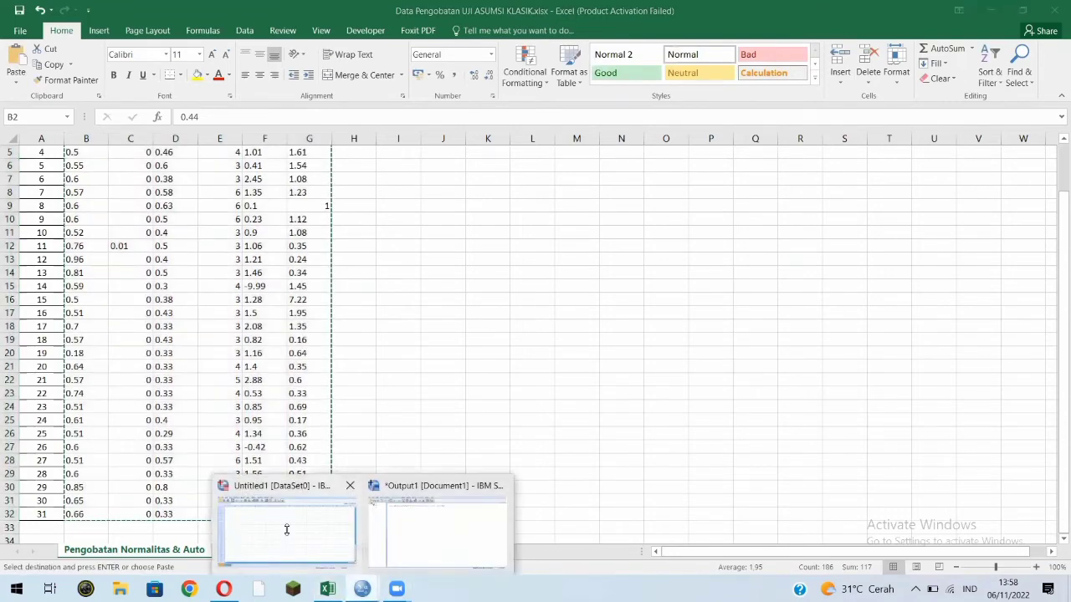
{"action": "left_click", "coordinate": [287, 530]}
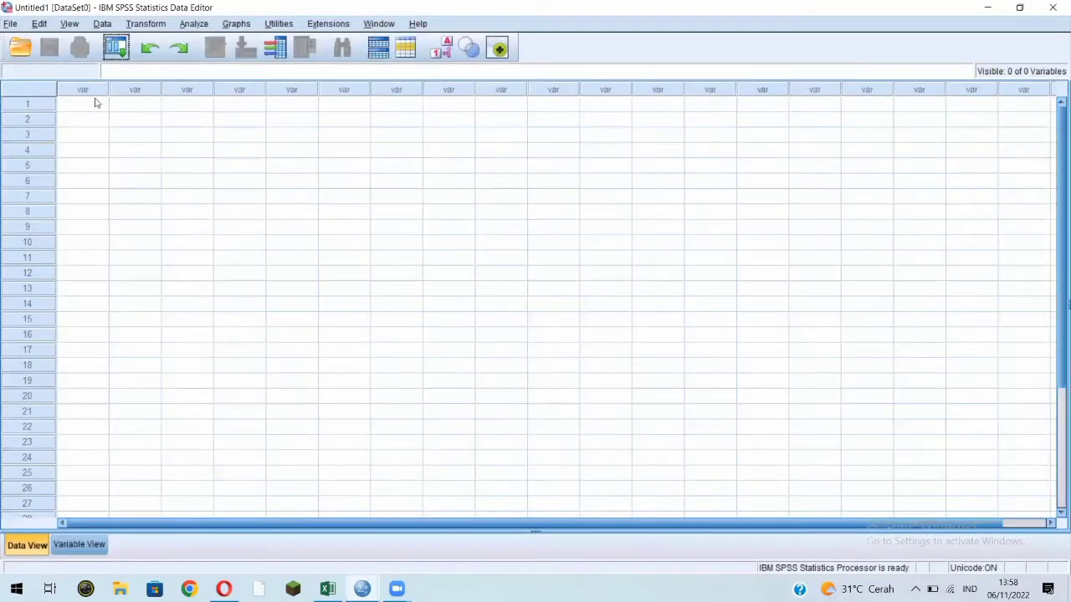
{"action": "left_click", "coordinate": [95, 102]}
{"action": "key", "text": "ctrl+v"}
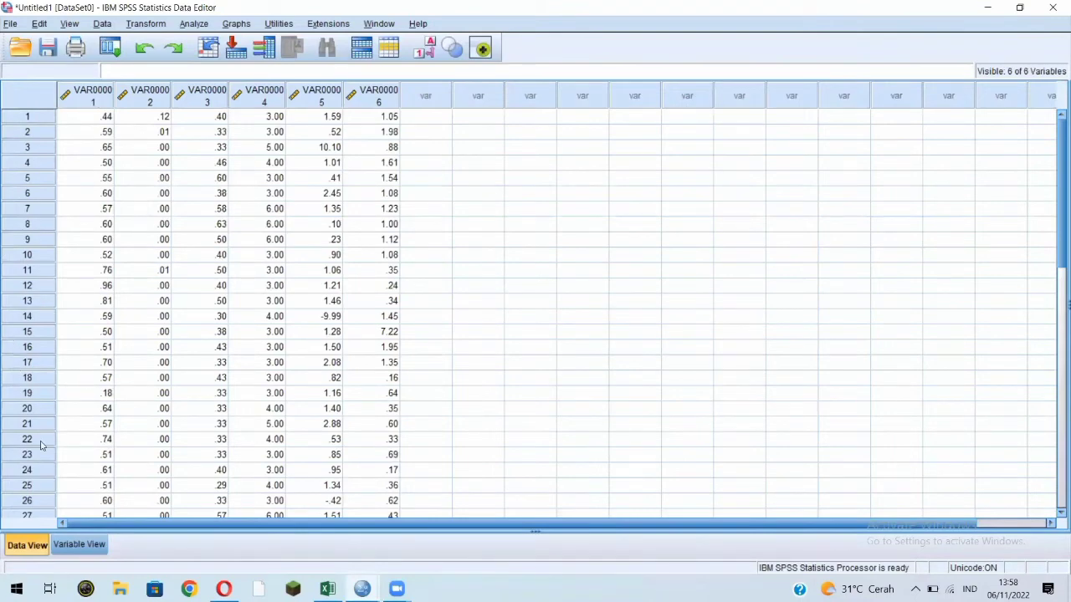
- Rename the six variables in order as X1, X2, X3, X4, X5 and Y, and return to the data
{"action": "left_click", "coordinate": [81, 545]}
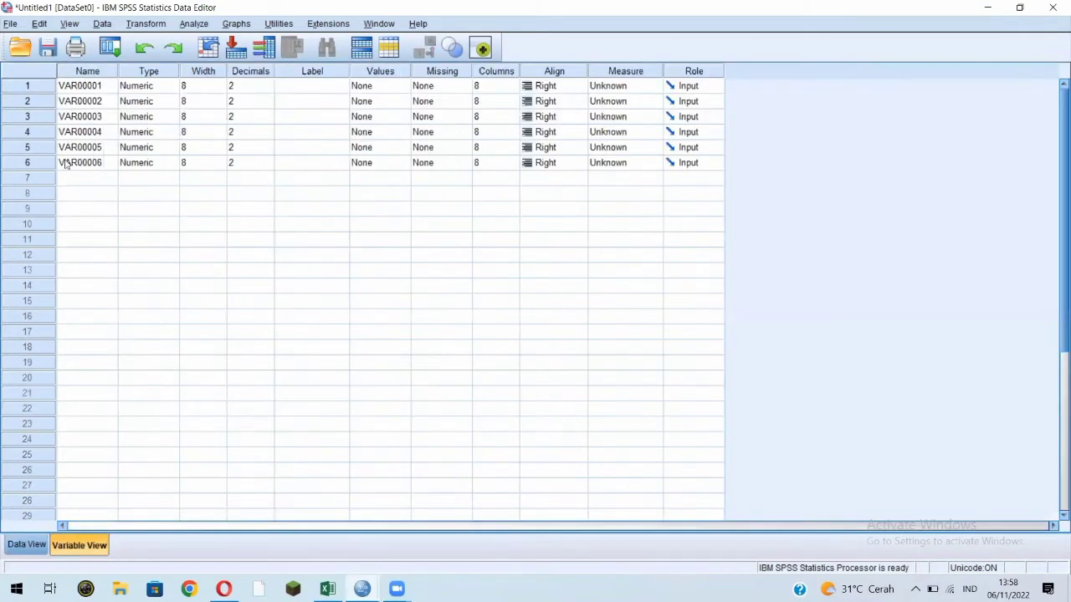
{"action": "left_click", "coordinate": [99, 88]}
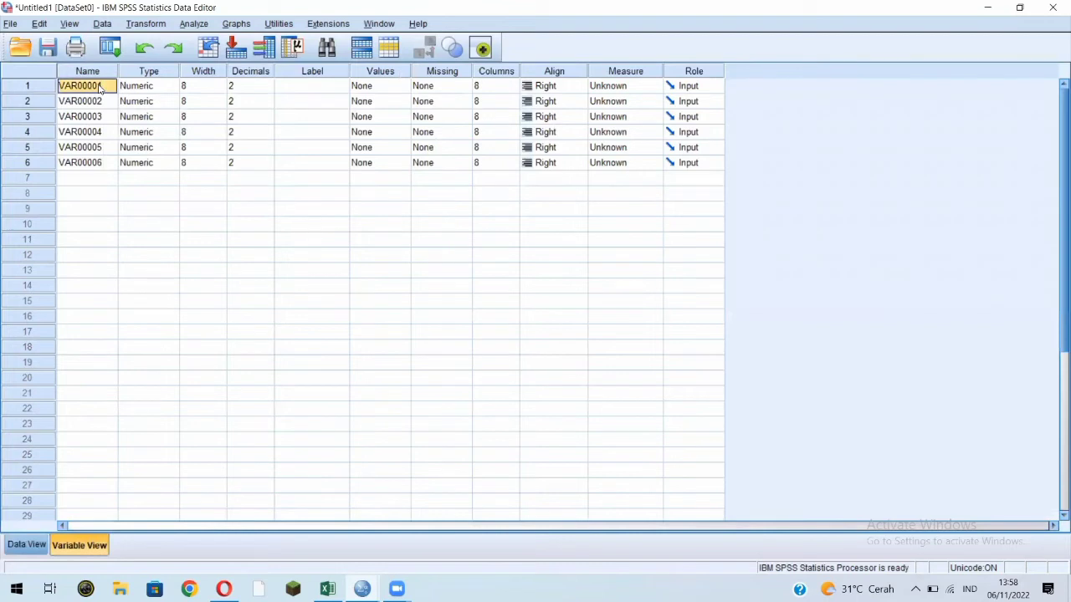
{"action": "type", "text": "X1"}
{"action": "key", "text": "Return"}
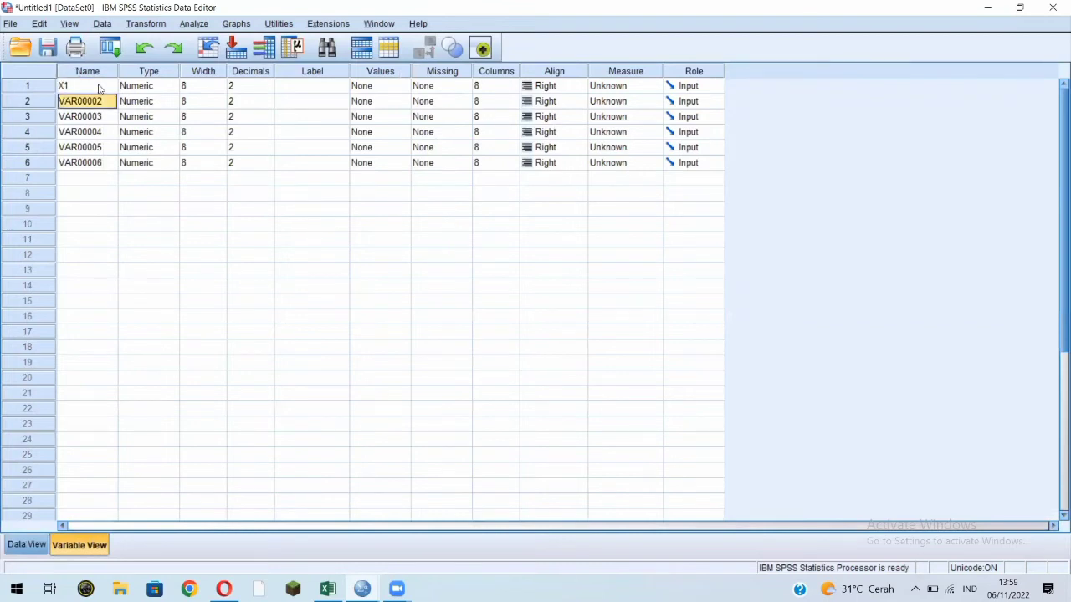
{"action": "type", "text": "X2"}
{"action": "key", "text": "Return"}
{"action": "type", "text": "X3"}
{"action": "key", "text": "Return"}
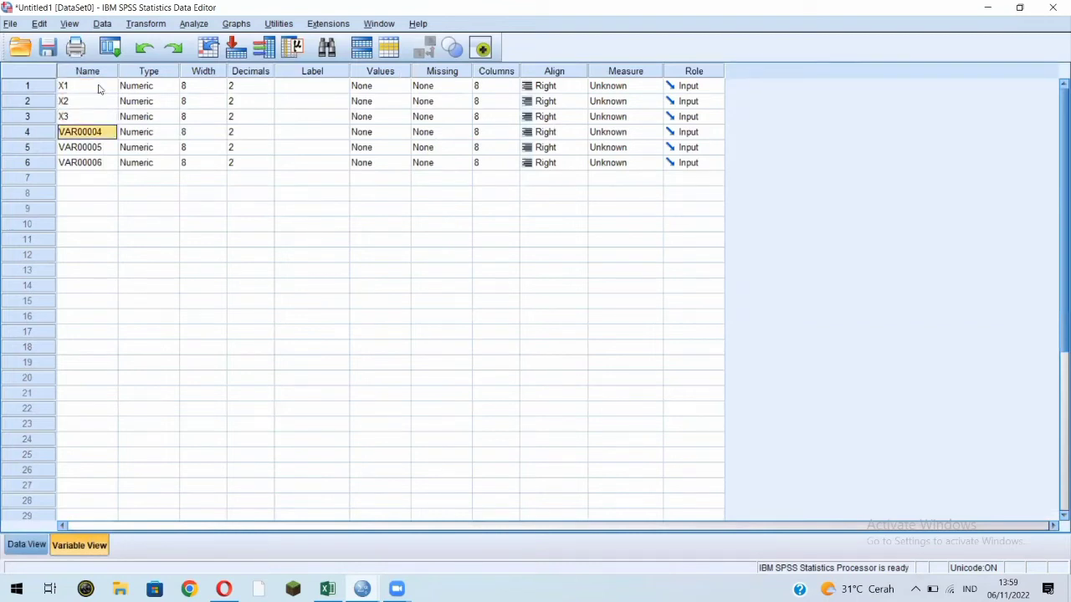
{"action": "type", "text": "X4"}
{"action": "key", "text": "Return"}
{"action": "type", "text": "X5"}
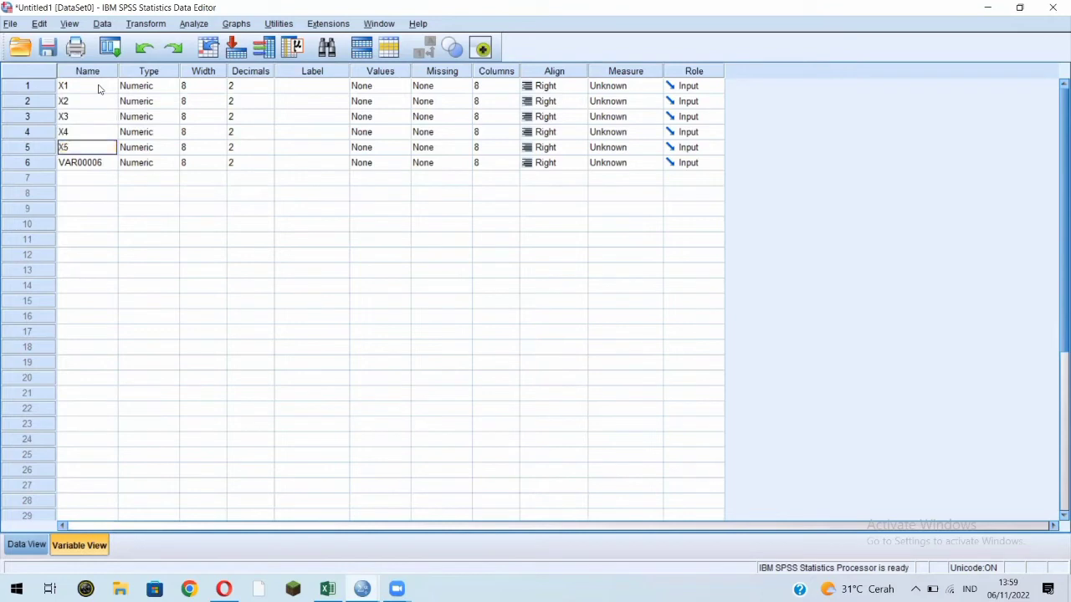
{"action": "key", "text": "Return"}
{"action": "type", "text": "Y"}
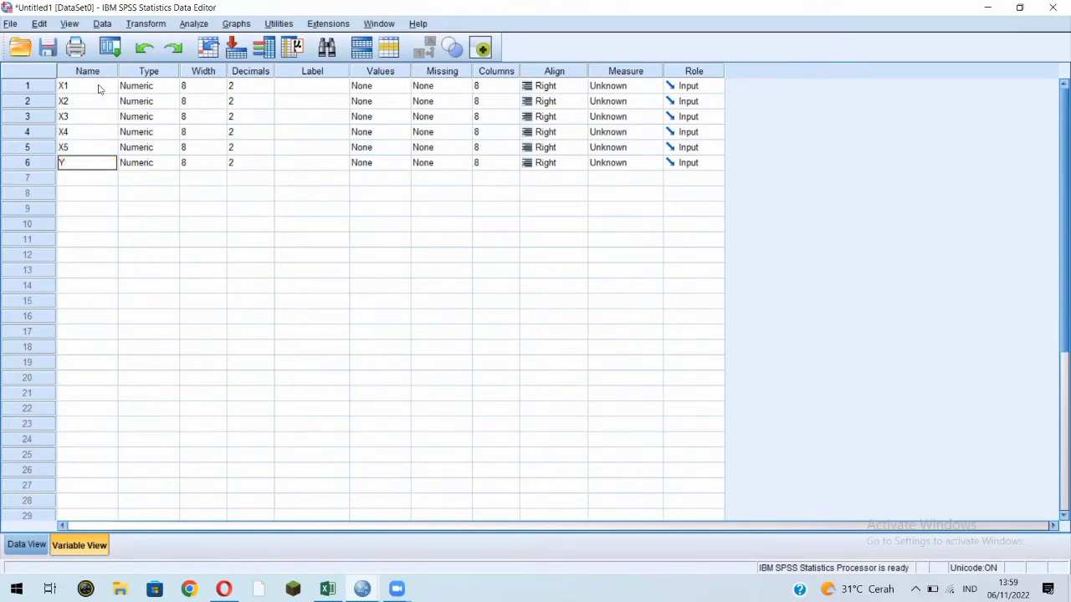
{"action": "left_click", "coordinate": [28, 544]}
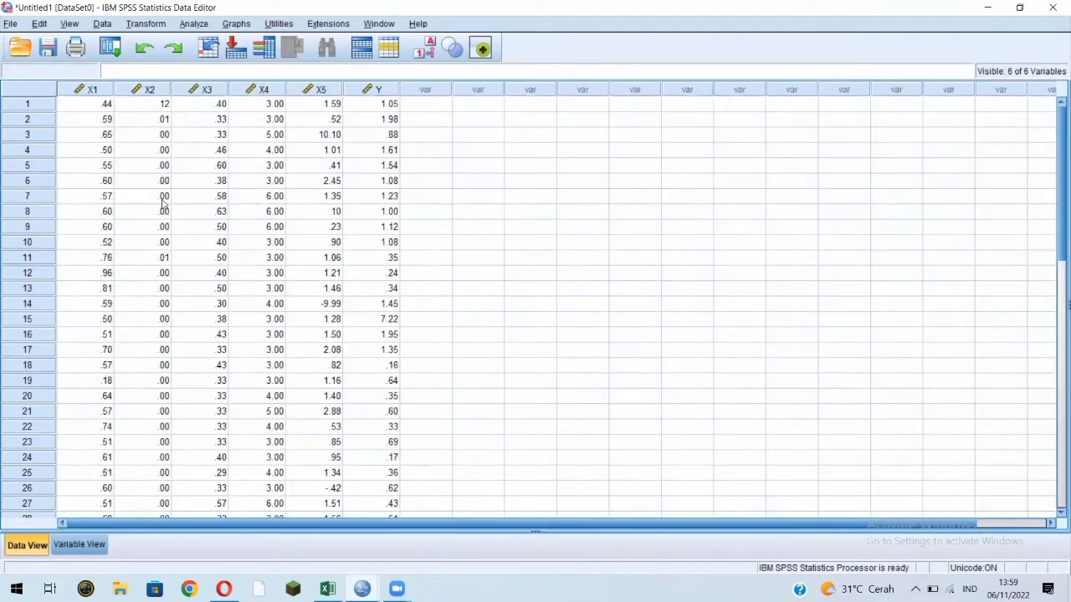
- Set up a linear regression with Y as the dependent variable and X1 through X5 as the independent variables
{"action": "left_click", "coordinate": [191, 24]}
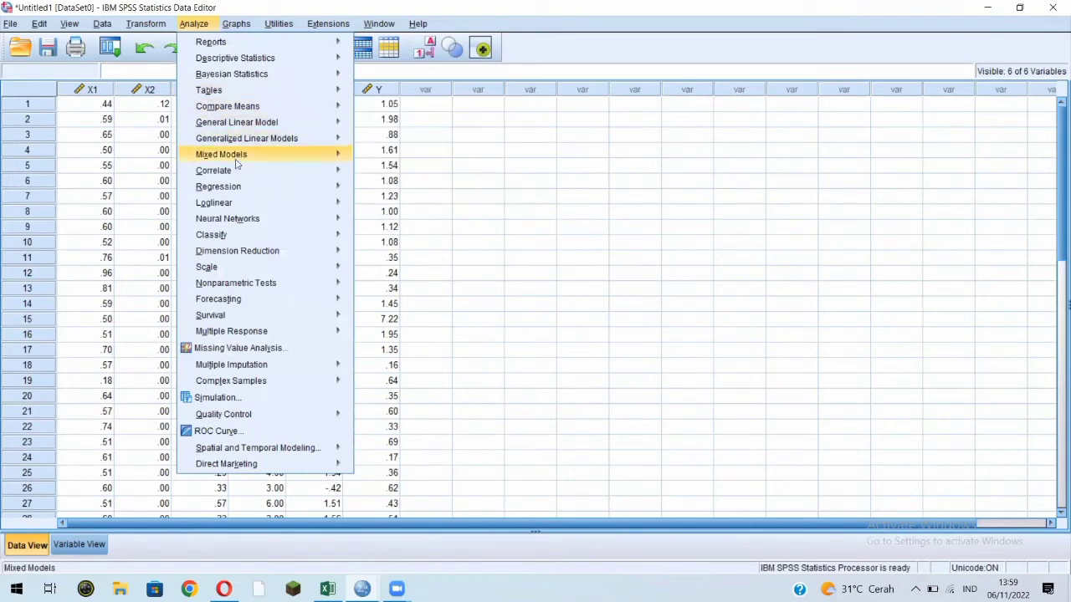
{"action": "mouse_move", "coordinate": [240, 192]}
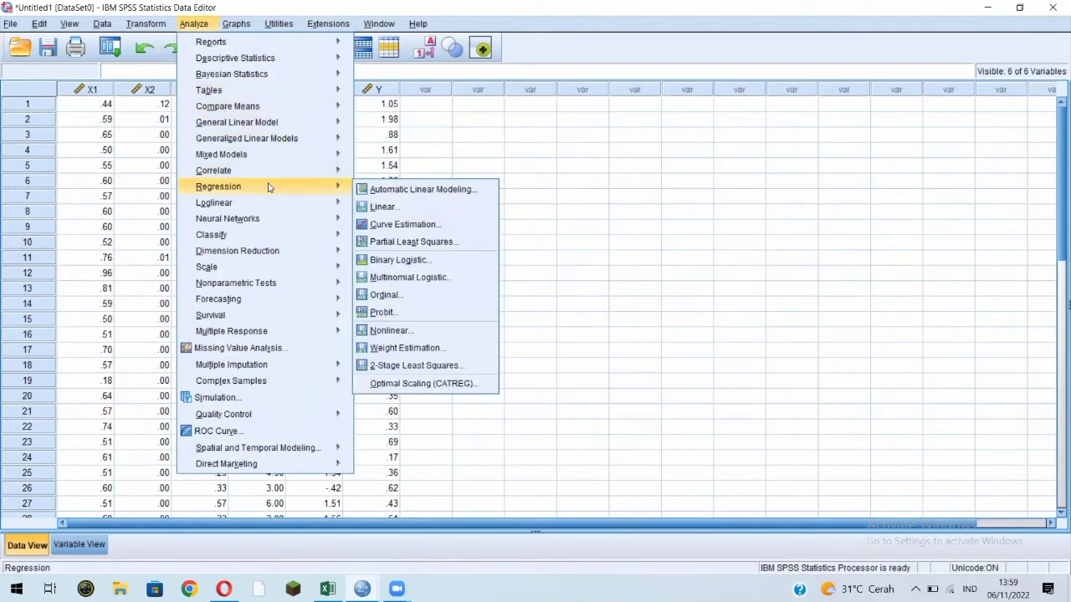
{"action": "left_click", "coordinate": [383, 207]}
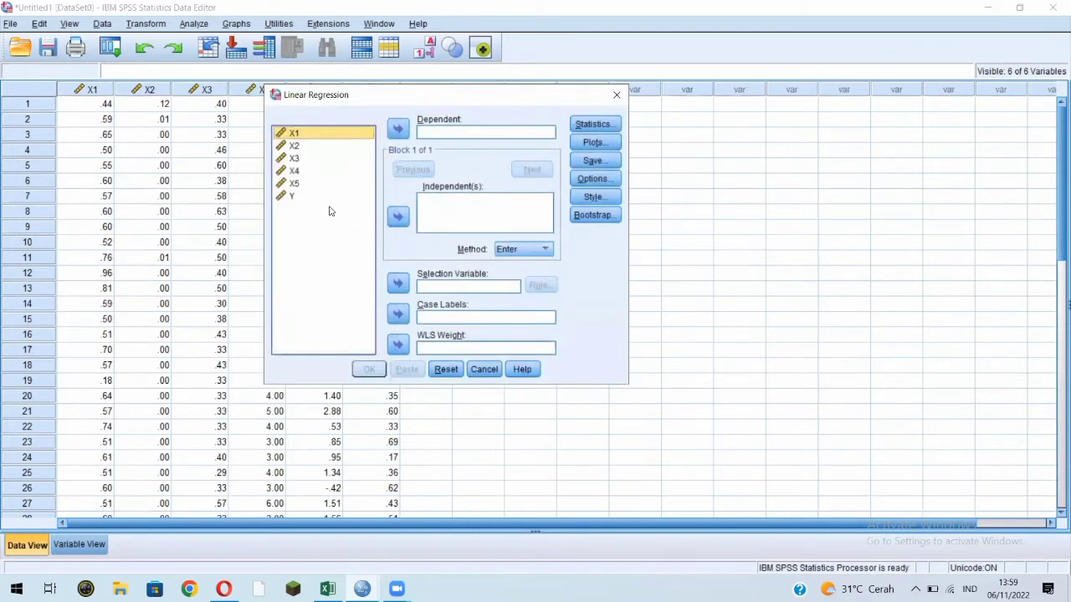
{"action": "left_click", "coordinate": [328, 196]}
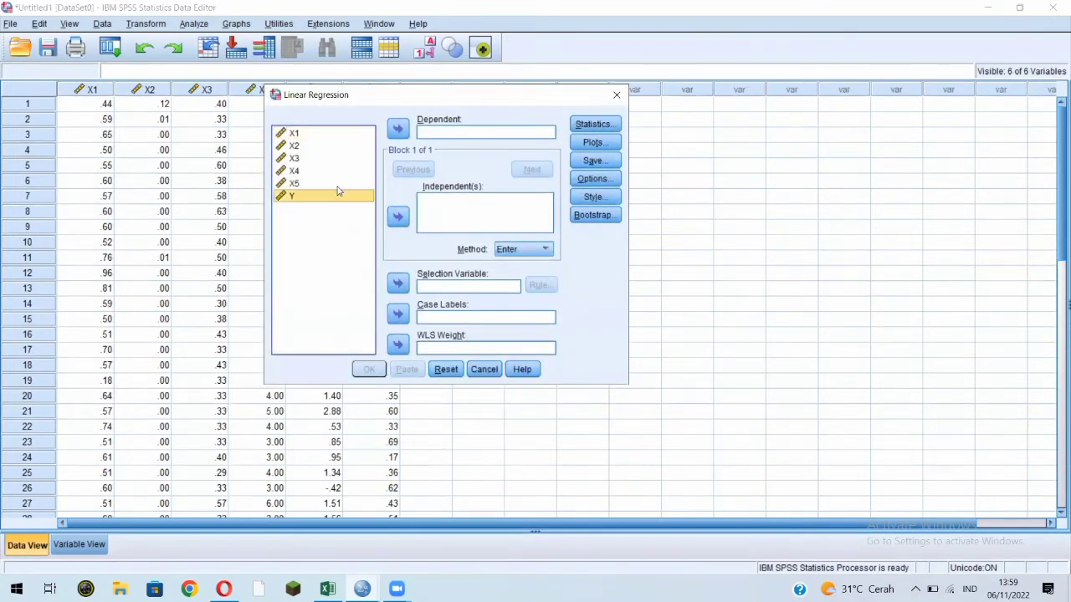
{"action": "left_click", "coordinate": [397, 130]}
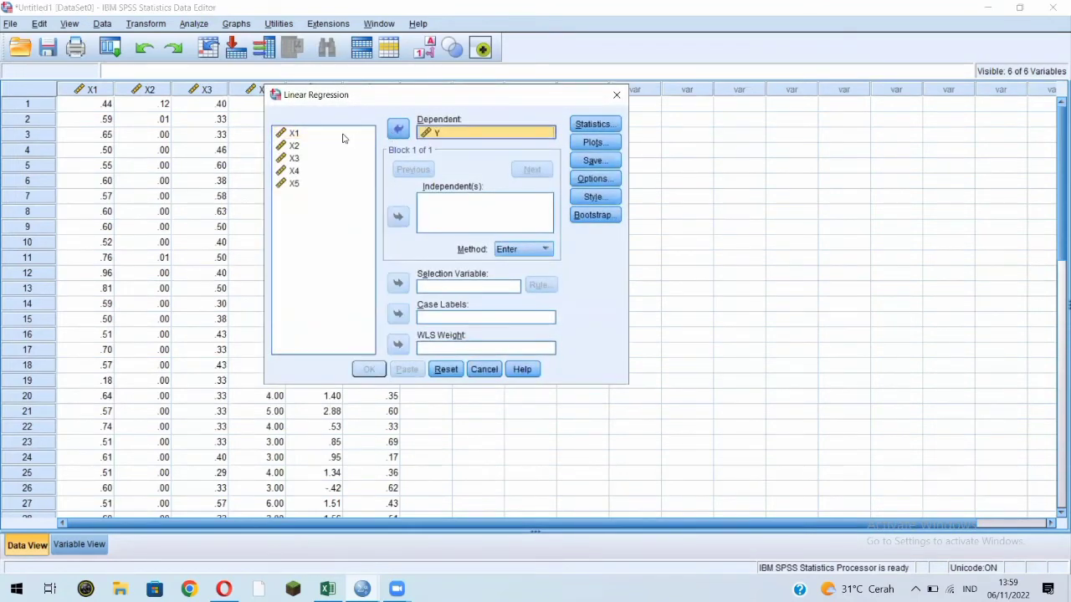
{"action": "left_click", "coordinate": [342, 136]}
{"action": "key", "text": "shift+End"}
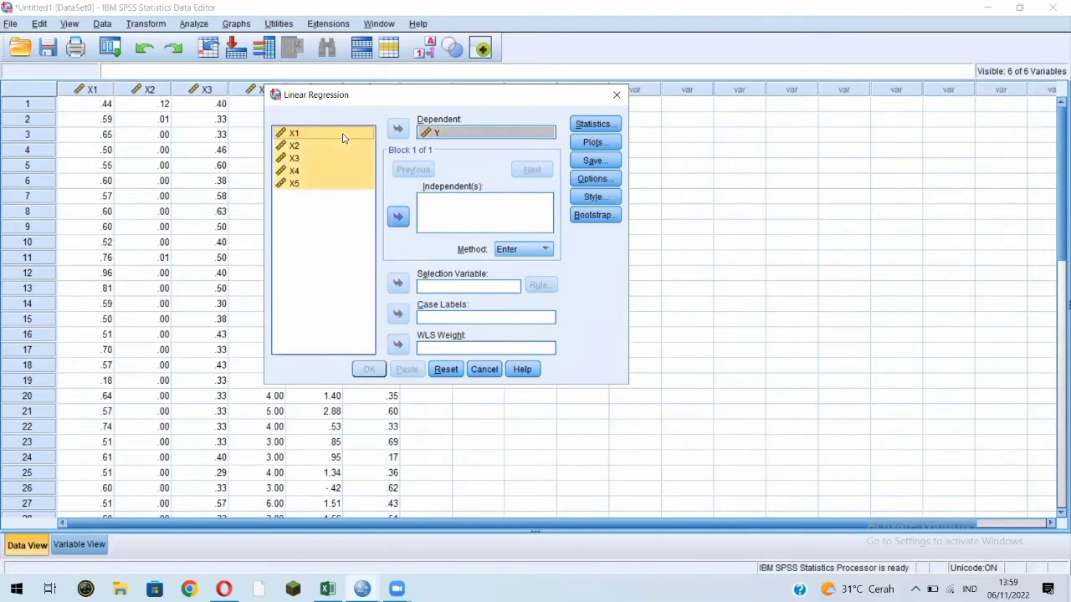
{"action": "left_click", "coordinate": [396, 218]}
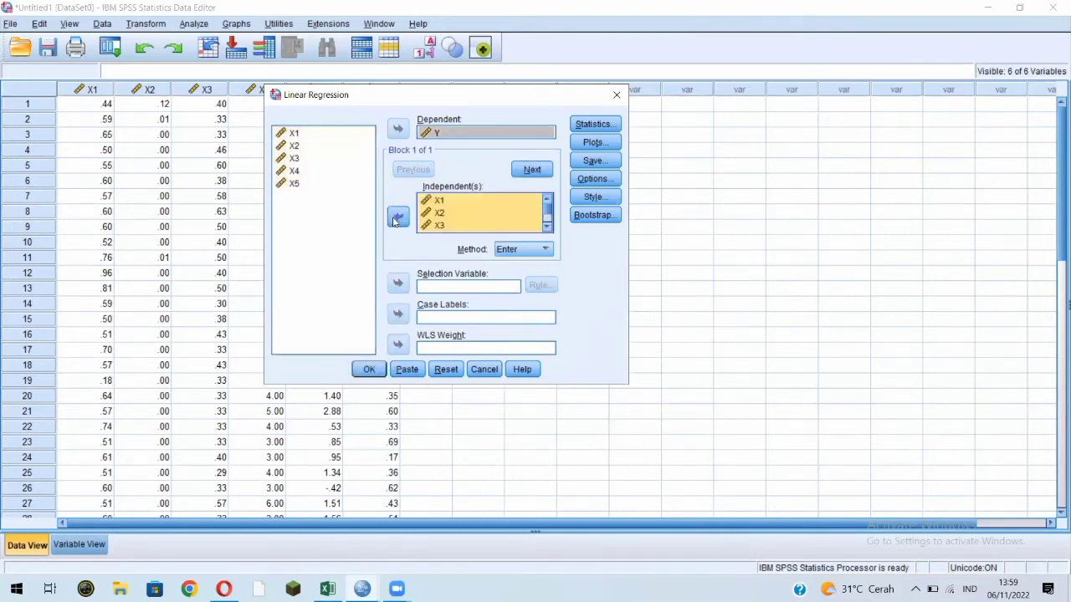
- Add collinearity diagnostics, the covariance matrix and the Durbin-Watson residual test to the regression's statistics
{"action": "left_click", "coordinate": [593, 124]}
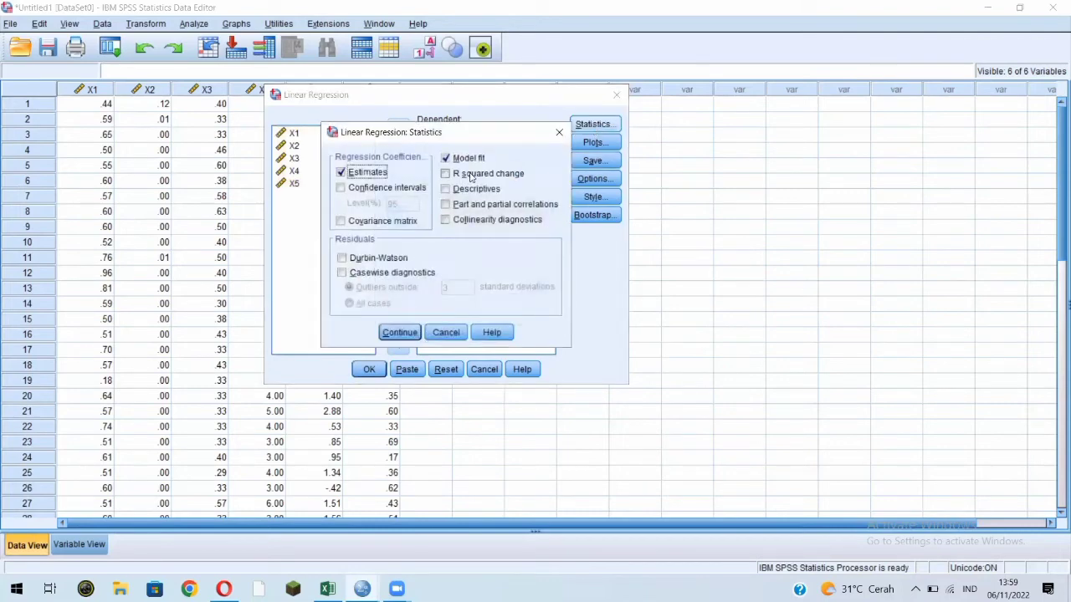
{"action": "left_click", "coordinate": [447, 220]}
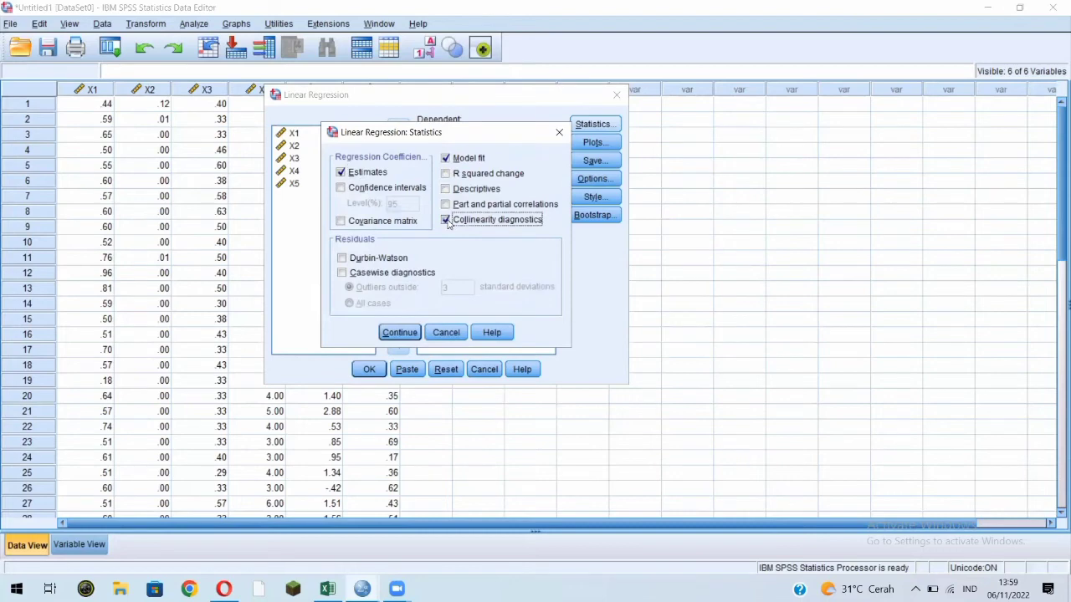
{"action": "left_click", "coordinate": [341, 221]}
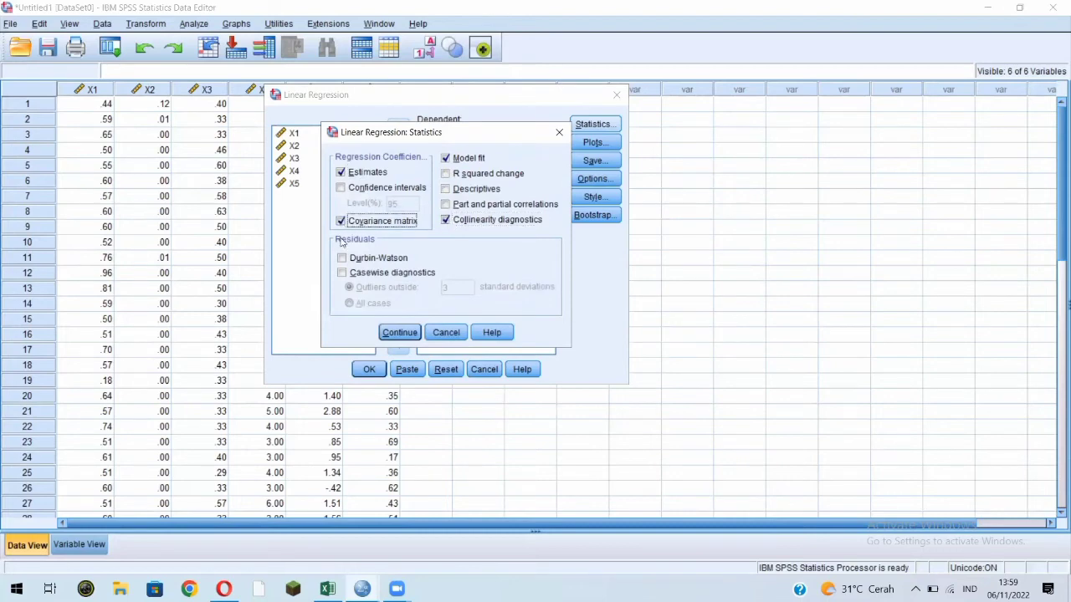
{"action": "left_click", "coordinate": [342, 260]}
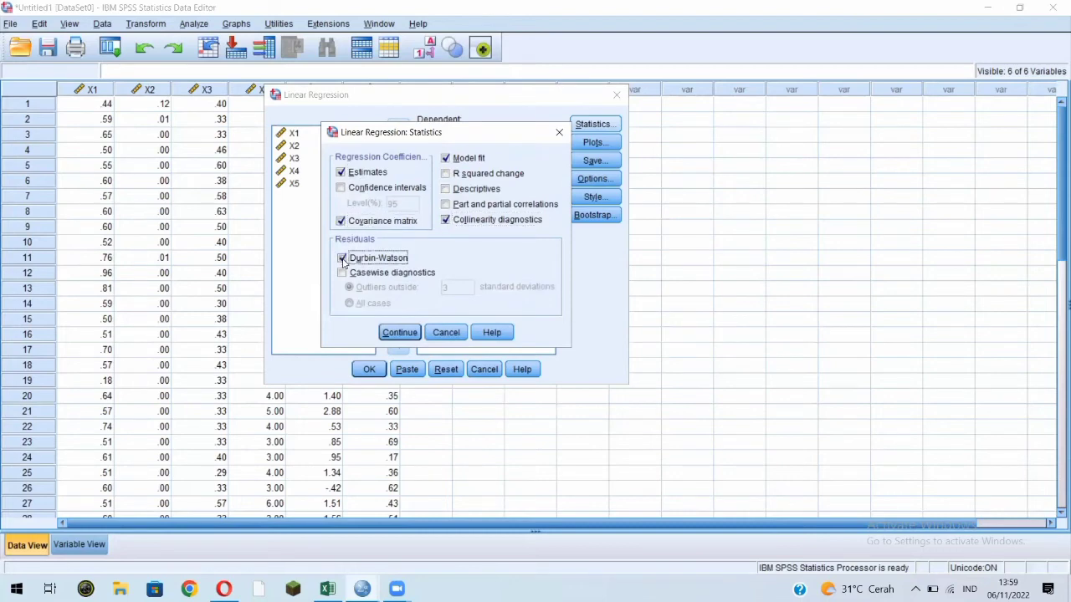
{"action": "left_click", "coordinate": [398, 332]}
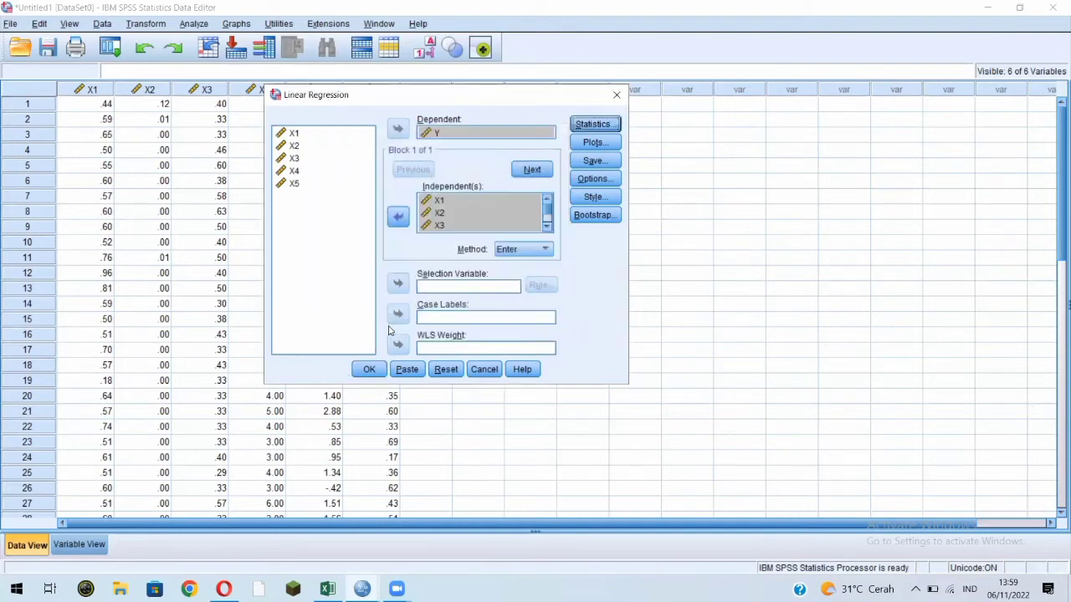
- Save the unstandardized residuals as a new variable, run the regression, and check the Durbin-Watson value in the Model Summary
{"action": "left_click", "coordinate": [586, 161]}
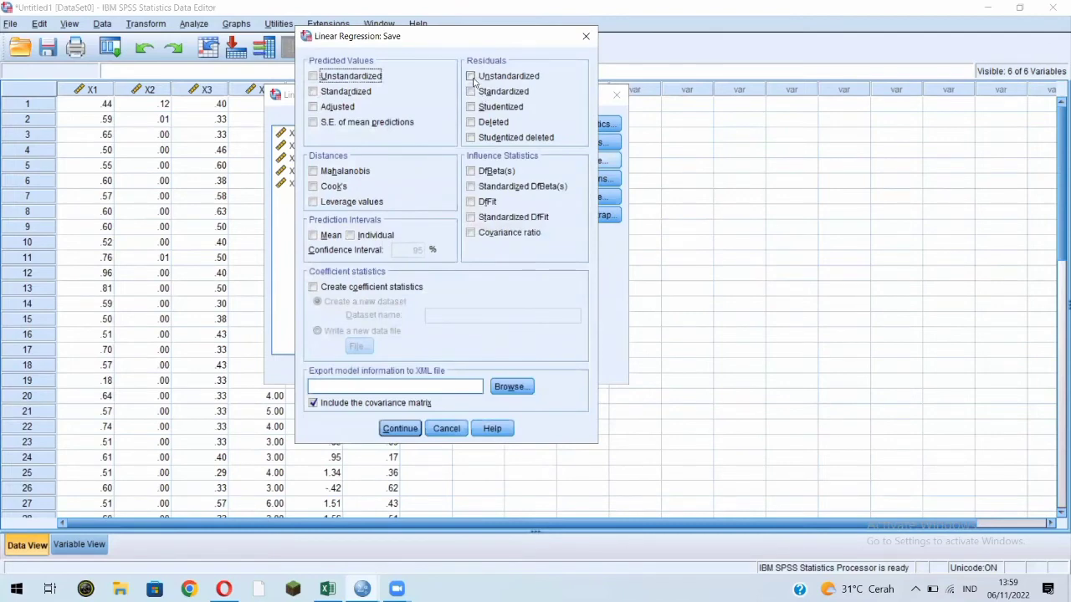
{"action": "left_click", "coordinate": [472, 77]}
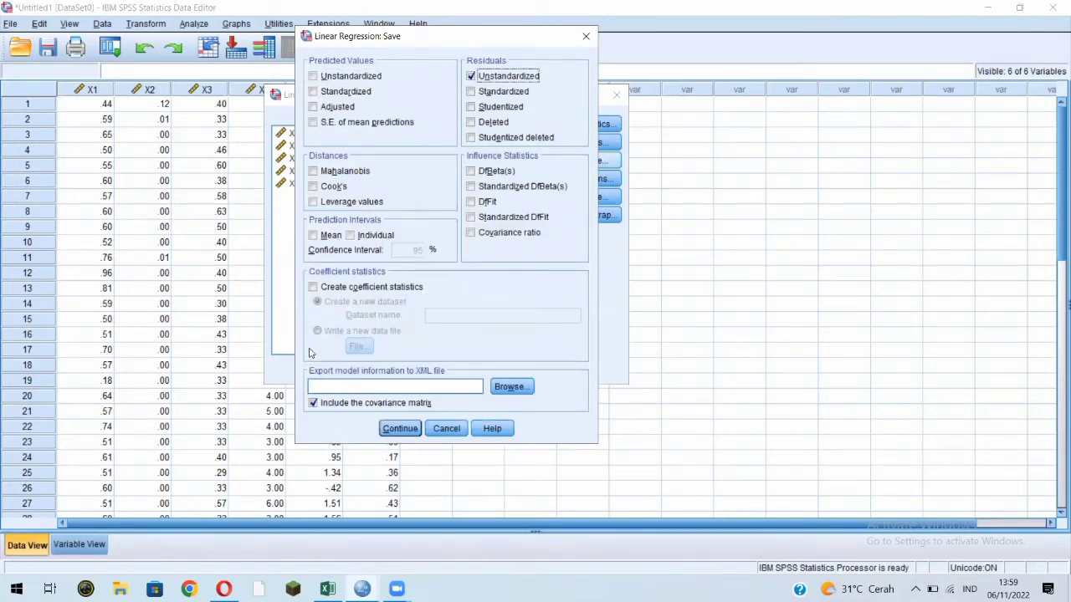
{"action": "left_click", "coordinate": [394, 430]}
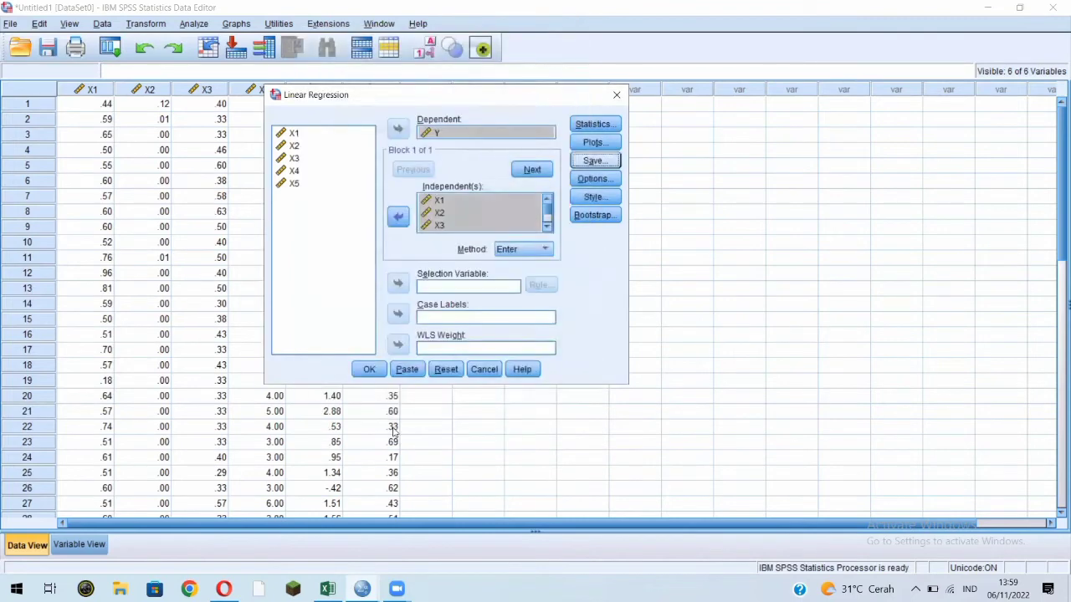
{"action": "left_click", "coordinate": [369, 369]}
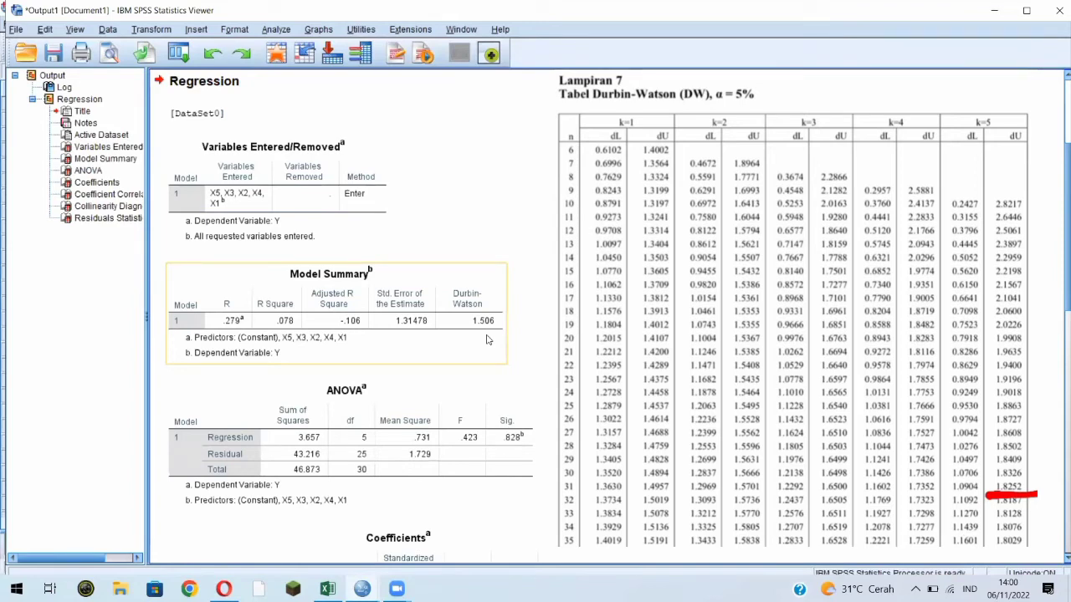
{"action": "left_click", "coordinate": [379, 237]}
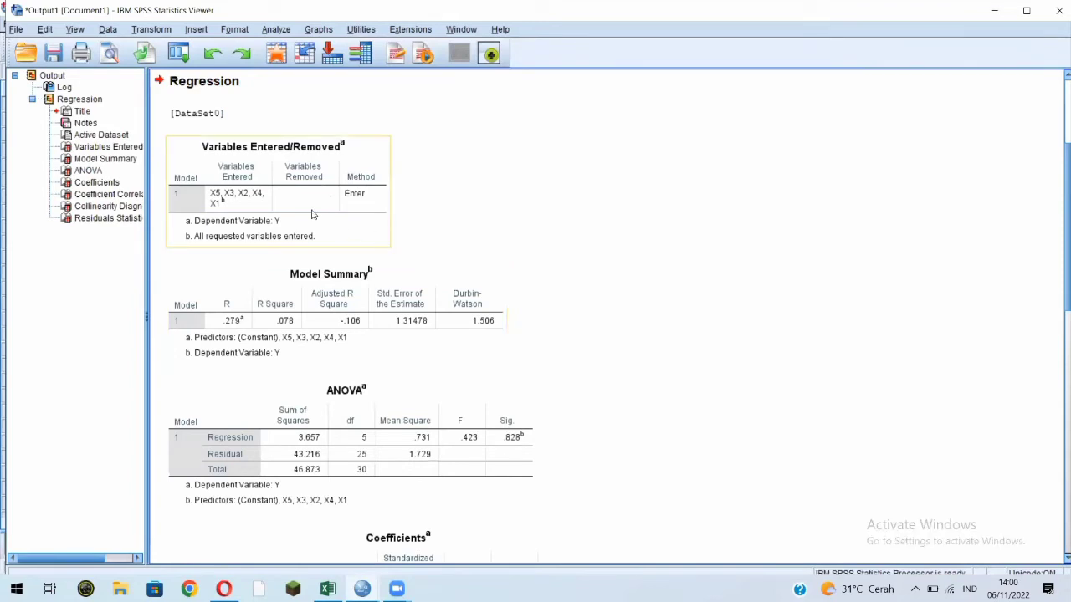
{"action": "left_click", "coordinate": [185, 127]}
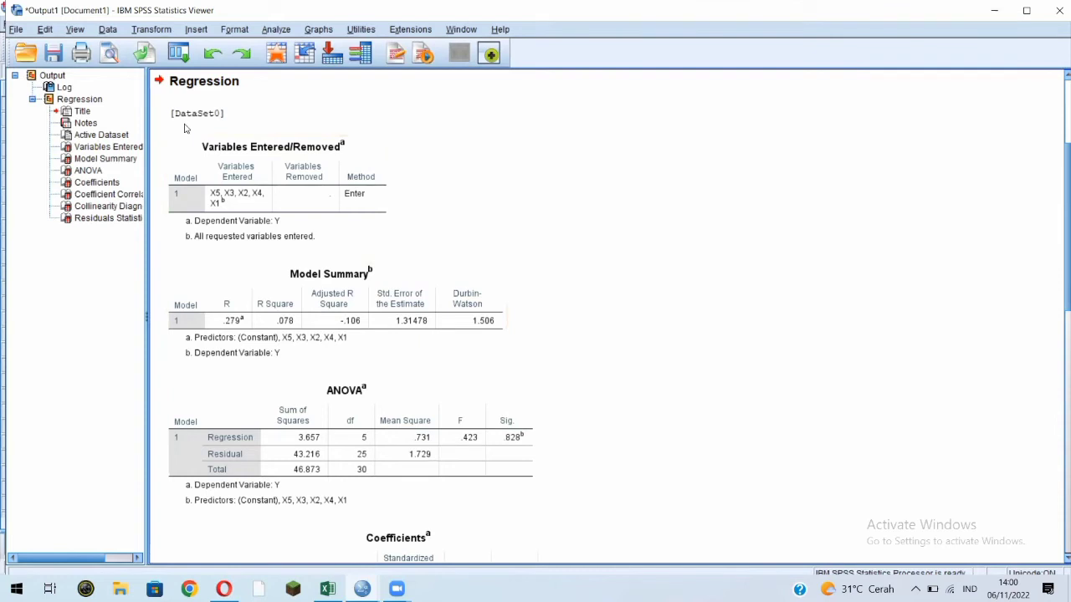
- Compute a new variable LEG_RES as LAG(RES_1), the one-case lag of the unstandardized residual
{"action": "left_click", "coordinate": [155, 32]}
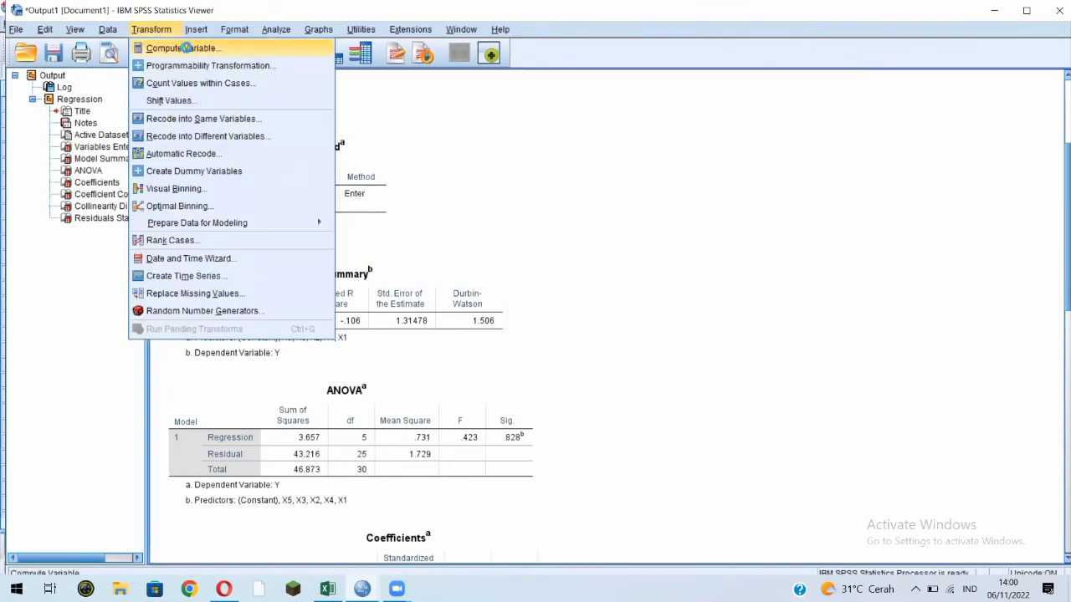
{"action": "left_click", "coordinate": [185, 49]}
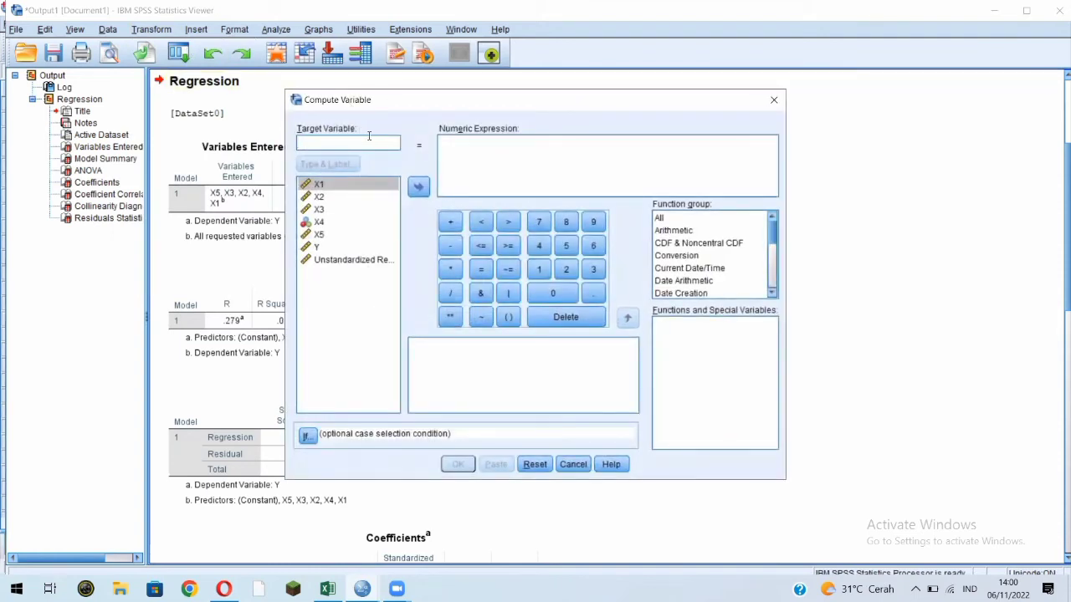
{"action": "type", "text": "LEX"}
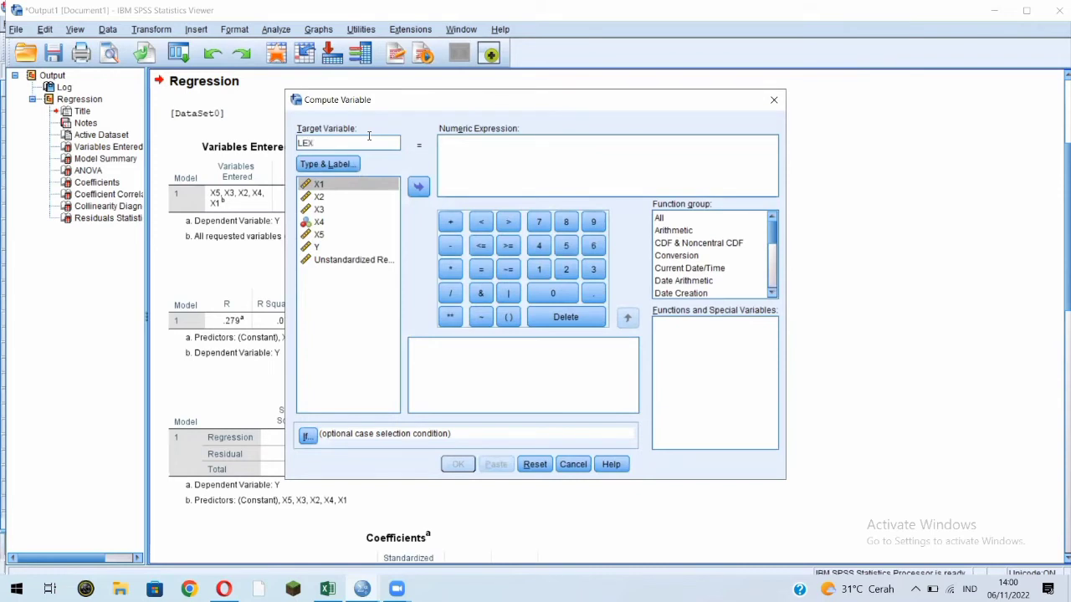
{"action": "key", "text": "BackSpace"}
{"action": "type", "text": "G_RES"}
{"action": "left_click", "coordinate": [737, 219]}
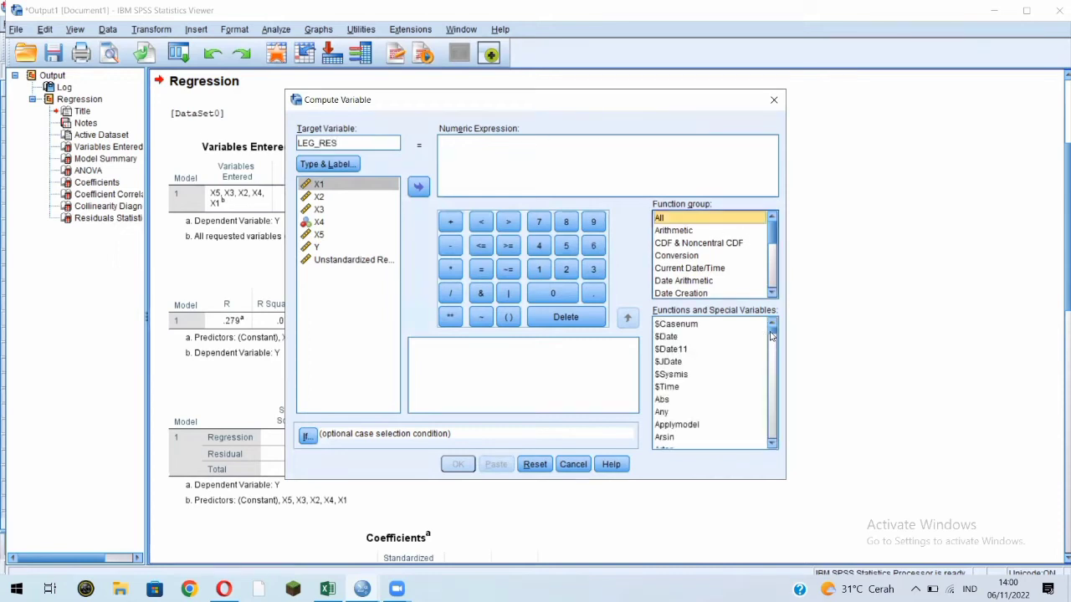
{"action": "left_click_drag", "start_coordinate": [771, 335], "coordinate": [775, 380]}
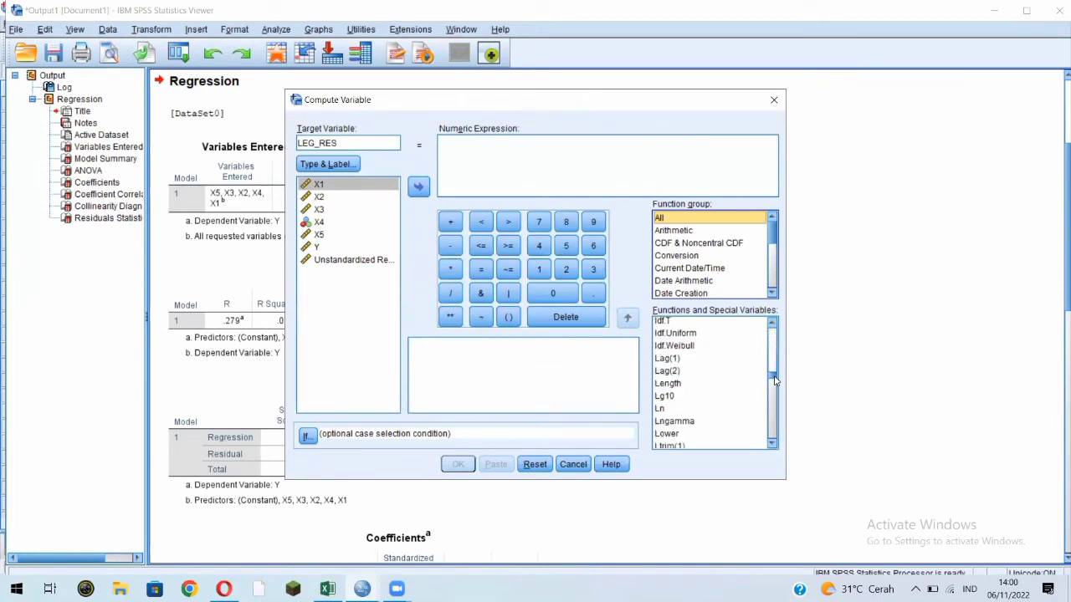
{"action": "left_click", "coordinate": [709, 362]}
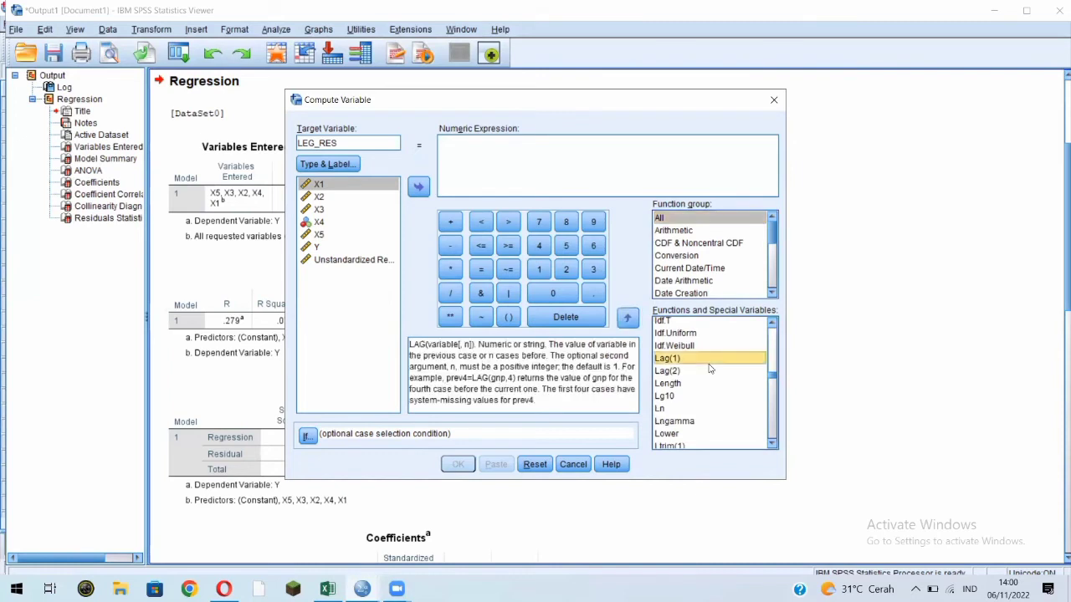
{"action": "double_click", "coordinate": [708, 363]}
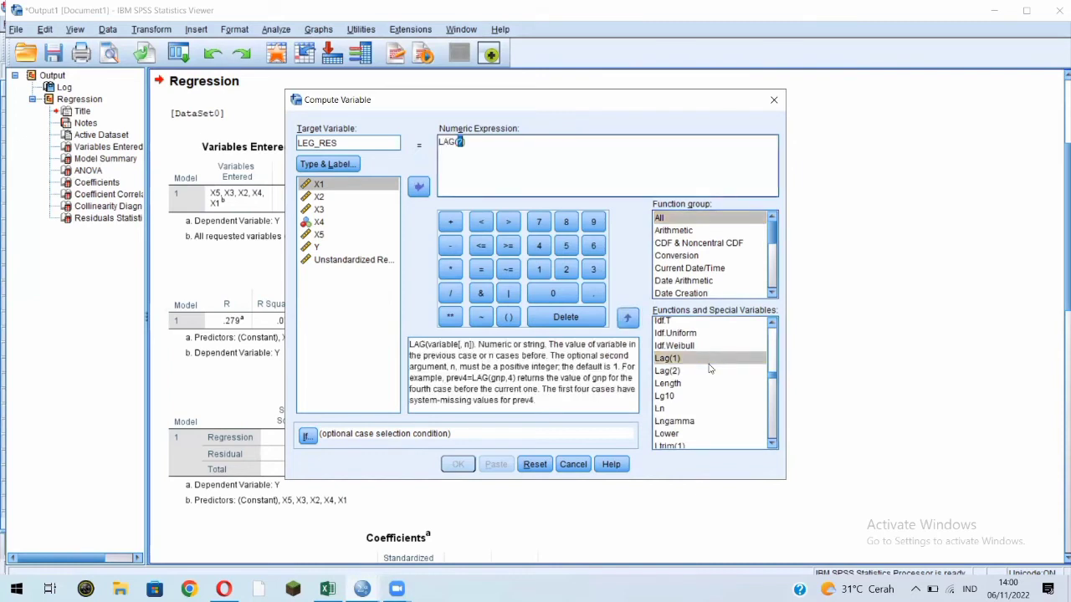
{"action": "double_click", "coordinate": [371, 260]}
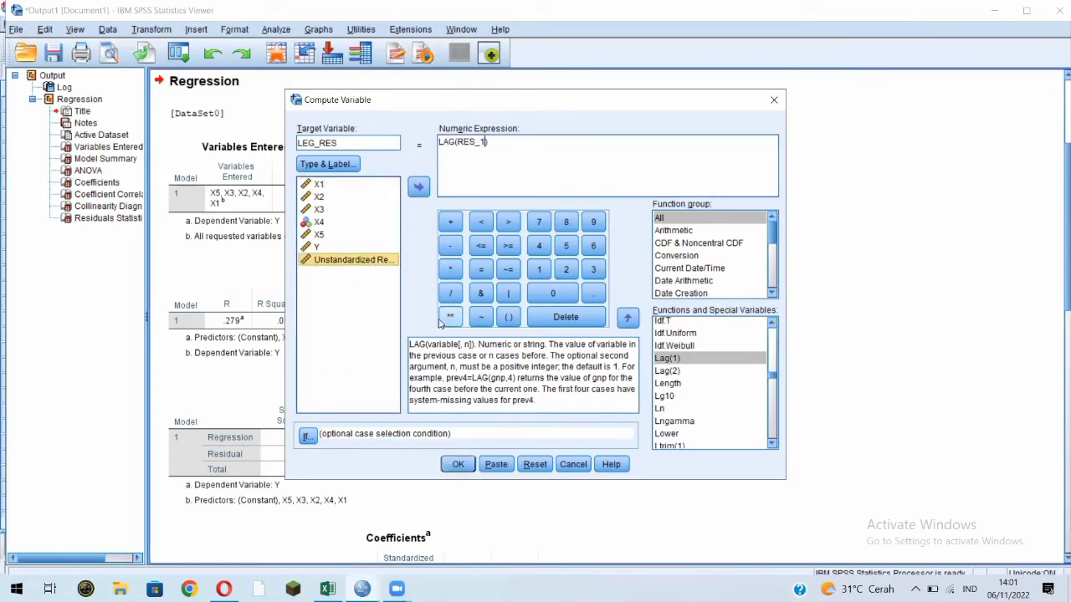
{"action": "left_click", "coordinate": [458, 465]}
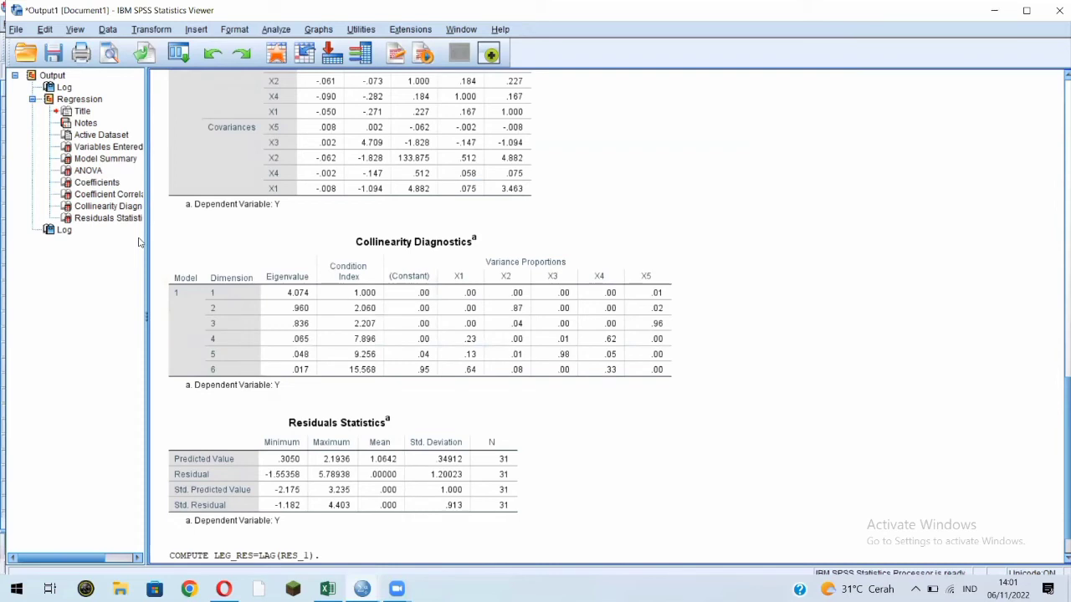
- Start another linear regression and replace Y with Unstandardized Residual as the dependent variable
{"action": "left_click", "coordinate": [273, 30]}
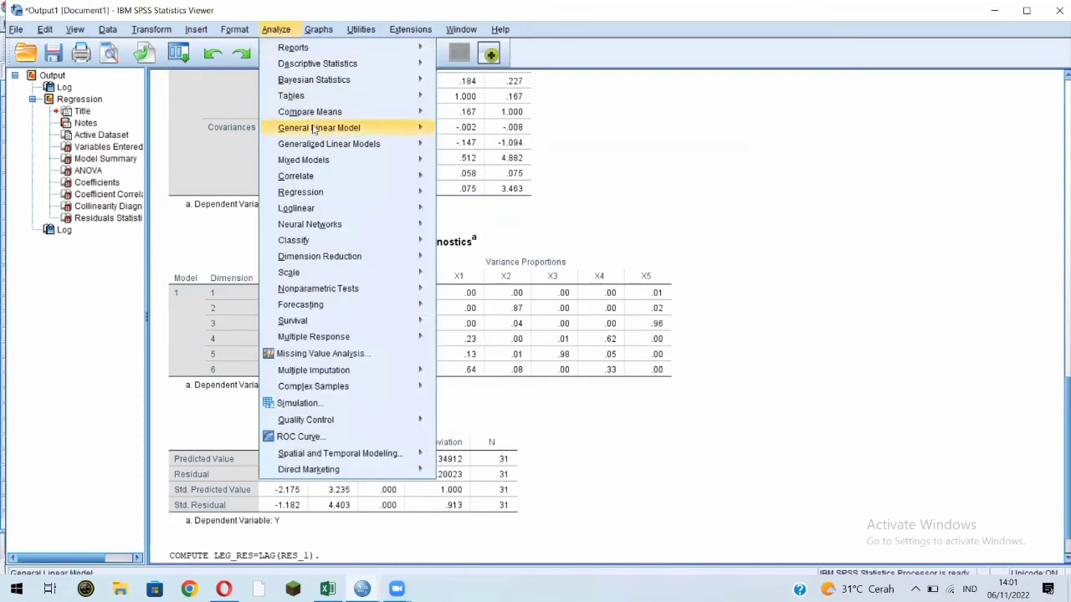
{"action": "mouse_move", "coordinate": [349, 193]}
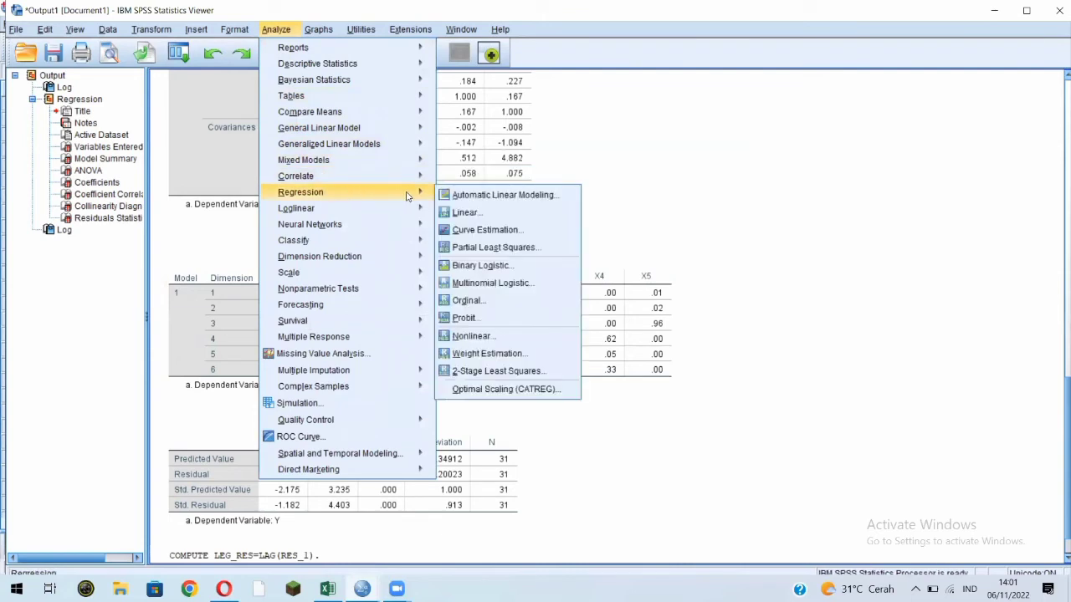
{"action": "left_click", "coordinate": [461, 213]}
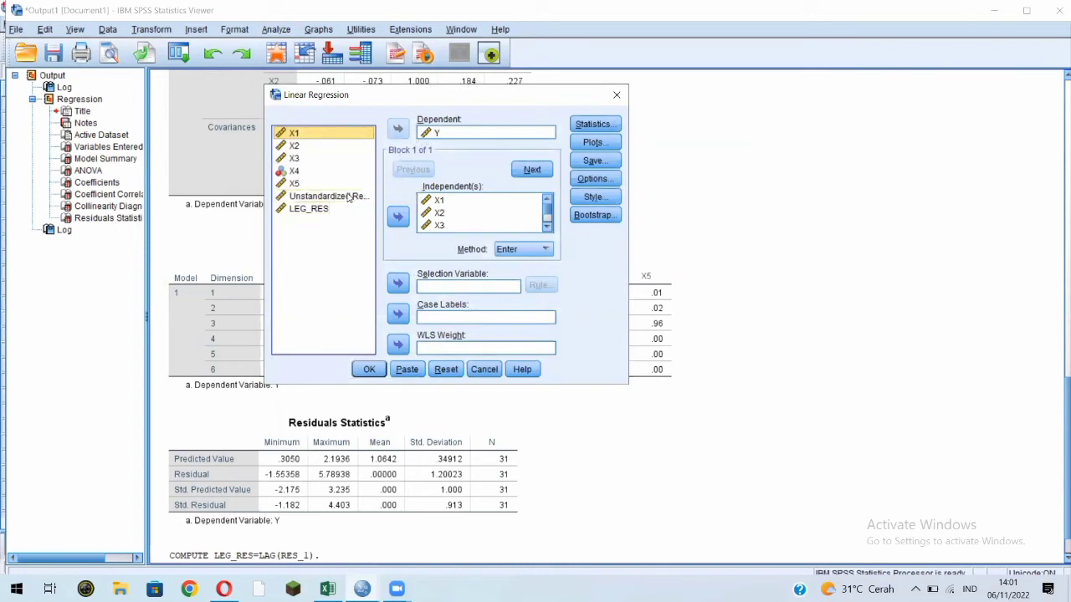
{"action": "left_click", "coordinate": [348, 195]}
{"action": "left_click", "coordinate": [443, 136]}
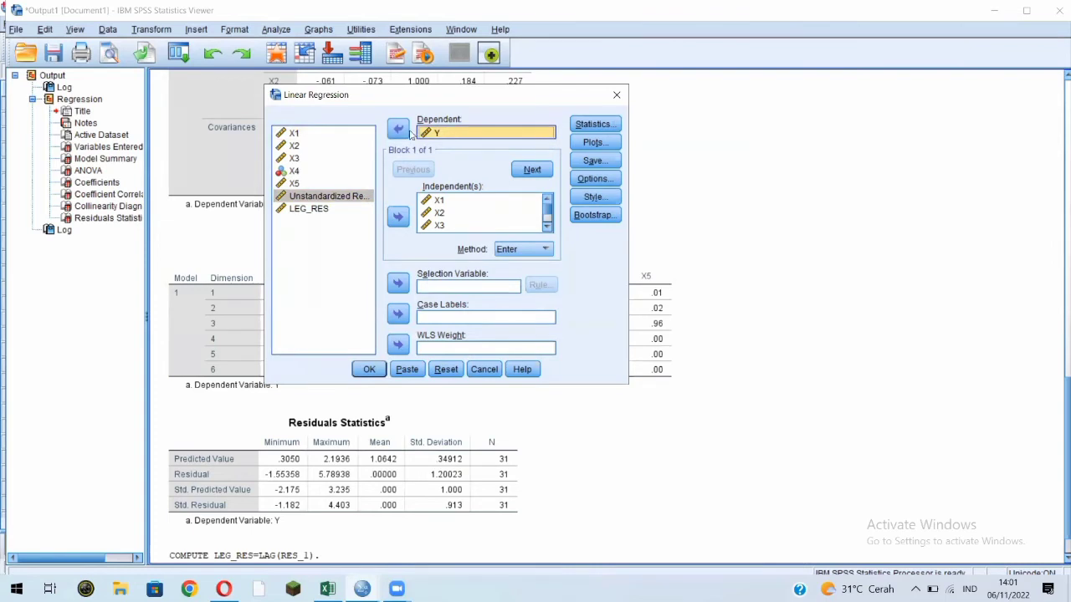
{"action": "left_click", "coordinate": [398, 128]}
{"action": "left_click", "coordinate": [350, 210]}
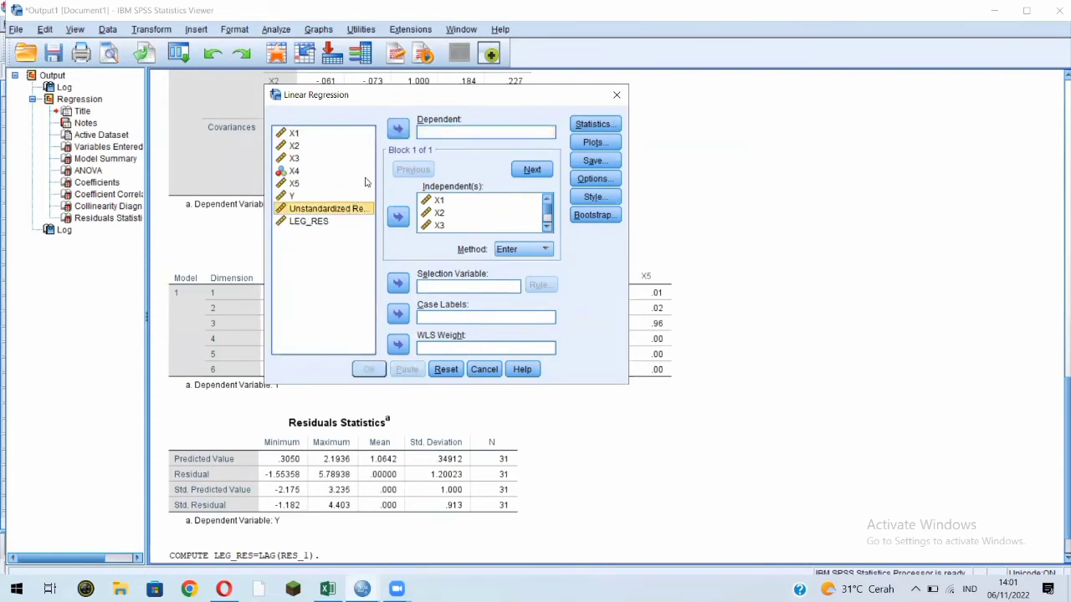
{"action": "left_click", "coordinate": [398, 128]}
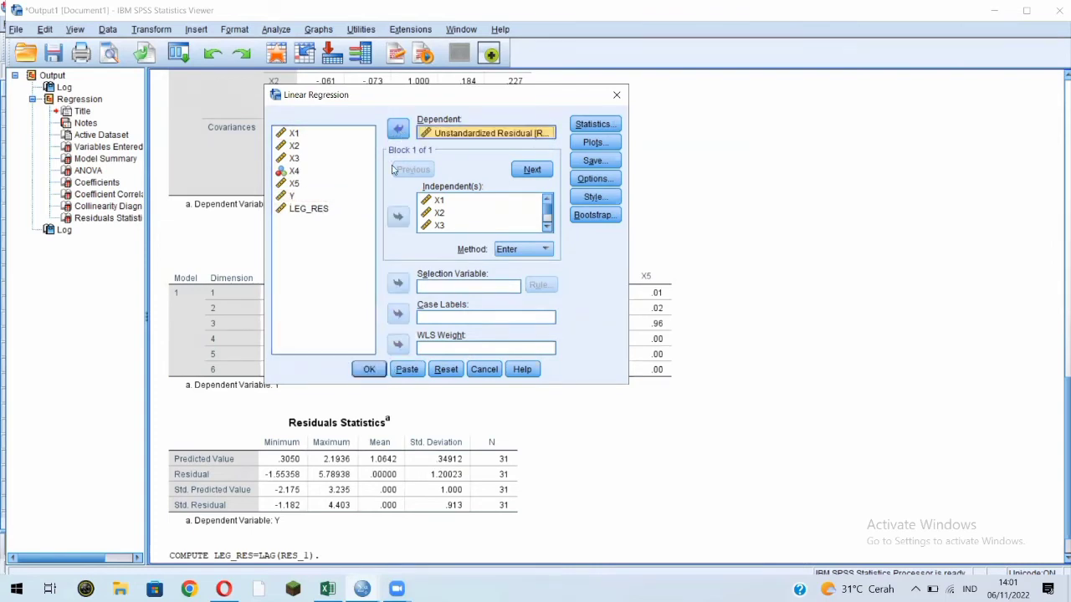
- Remove X1 through X5 from the independent variables and use LEG_RES as the only predictor
{"action": "left_click", "coordinate": [360, 209]}
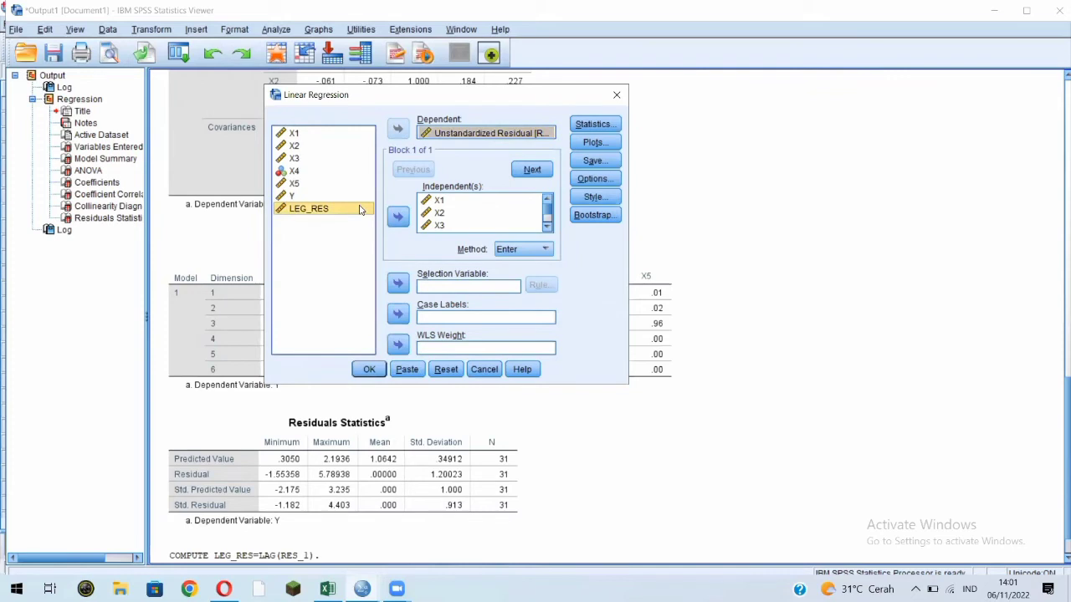
{"action": "left_click", "coordinate": [438, 201]}
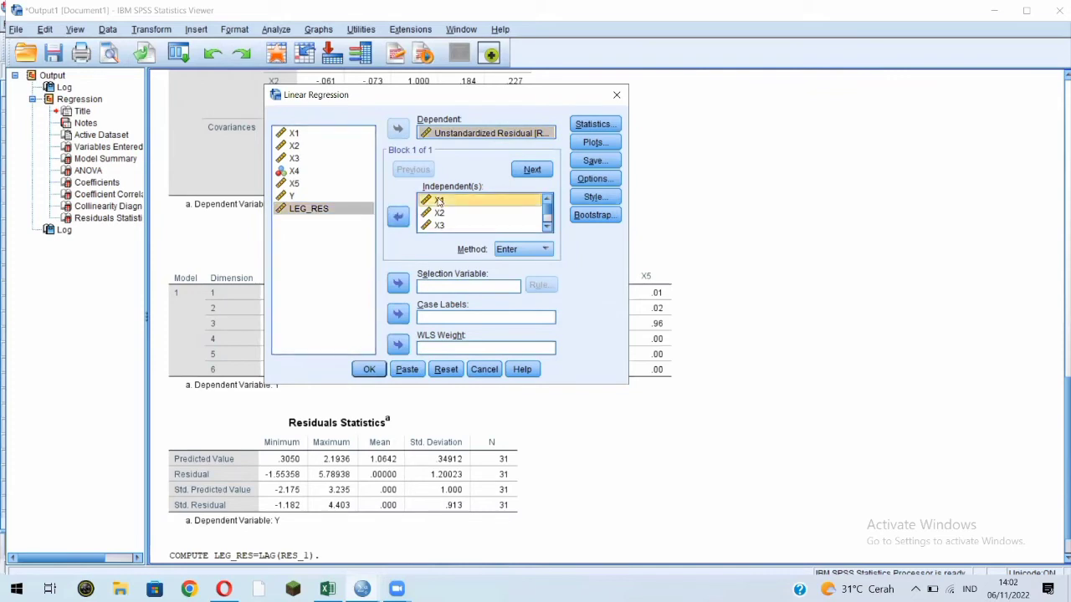
{"action": "key", "text": "ctrl+a"}
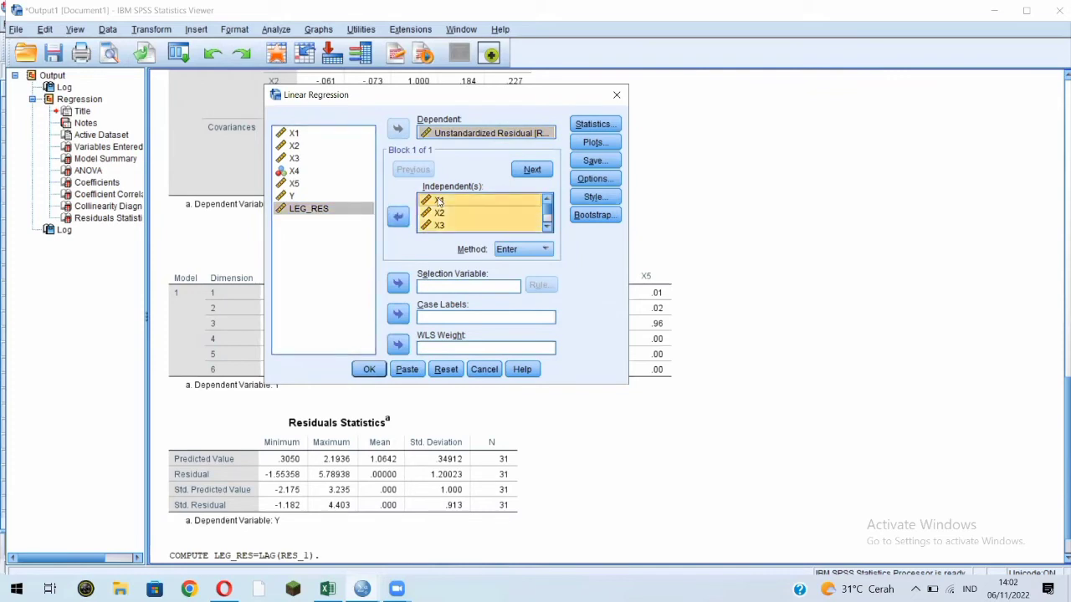
{"action": "left_click", "coordinate": [398, 216]}
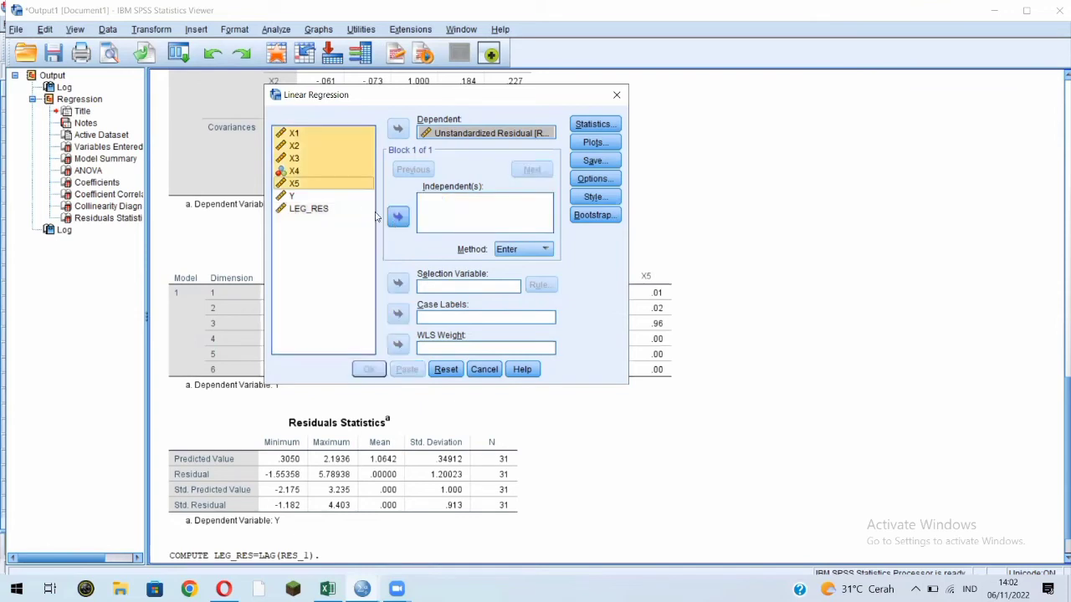
{"action": "left_click", "coordinate": [362, 210]}
{"action": "left_click", "coordinate": [398, 217]}
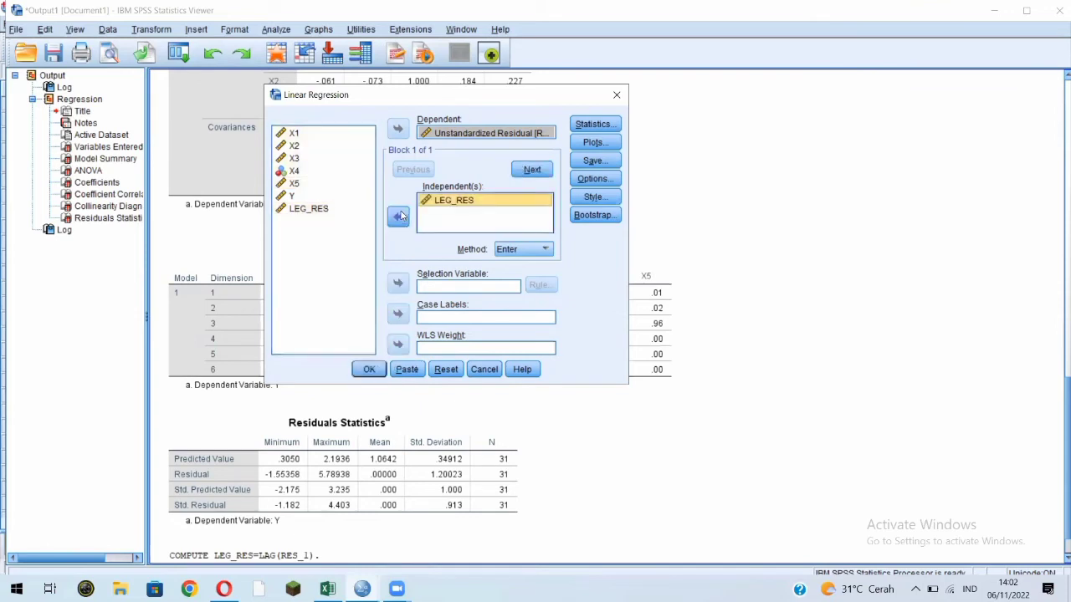
- Run the residual regression, keeping Durbin-Watson, the covariance matrix and collinearity diagnostics, and review the LEG_RES coefficient
{"action": "left_click", "coordinate": [593, 124]}
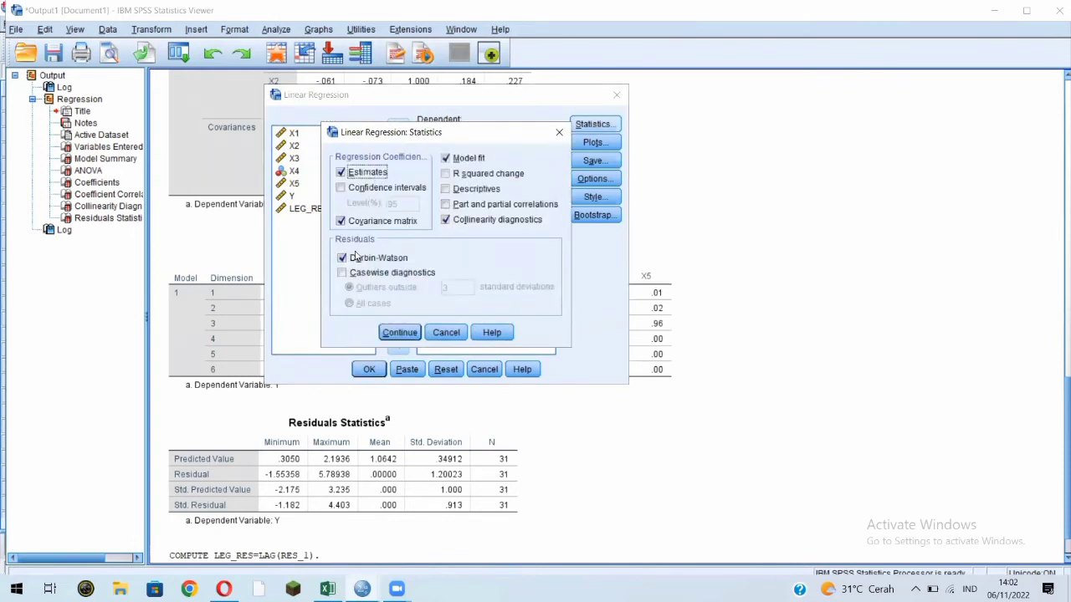
{"action": "left_click", "coordinate": [409, 336]}
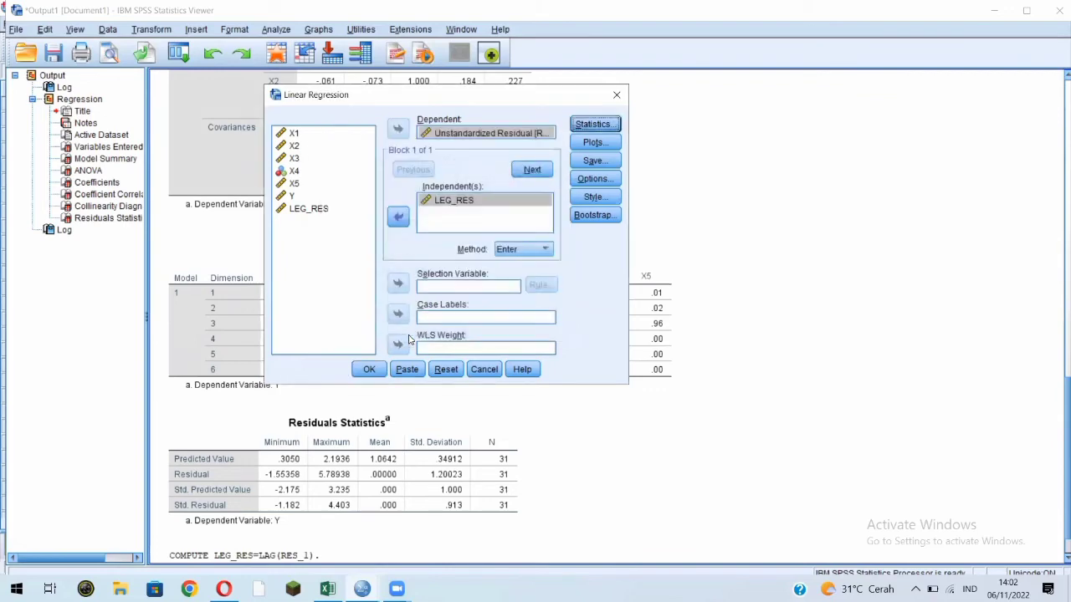
{"action": "left_click", "coordinate": [369, 373]}
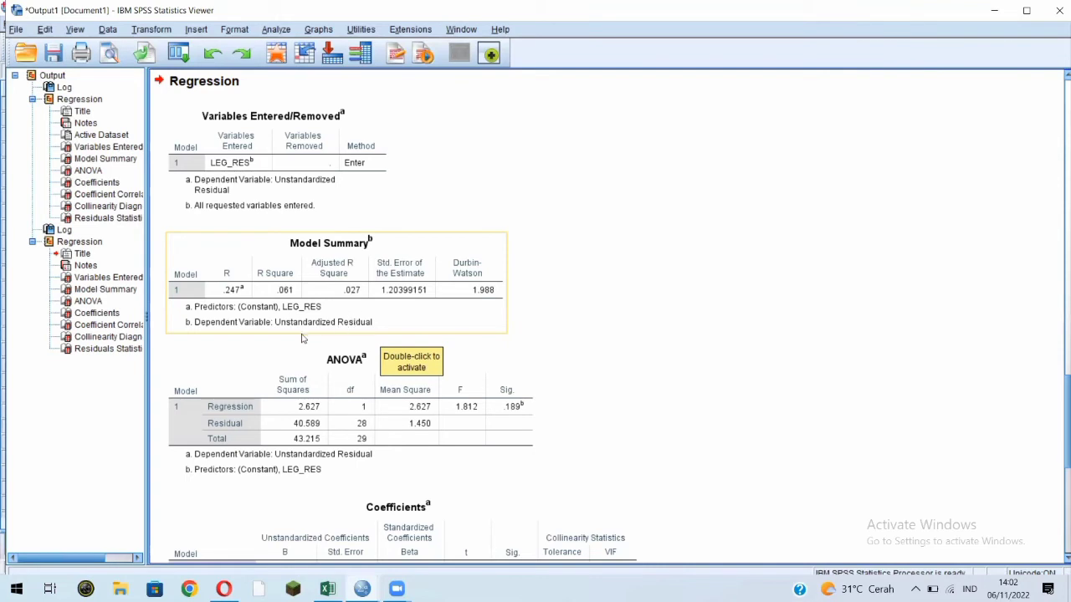
{"action": "scroll", "coordinate": [302, 337], "scroll_direction": "down", "scroll_amount": 1}
{"action": "scroll", "coordinate": [302, 337], "scroll_direction": "down", "scroll_amount": 3}
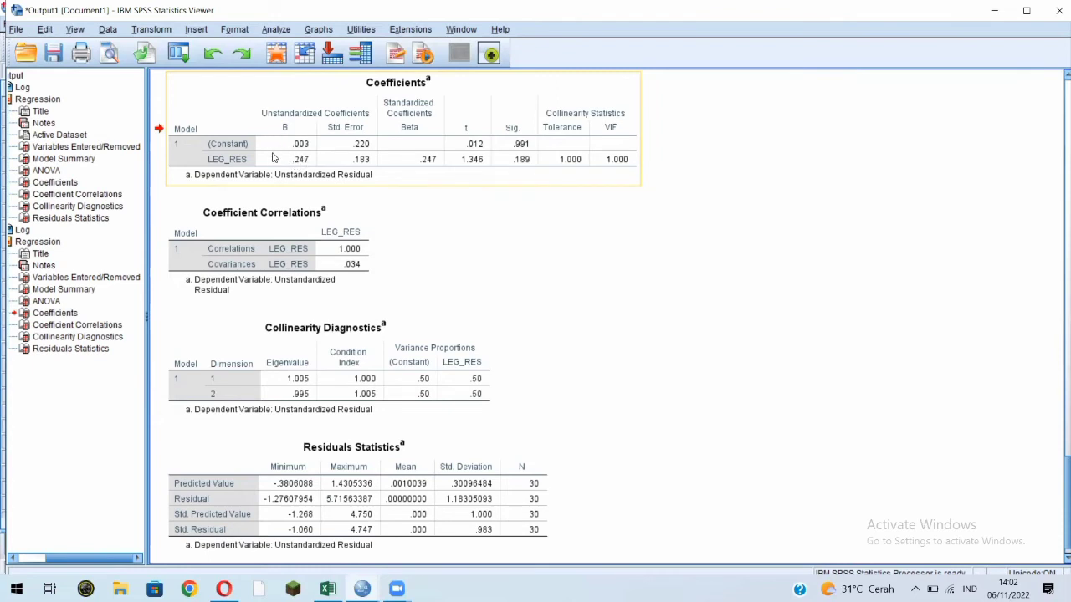
- Start another Compute Variable transformation and name the target variable LEG_X1
{"action": "left_click", "coordinate": [159, 31]}
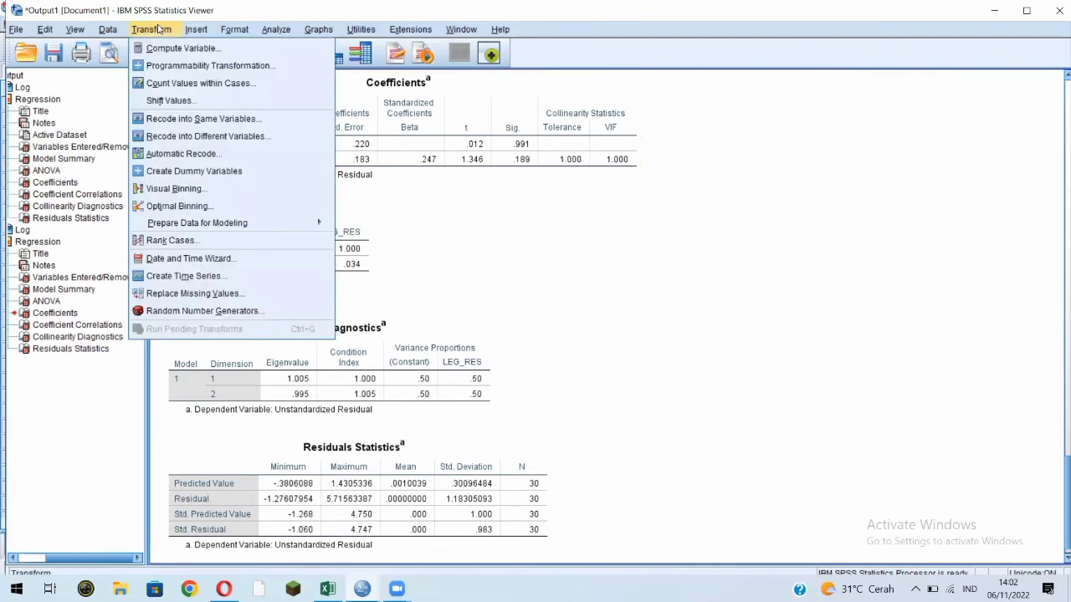
{"action": "left_click", "coordinate": [180, 48]}
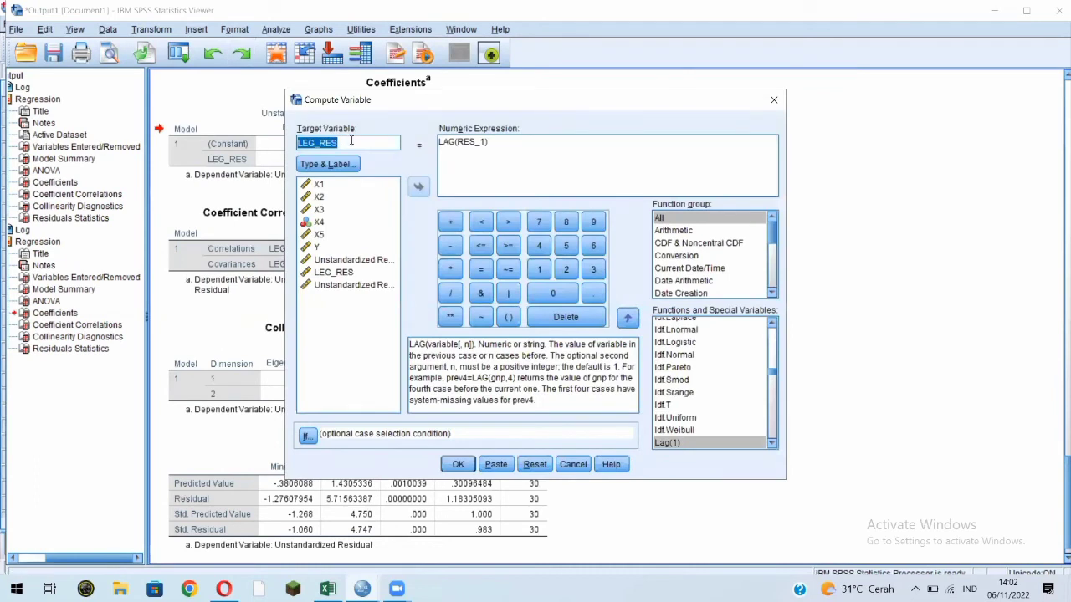
{"action": "left_click", "coordinate": [350, 142]}
{"action": "key", "text": "BackSpace"}
{"action": "key", "text": "BackSpace"}
{"action": "key", "text": "BackSpace"}
{"action": "type", "text": "X1"}
- Replace the LAG(RES_1) expression with X1 - (0.247 * LAG(X1)) and compute LEG_X1
{"action": "left_click", "coordinate": [510, 141]}
{"action": "key", "text": "BackSpace"}
{"action": "key", "text": "BackSpace"}
{"action": "key", "text": "BackSpace"}
{"action": "key", "text": "BackSpace"}
{"action": "key", "text": "BackSpace"}
{"action": "key", "text": "BackSpace"}
{"action": "key", "text": "BackSpace"}
{"action": "key", "text": "BackSpace"}
{"action": "key", "text": "BackSpace"}
{"action": "key", "text": "BackSpace"}
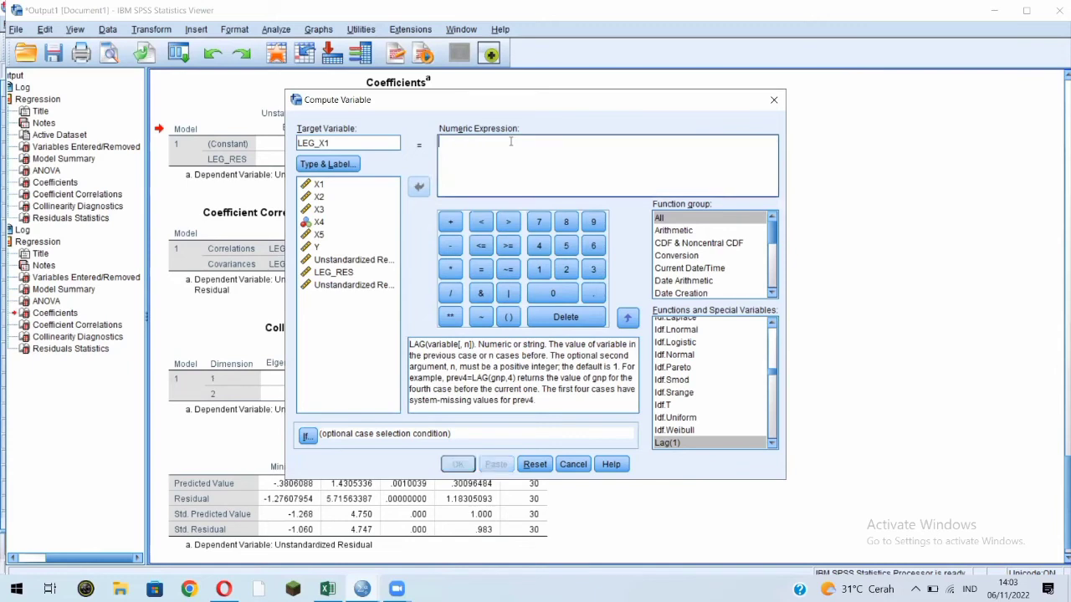
{"action": "type", "text": "X1"}
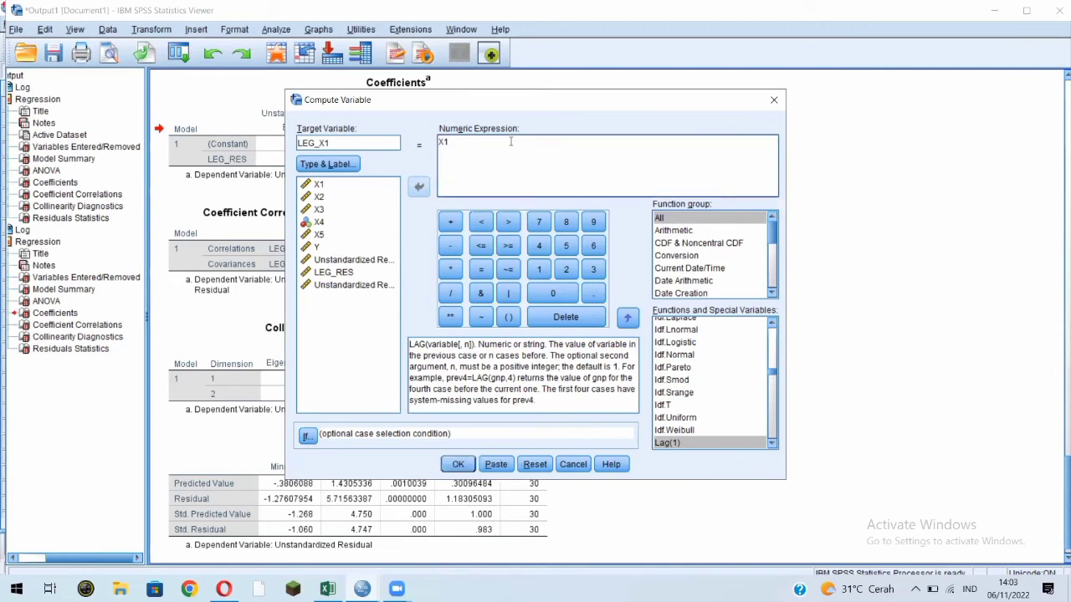
{"action": "left_click", "coordinate": [451, 250]}
{"action": "type", "text": "(0.247"}
{"action": "left_click", "coordinate": [450, 270]}
{"action": "left_click", "coordinate": [674, 446]}
{"action": "double_click", "coordinate": [674, 443]}
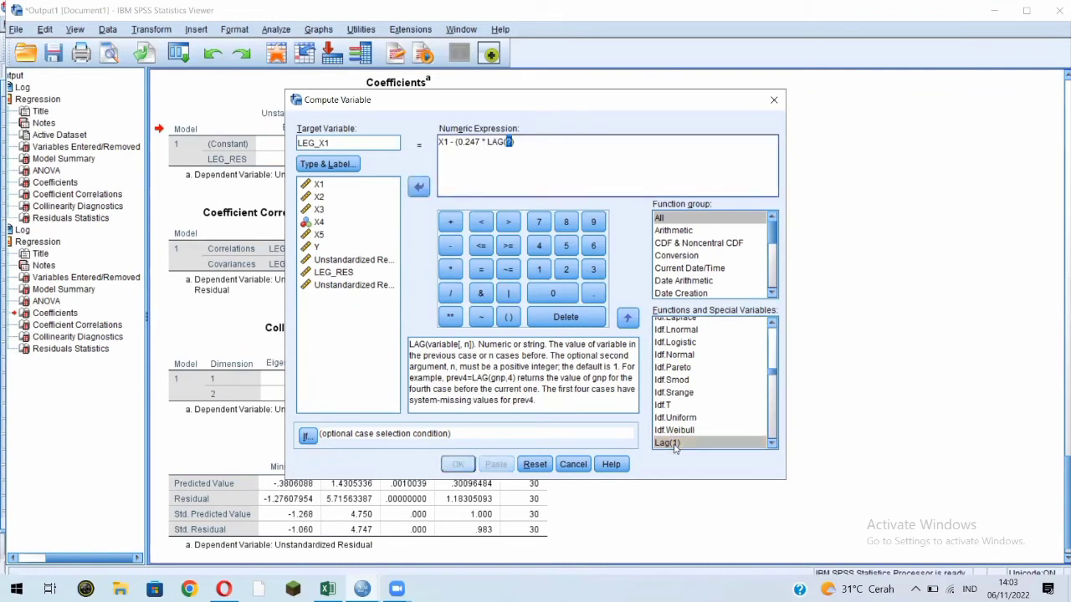
{"action": "double_click", "coordinate": [368, 189]}
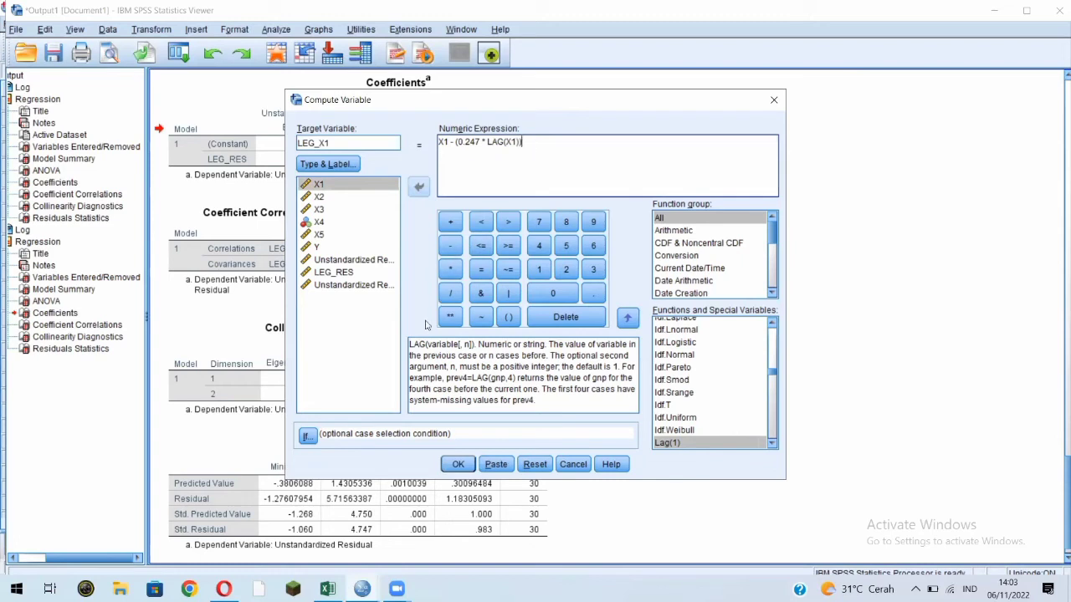
{"action": "left_click", "coordinate": [457, 465]}
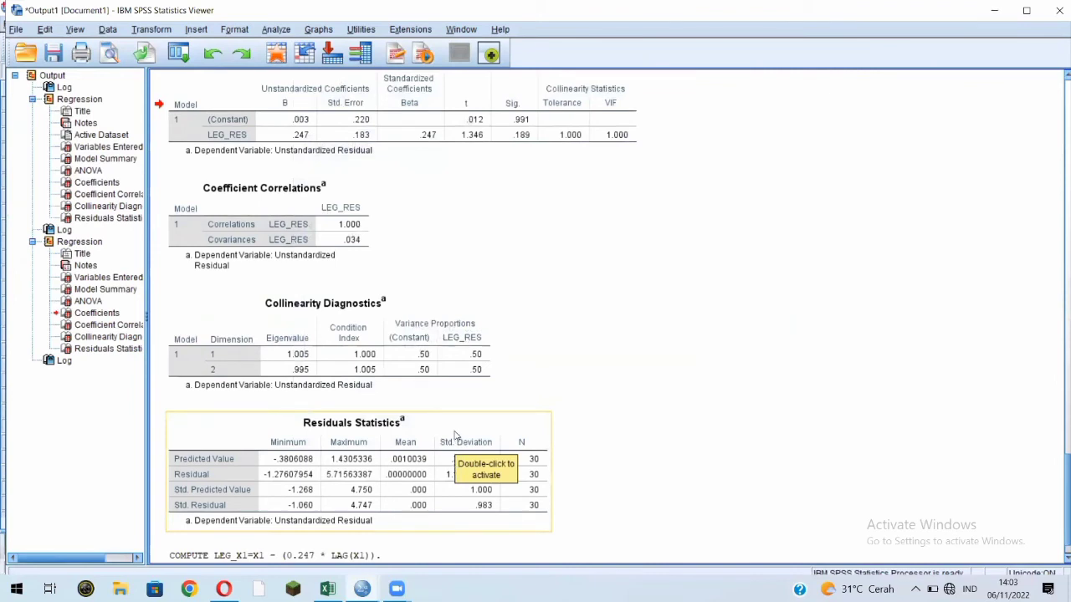
- Compute a new variable LEG_X2 as X2 - (0.247 * LAG(X2))
{"action": "left_click", "coordinate": [151, 31]}
{"action": "left_click", "coordinate": [167, 46]}
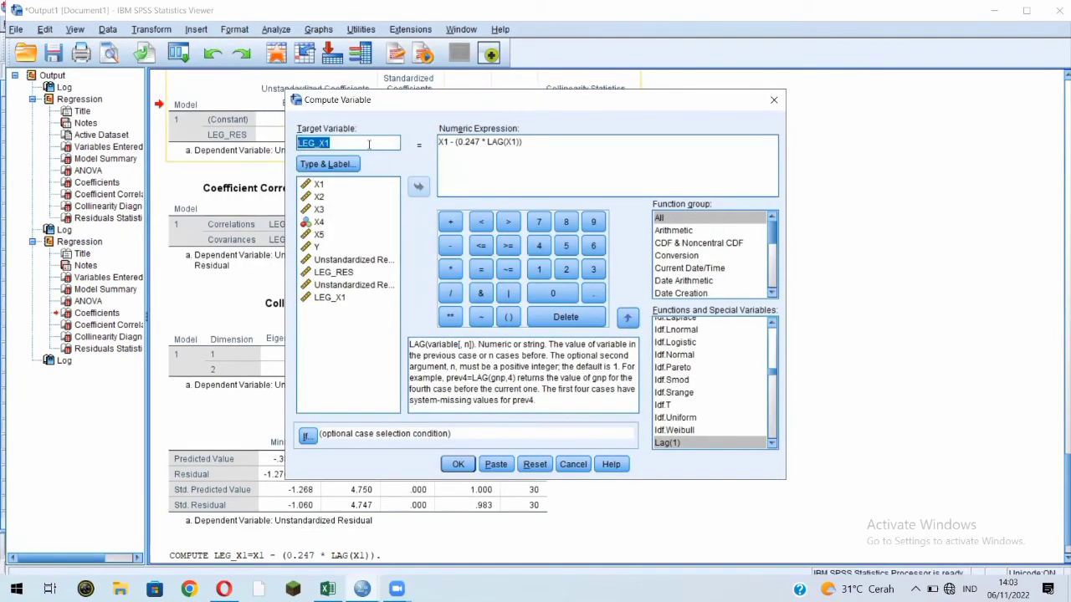
{"action": "left_click", "coordinate": [368, 143]}
{"action": "key", "text": "BackSpace"}
{"action": "key", "text": "BackSpace"}
{"action": "type", "text": "X2"}
{"action": "left_click", "coordinate": [447, 142]}
{"action": "key", "text": "BackSpace"}
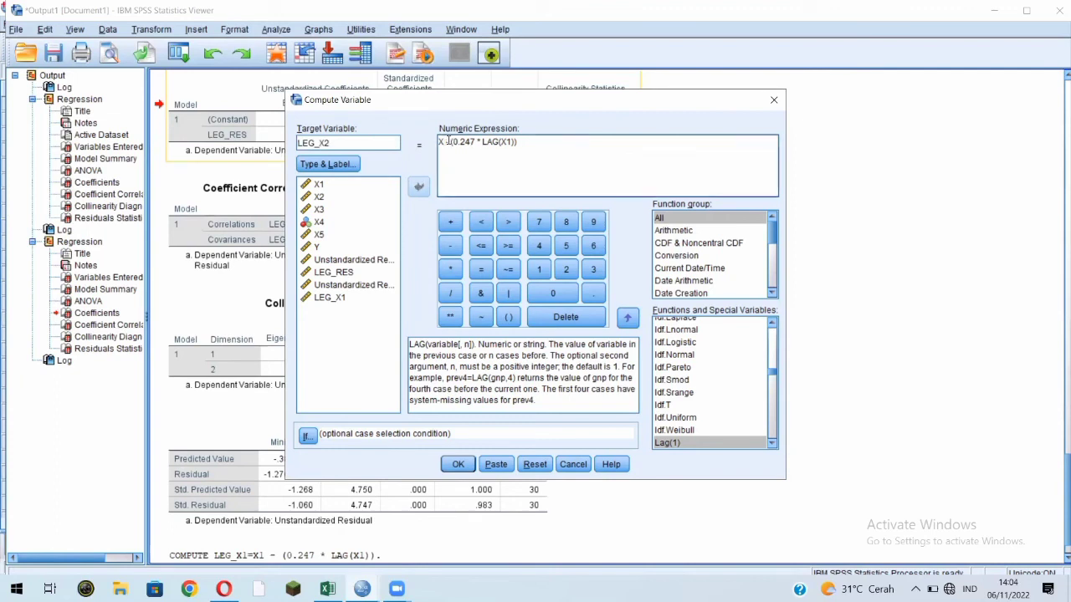
{"action": "type", "text": "2"}
{"action": "key", "text": "BackSpace"}
{"action": "type", "text": "2 -"}
{"action": "left_click", "coordinate": [457, 464]}
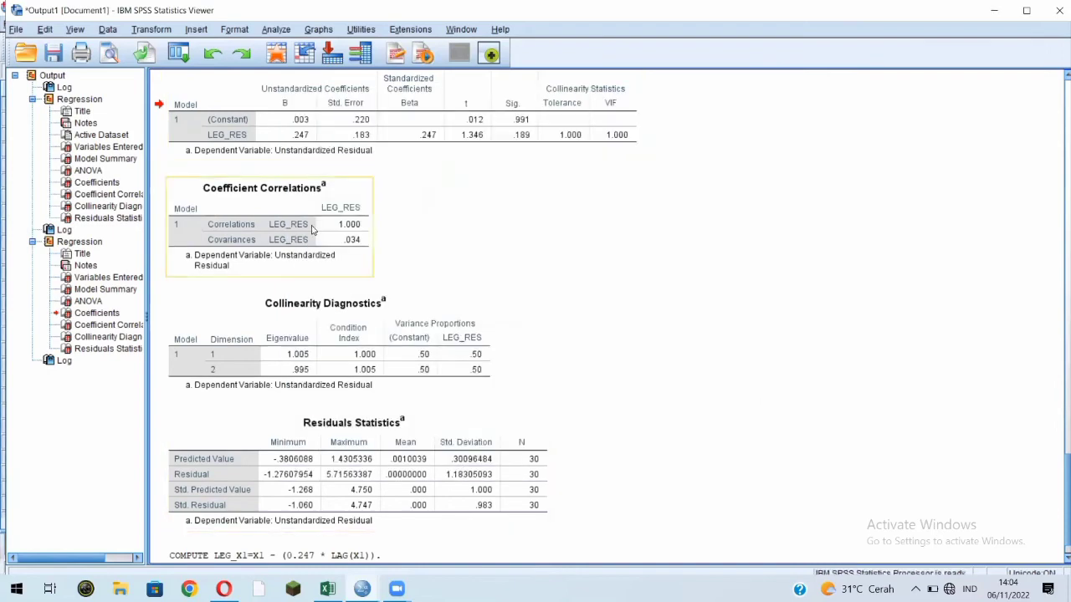
- Compute a new variable LEG_X3 as X3 - (0.247 * LAG(X3))
{"action": "left_click", "coordinate": [164, 30]}
{"action": "left_click", "coordinate": [167, 31]}
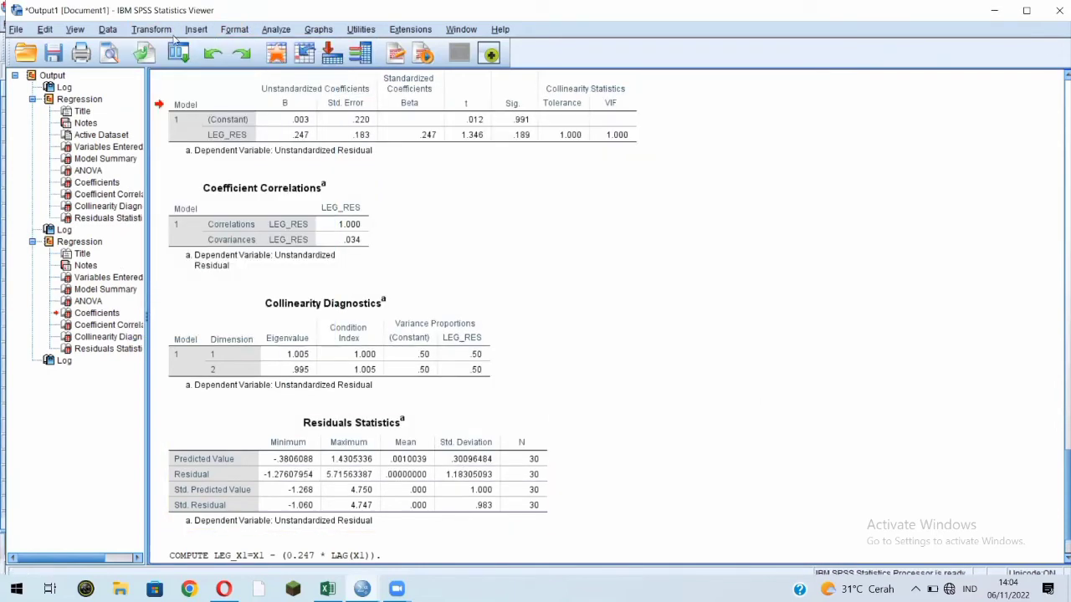
{"action": "left_click", "coordinate": [167, 31]}
{"action": "mouse_move", "coordinate": [184, 40]}
{"action": "mouse_move", "coordinate": [150, 30]}
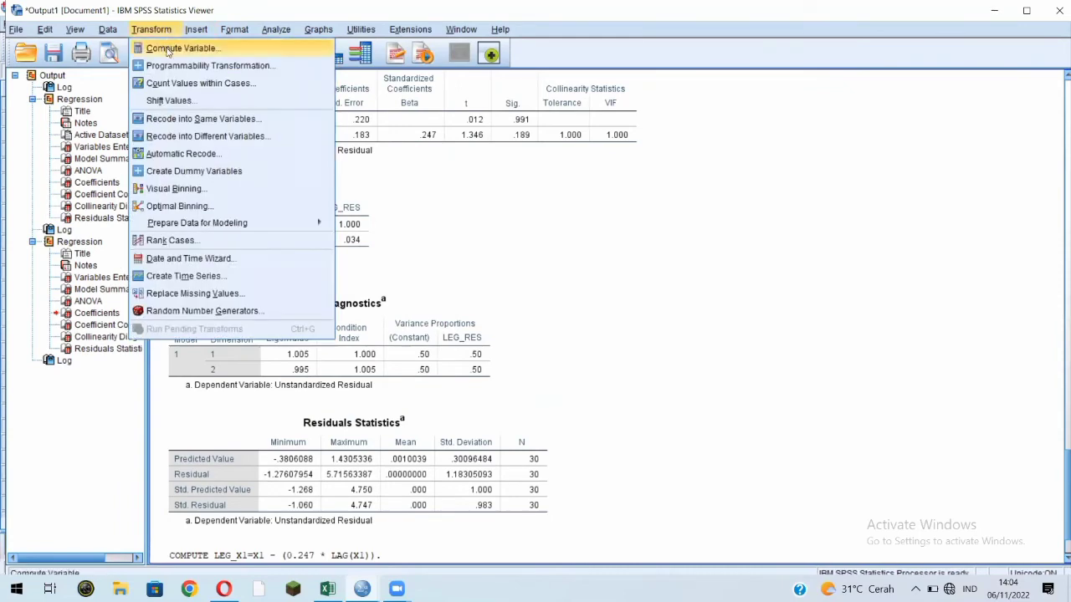
{"action": "left_click", "coordinate": [213, 46]}
{"action": "left_click", "coordinate": [352, 140]}
{"action": "key", "text": "BackSpace"}
{"action": "type", "text": "3"}
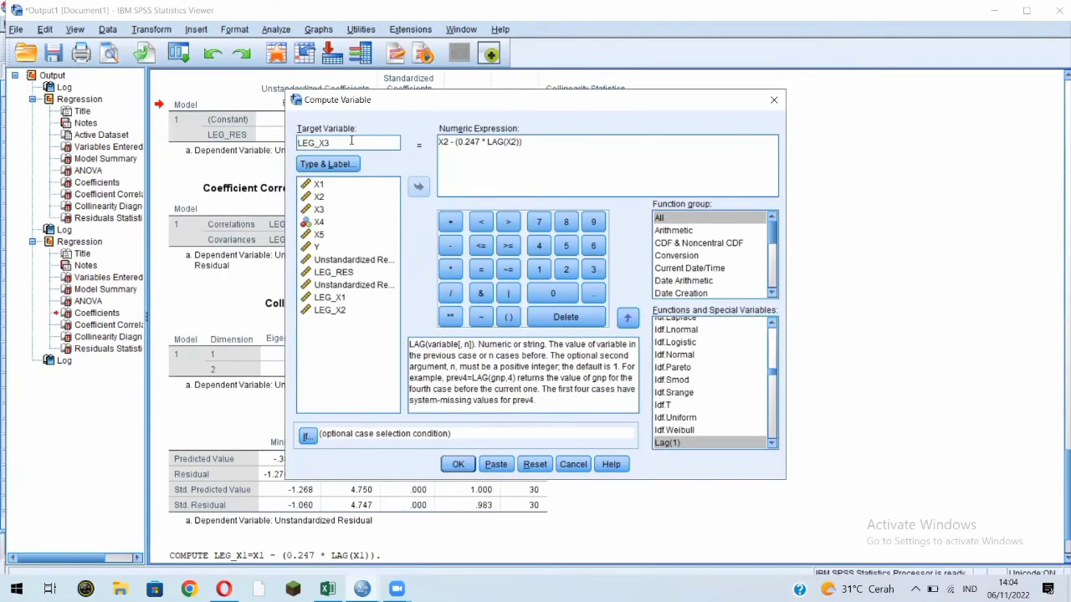
{"action": "left_click", "coordinate": [444, 142]}
{"action": "key", "text": "BackSpace"}
{"action": "type", "text": "2"}
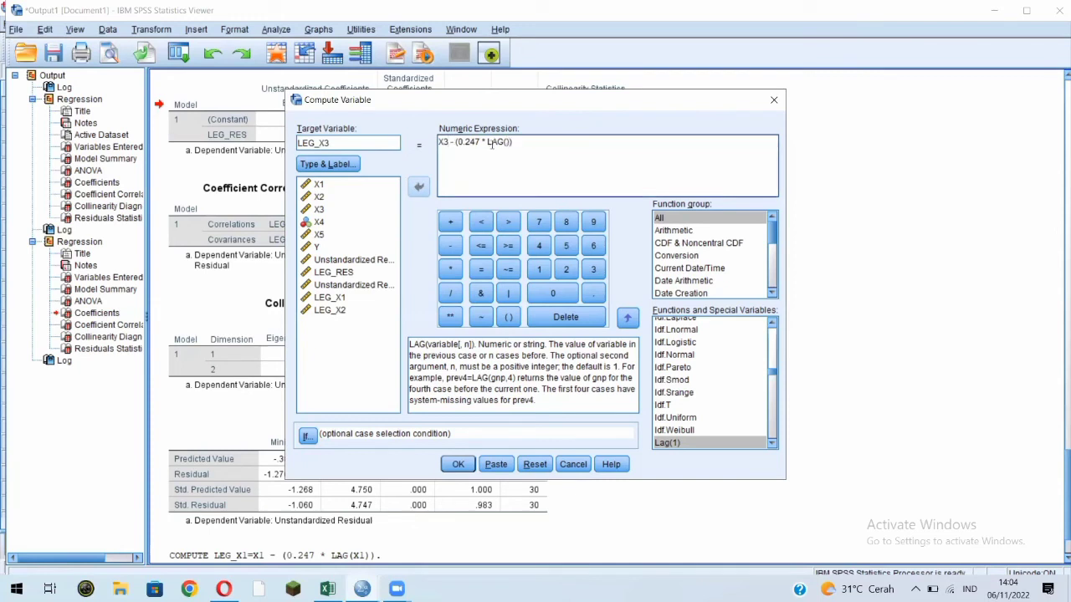
{"action": "double_click", "coordinate": [331, 213]}
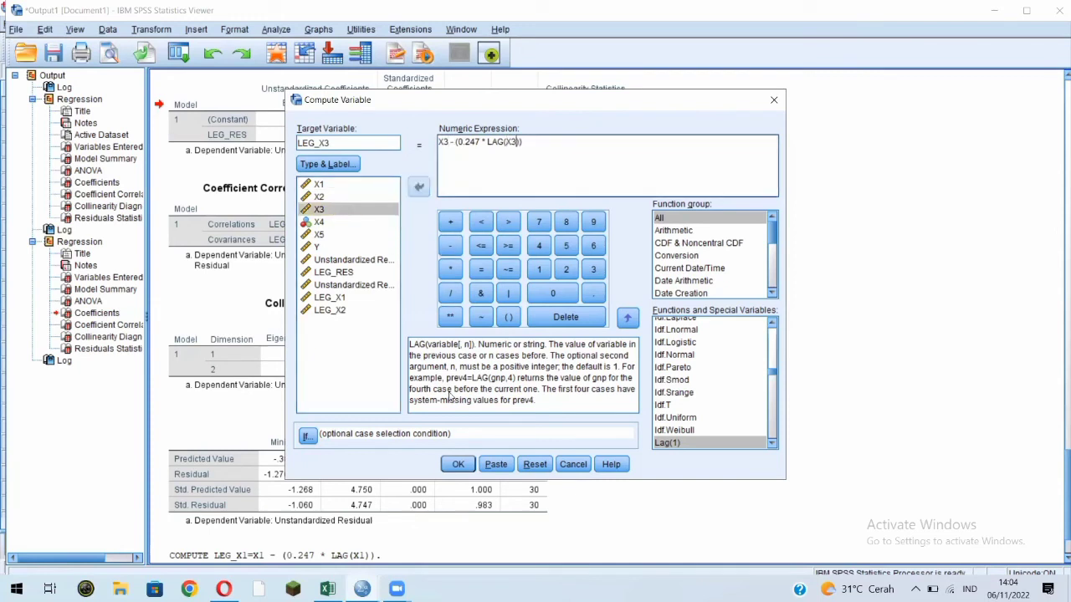
{"action": "left_click", "coordinate": [460, 464]}
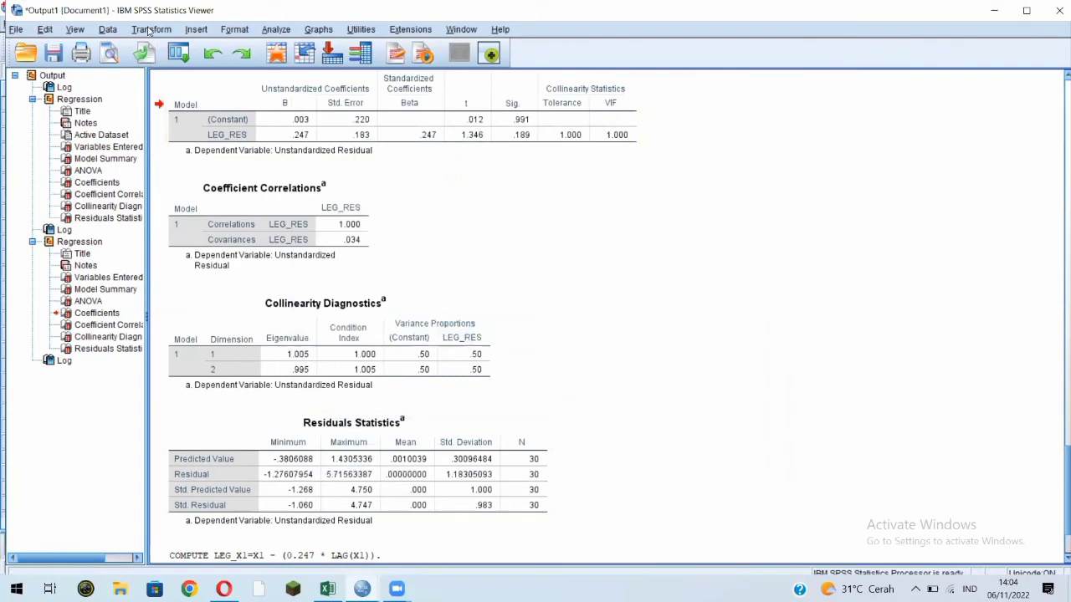
- Compute a new variable LEG_X4 as X4 - (0.247 * LAG(X4))
{"action": "left_click", "coordinate": [149, 29]}
{"action": "left_click", "coordinate": [161, 48]}
{"action": "left_click", "coordinate": [355, 142]}
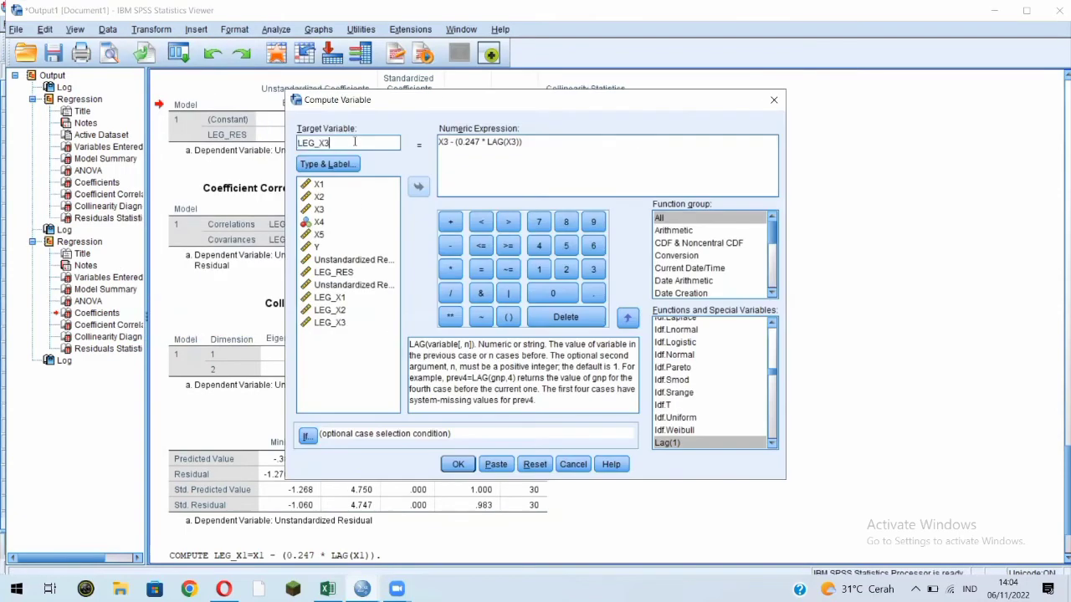
{"action": "key", "text": "BackSpace"}
{"action": "type", "text": "4"}
{"action": "left_click", "coordinate": [448, 142]}
{"action": "key", "text": "BackSpace"}
{"action": "type", "text": "4"}
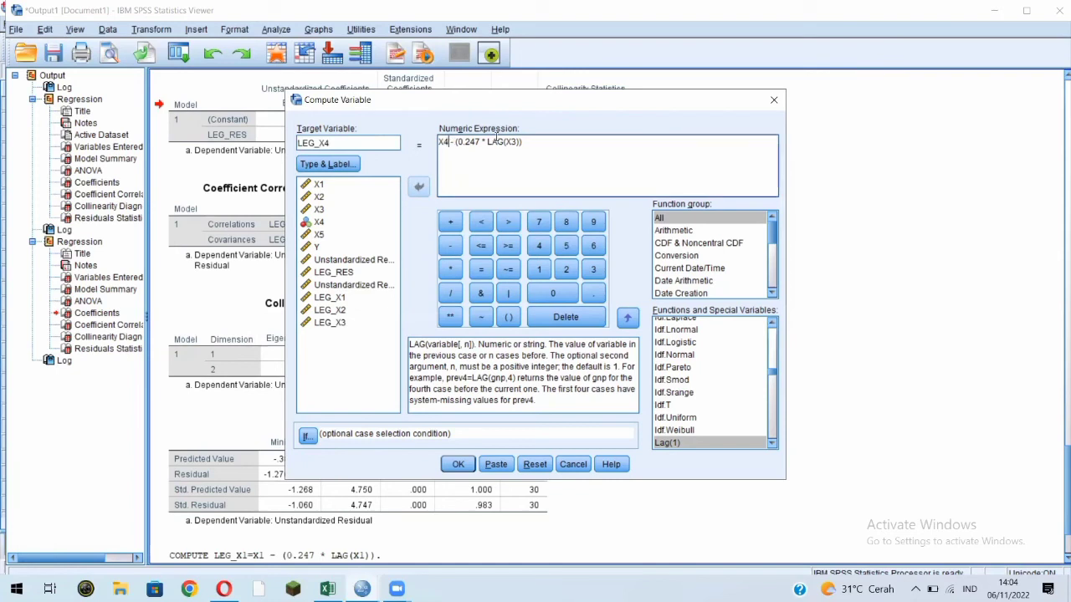
{"action": "left_click", "coordinate": [515, 142]}
{"action": "key", "text": "BackSpace"}
{"action": "double_click", "coordinate": [340, 224]}
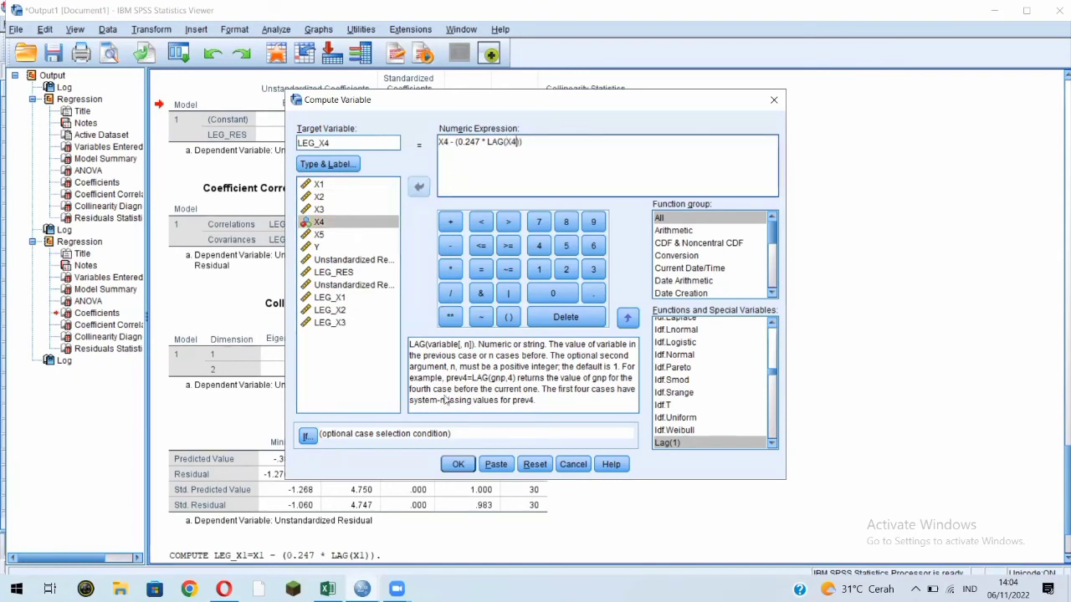
{"action": "left_click", "coordinate": [458, 464]}
- Compute a new variable LEG_X5 as X5 - (0.247 * LAG(X5))
{"action": "left_click", "coordinate": [151, 29]}
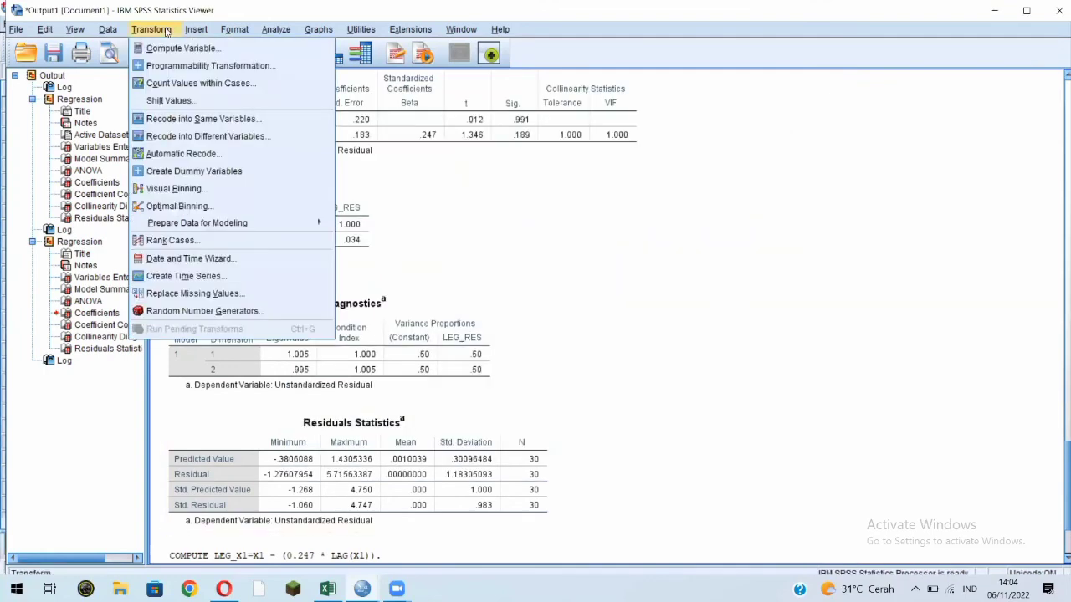
{"action": "left_click", "coordinate": [179, 48]}
{"action": "left_click", "coordinate": [338, 144]}
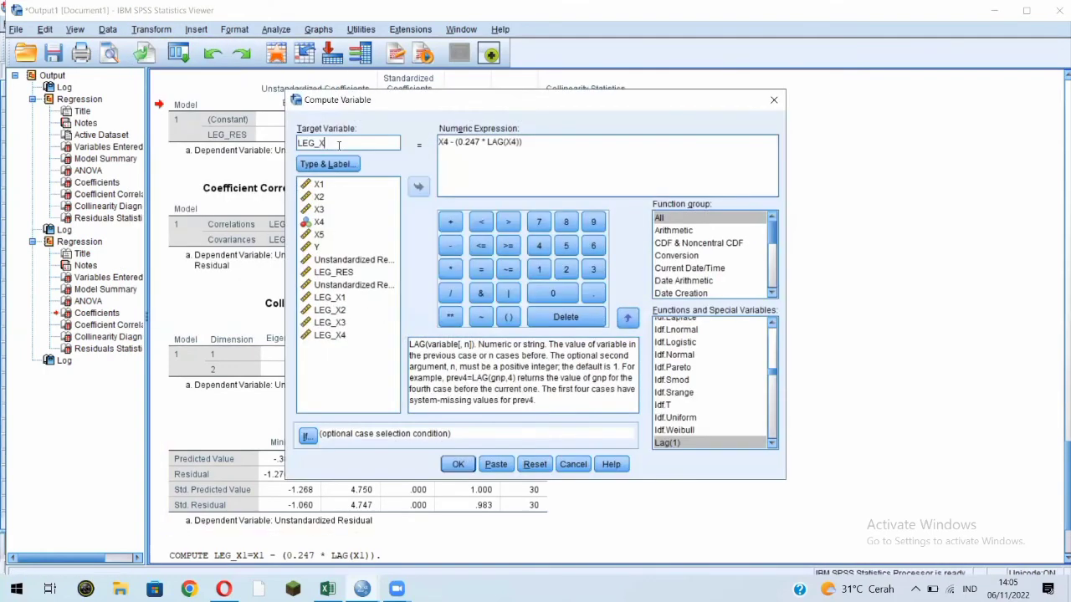
{"action": "type", "text": "5"}
{"action": "left_click", "coordinate": [449, 143]}
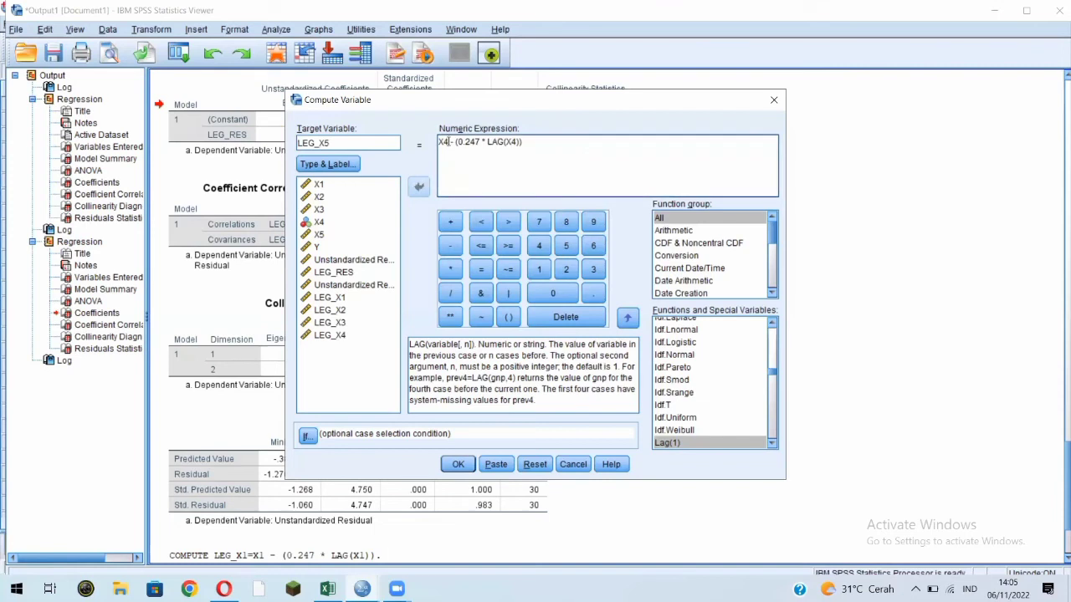
{"action": "left_click", "coordinate": [516, 142]}
{"action": "key", "text": "BackSpace"}
{"action": "double_click", "coordinate": [336, 235]}
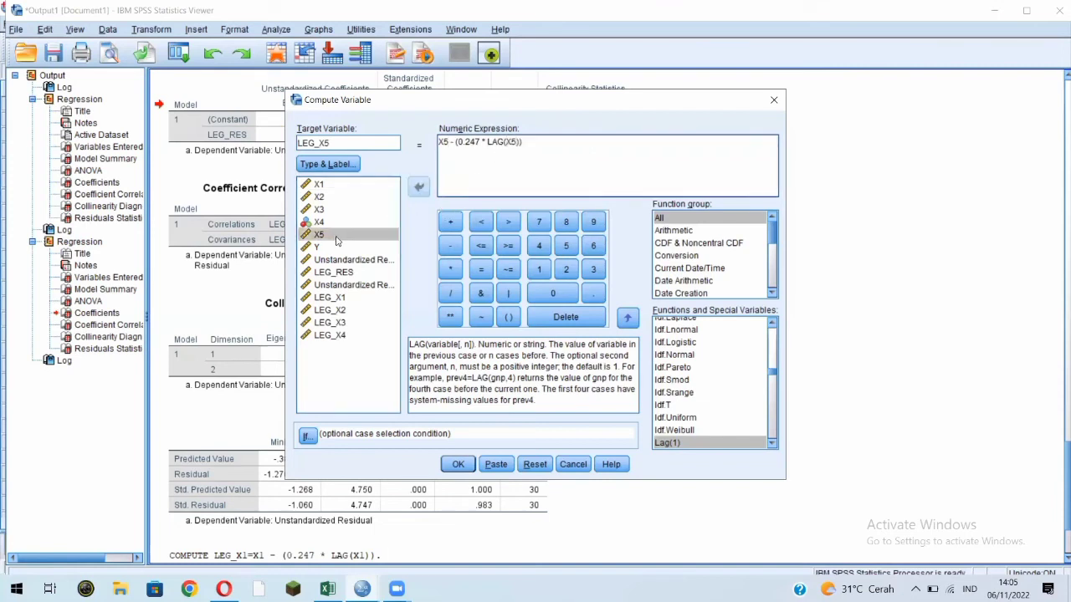
{"action": "left_click", "coordinate": [458, 464]}
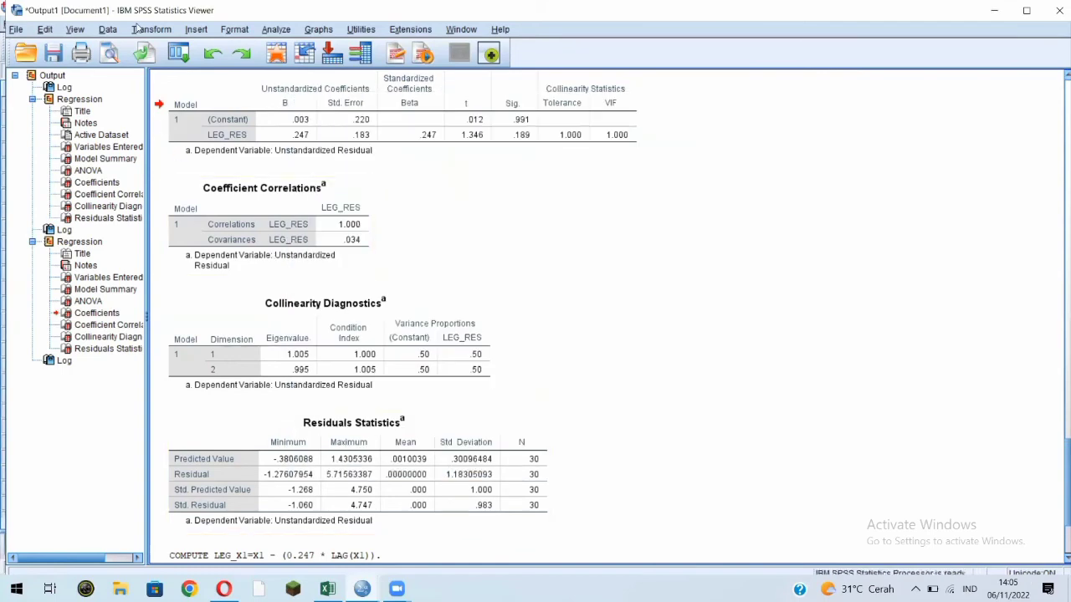
- Compute a new variable LEG_Y as Y - (0.247 * LAG(Y))
{"action": "left_click", "coordinate": [149, 29]}
{"action": "left_click", "coordinate": [155, 49]}
{"action": "left_click", "coordinate": [340, 142]}
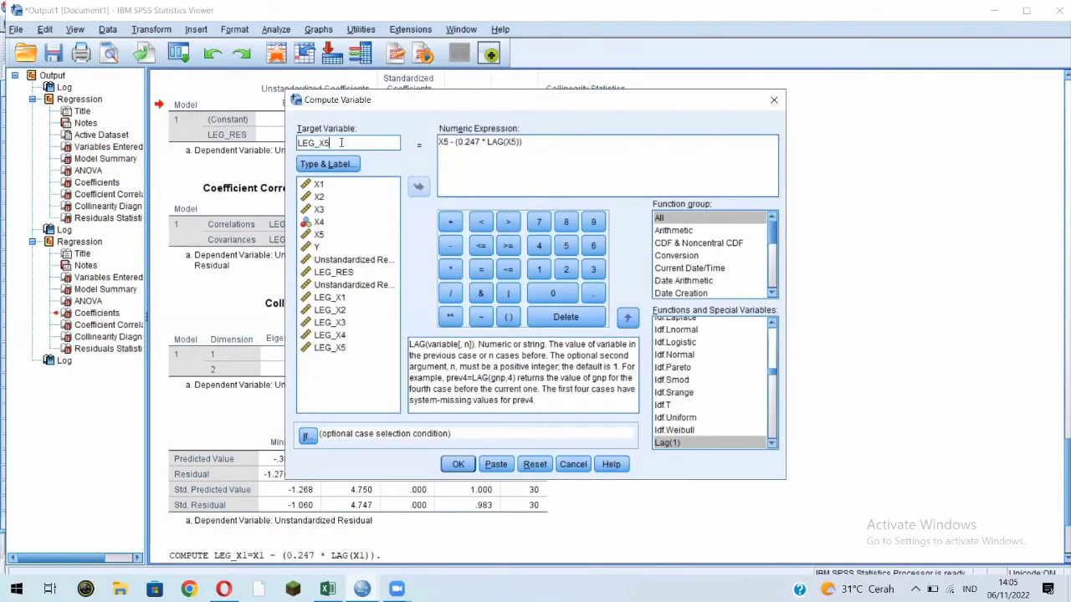
{"action": "key", "text": "BackSpace"}
{"action": "key", "text": "BackSpace"}
{"action": "type", "text": "Y"}
{"action": "left_click", "coordinate": [437, 142]}
{"action": "key", "text": "Delete"}
{"action": "key", "text": "Delete"}
{"action": "type", "text": "Y"}
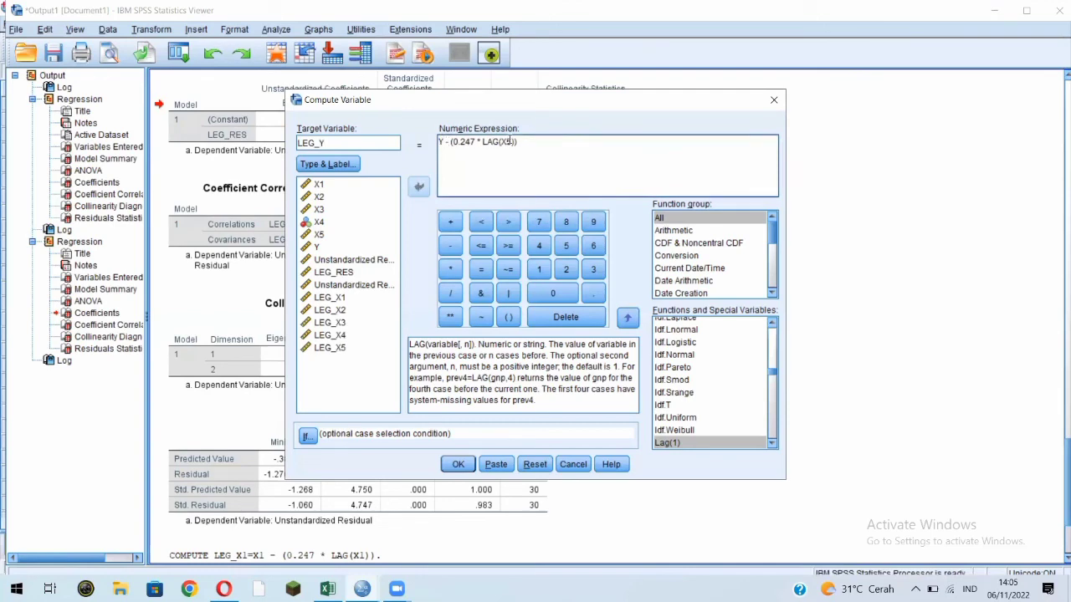
{"action": "double_click", "coordinate": [509, 142]}
{"action": "key", "text": "Delete"}
{"action": "double_click", "coordinate": [318, 247]}
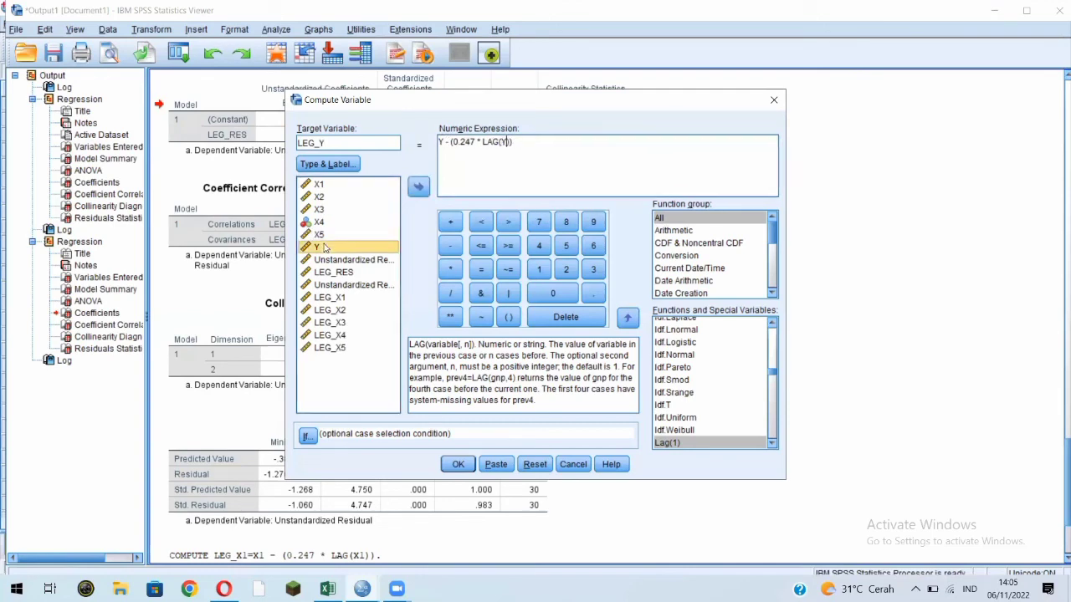
{"action": "left_click", "coordinate": [458, 464]}
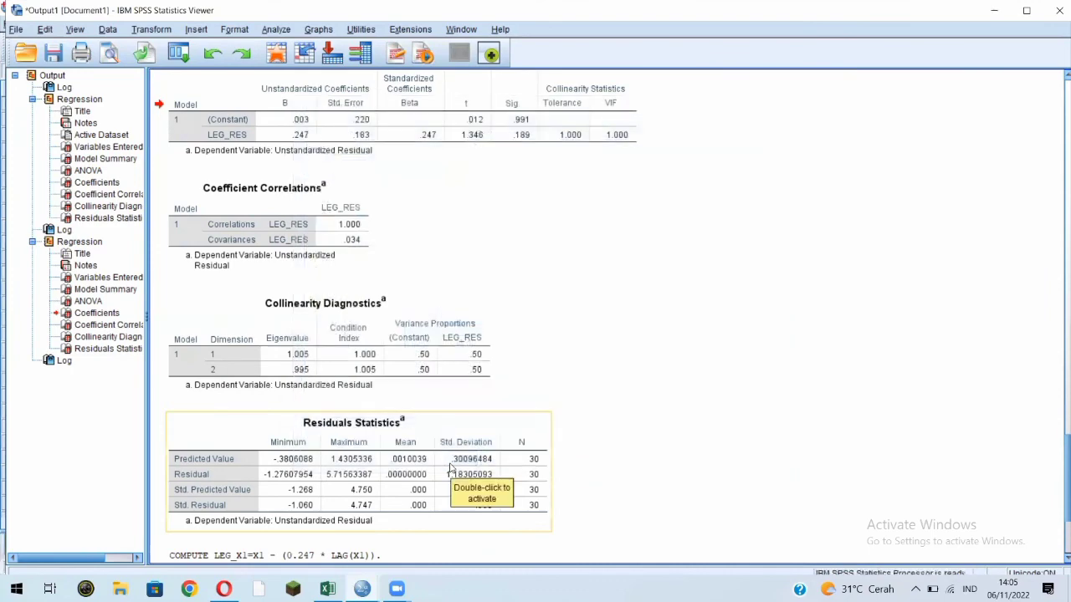
- Start another linear regression and replace Unstandardized Residual with LEG_Y as the dependent variable
{"action": "left_click", "coordinate": [276, 30]}
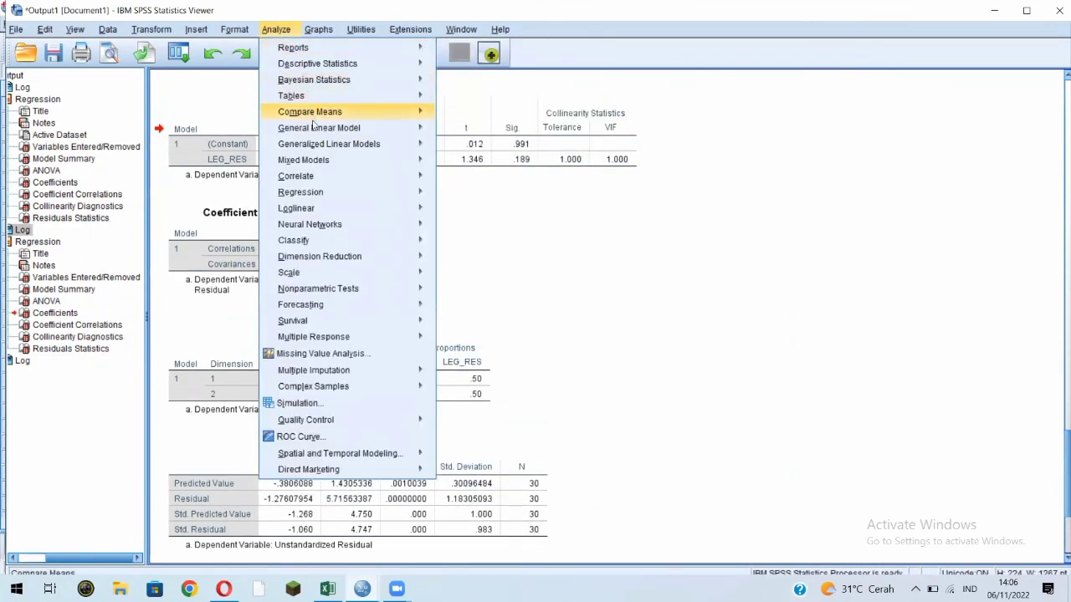
{"action": "mouse_move", "coordinate": [330, 195]}
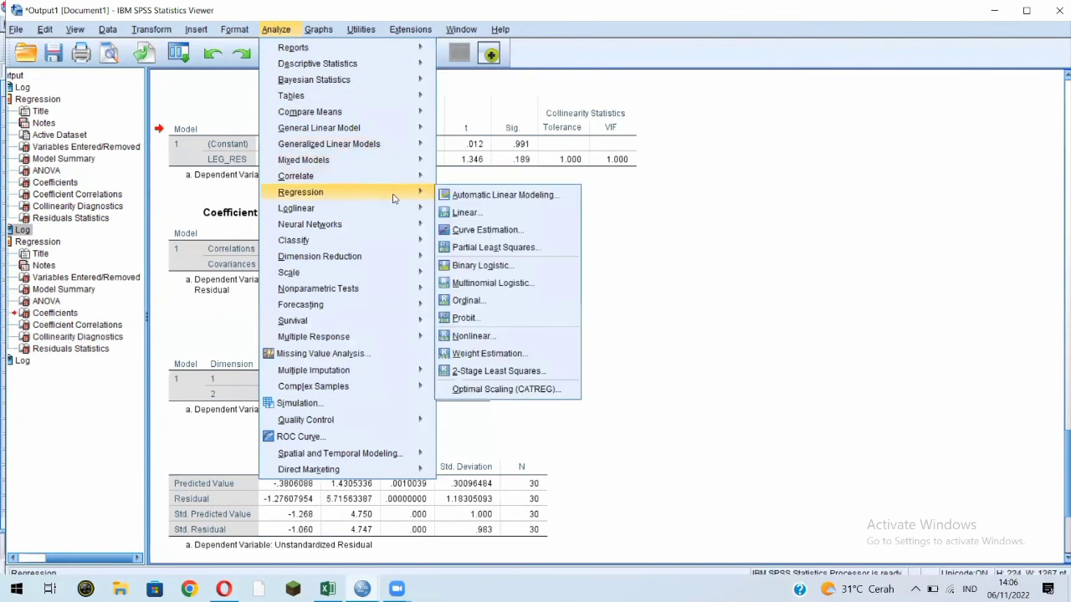
{"action": "left_click", "coordinate": [467, 214]}
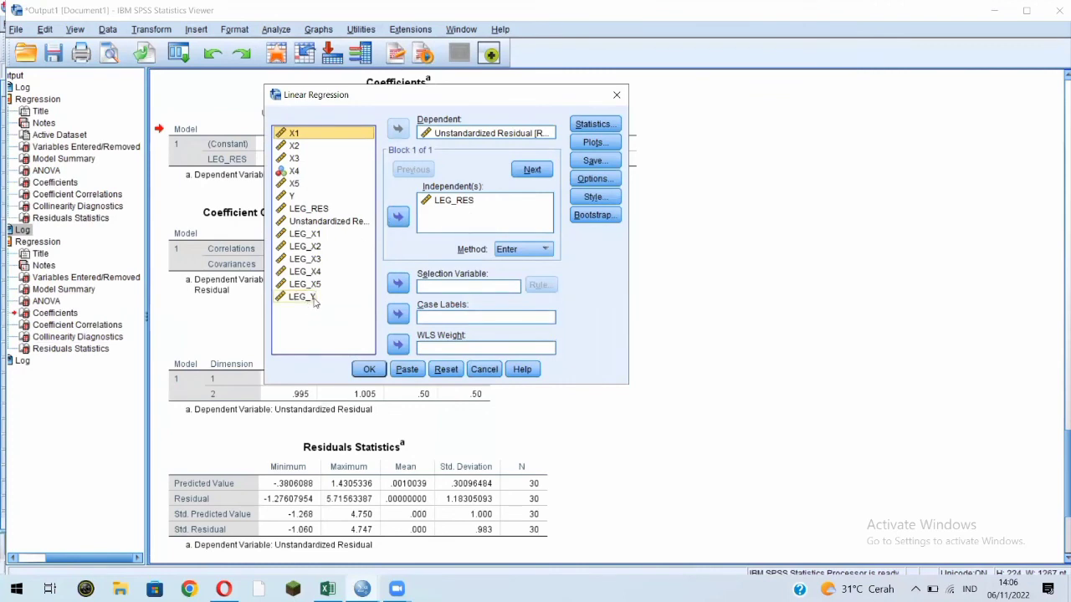
{"action": "left_click", "coordinate": [425, 136]}
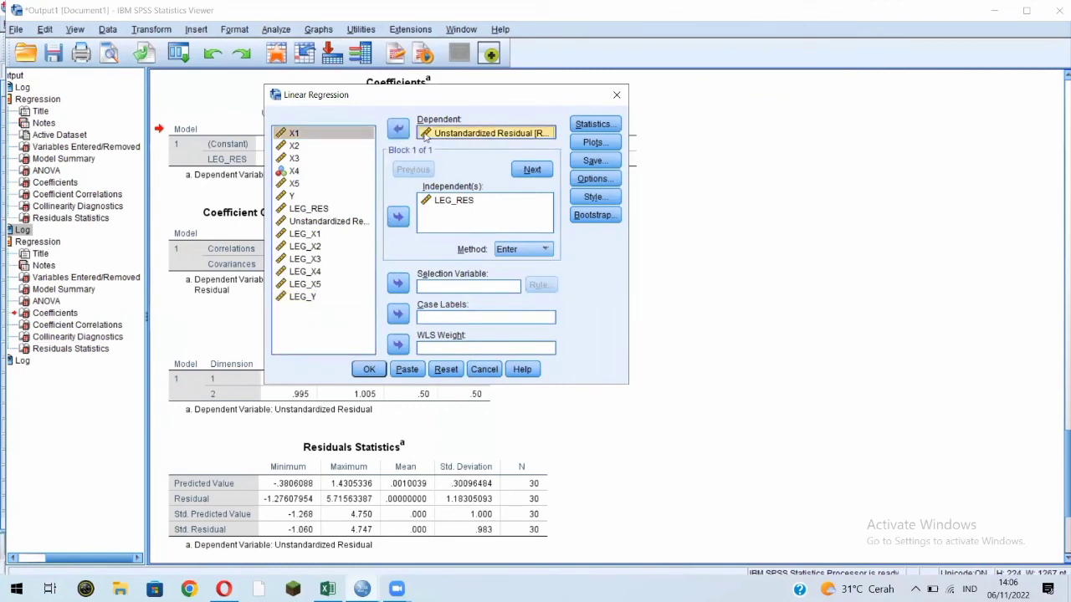
{"action": "left_click", "coordinate": [398, 128]}
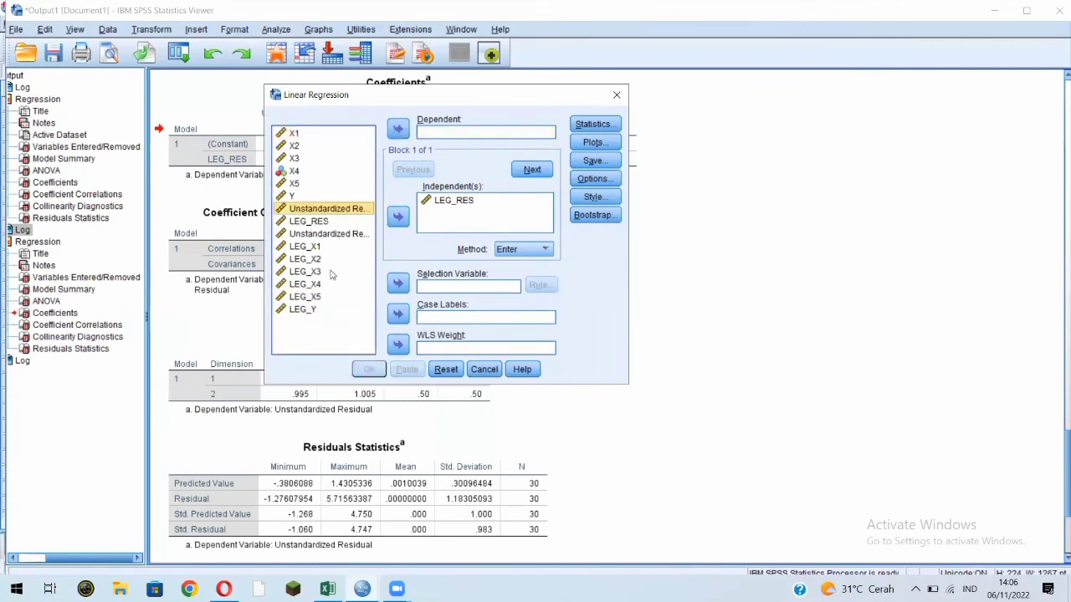
{"action": "left_click", "coordinate": [323, 311]}
{"action": "left_click", "coordinate": [398, 130]}
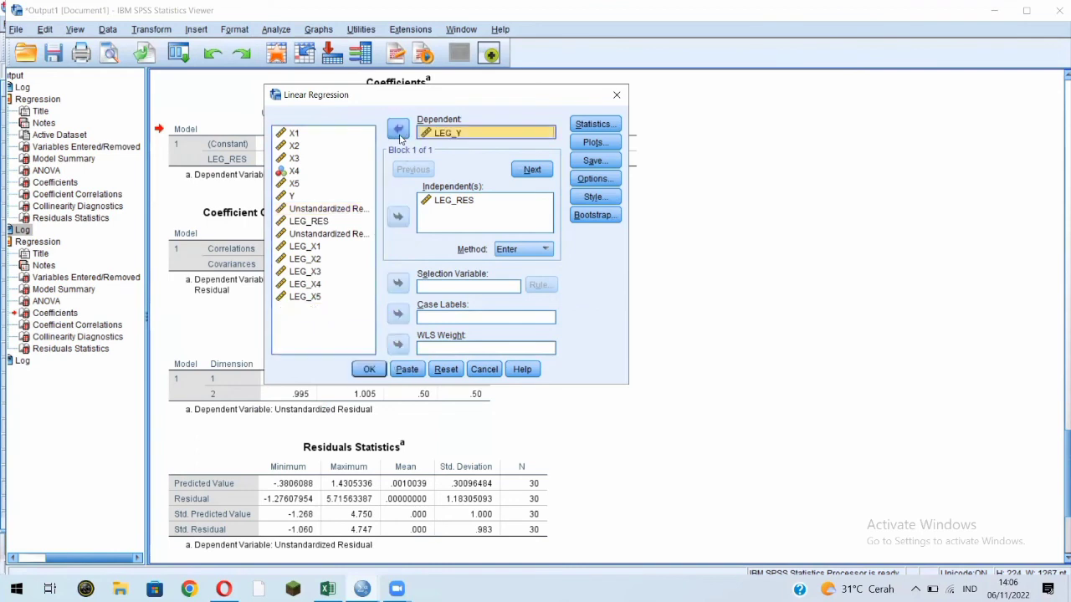
- Replace LEG_RES with LEG_X1, LEG_X2, LEG_X3, LEG_X4 and LEG_X5 as the independent variables of the regression
{"action": "left_click", "coordinate": [436, 202]}
{"action": "left_click", "coordinate": [398, 216]}
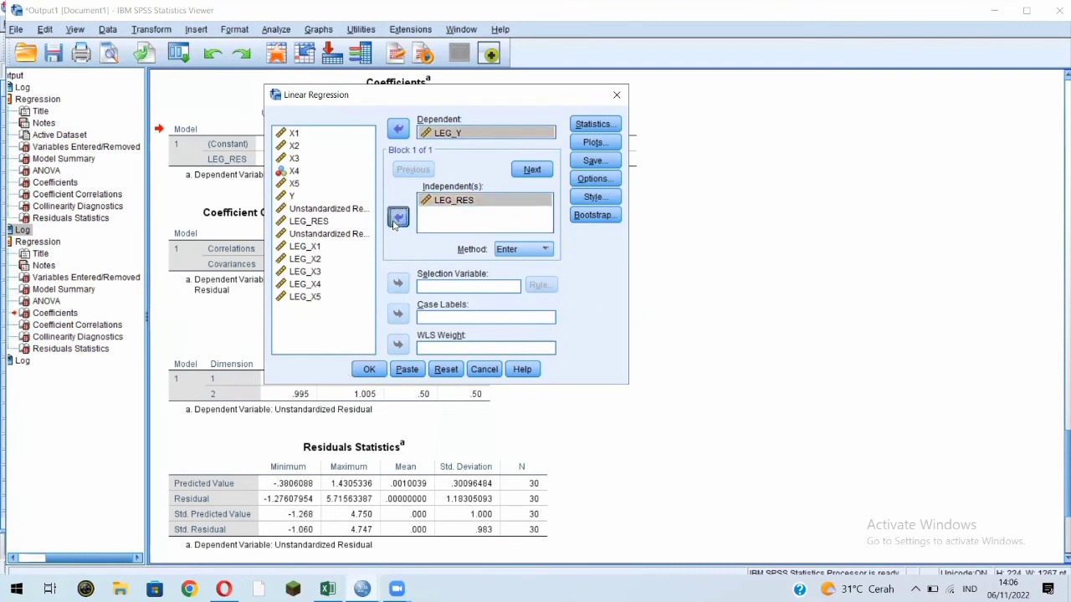
{"action": "left_click", "coordinate": [345, 247]}
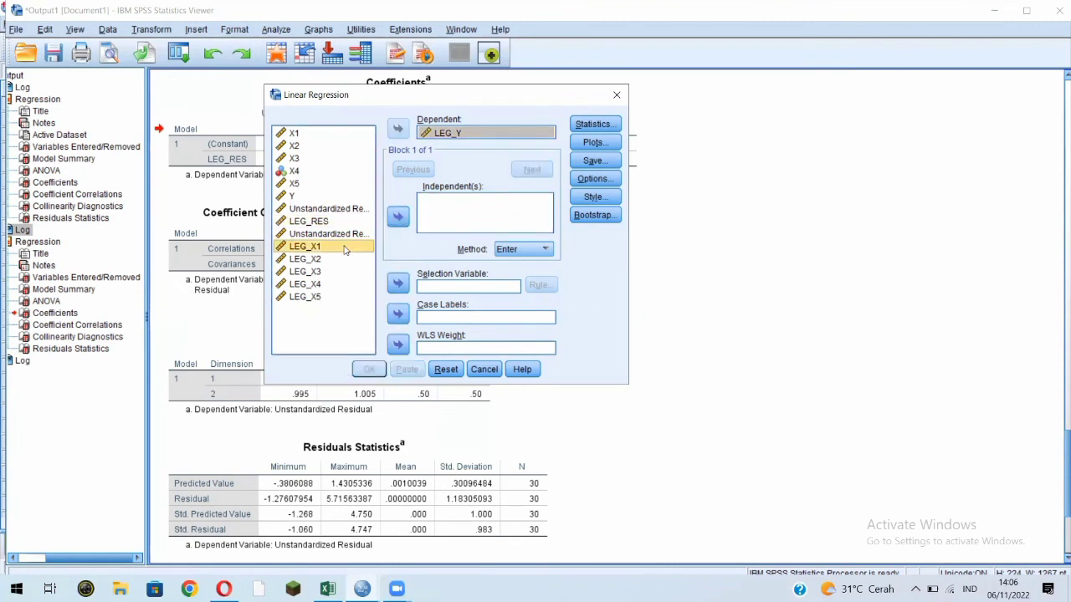
{"action": "left_click", "coordinate": [336, 260], "text": "shift"}
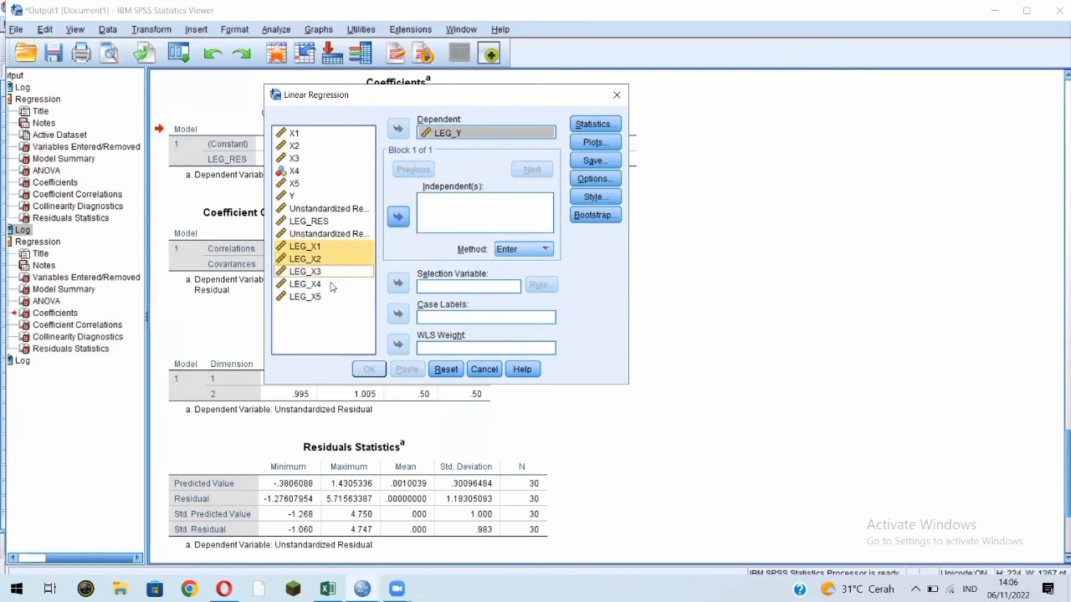
{"action": "left_click", "coordinate": [333, 272], "text": "shift"}
{"action": "left_click", "coordinate": [332, 284], "text": "shift"}
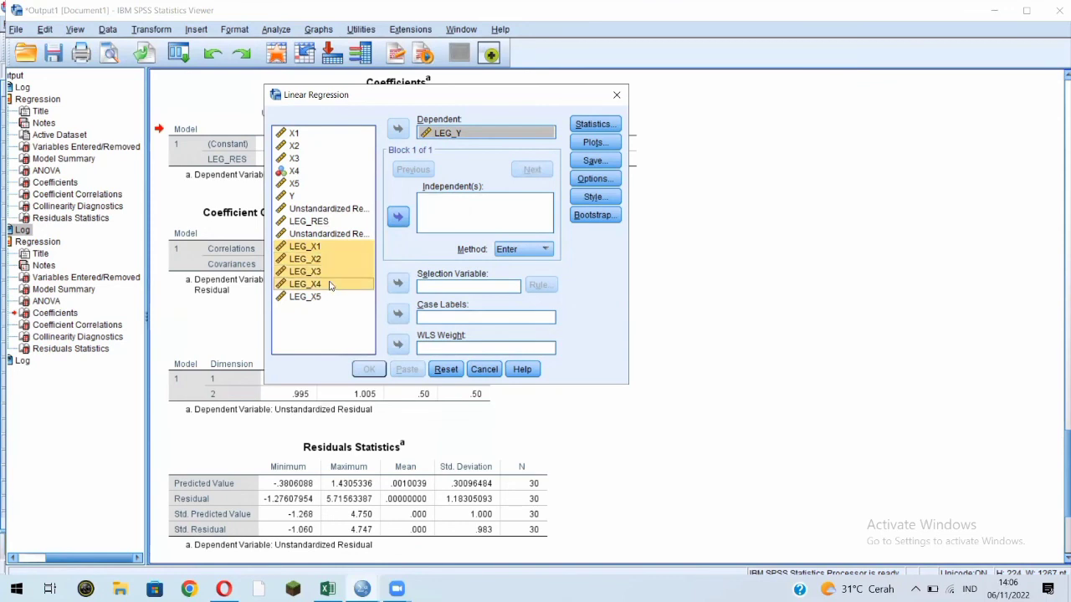
{"action": "left_click", "coordinate": [328, 298], "text": "shift"}
{"action": "left_click", "coordinate": [397, 218]}
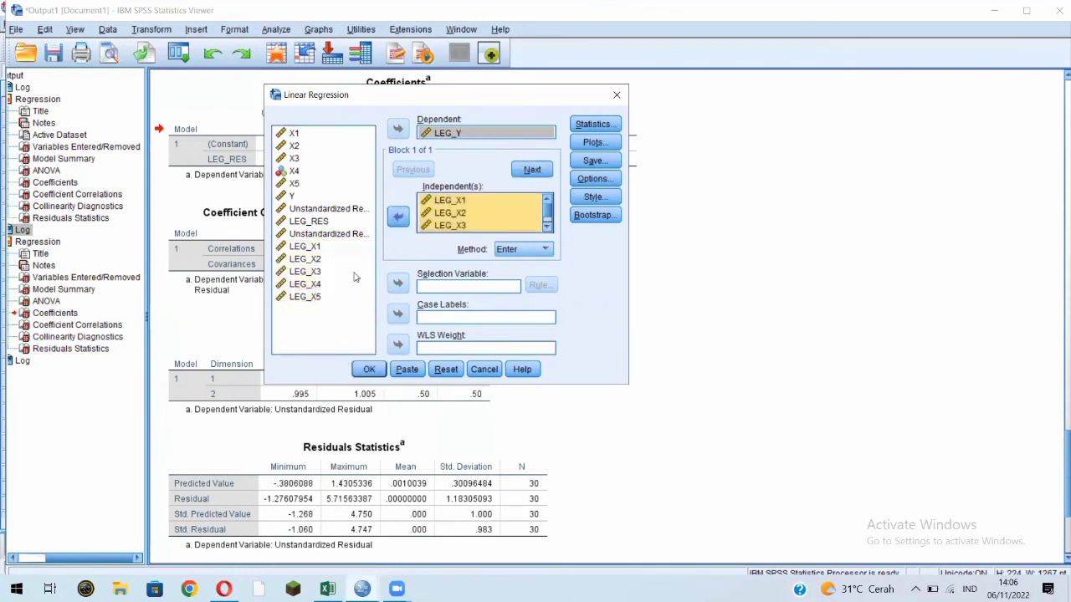
{"action": "left_click", "coordinate": [547, 227]}
{"action": "left_click", "coordinate": [293, 297]}
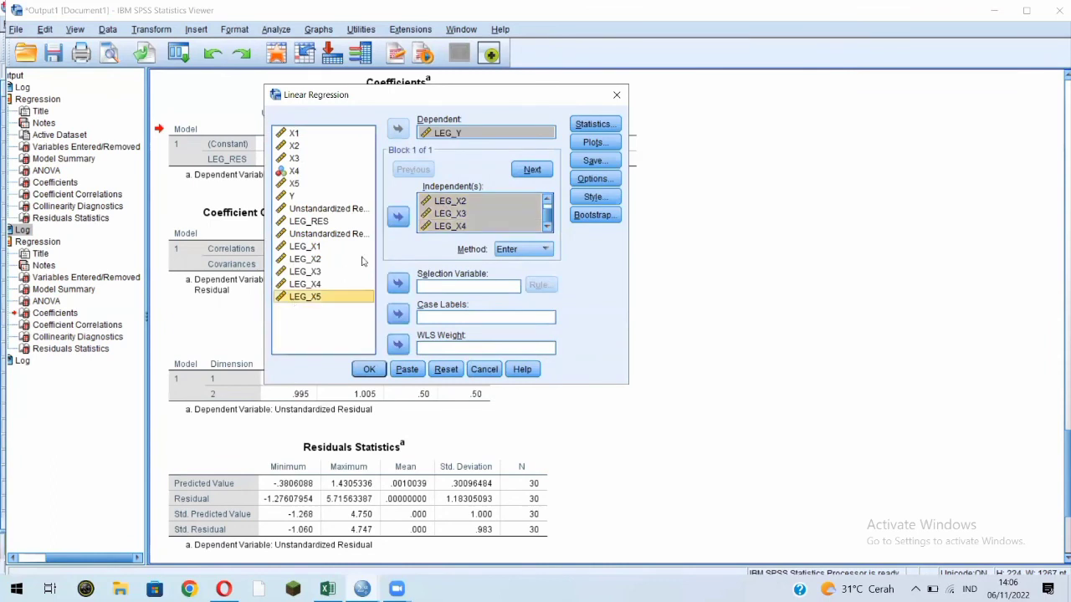
{"action": "left_click", "coordinate": [397, 218]}
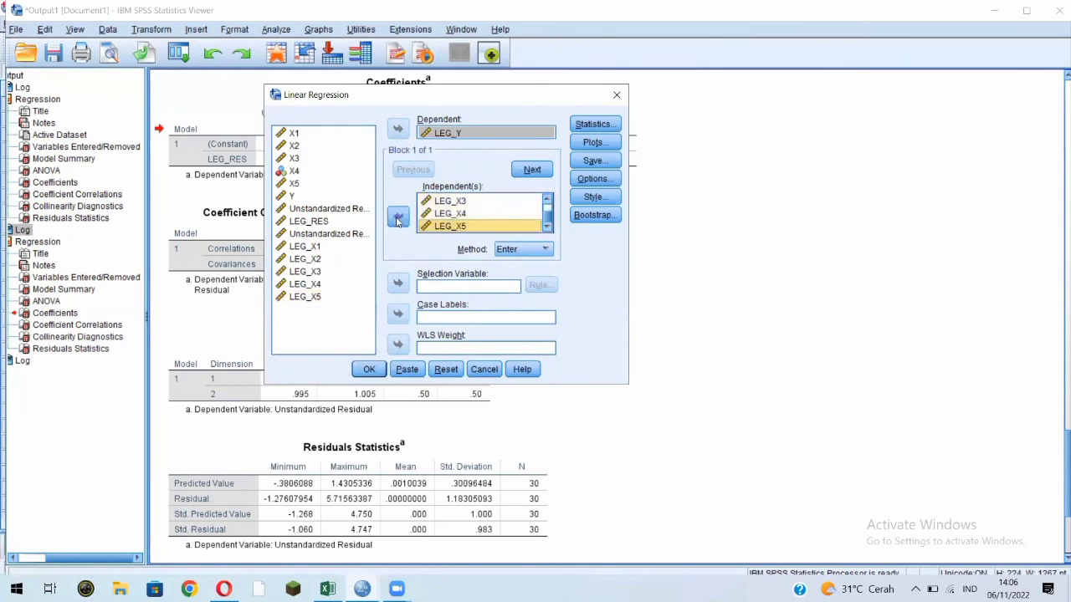
- Check that the Durbin-Watson statistic is included in the regression statistics and run the regression
{"action": "left_click", "coordinate": [586, 125]}
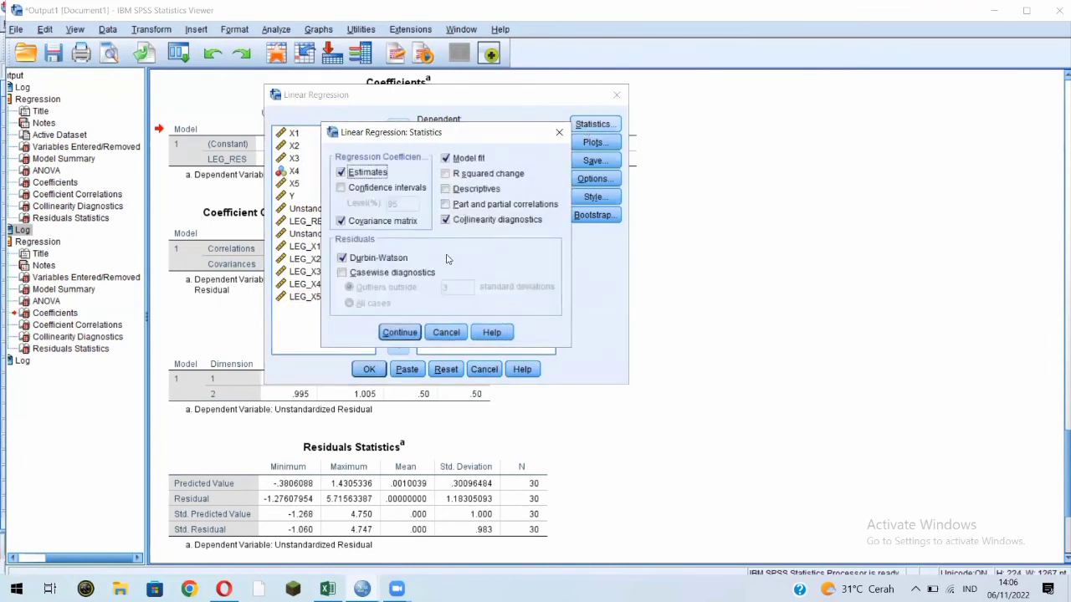
{"action": "left_click", "coordinate": [400, 260]}
{"action": "left_click", "coordinate": [400, 332]}
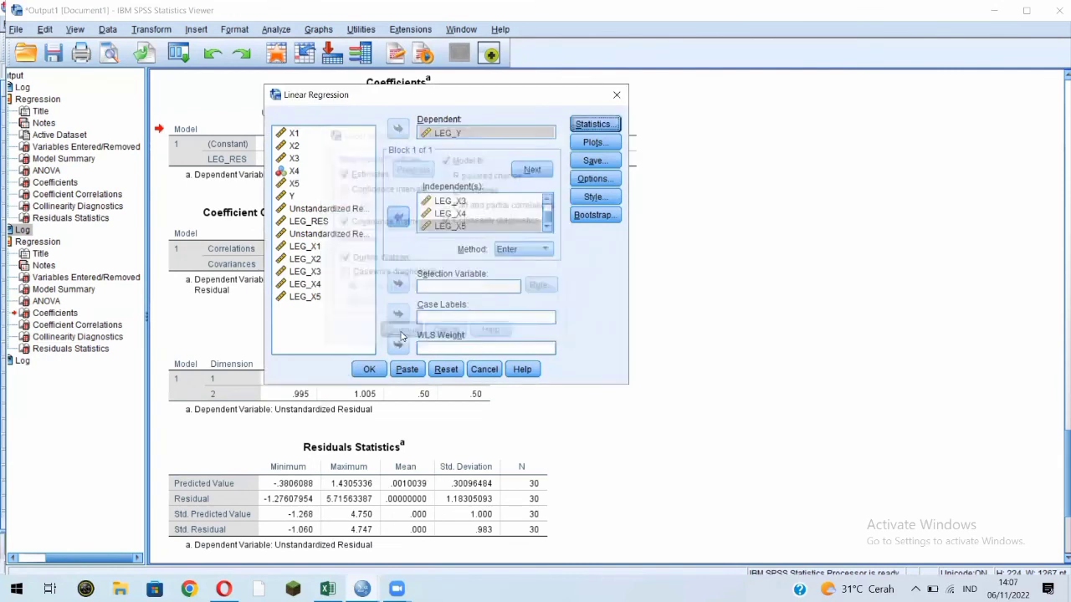
{"action": "left_click", "coordinate": [368, 378]}
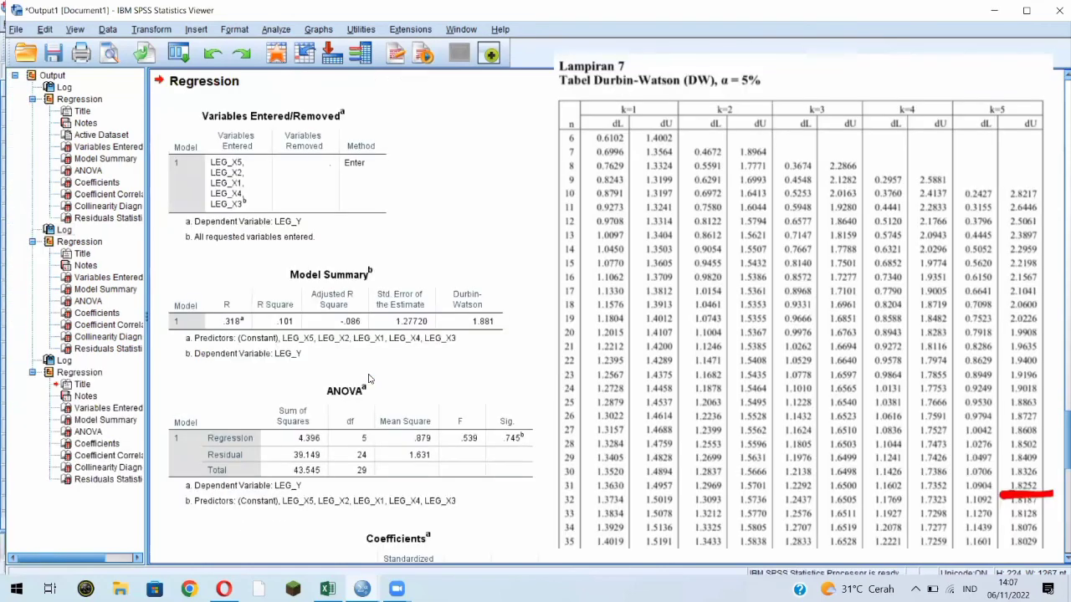